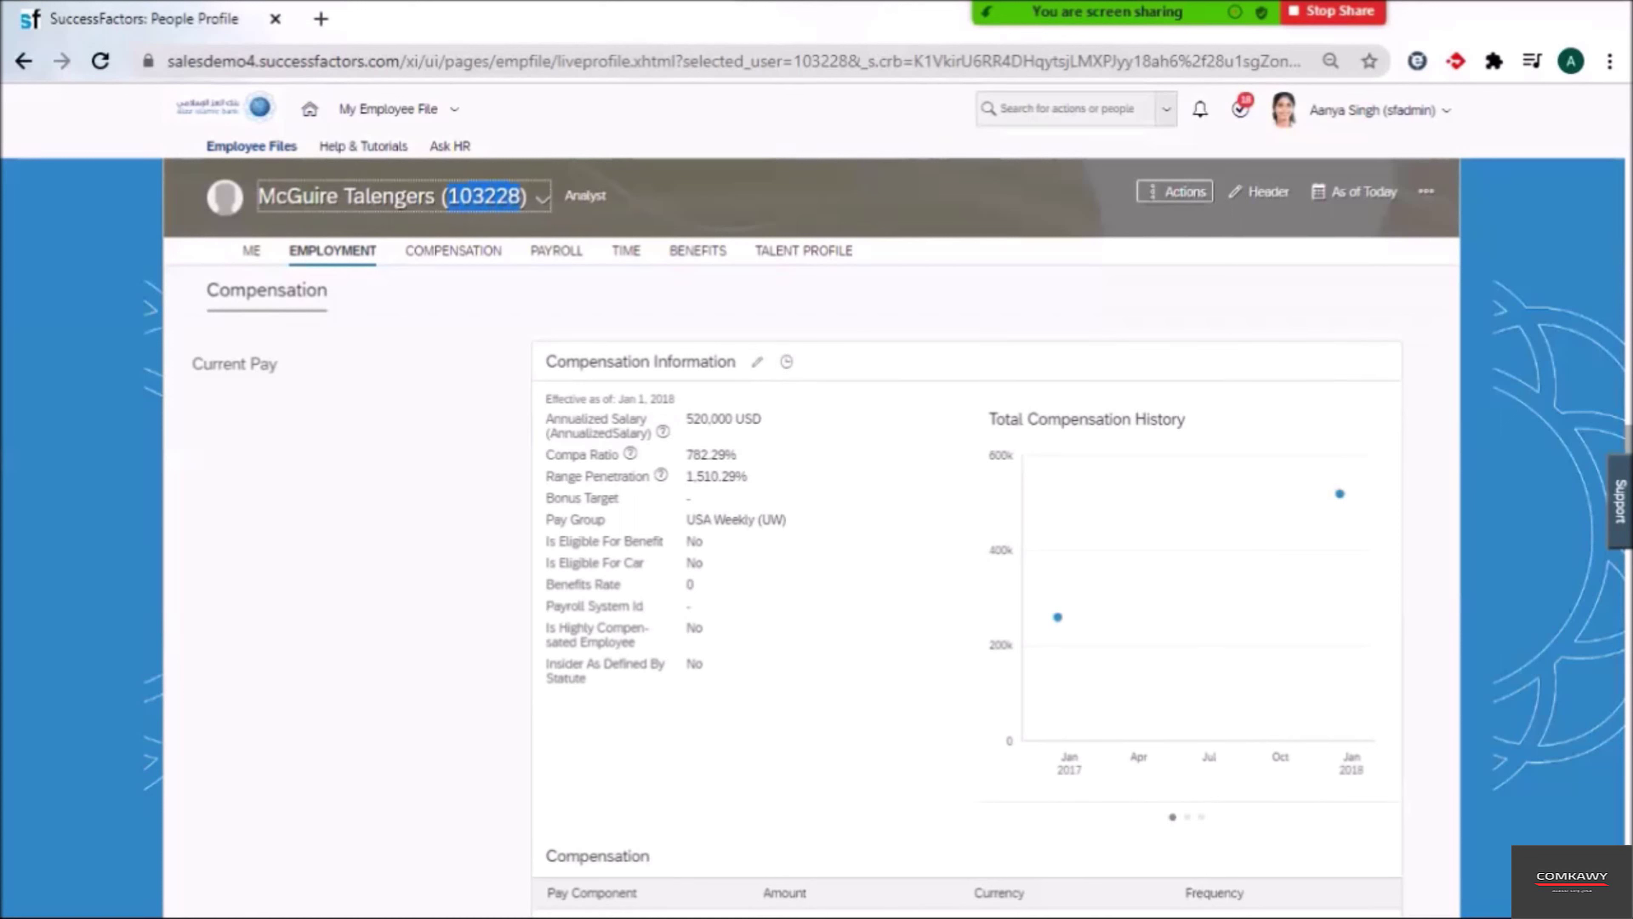
Open the change history of the compensation information in the employee's Compensation section.
click(511, 196)
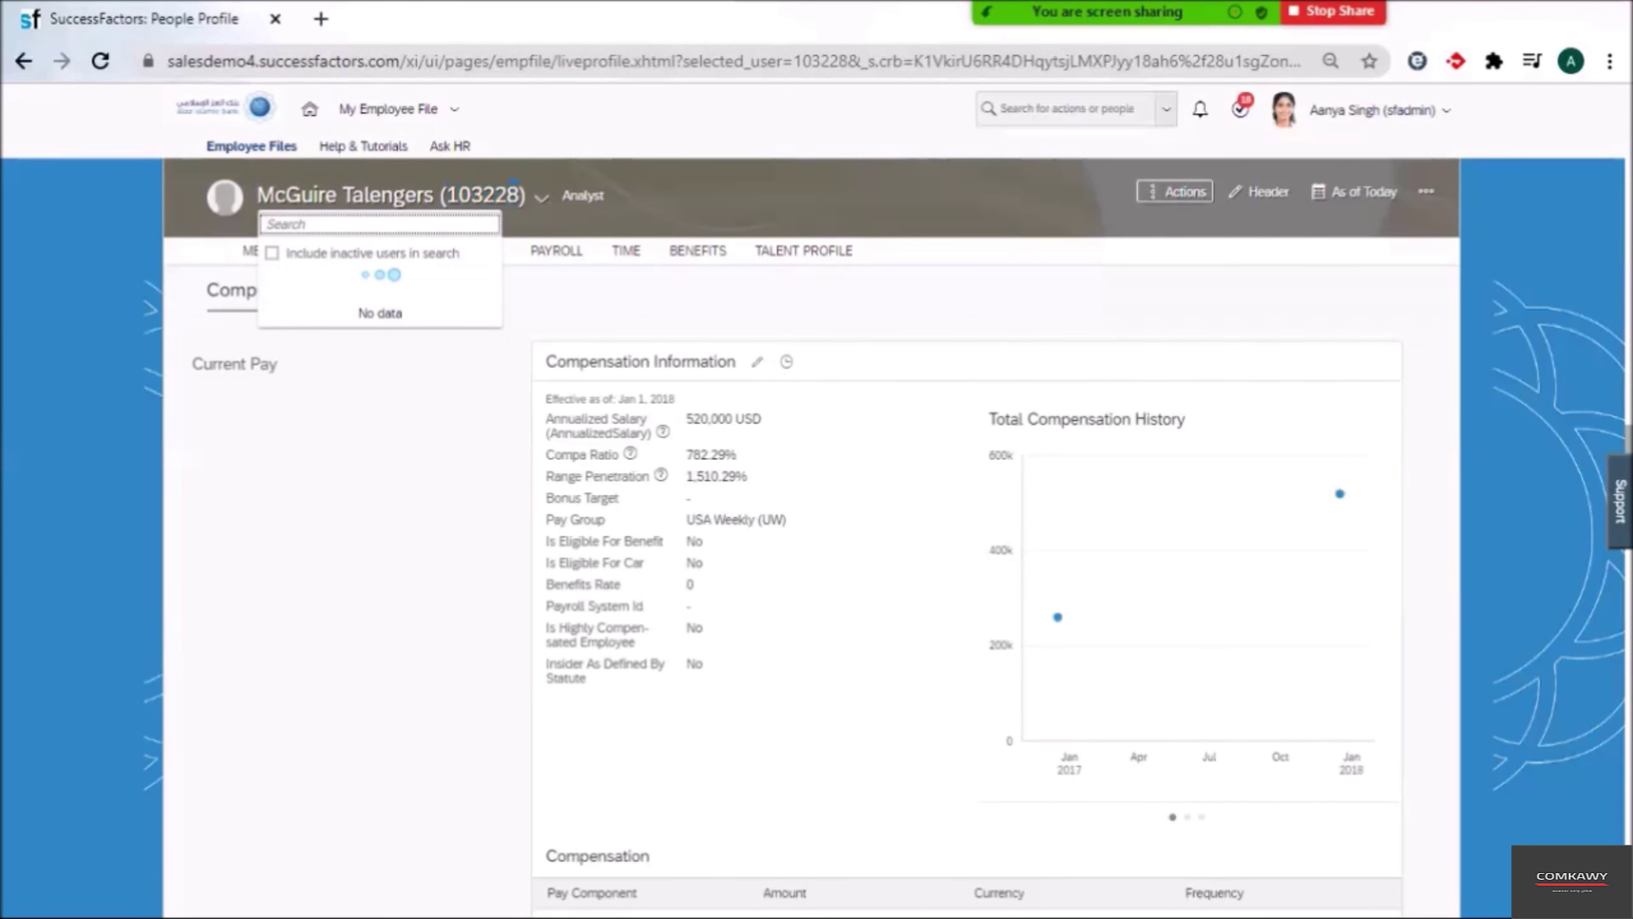
click(513, 193)
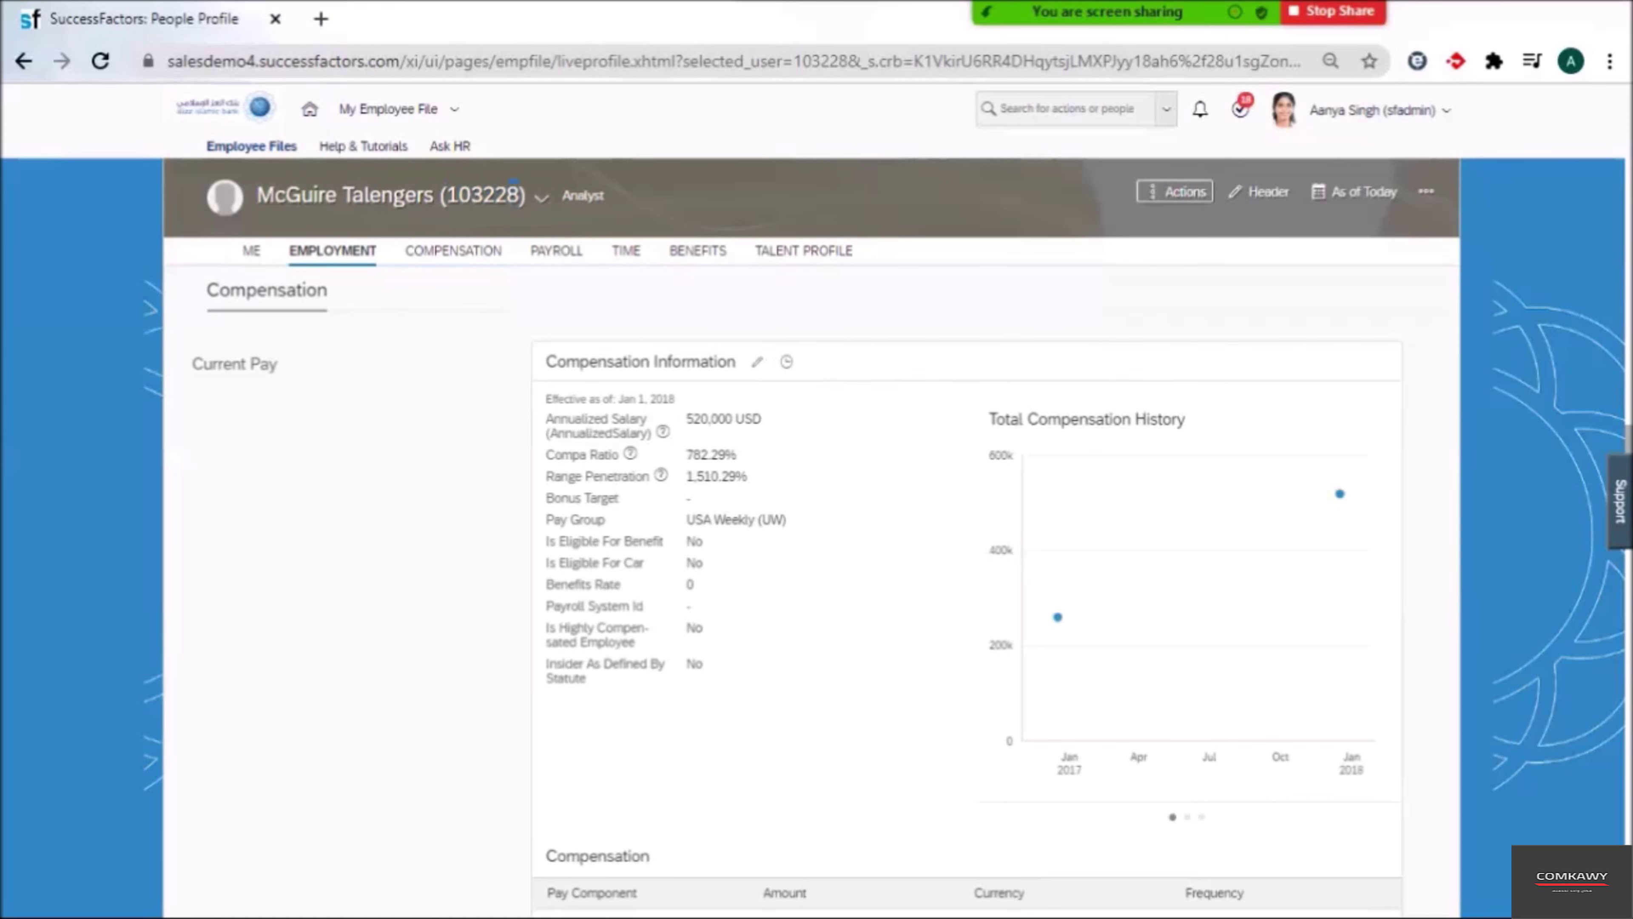
click(453, 251)
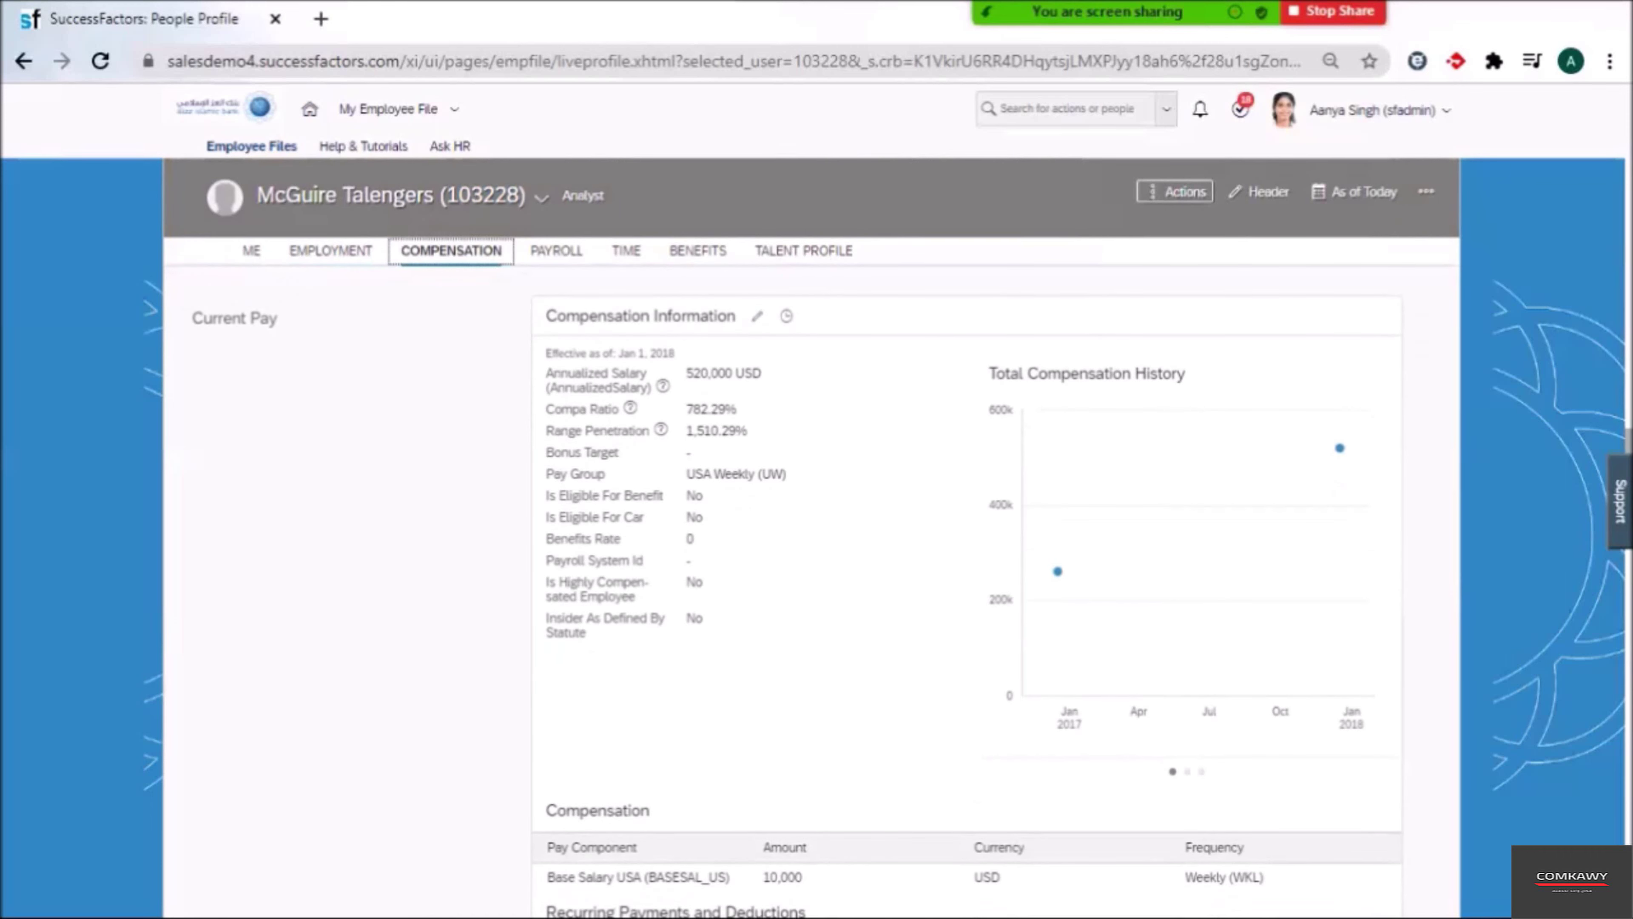
click(785, 316)
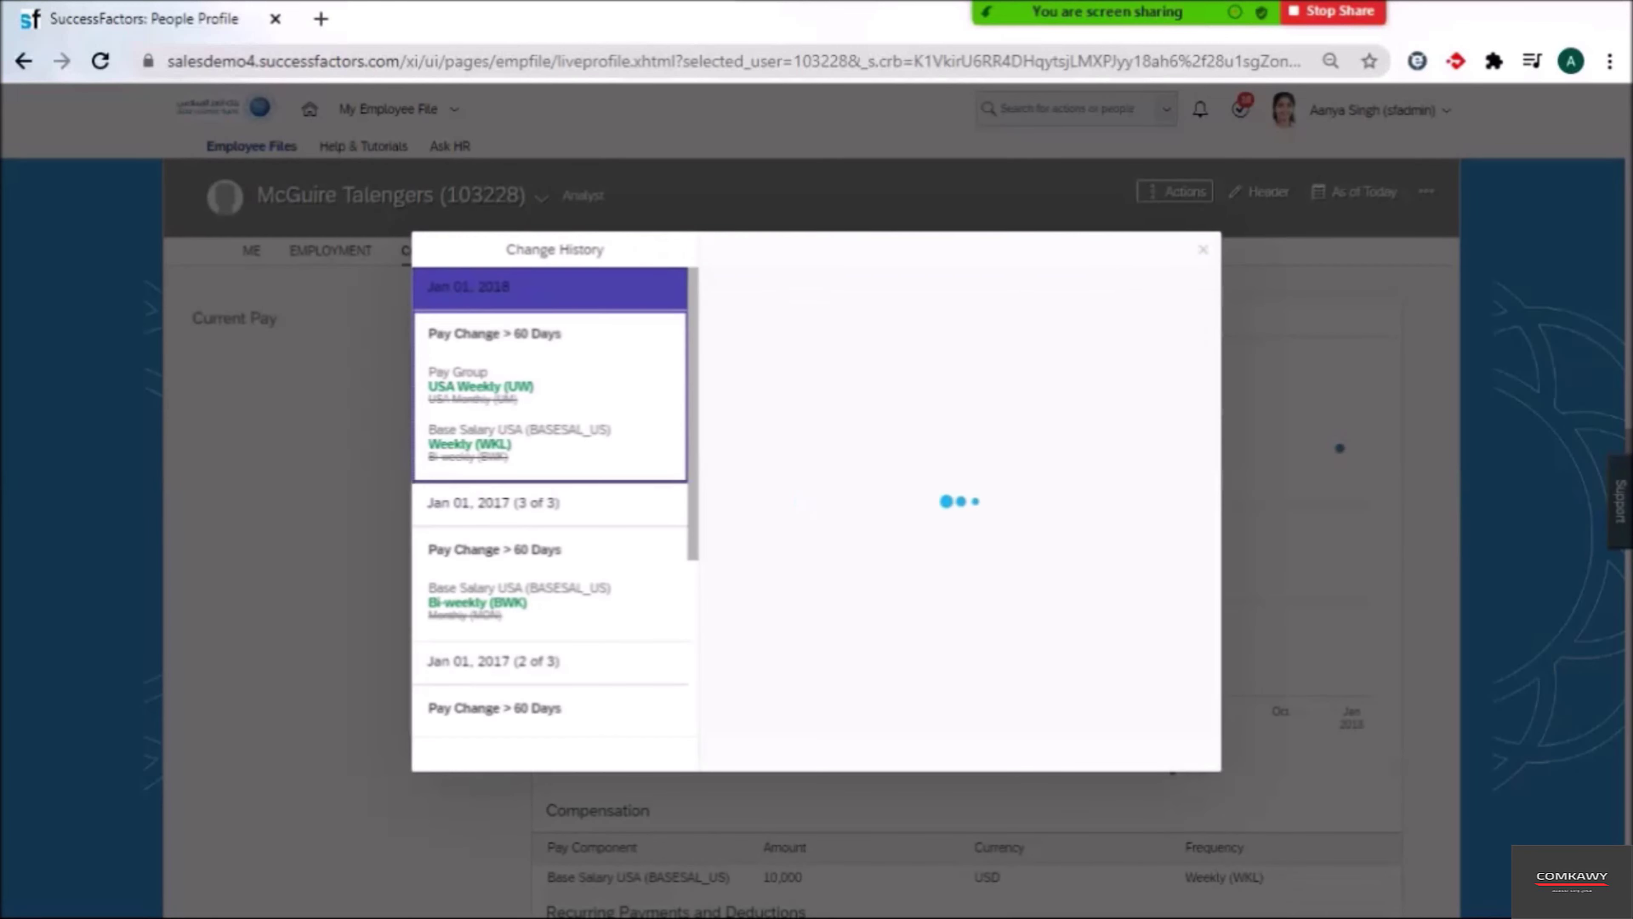
Examine the change history for the effective dates and sequence numbers of the Jan 01, 2017 and Jan 01, 2018 compensation records.
scroll(549, 515, down, 4)
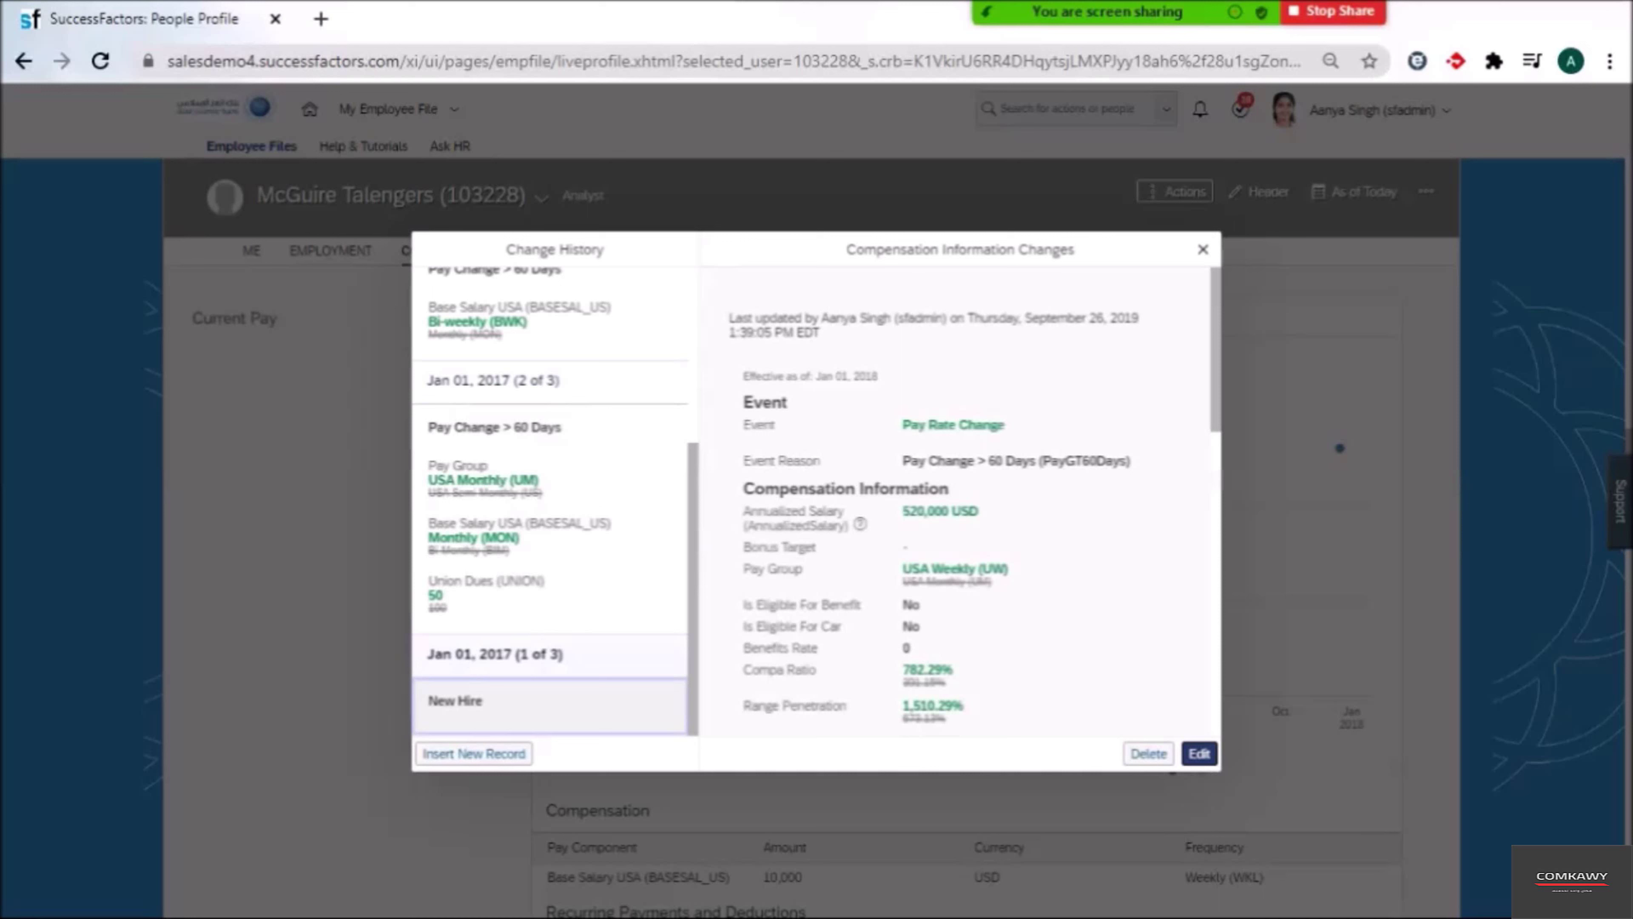
drag(520, 655, 566, 654)
click(540, 386)
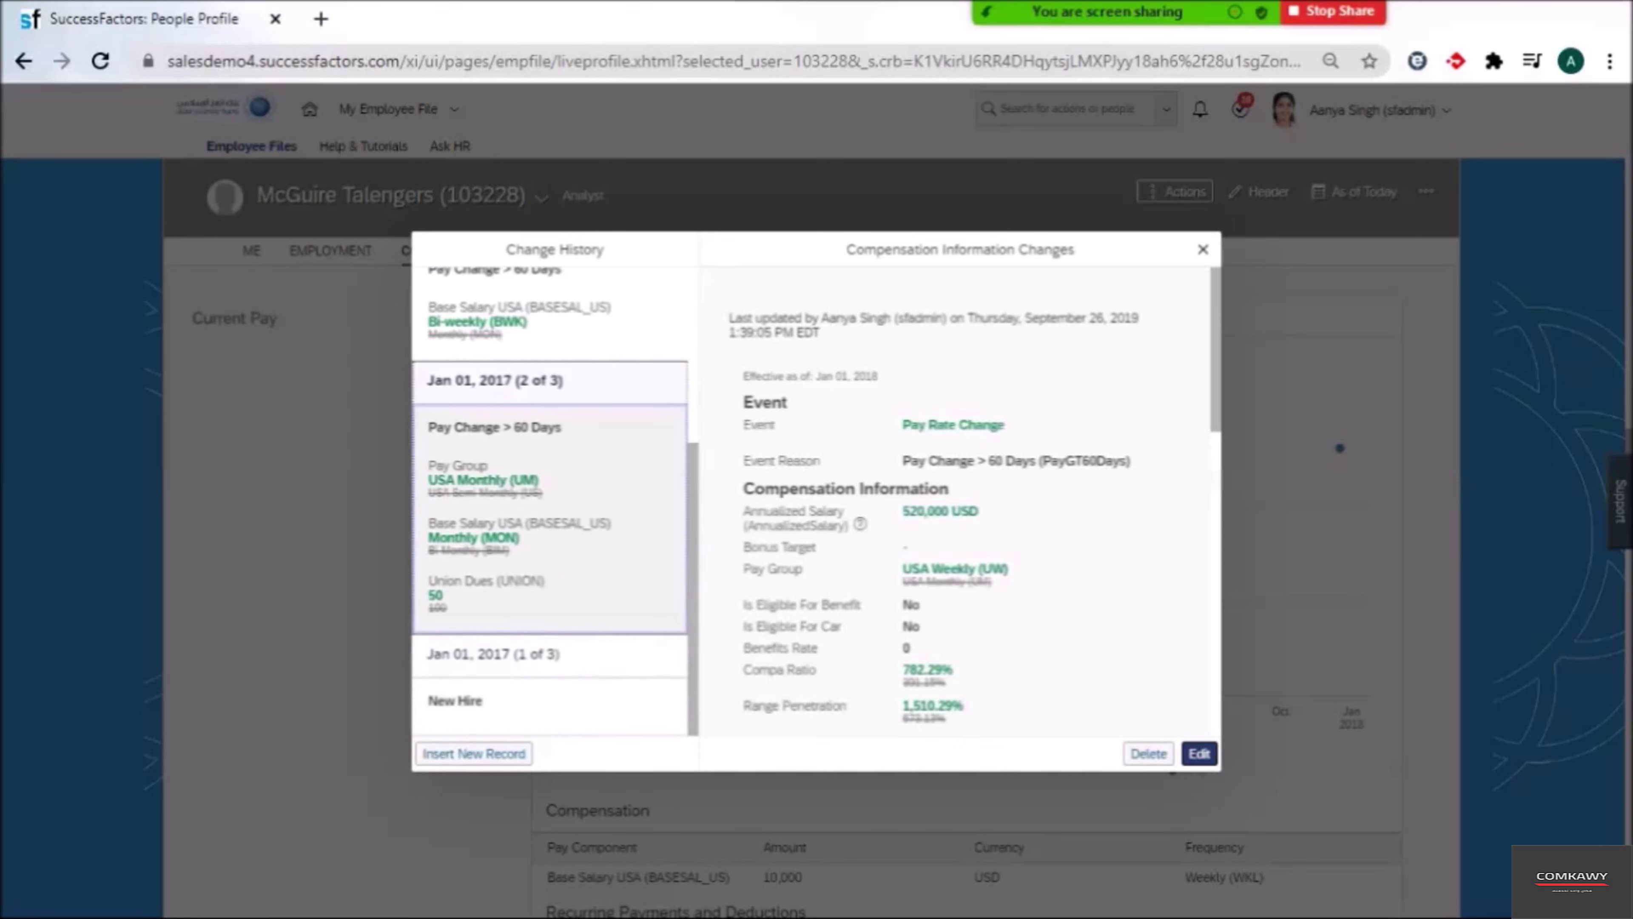
drag(520, 380, 562, 380)
scroll(550, 502, up, 5)
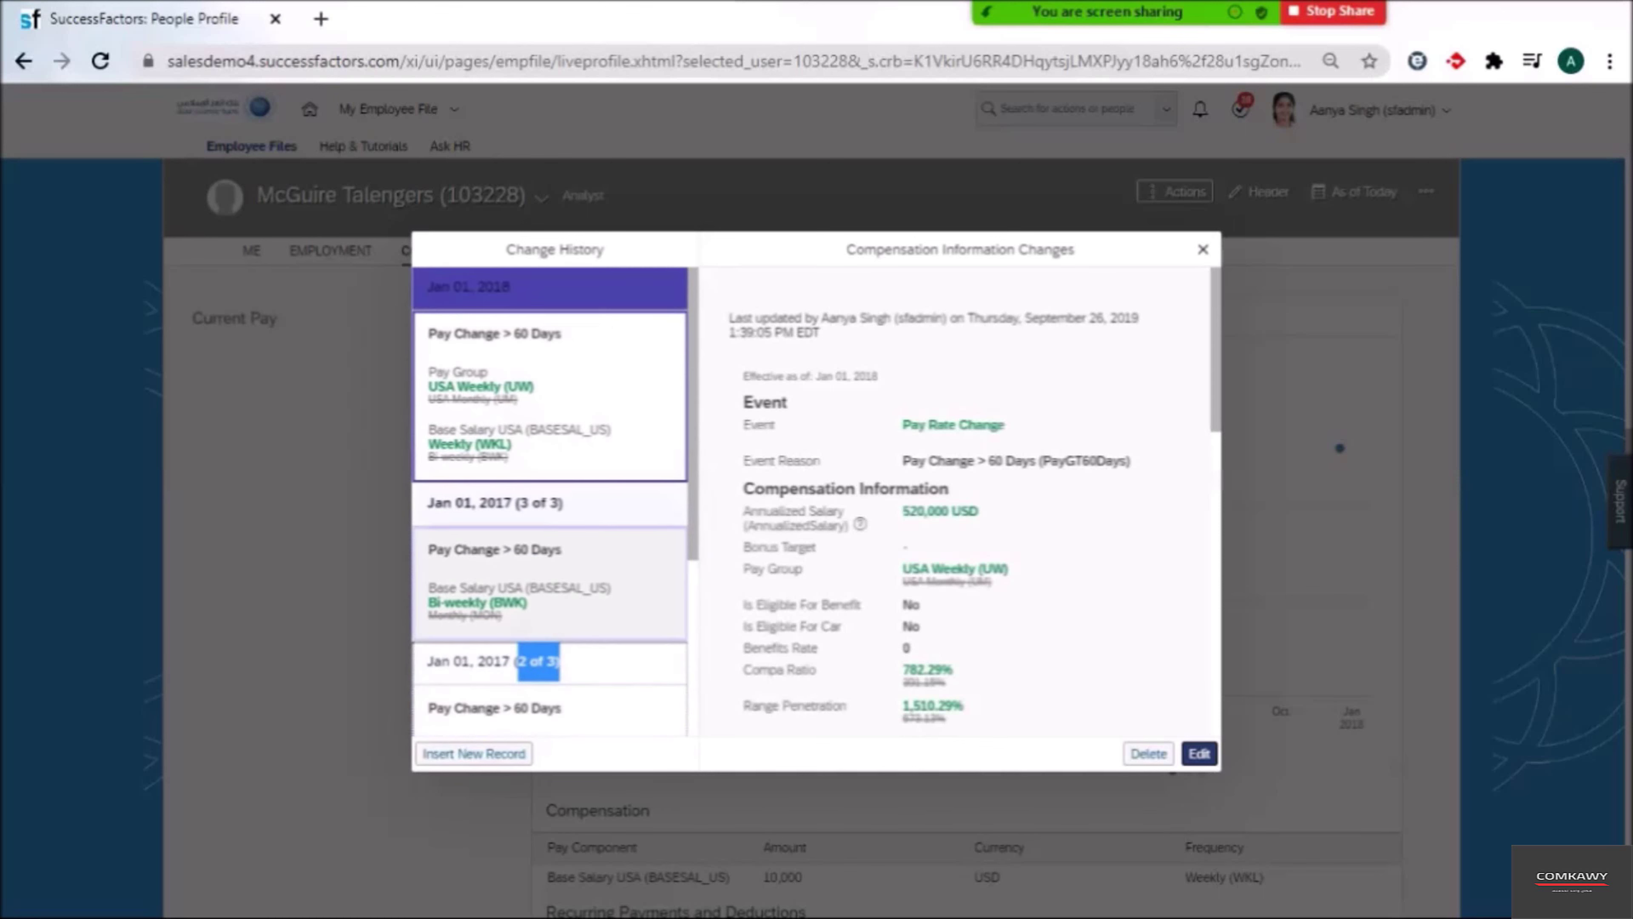
drag(520, 502, 561, 502)
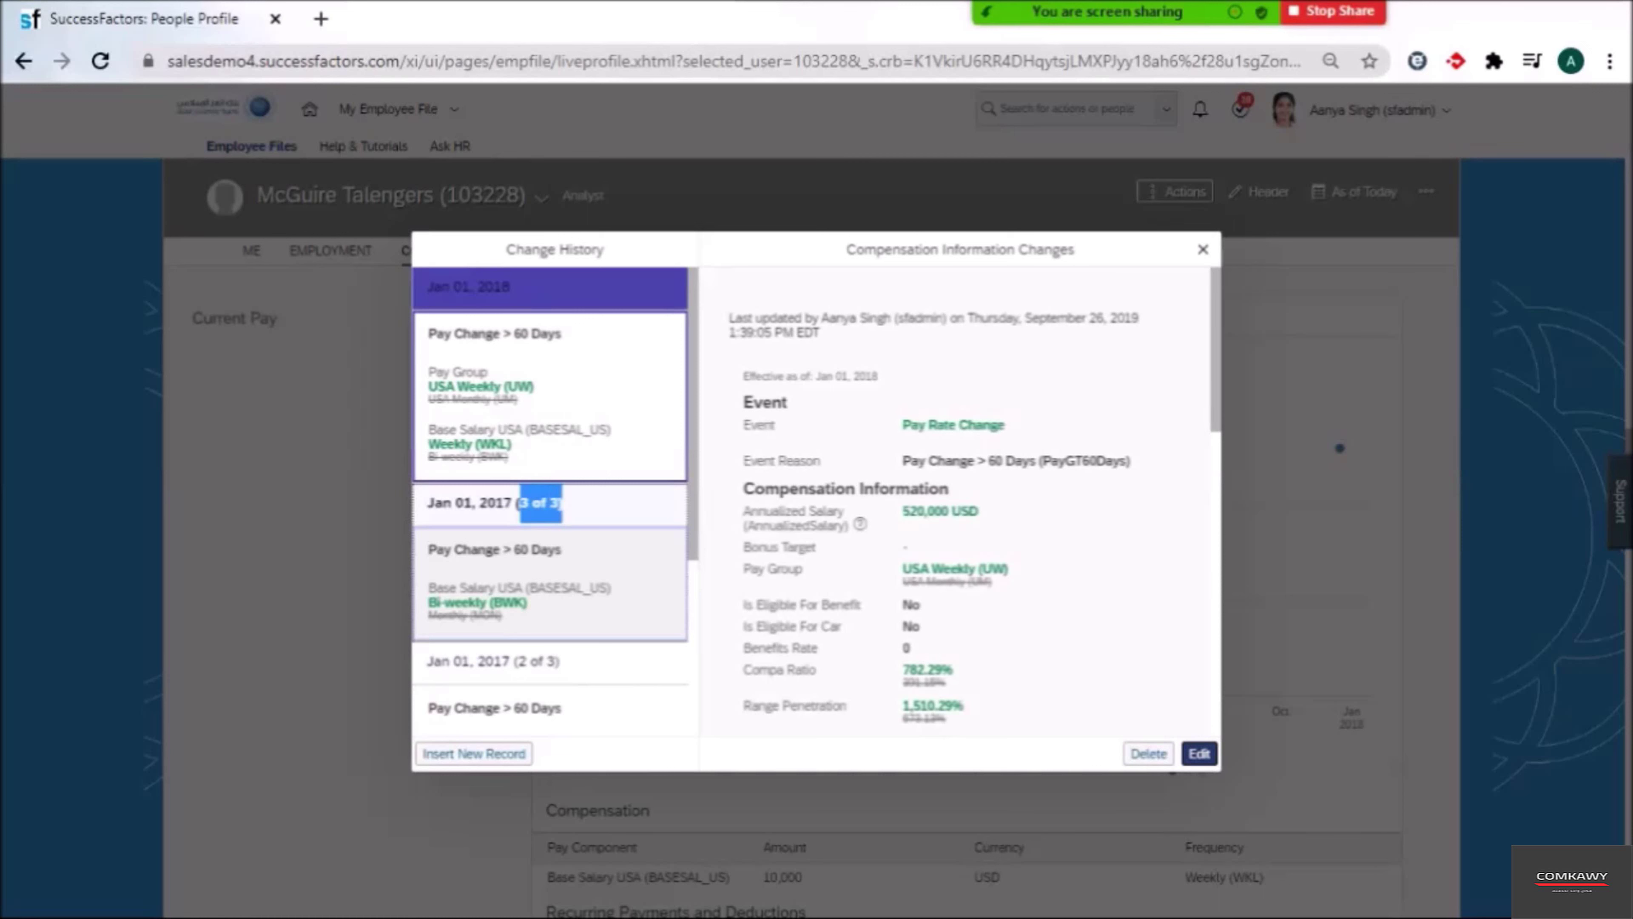
click(550, 396)
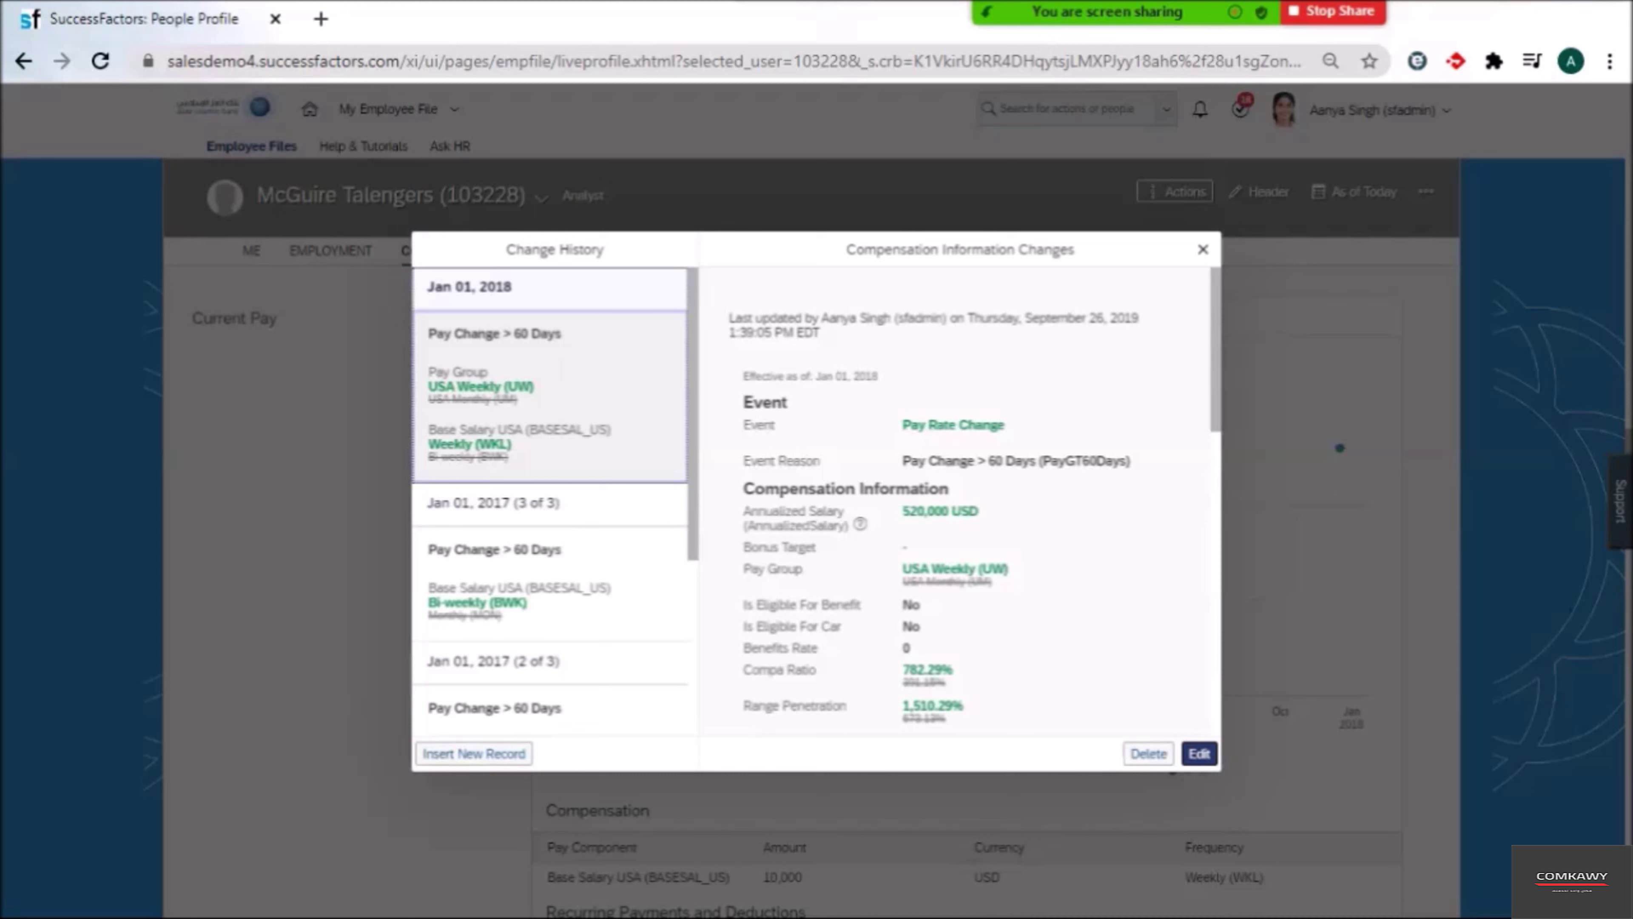
scroll(549, 701, down, 5)
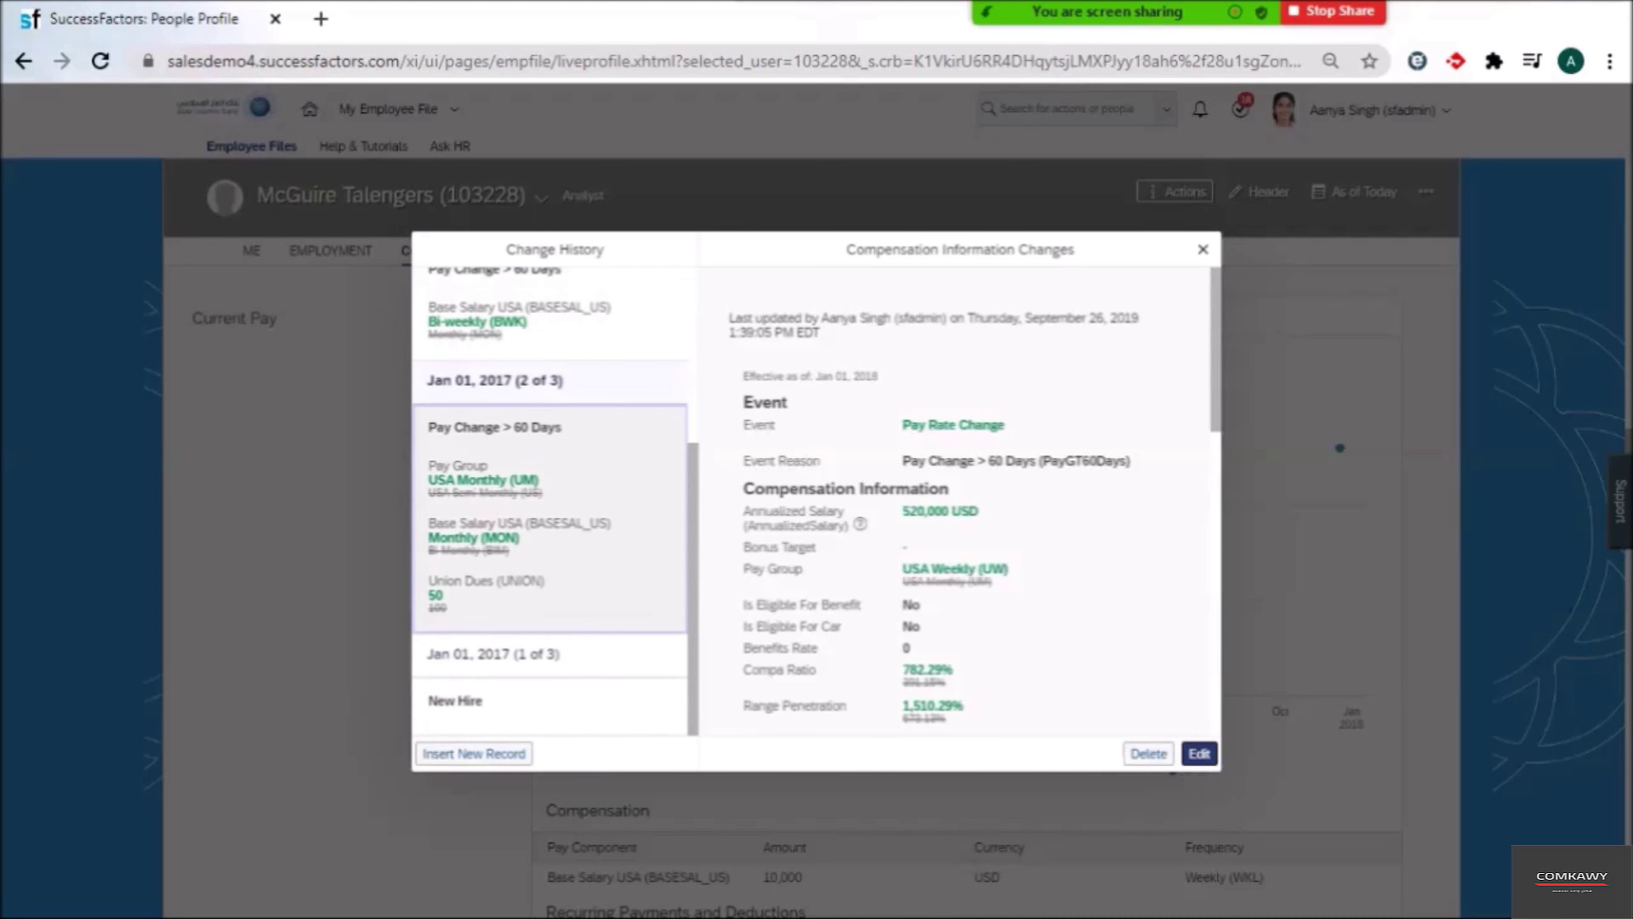
drag(528, 654, 435, 654)
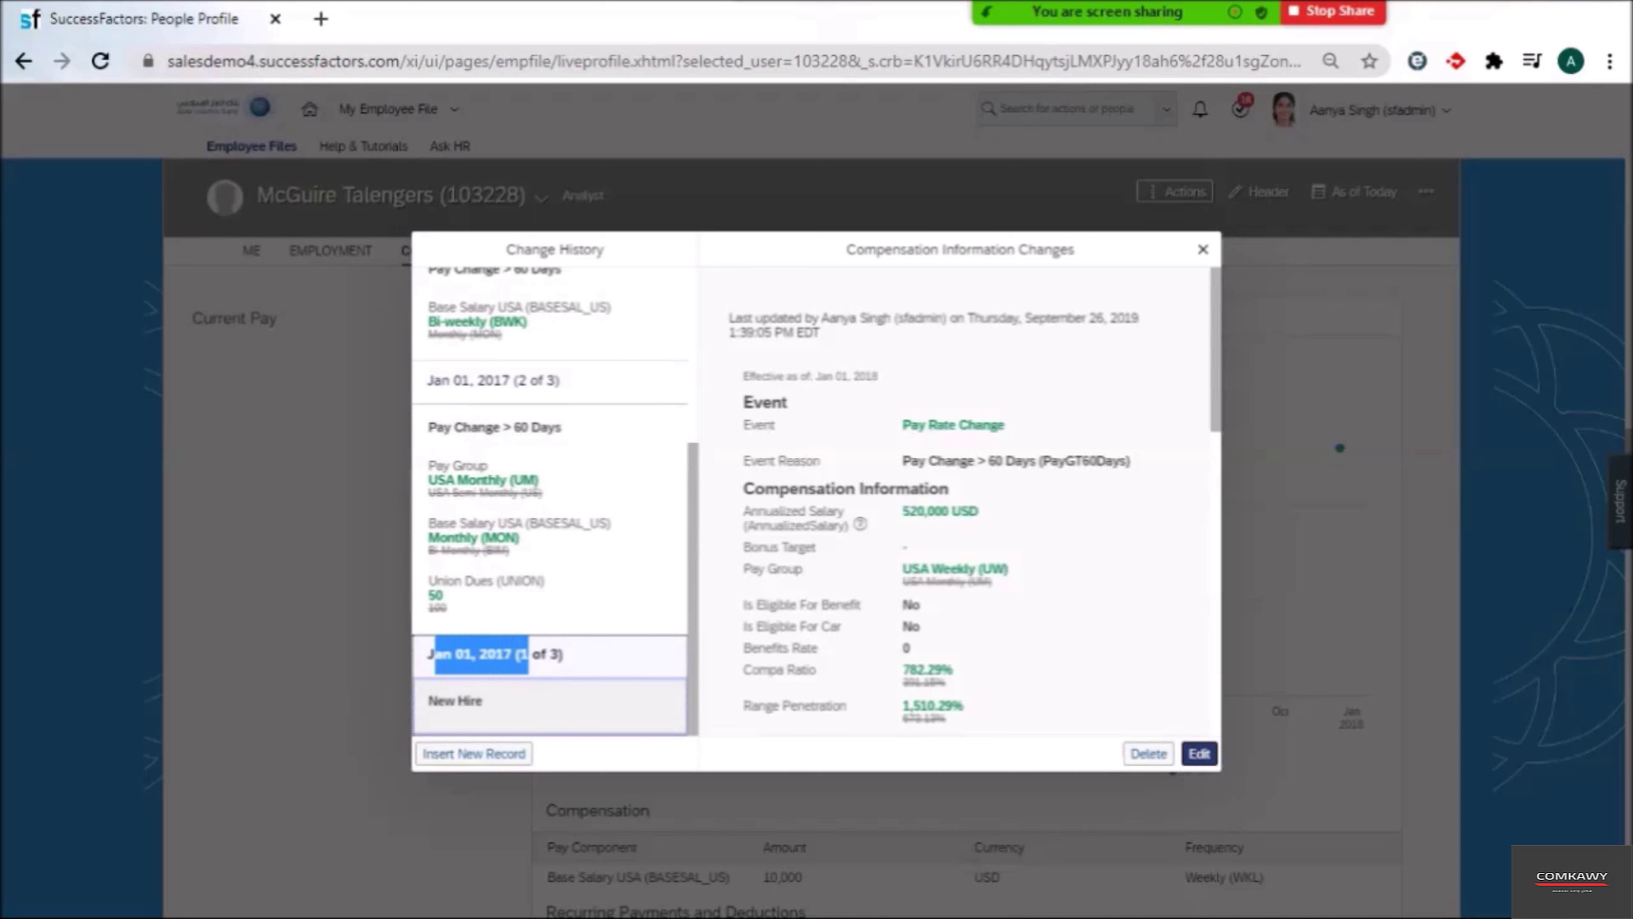
View the details of the Jan 01, 2017 (2 of 3) and (3 of 3) compensation records and compare them with the other entries.
click(482, 658)
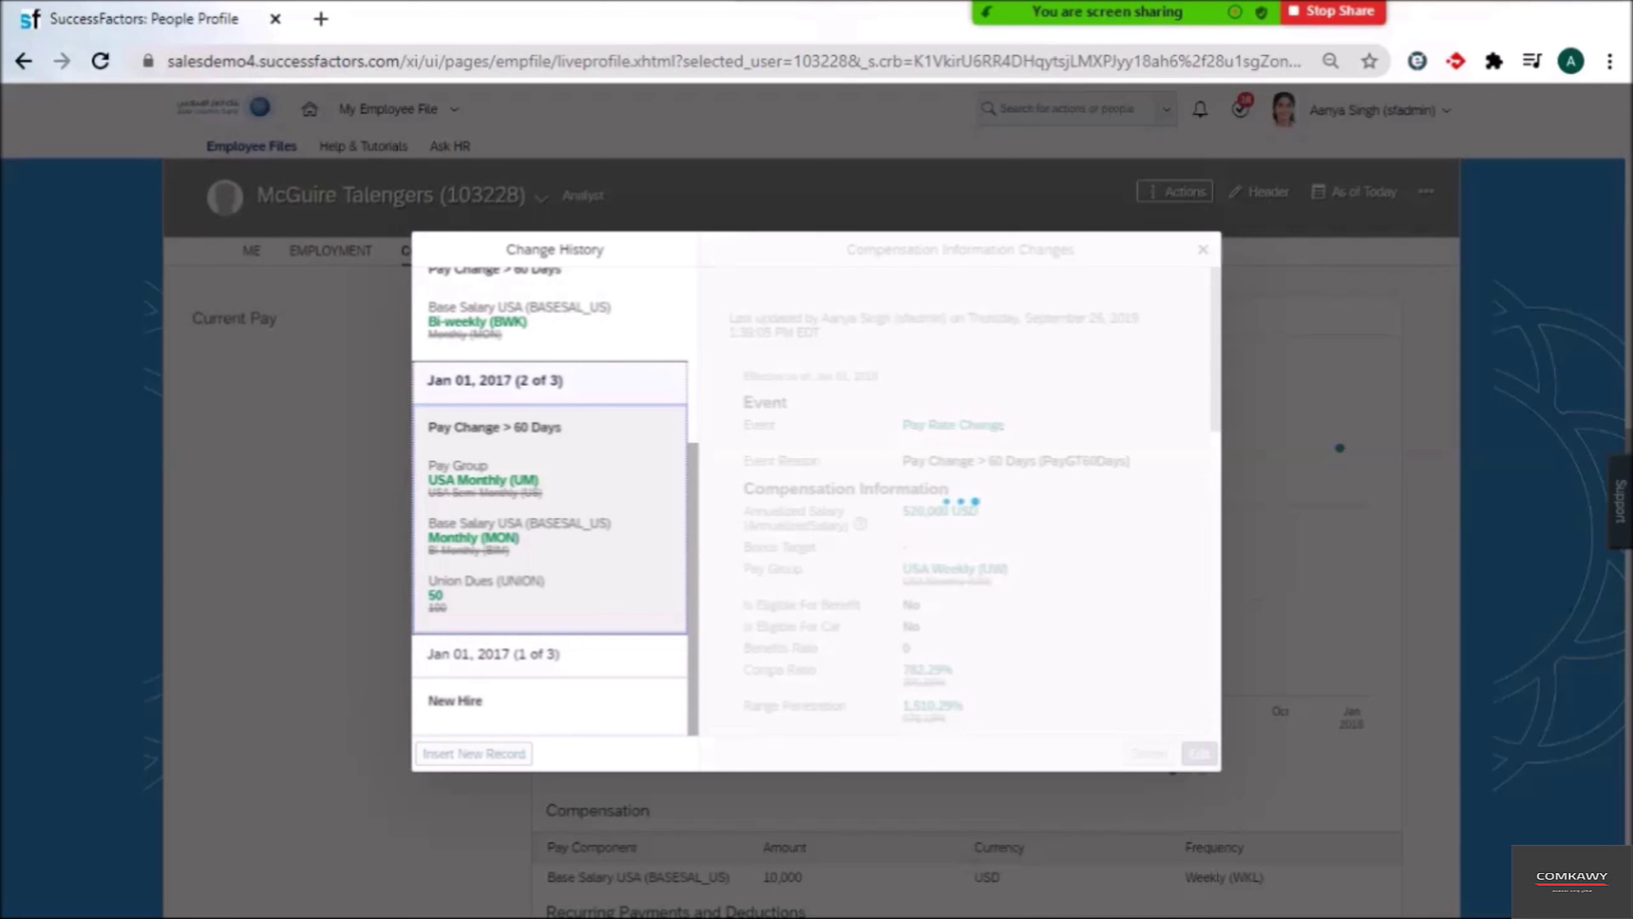
drag(529, 381, 495, 380)
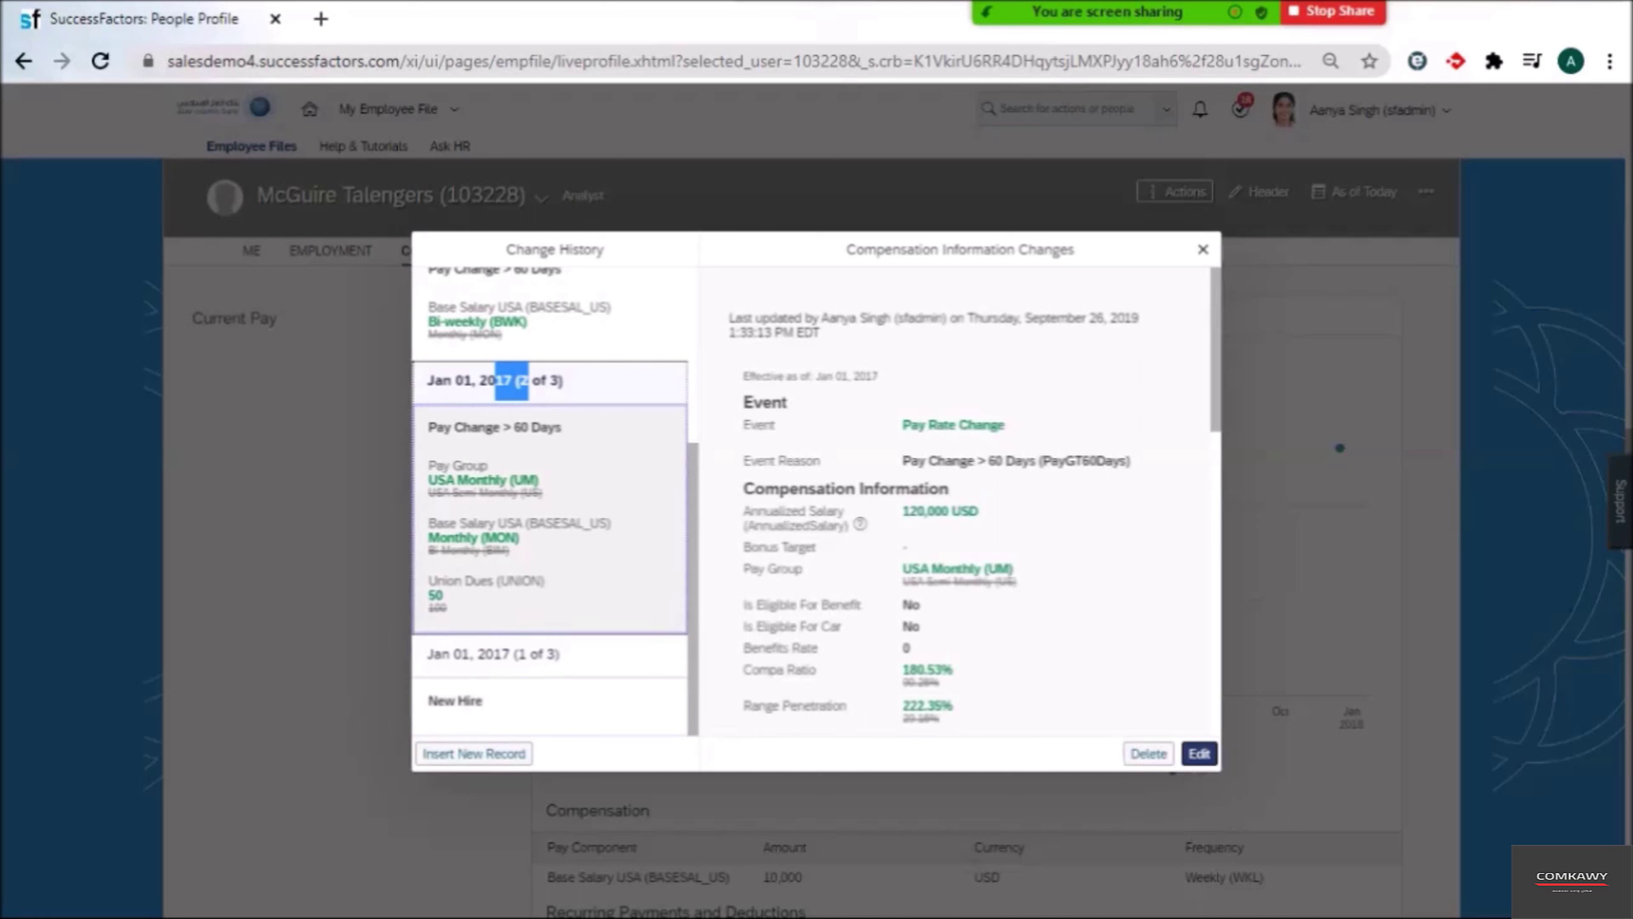
scroll(553, 534, up, 2)
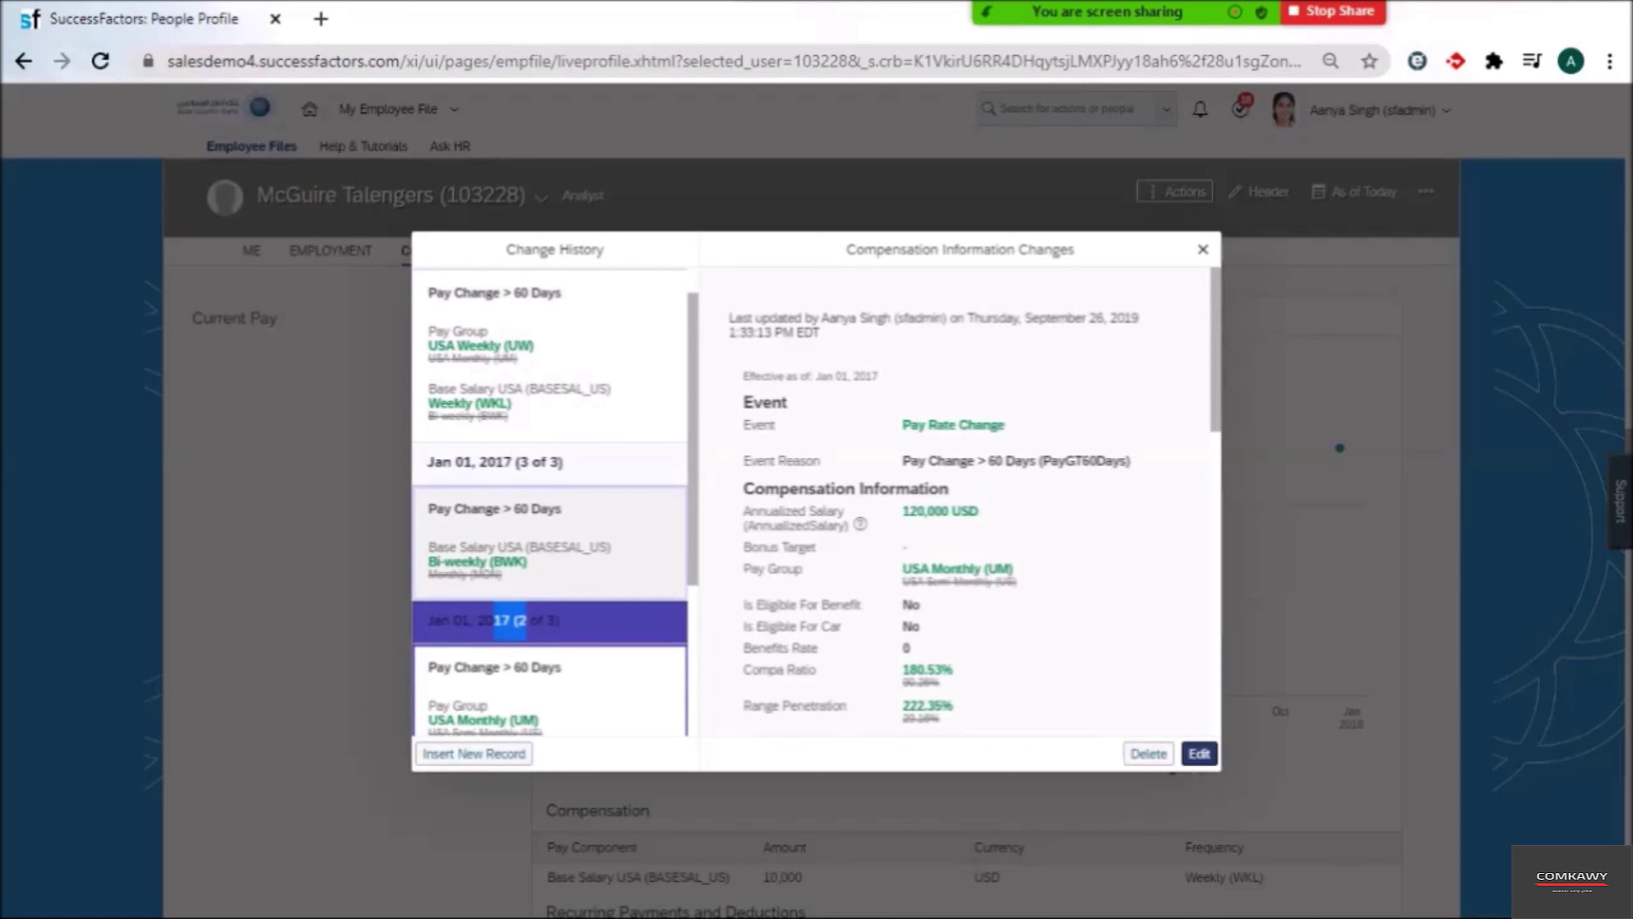
click(521, 465)
scroll(521, 465, up, 1)
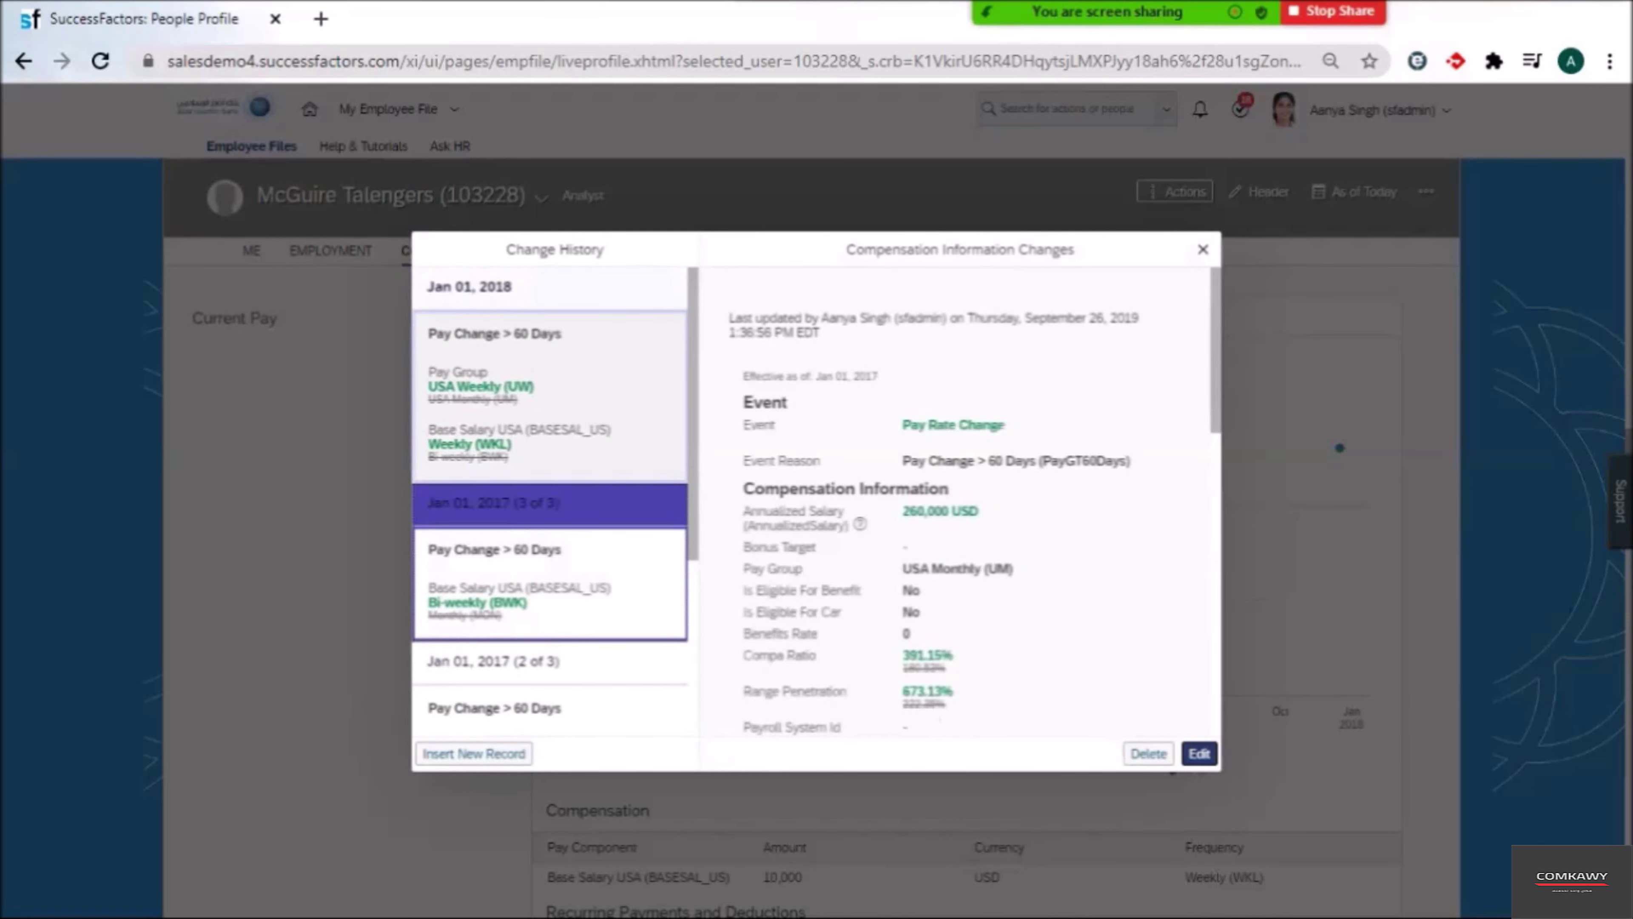
drag(516, 292, 426, 287)
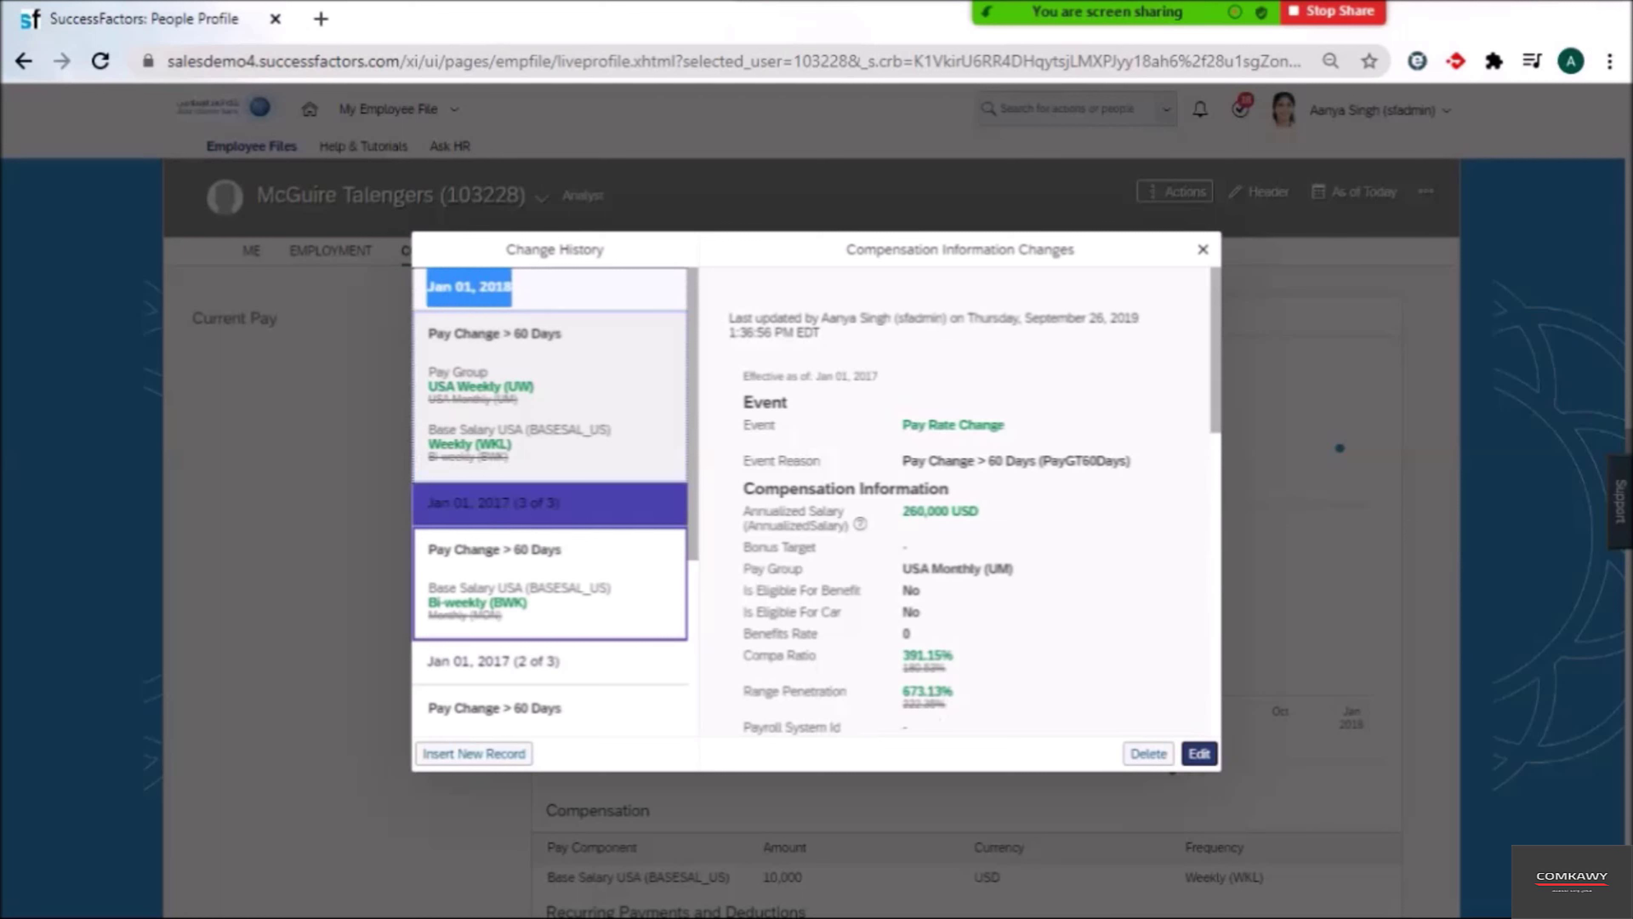
scroll(549, 502, down, 5)
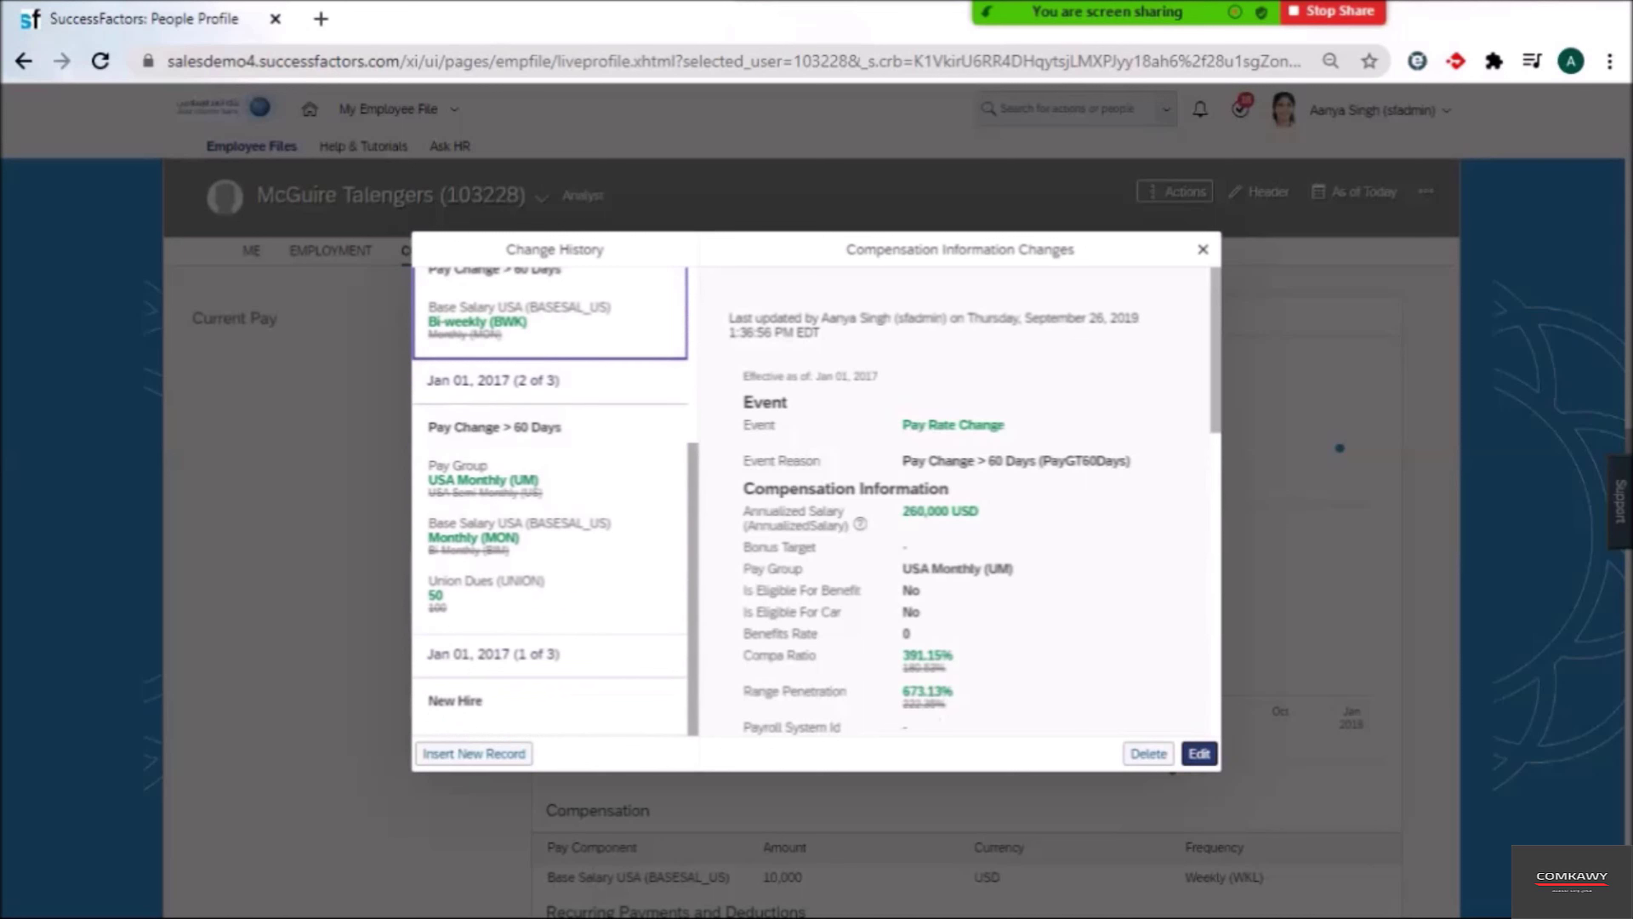
scroll(550, 502, up, 5)
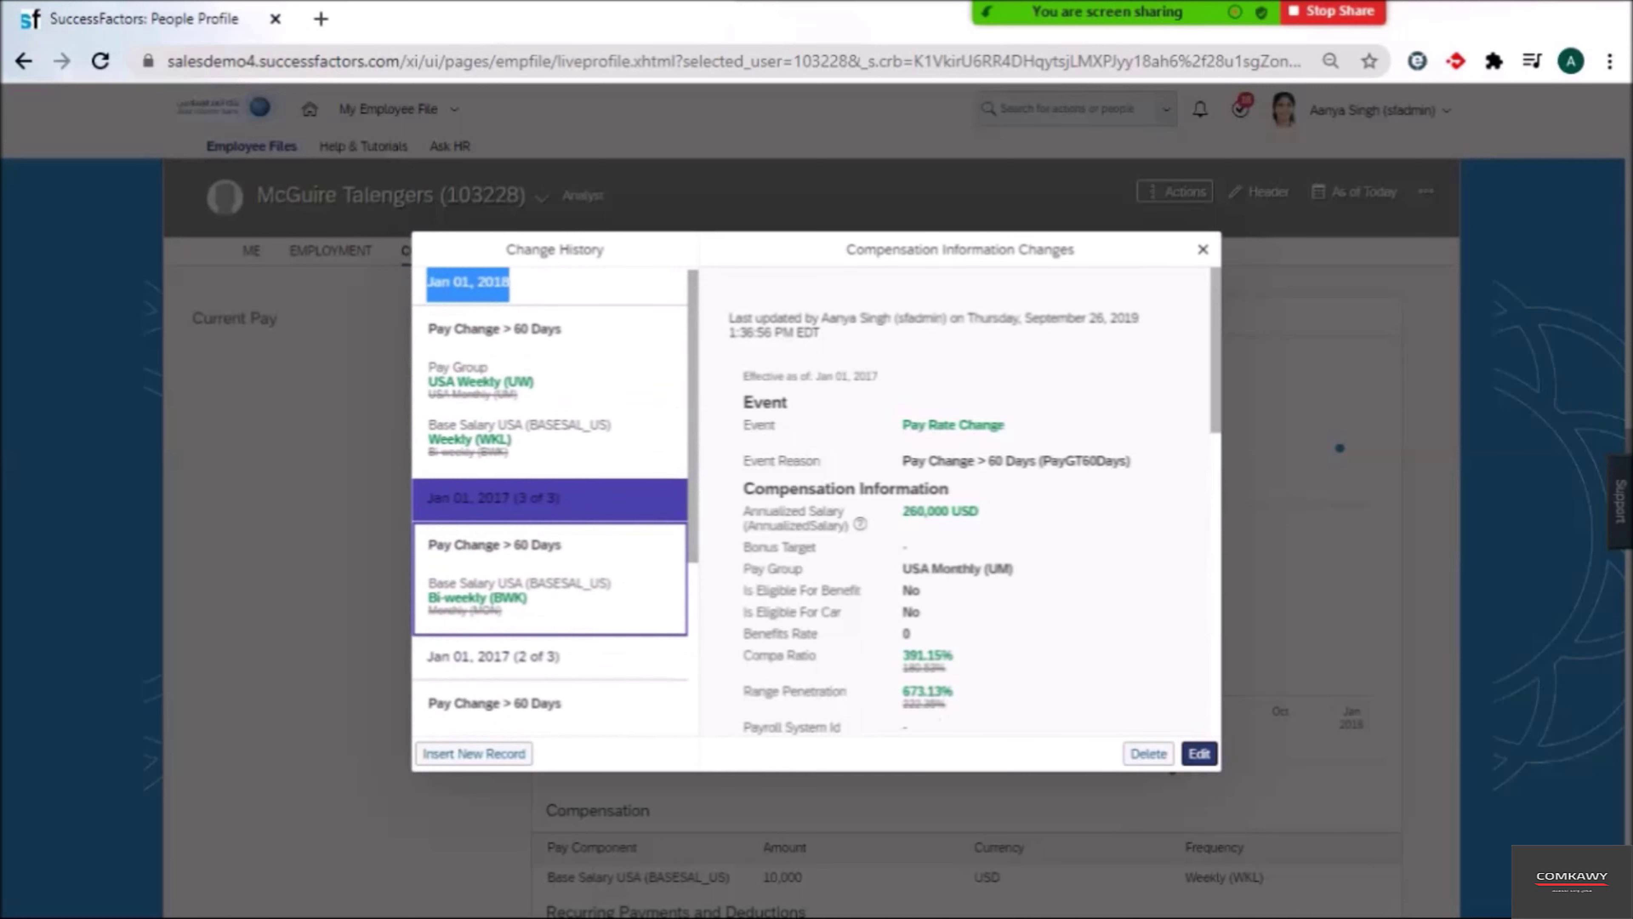
key(alt+Tab)
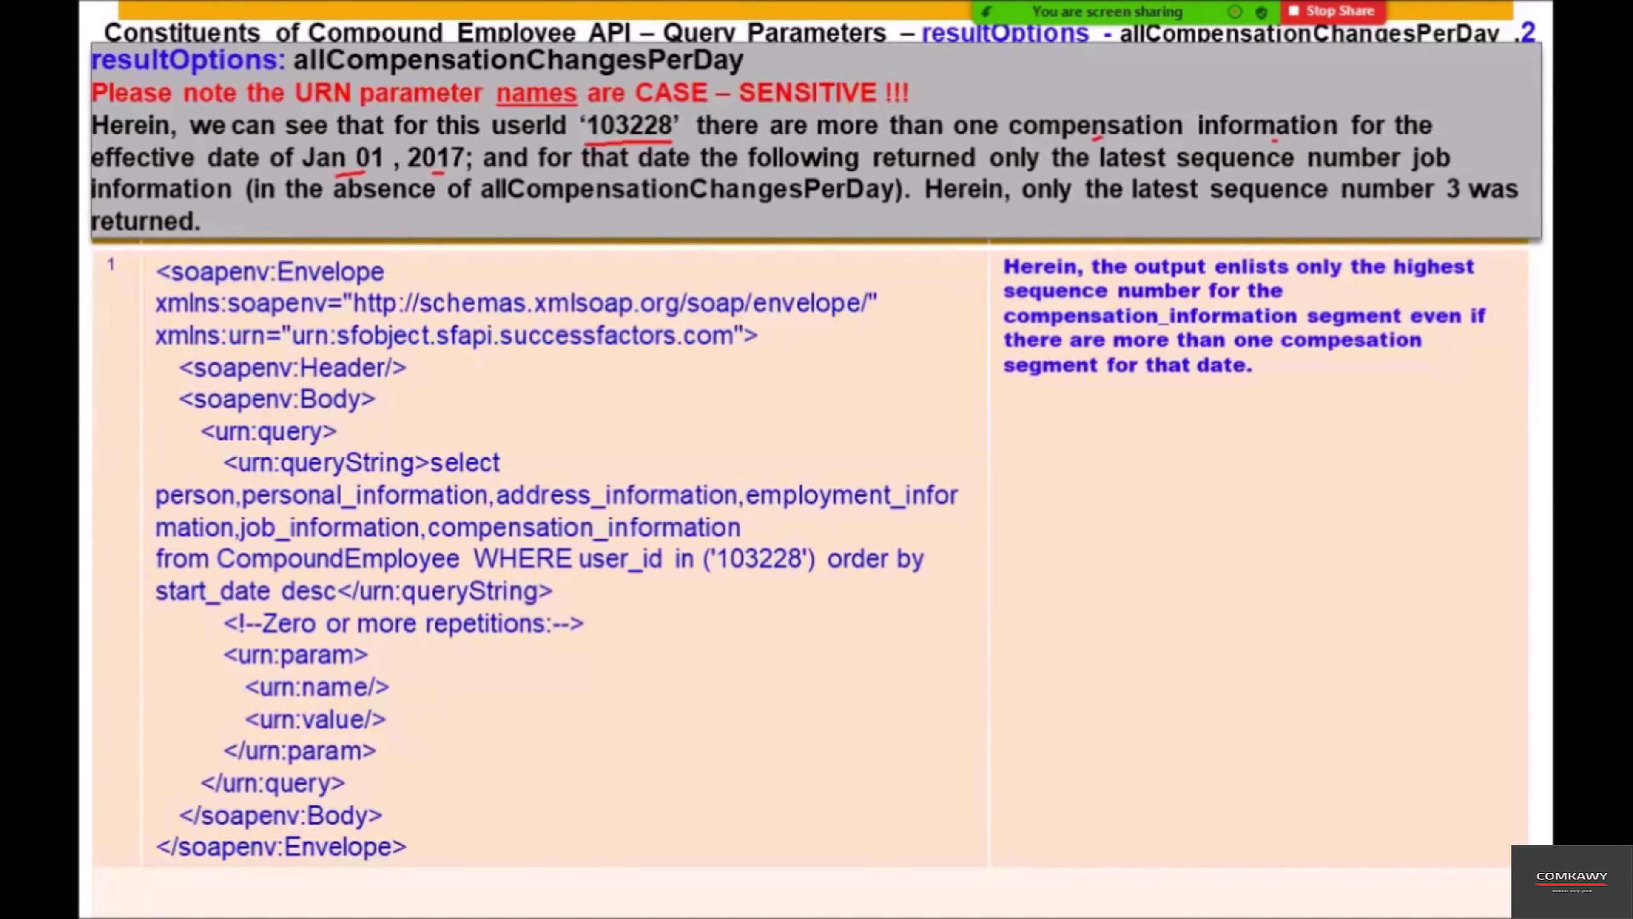
drag(460, 476, 536, 479)
drag(416, 667, 409, 756)
Switch to Notepad++ and copy the first query, from select person through order by start_date desc, without the Effective_End_Date condition.
key(alt+Tab)
key(alt+Tab)
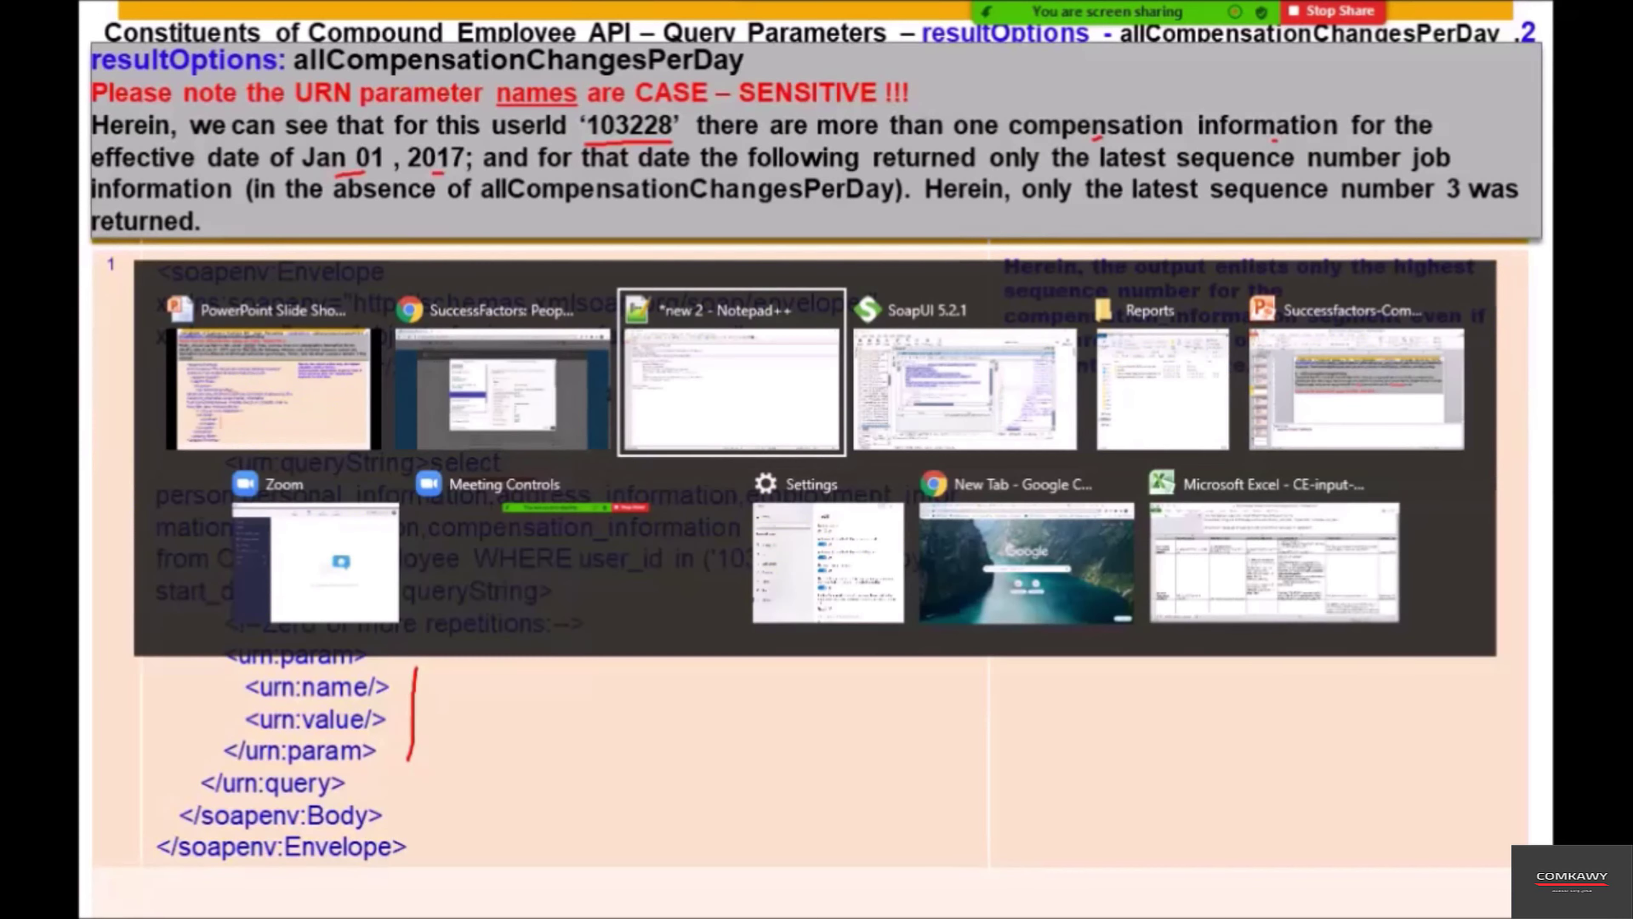
key(Down)
key(shift+Left)
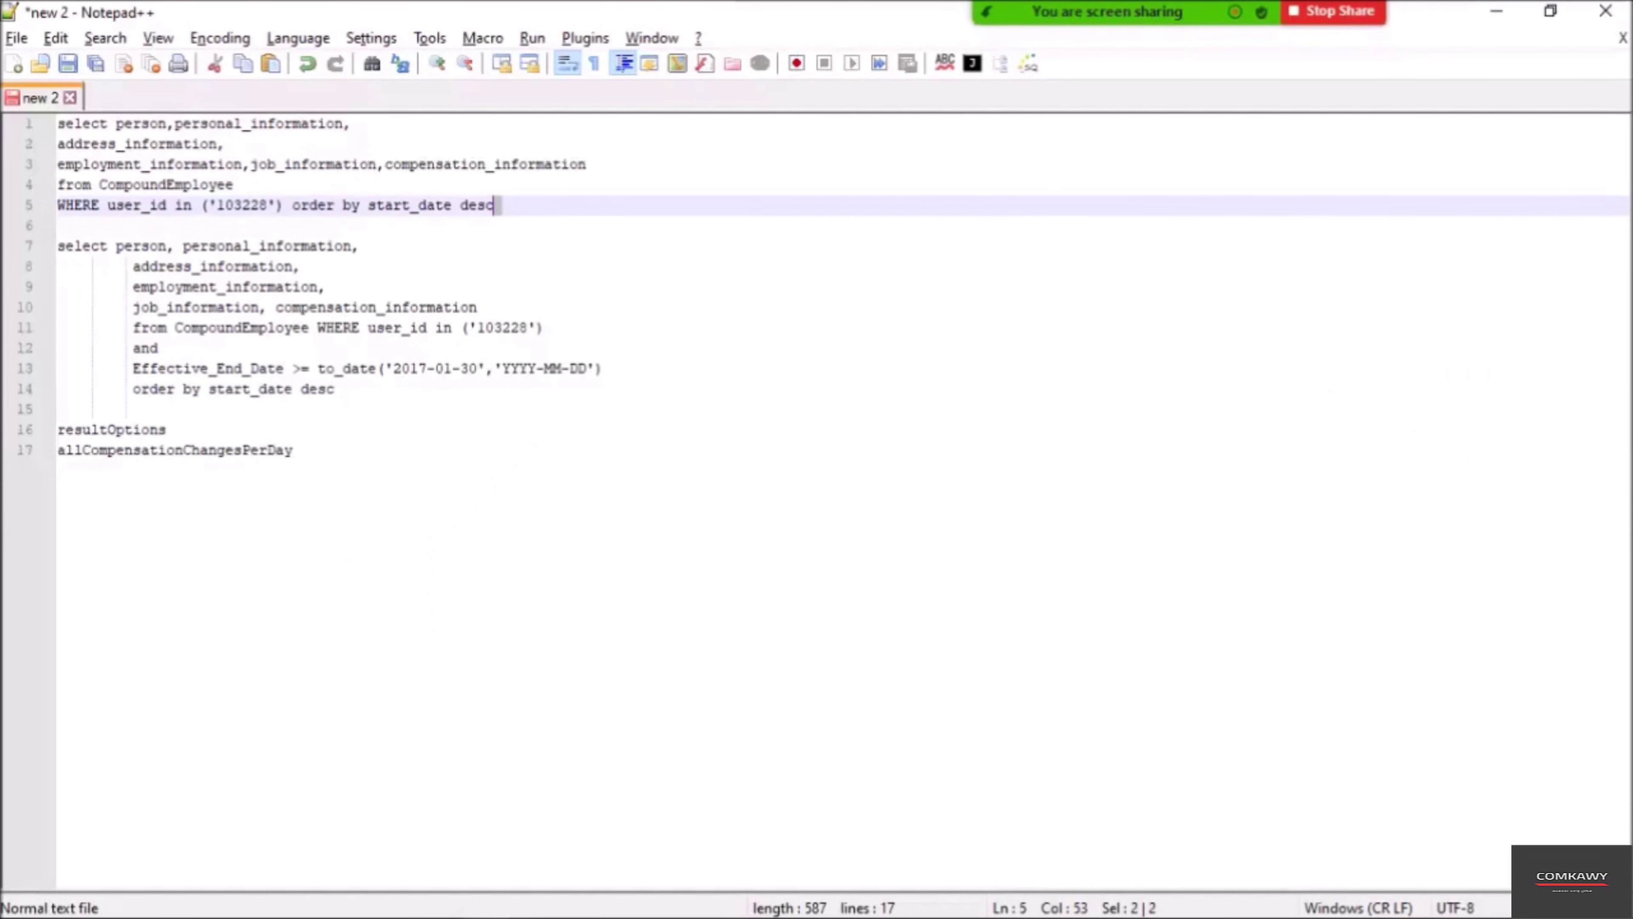
key(Left)
key(shift+Up)
key(shift+Up)
key(shift+Up)
key(shift+Up)
key(shift+Home)
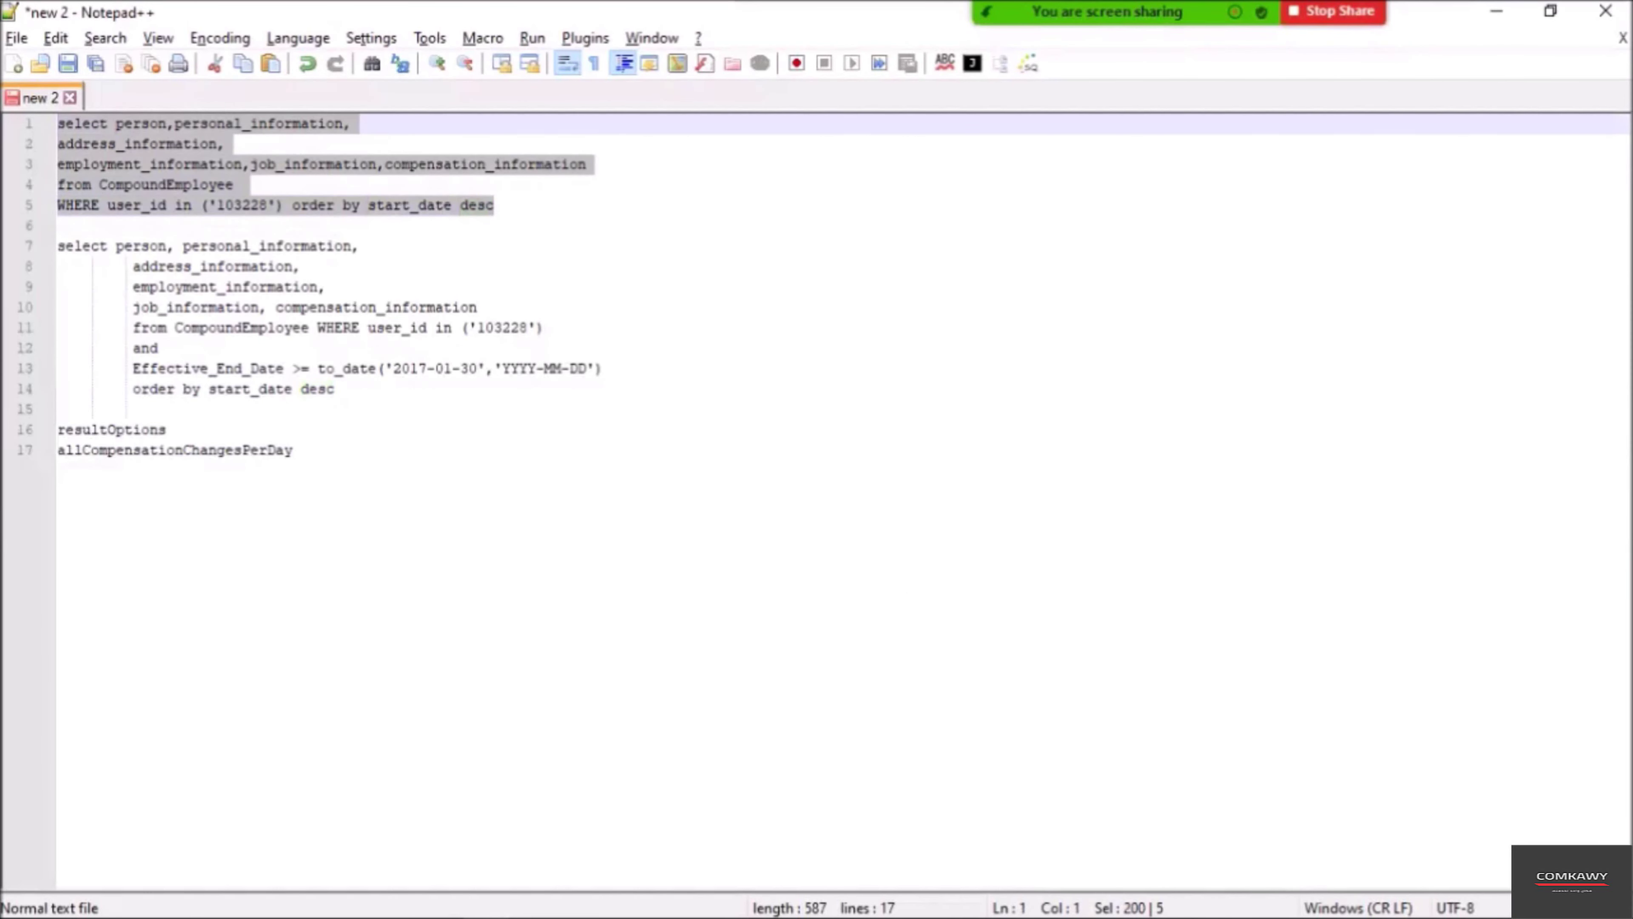
Switch to SoapUI and replace the date-filtered select statement inside the request's urn:queryString element with the copied query.
key(alt+Tab)
key(alt+Tab)
key(alt+Tab)
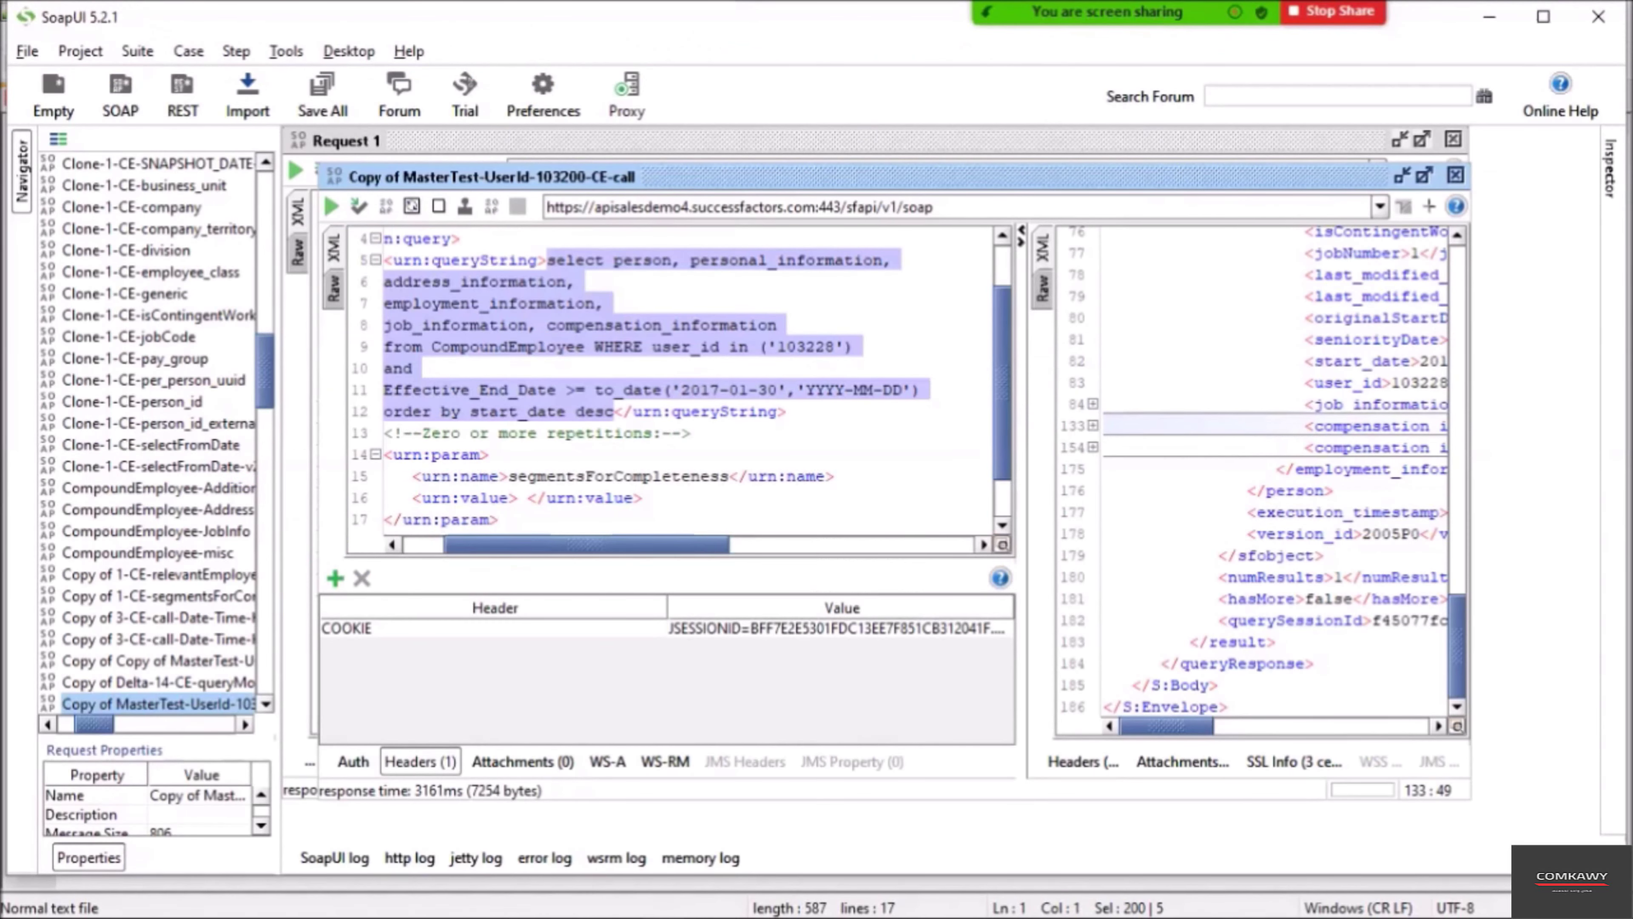
key(ctrl+v)
click(624, 390)
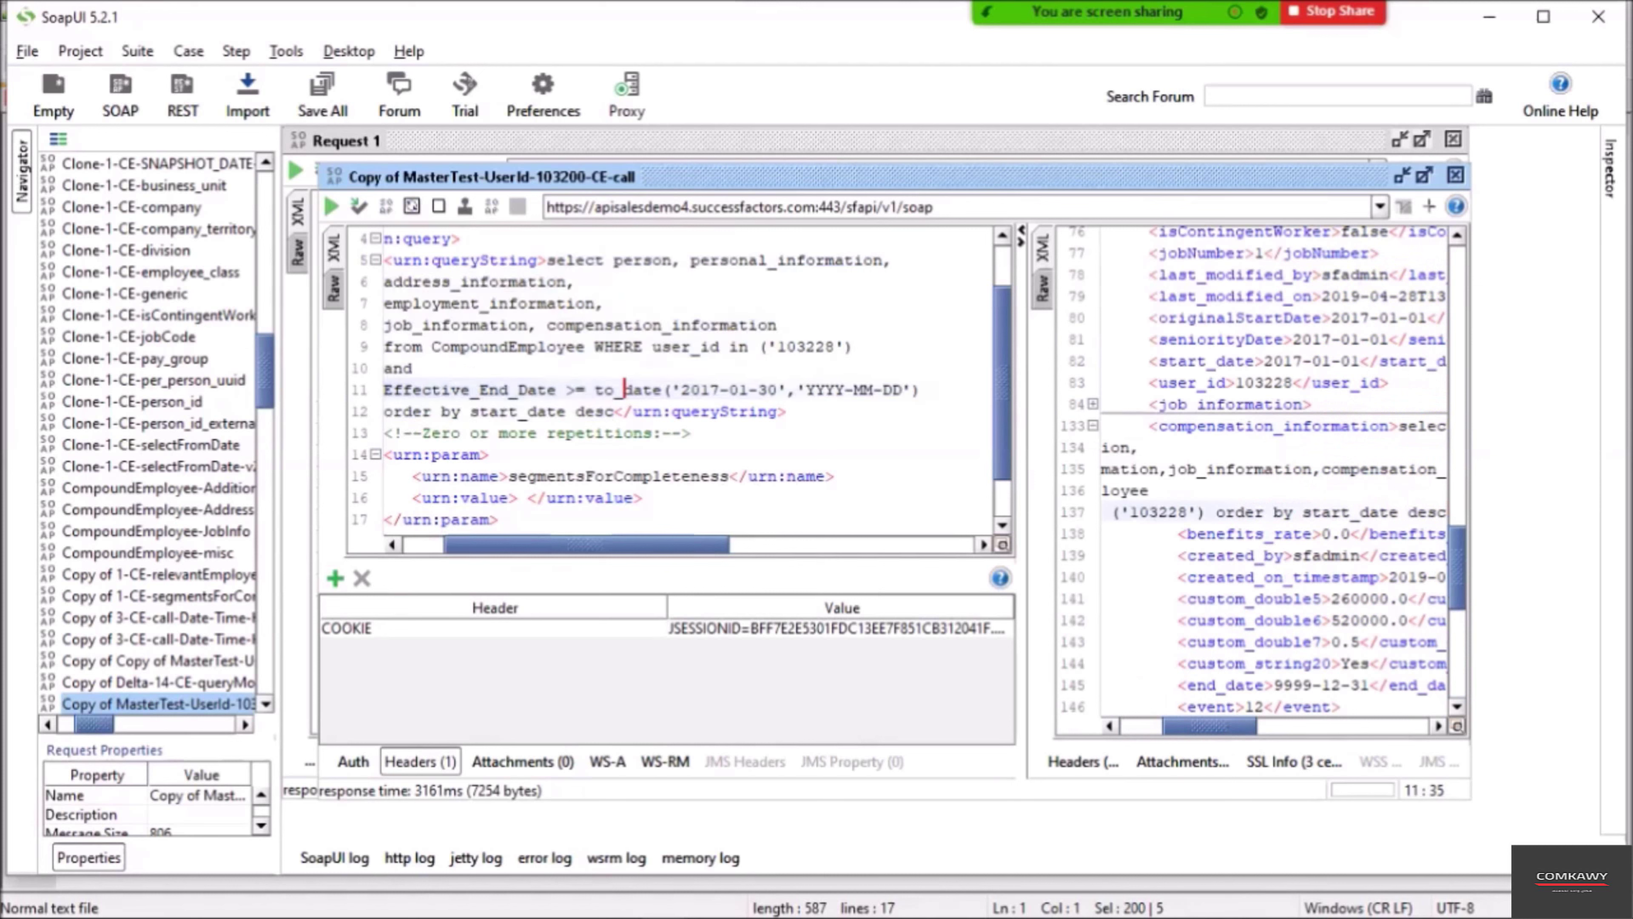
drag(615, 412, 547, 260)
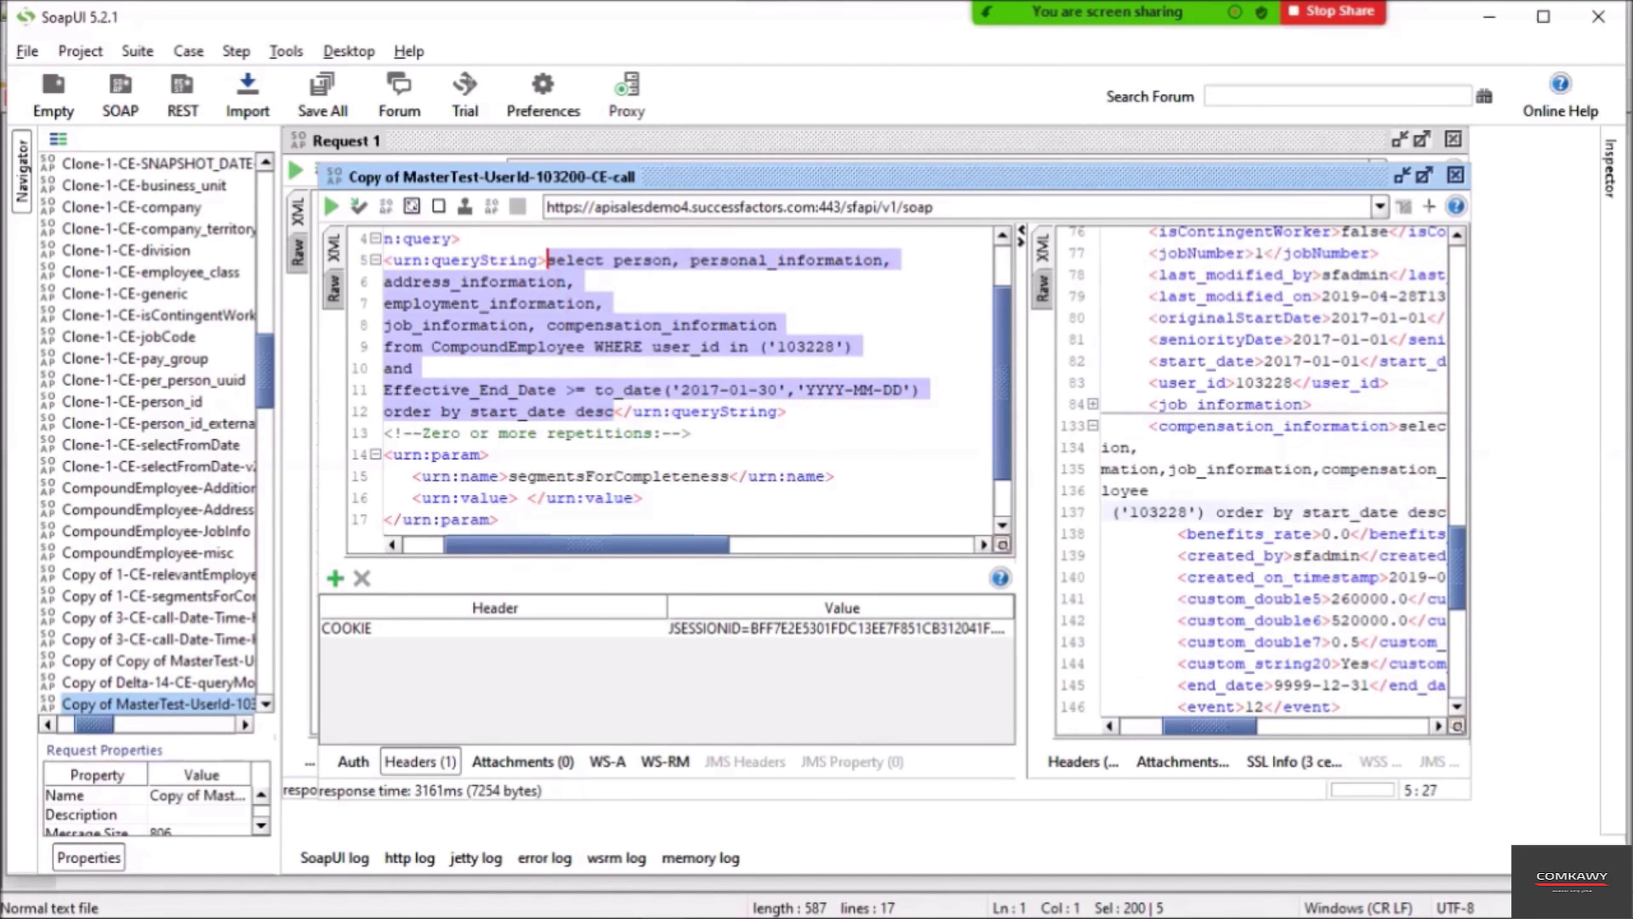
key(ctrl+v)
Format the request XML and submit the request to the endpoint.
right_click(797, 345)
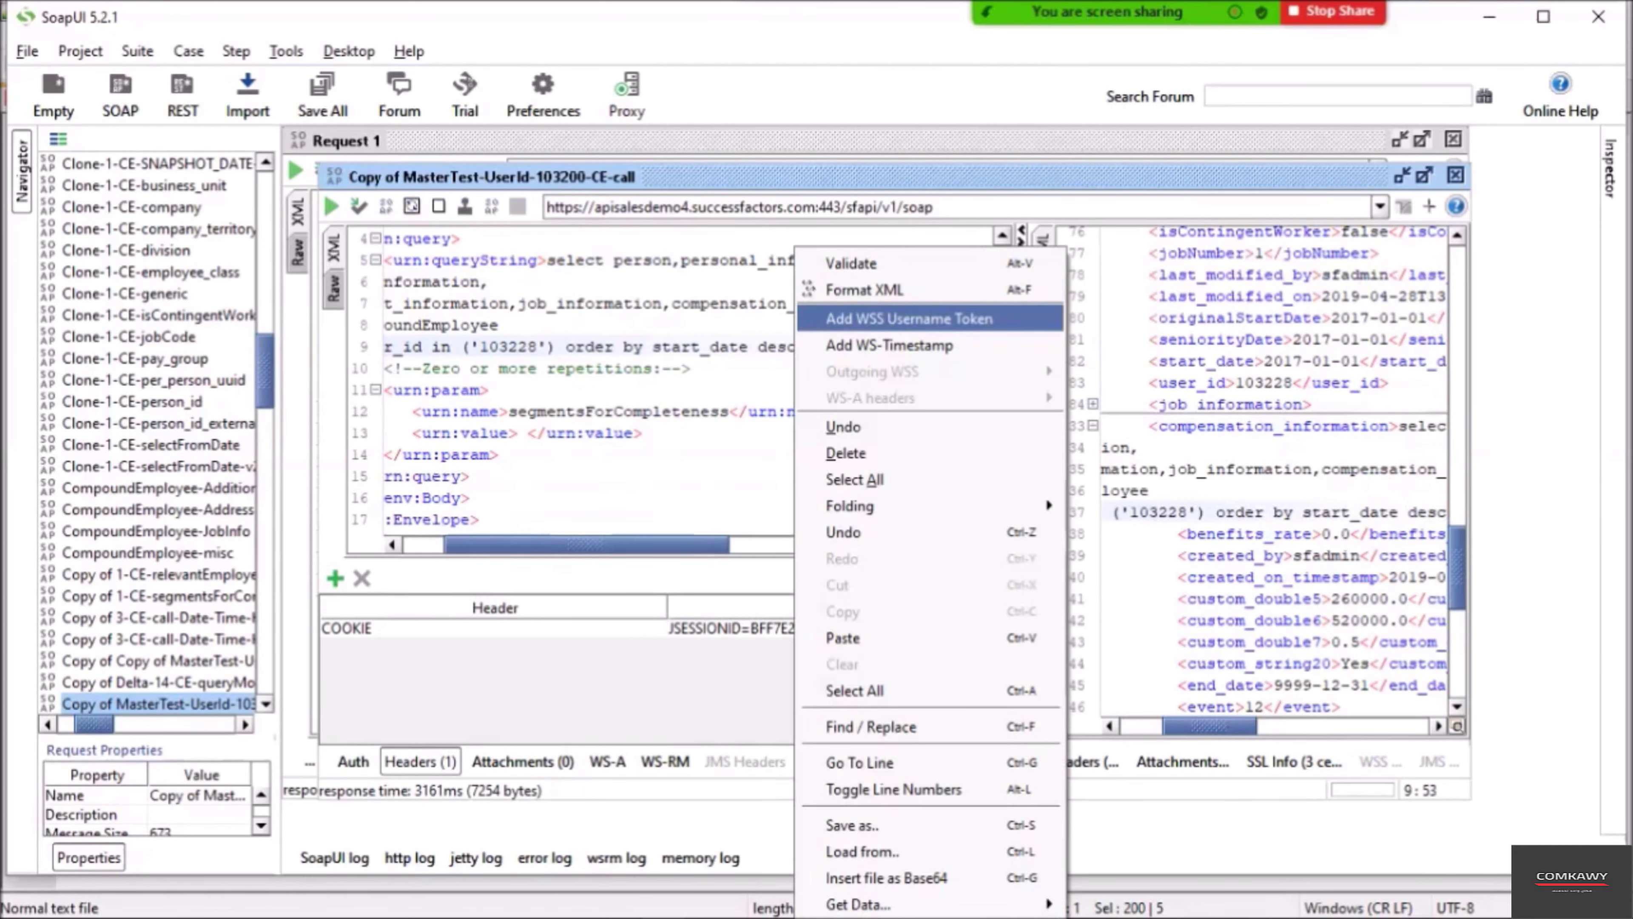
click(864, 289)
click(331, 206)
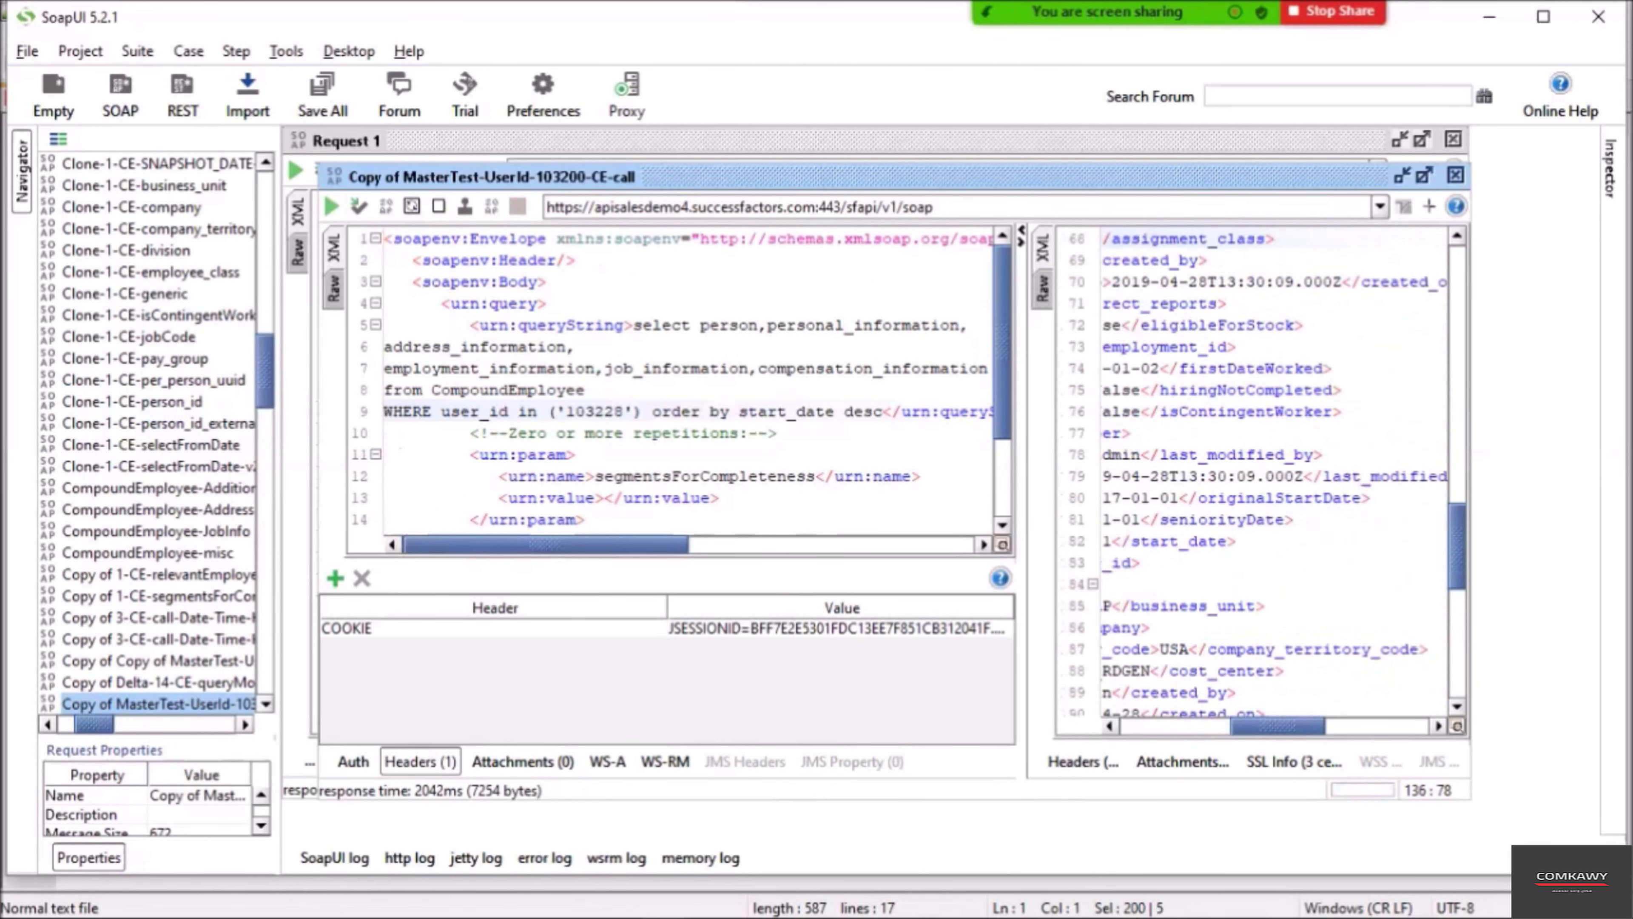
Remove segmentsForCompleteness from the request's urn:name element and submit the request again.
double_click(705, 477)
key(BackSpace)
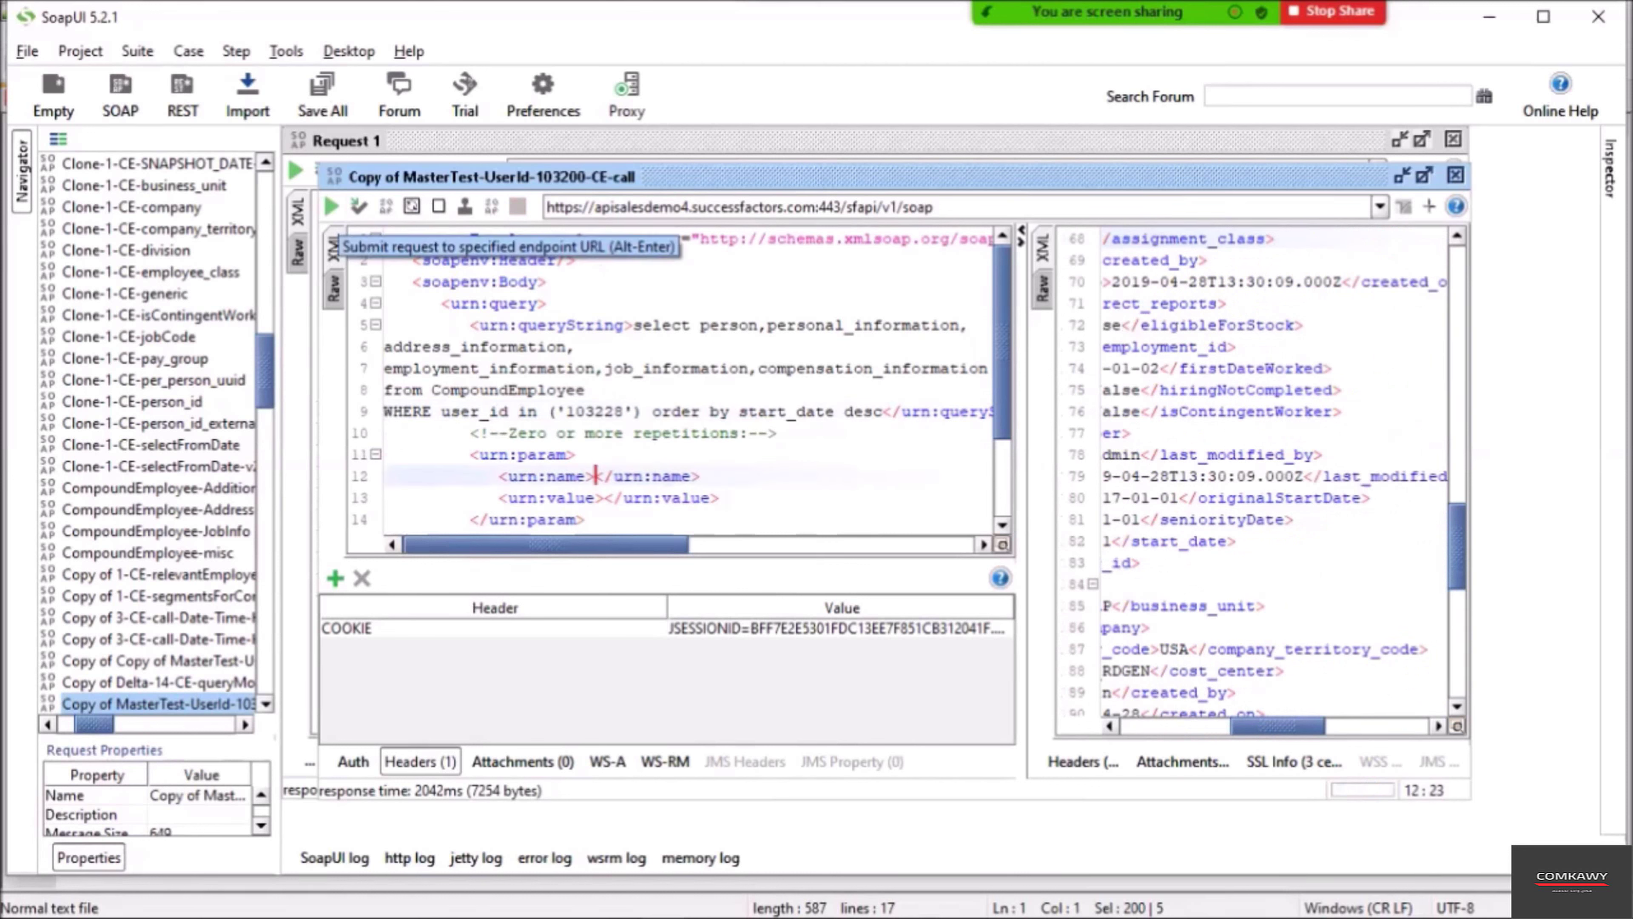
click(331, 206)
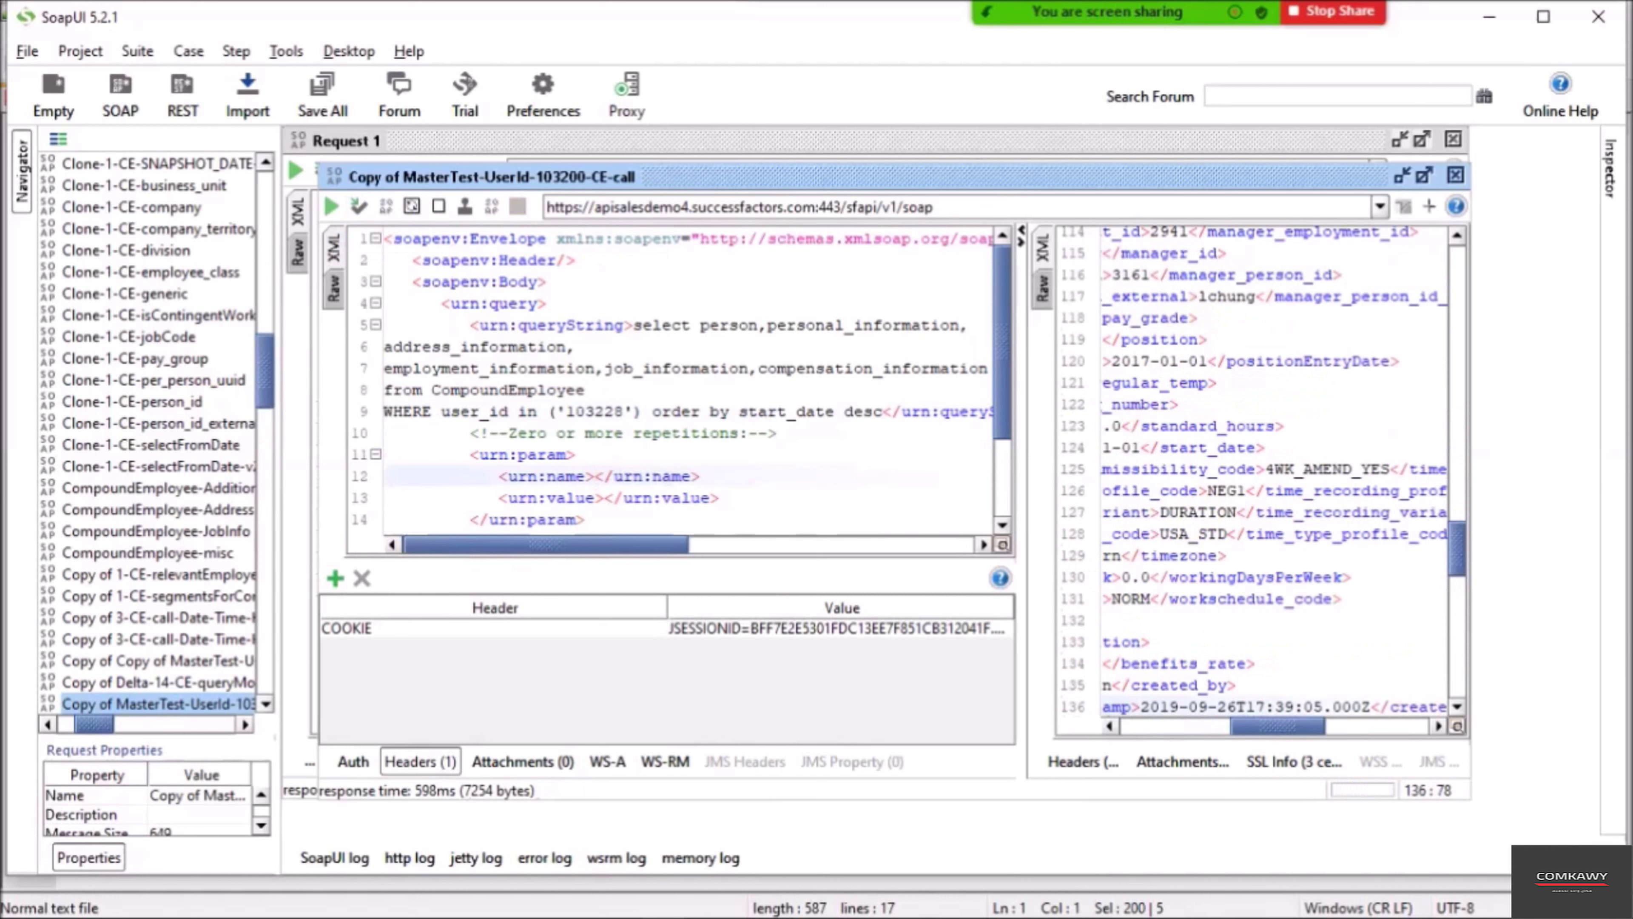
Review the query string and the empty urn:param name and value in the request XML.
scroll(777, 433, down, 1)
drag(720, 433, 492, 390)
drag(746, 346, 654, 260)
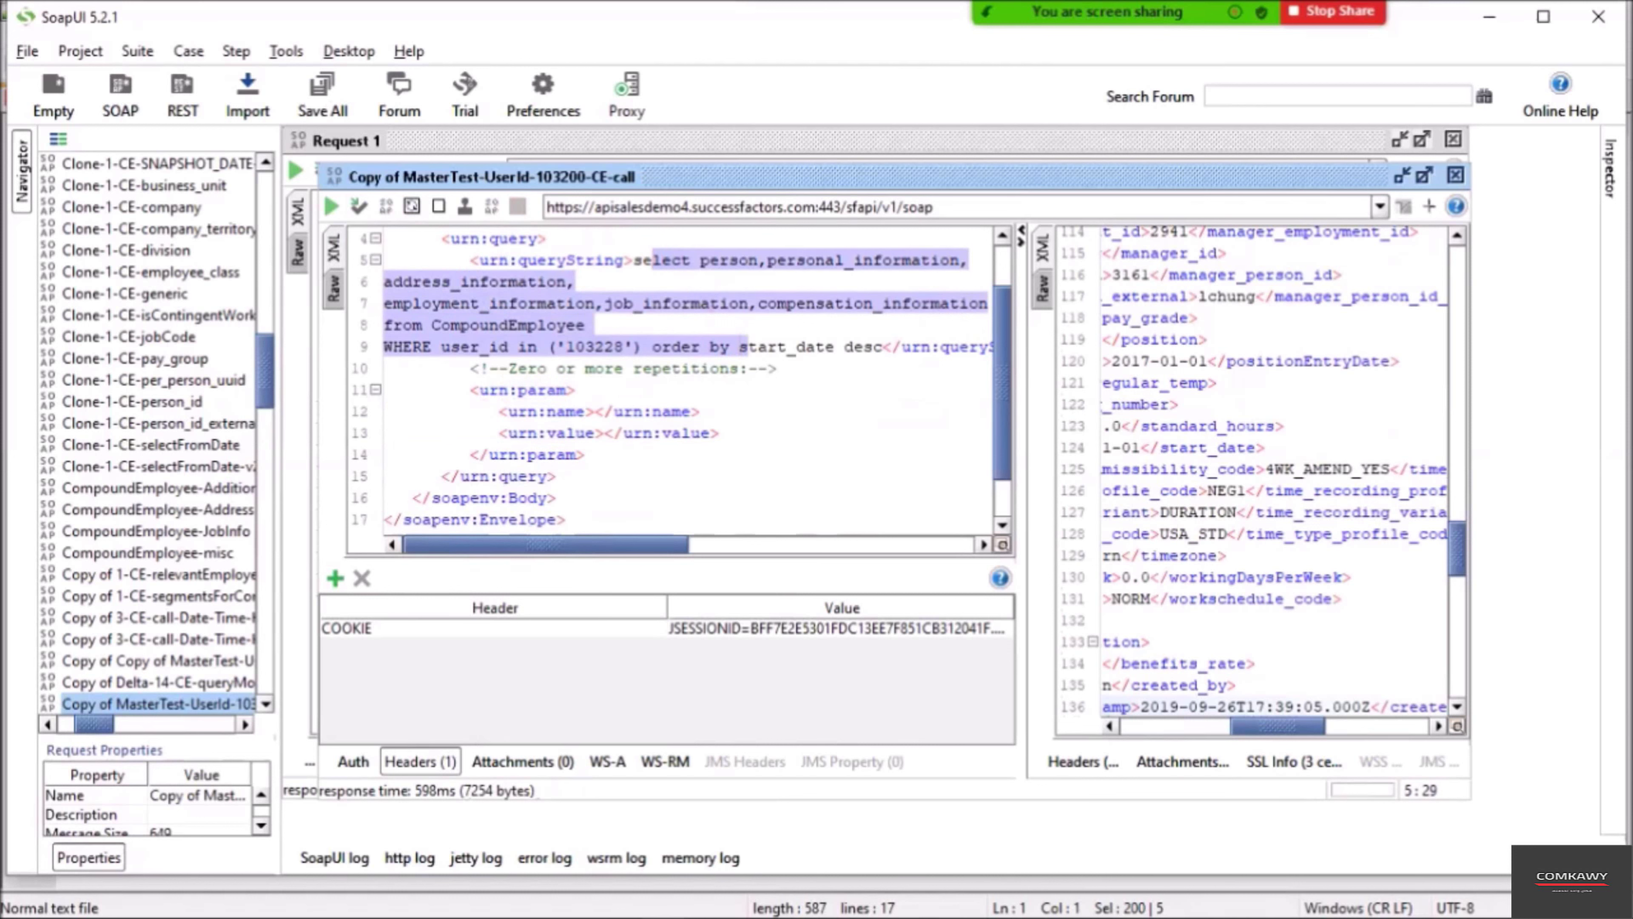
Widen the response view and collapse both compensation_information segments after the job information.
drag(1022, 412, 872, 412)
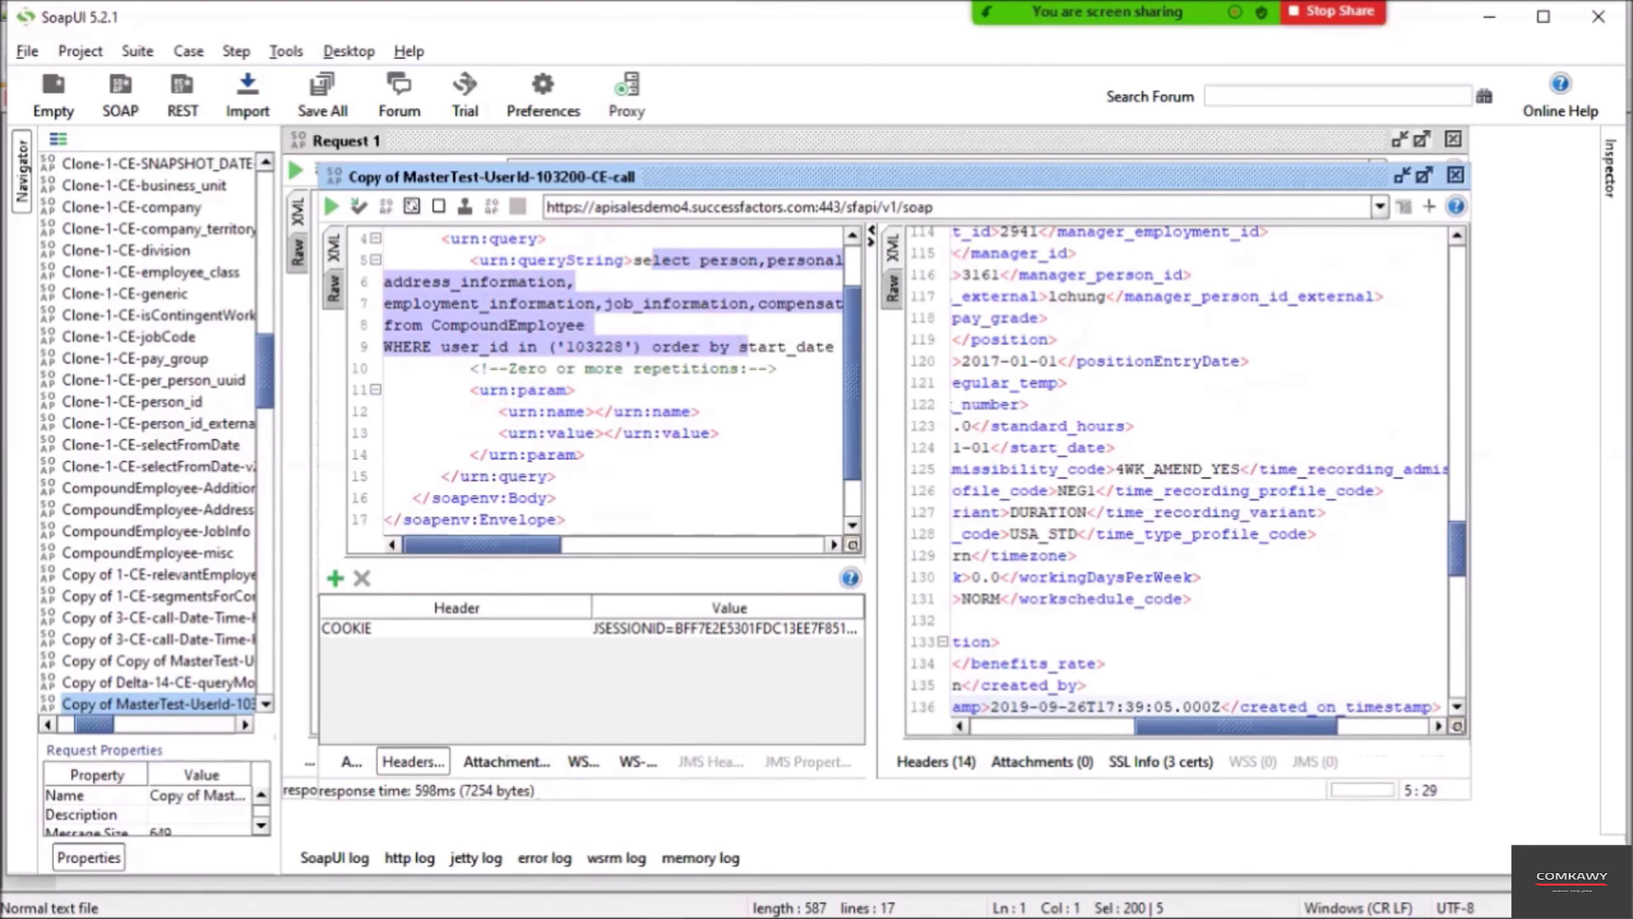
drag(1236, 726, 1067, 726)
scroll(1176, 470, down, 3)
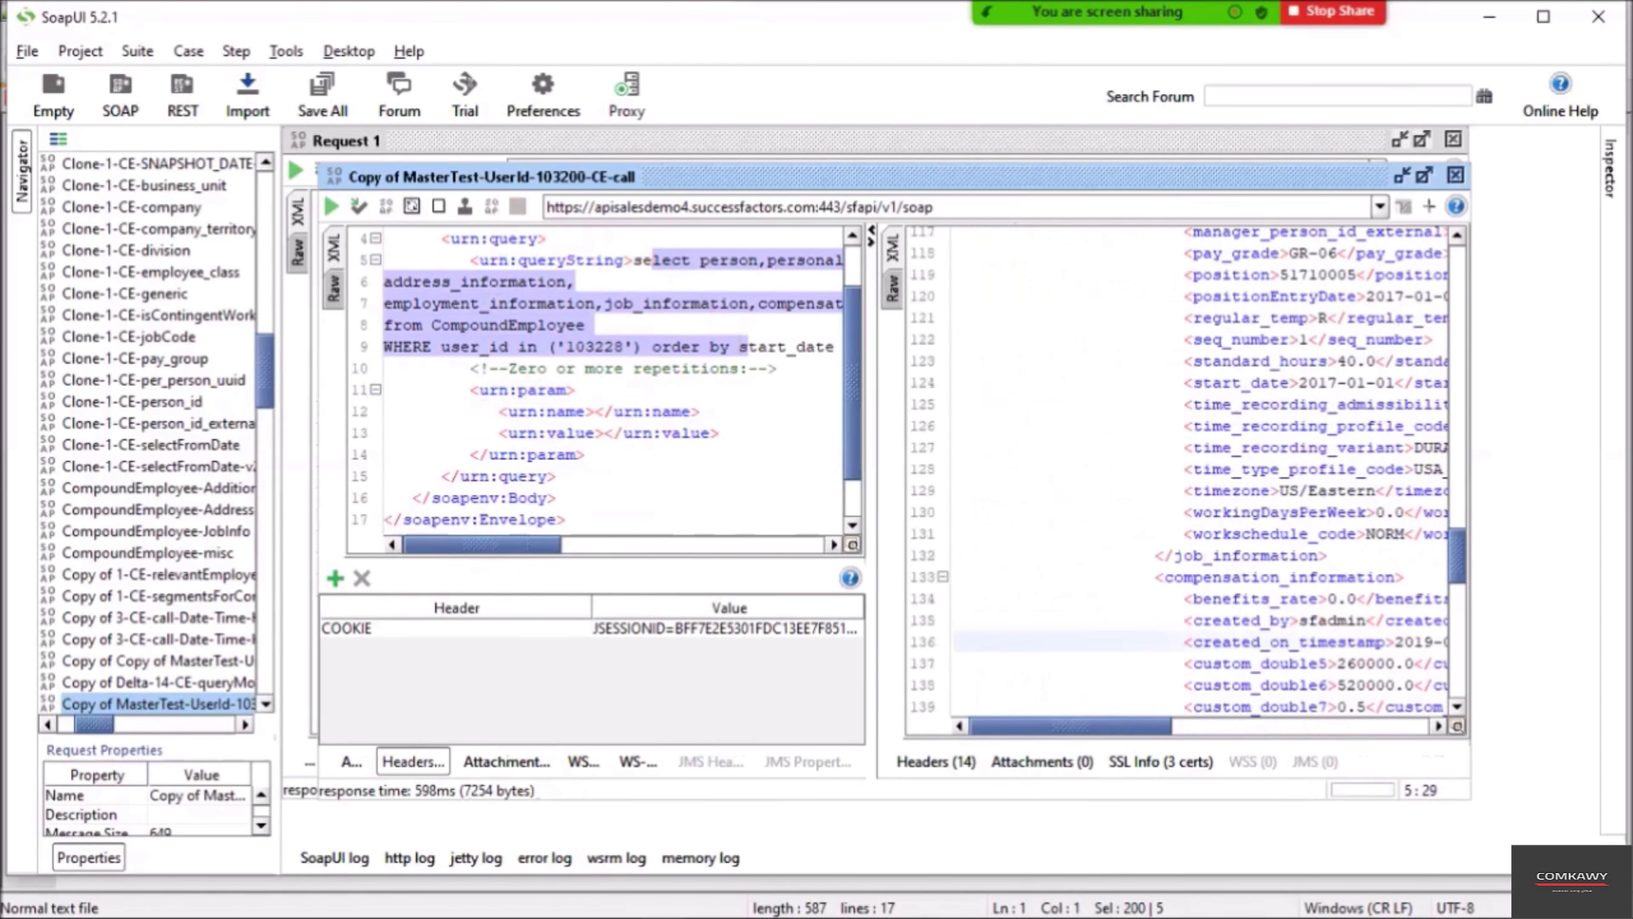
click(943, 577)
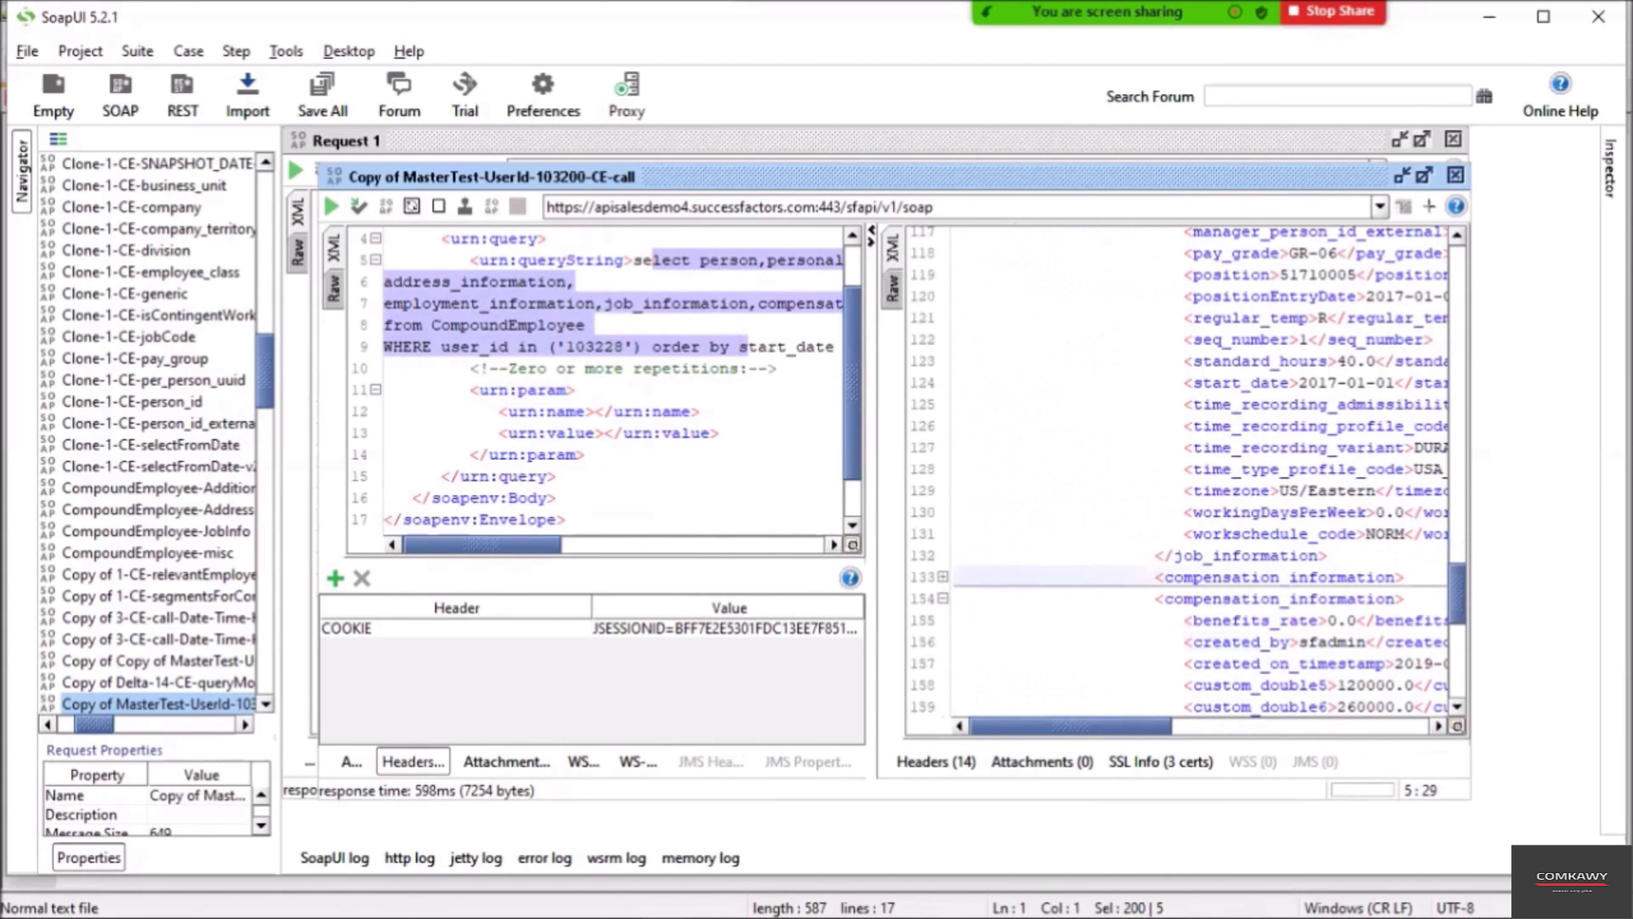
click(943, 599)
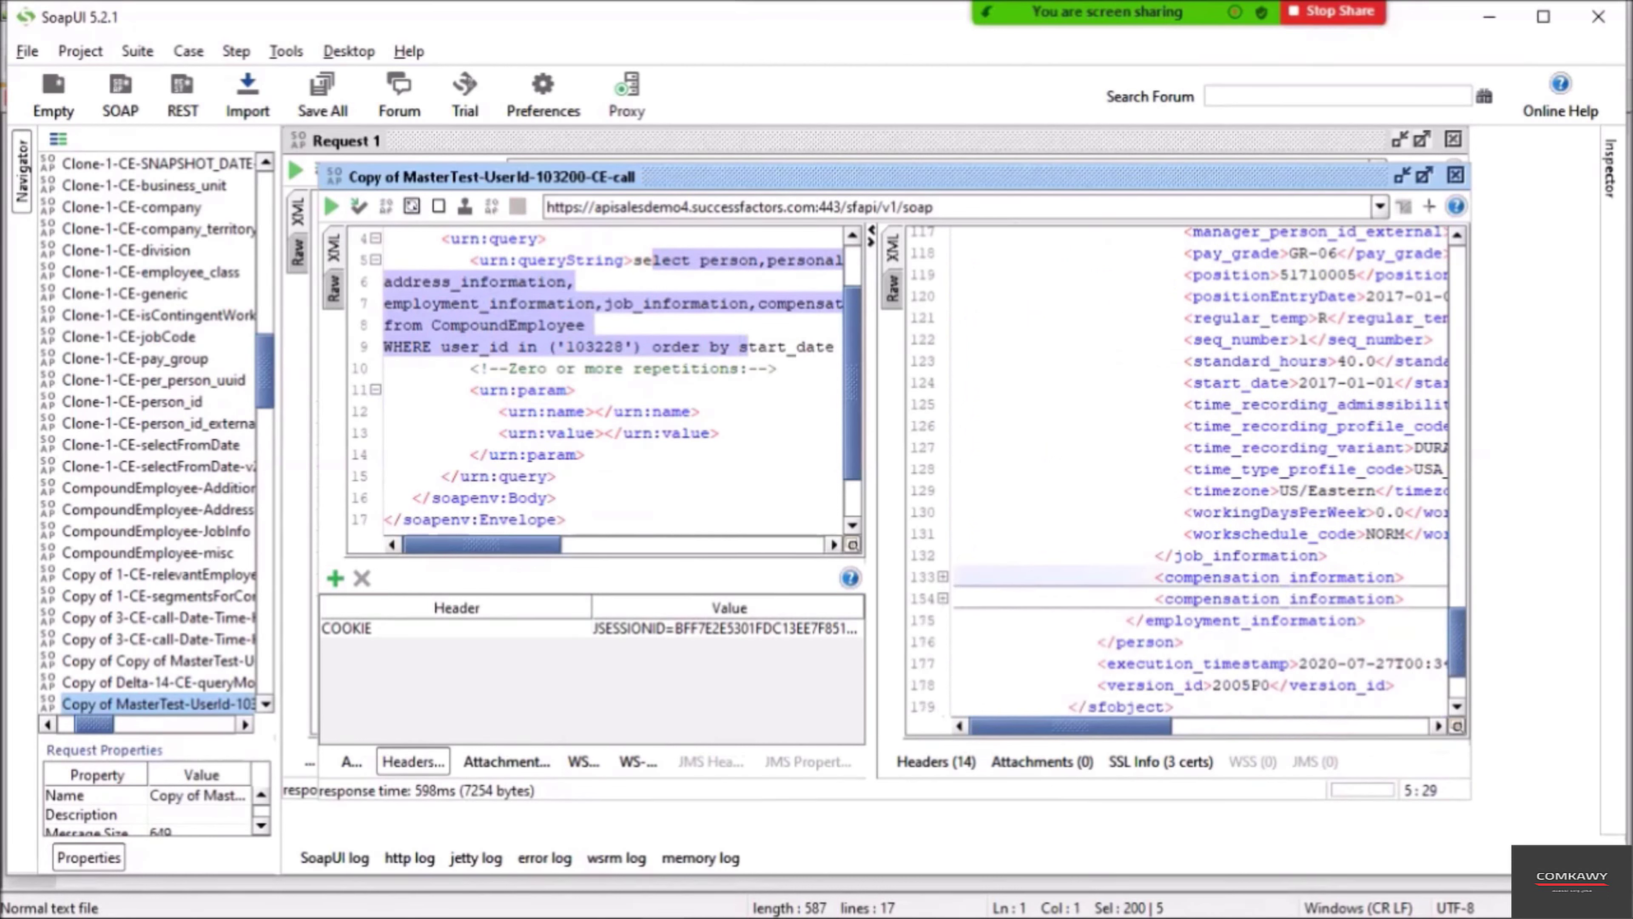
click(1309, 598)
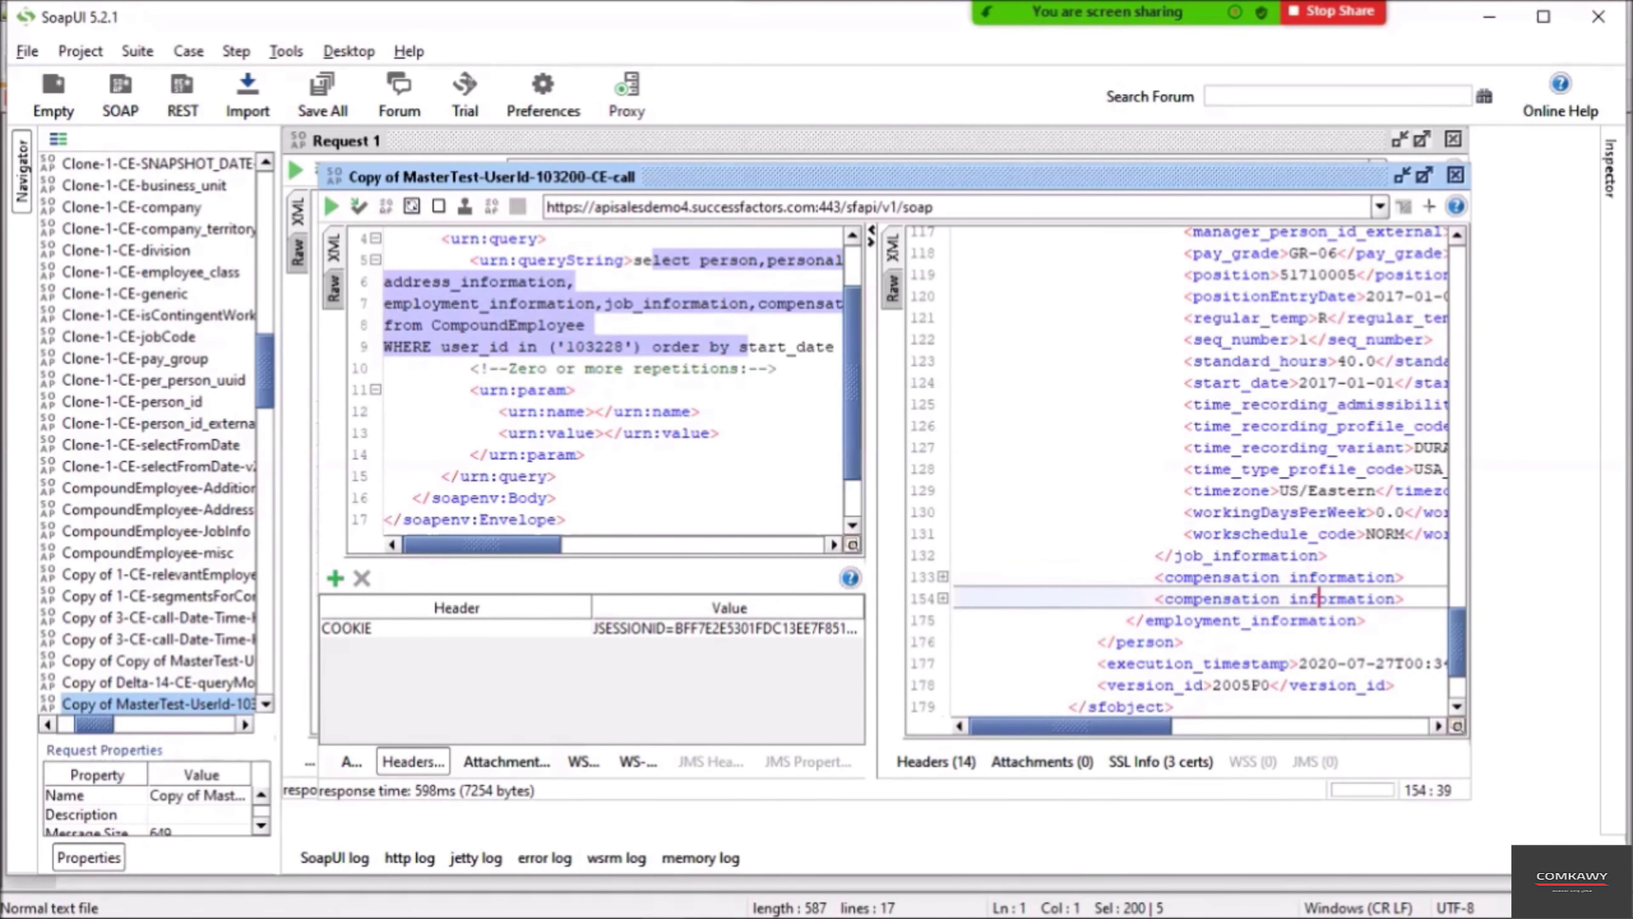
Expand the second compensation_information segment in the response and maximize the request window.
scroll(1309, 599, down, 2)
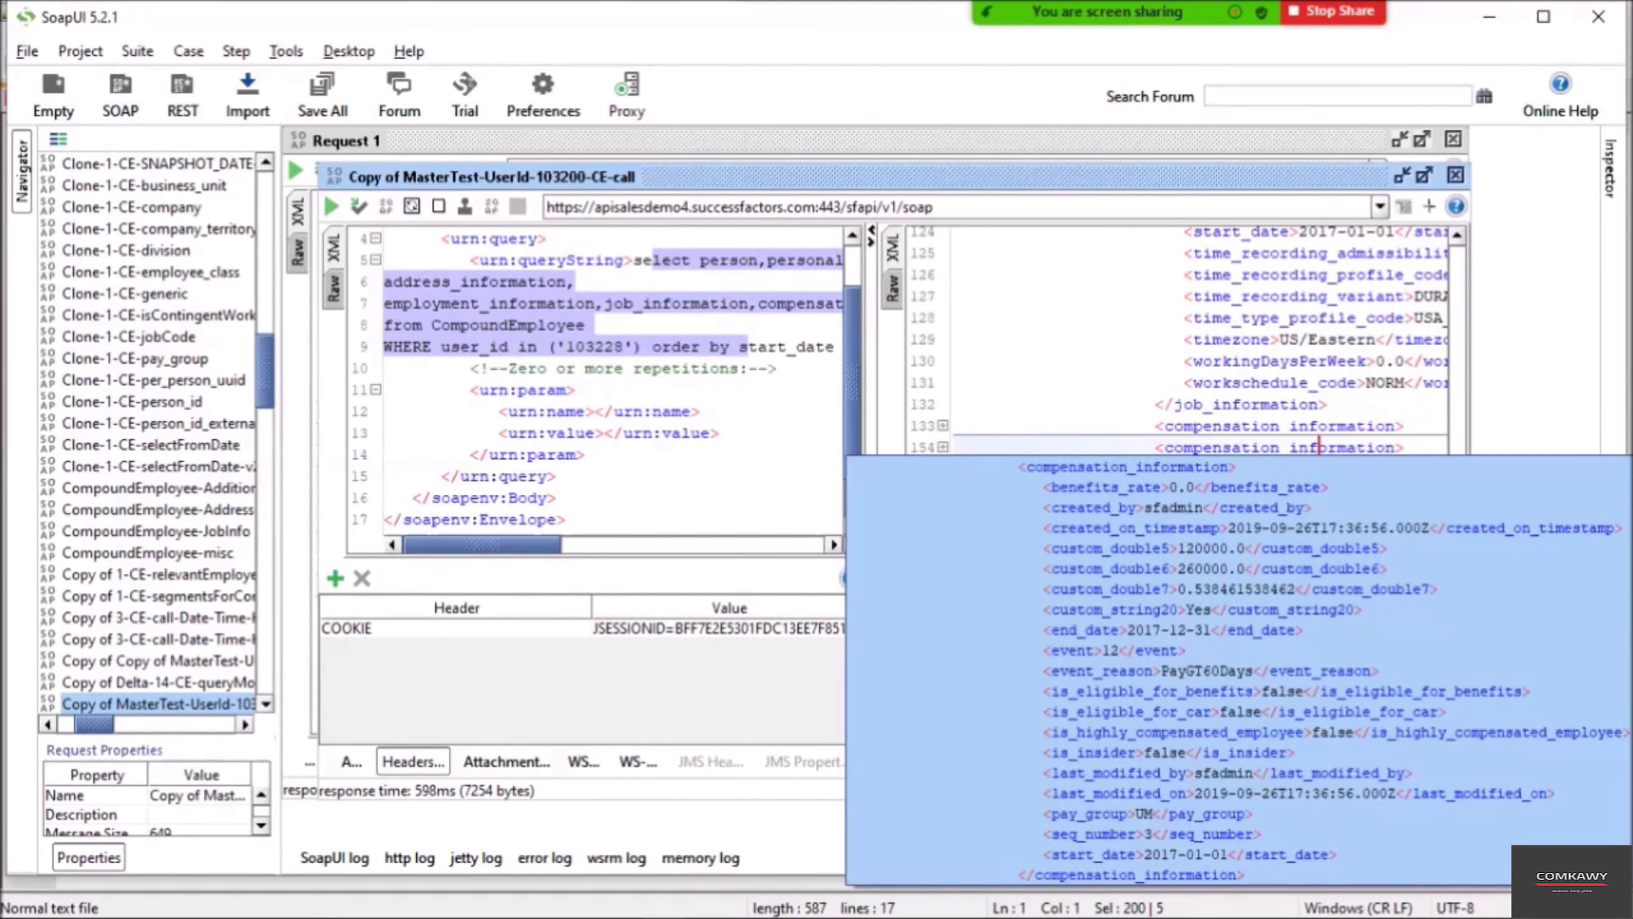
click(943, 447)
scroll(1190, 469, down, 10)
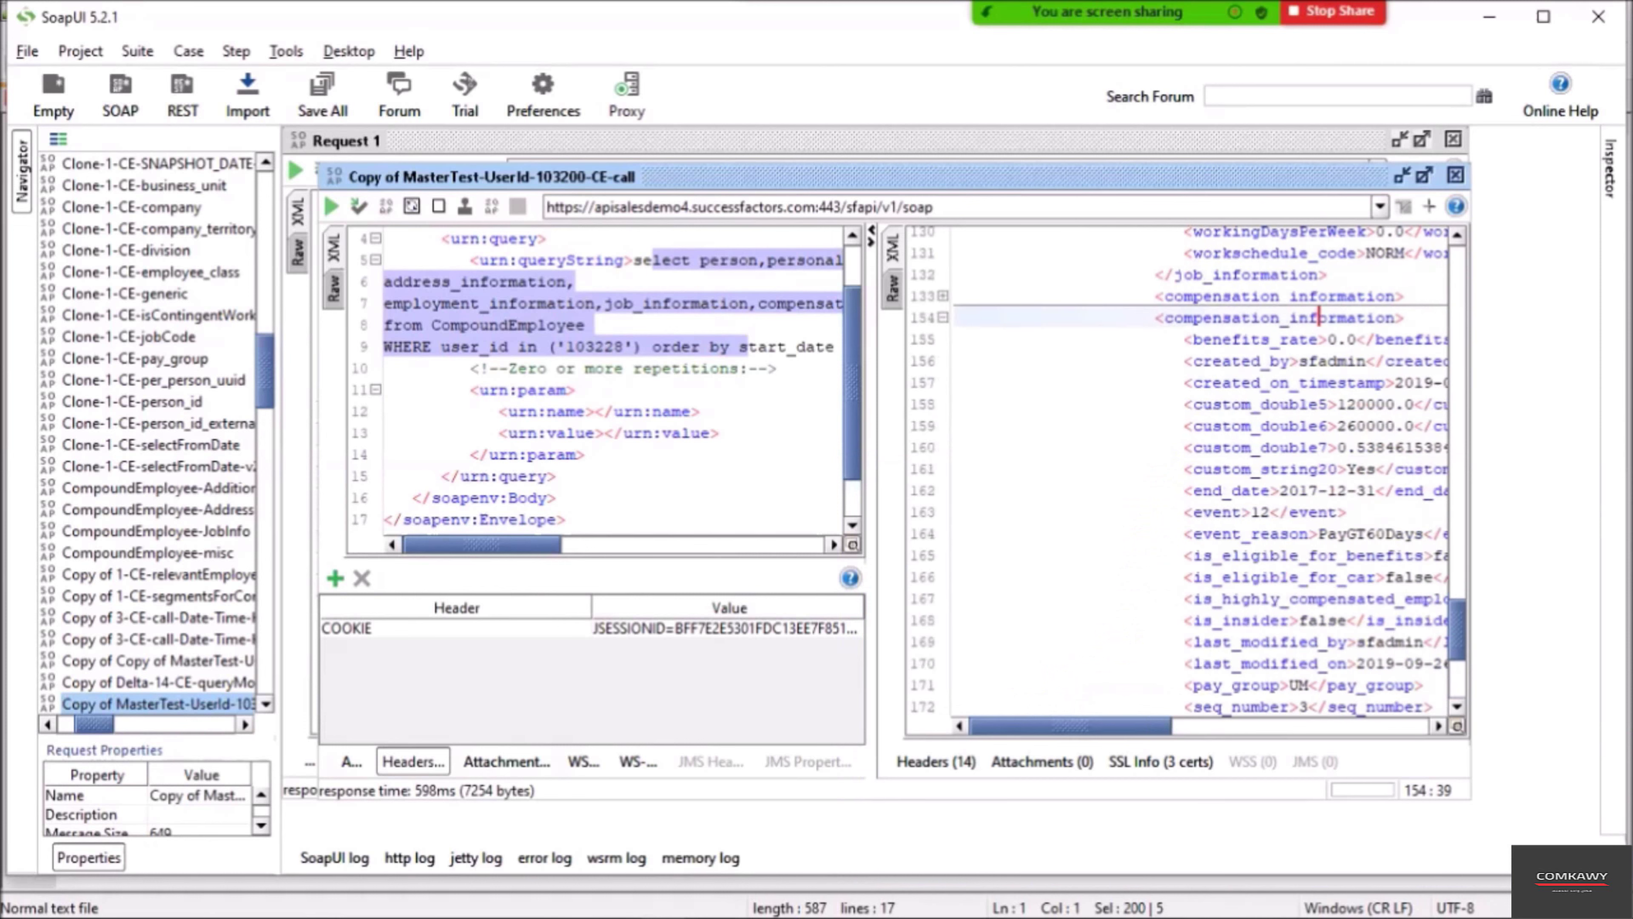
click(1424, 175)
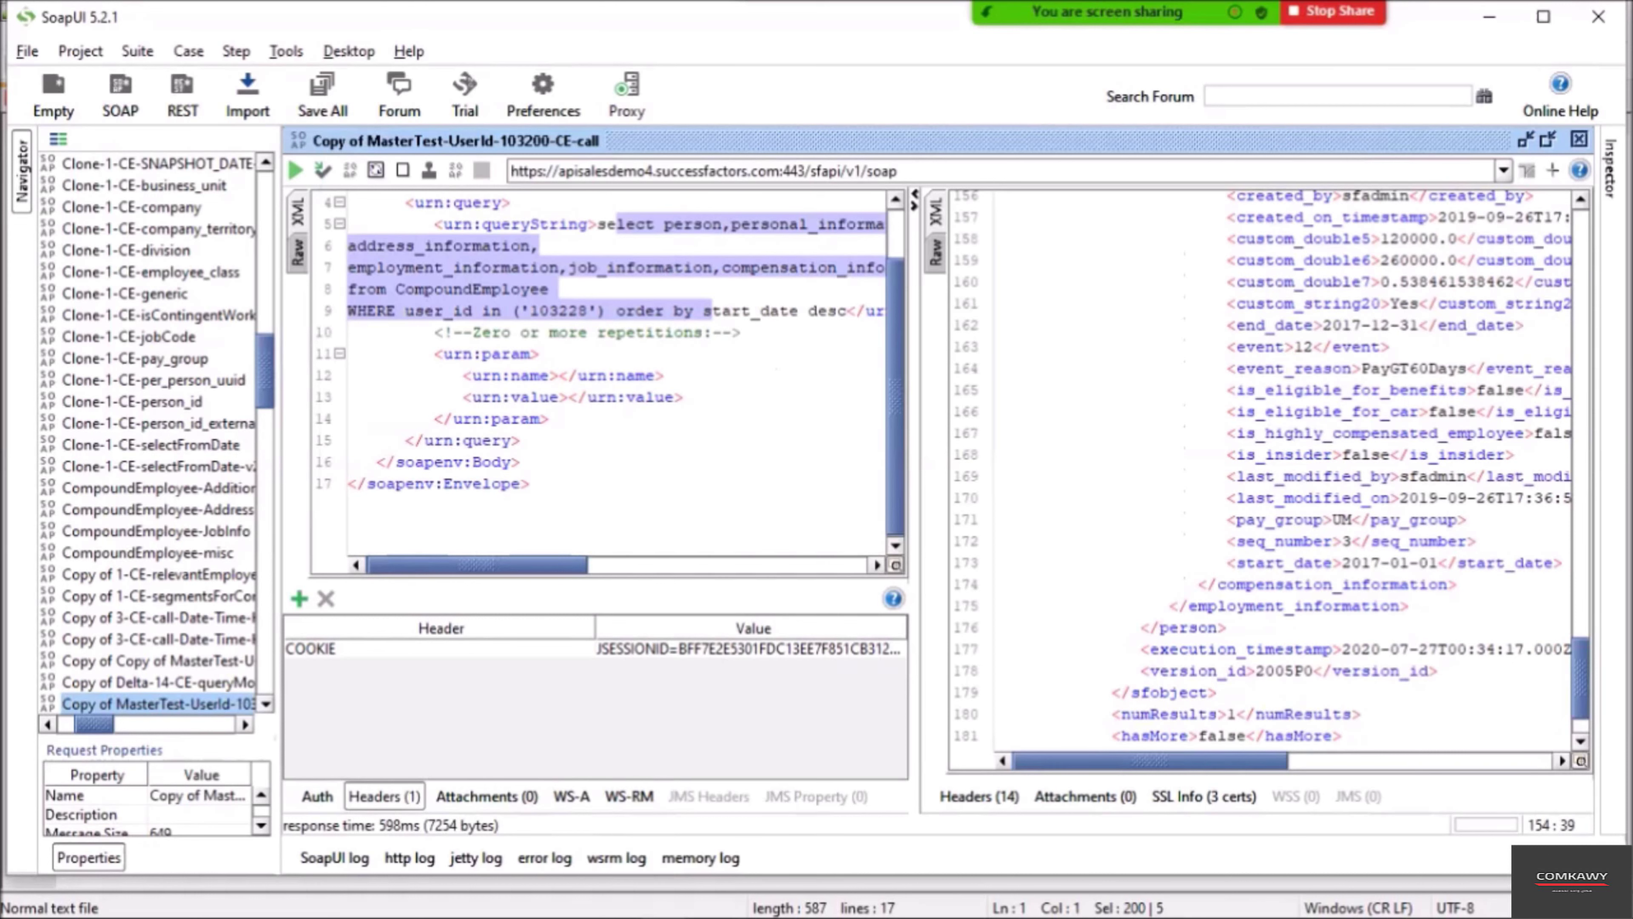
scroll(1276, 469, up, 10)
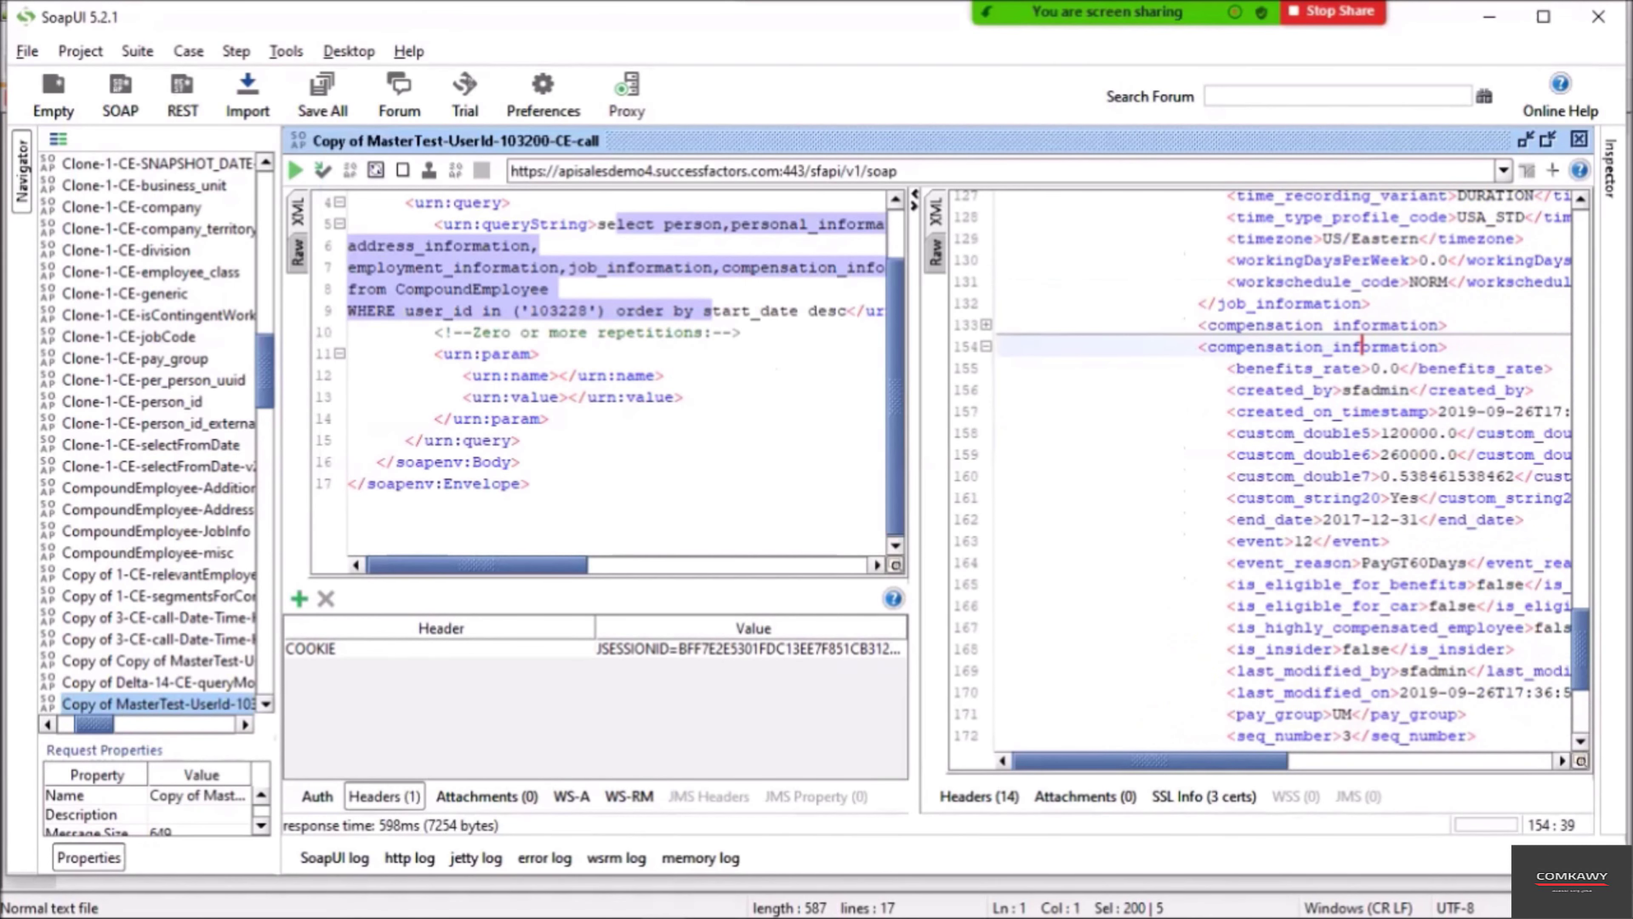
Check the end_date and seq_number values of the second compensation_information segment.
drag(1417, 520, 1323, 520)
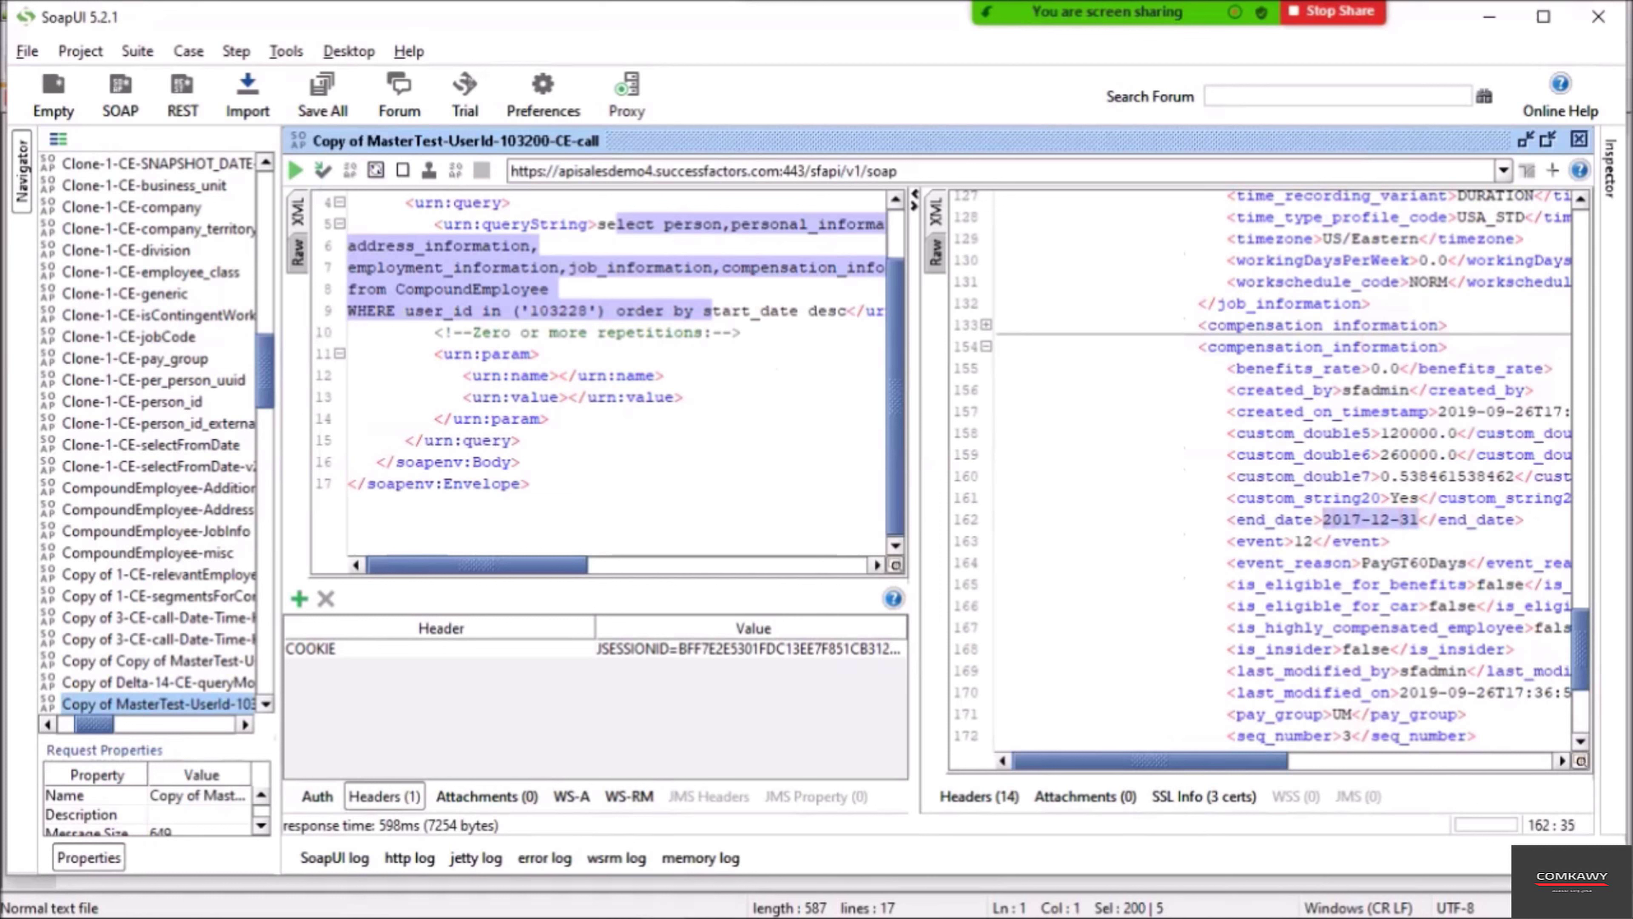
scroll(1276, 469, down, 2)
drag(1362, 606, 1333, 606)
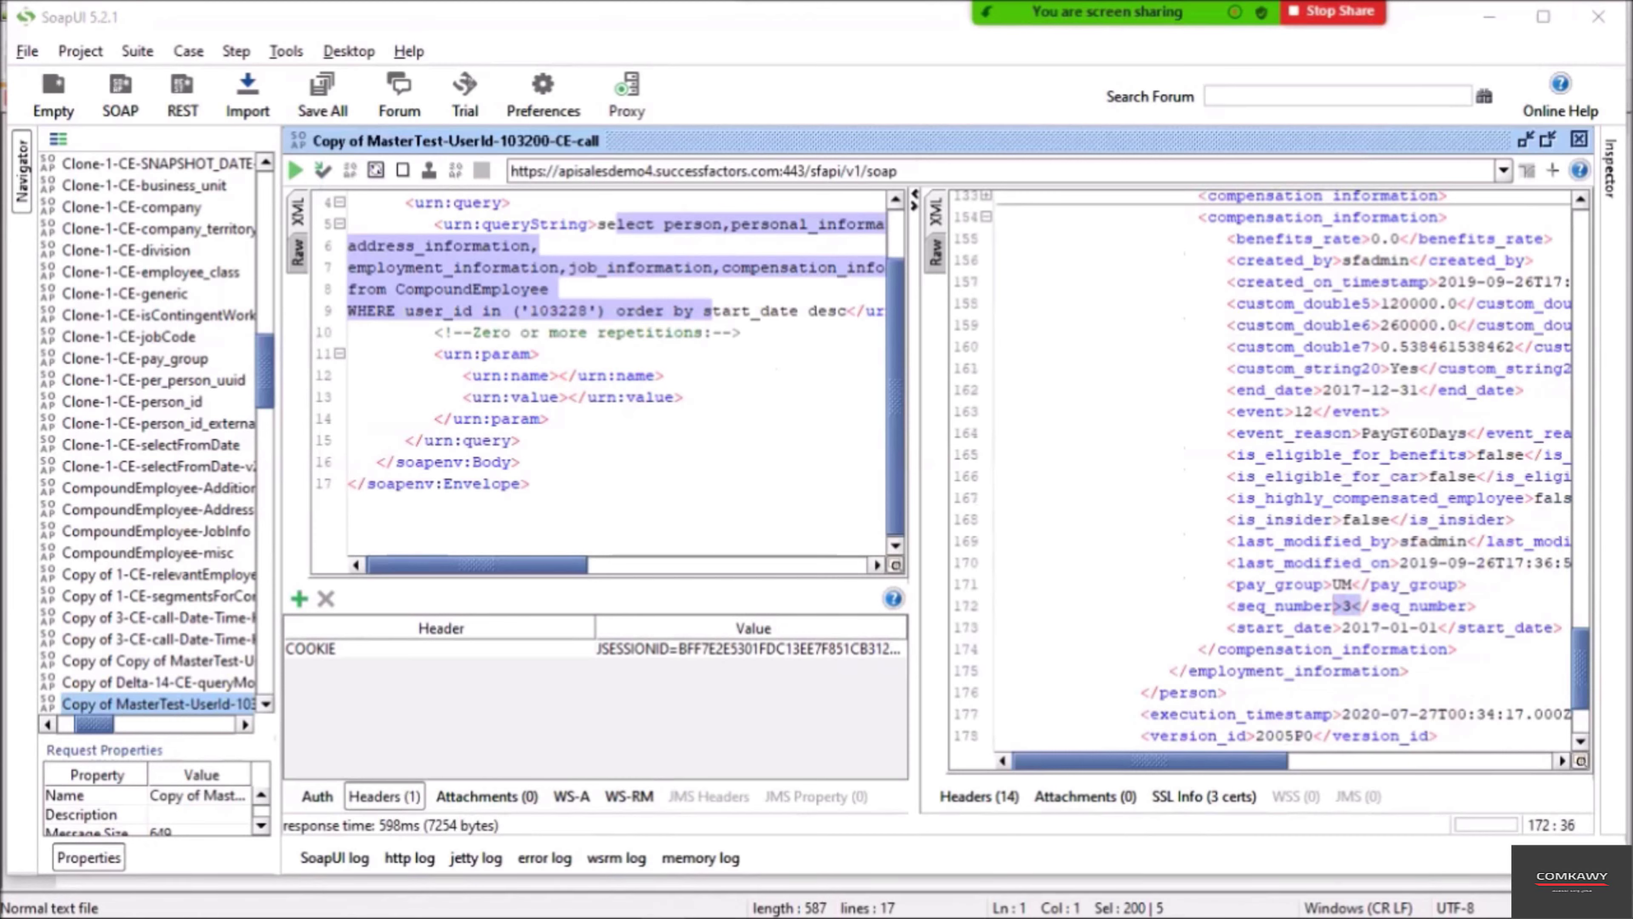
Switch to the SuccessFactors profile in the browser and compare with the Jan 01, 2017 (3 of 3) entry in the Change History.
key(alt+Tab)
key(alt+Tab)
key(alt+Tab)
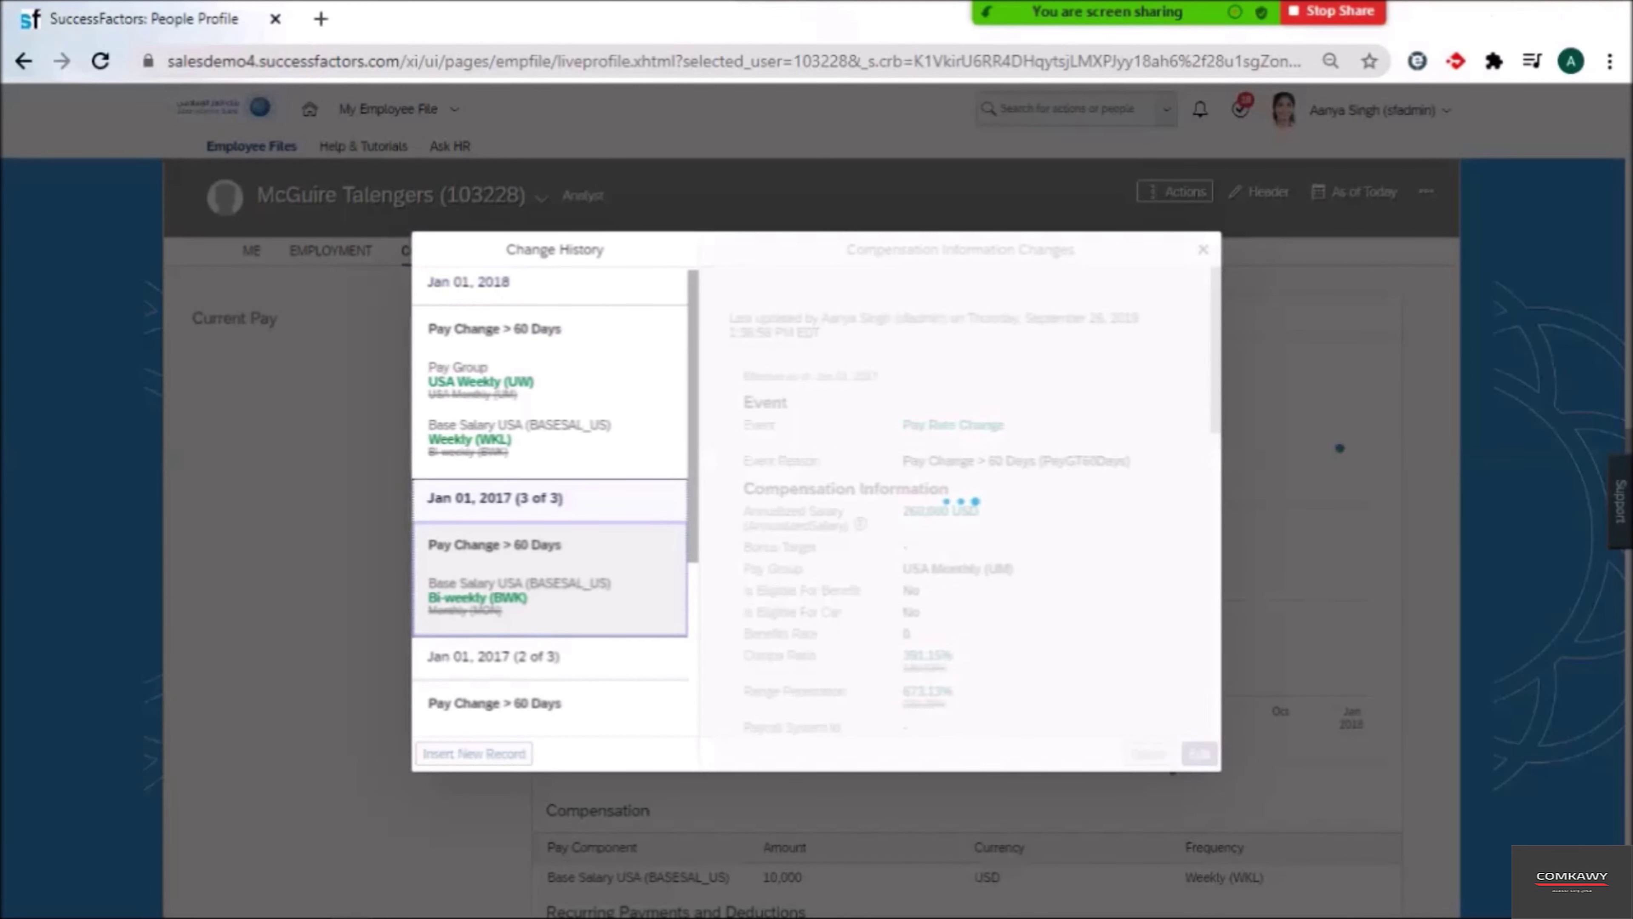
drag(562, 498, 426, 498)
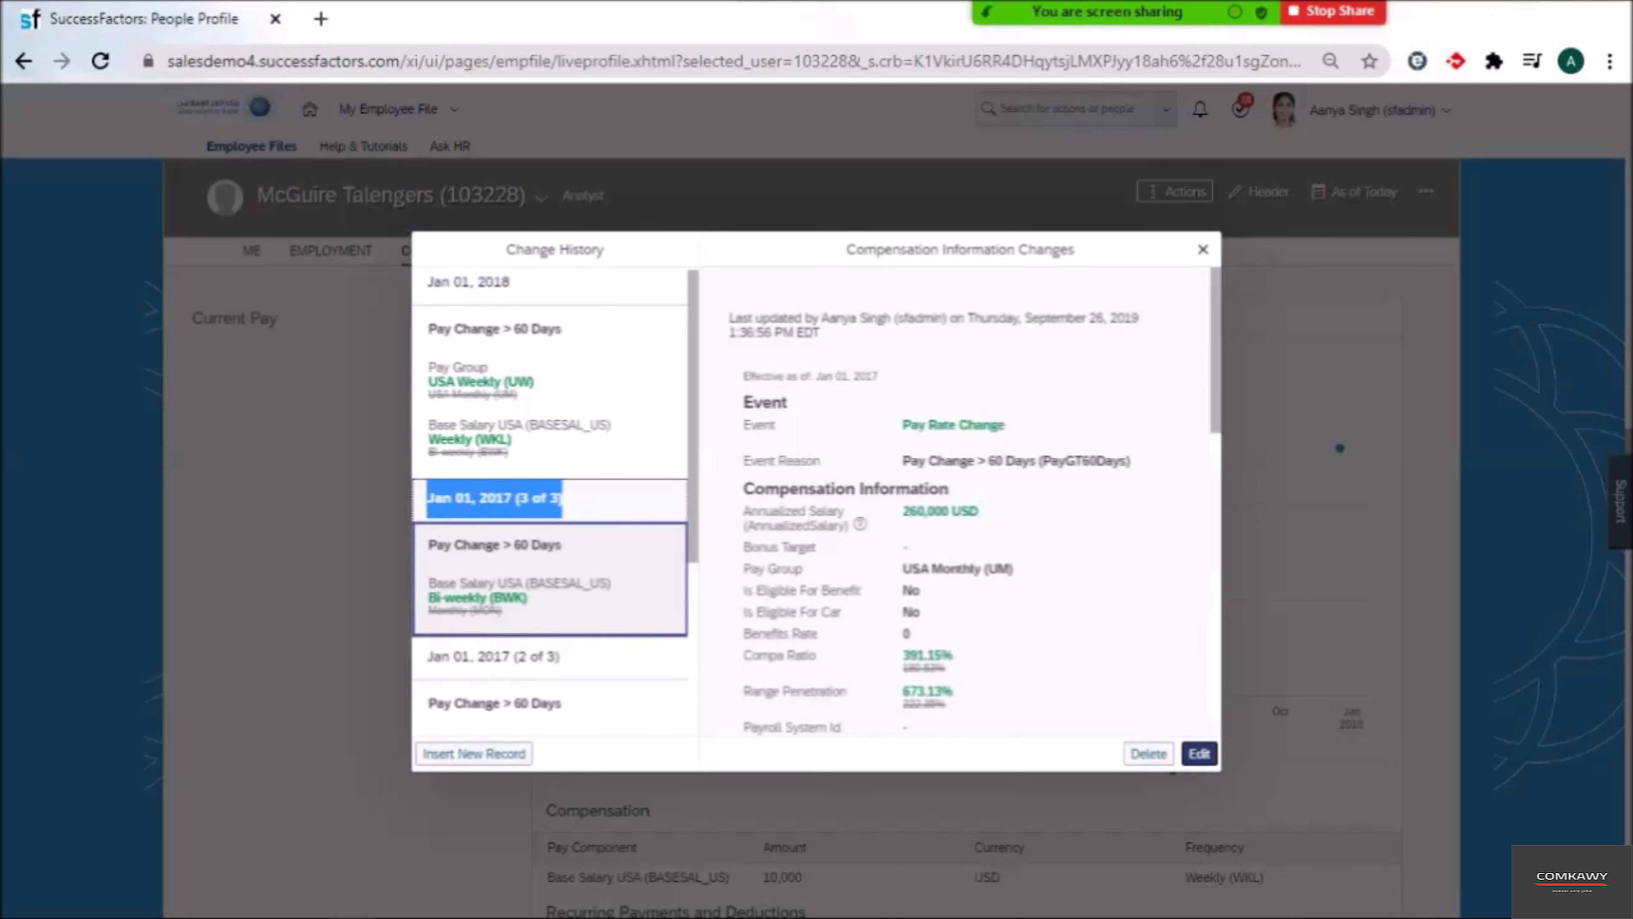
Return to SoapUI, expand the first compensation_information segment and check its seq_number, start_date and end_date.
key(alt+Tab)
scroll(1276, 469, up, 4)
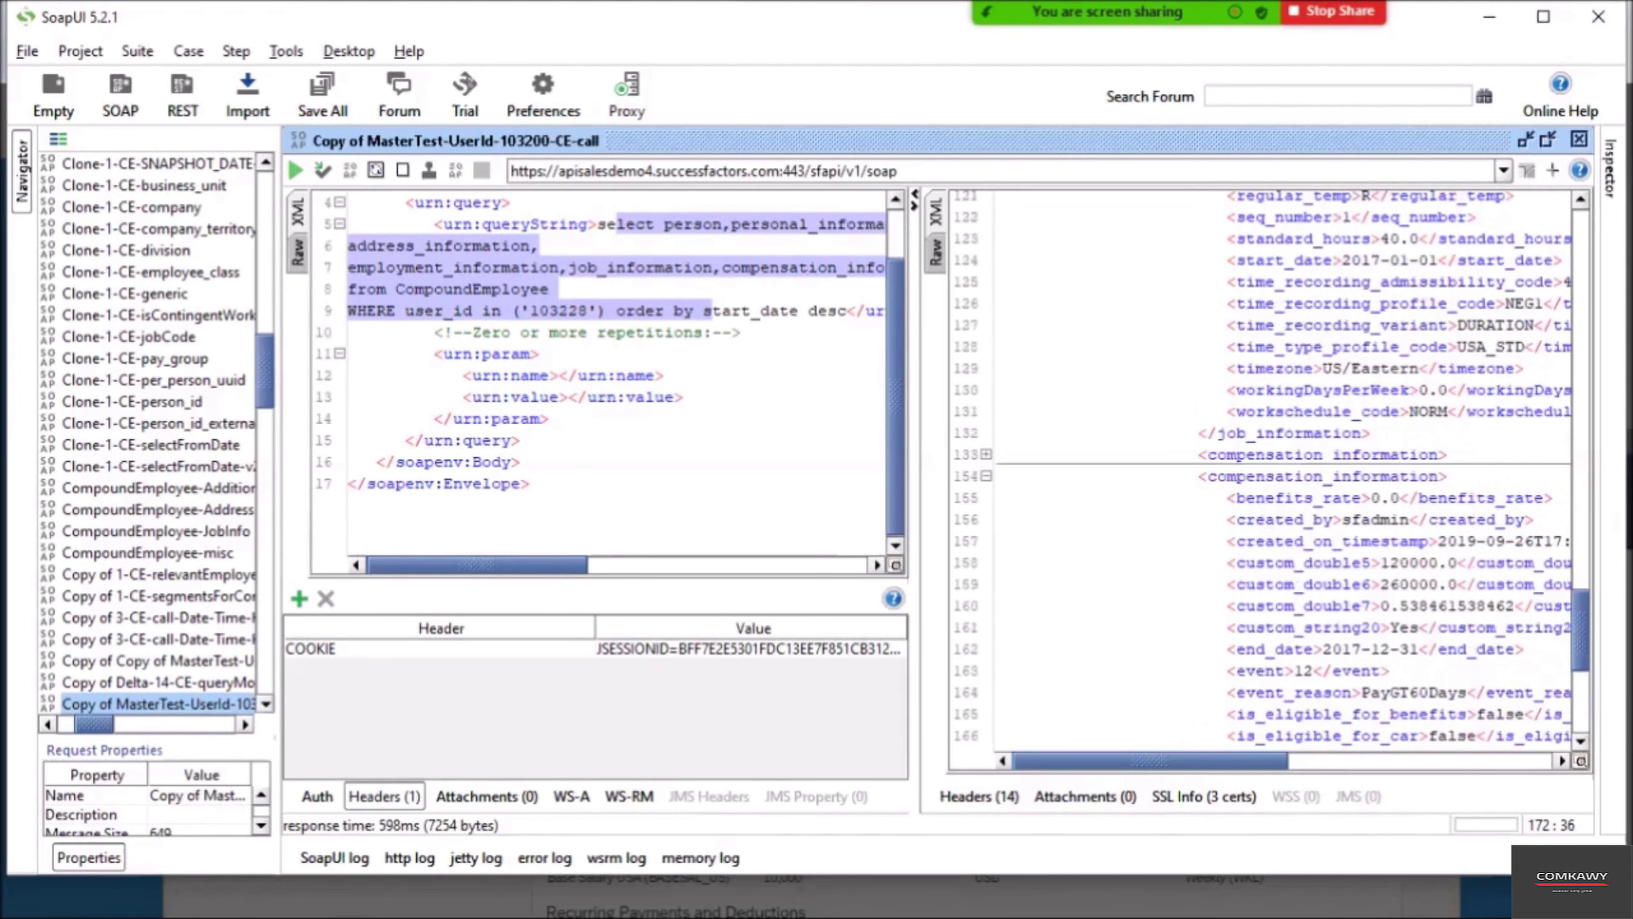
click(986, 455)
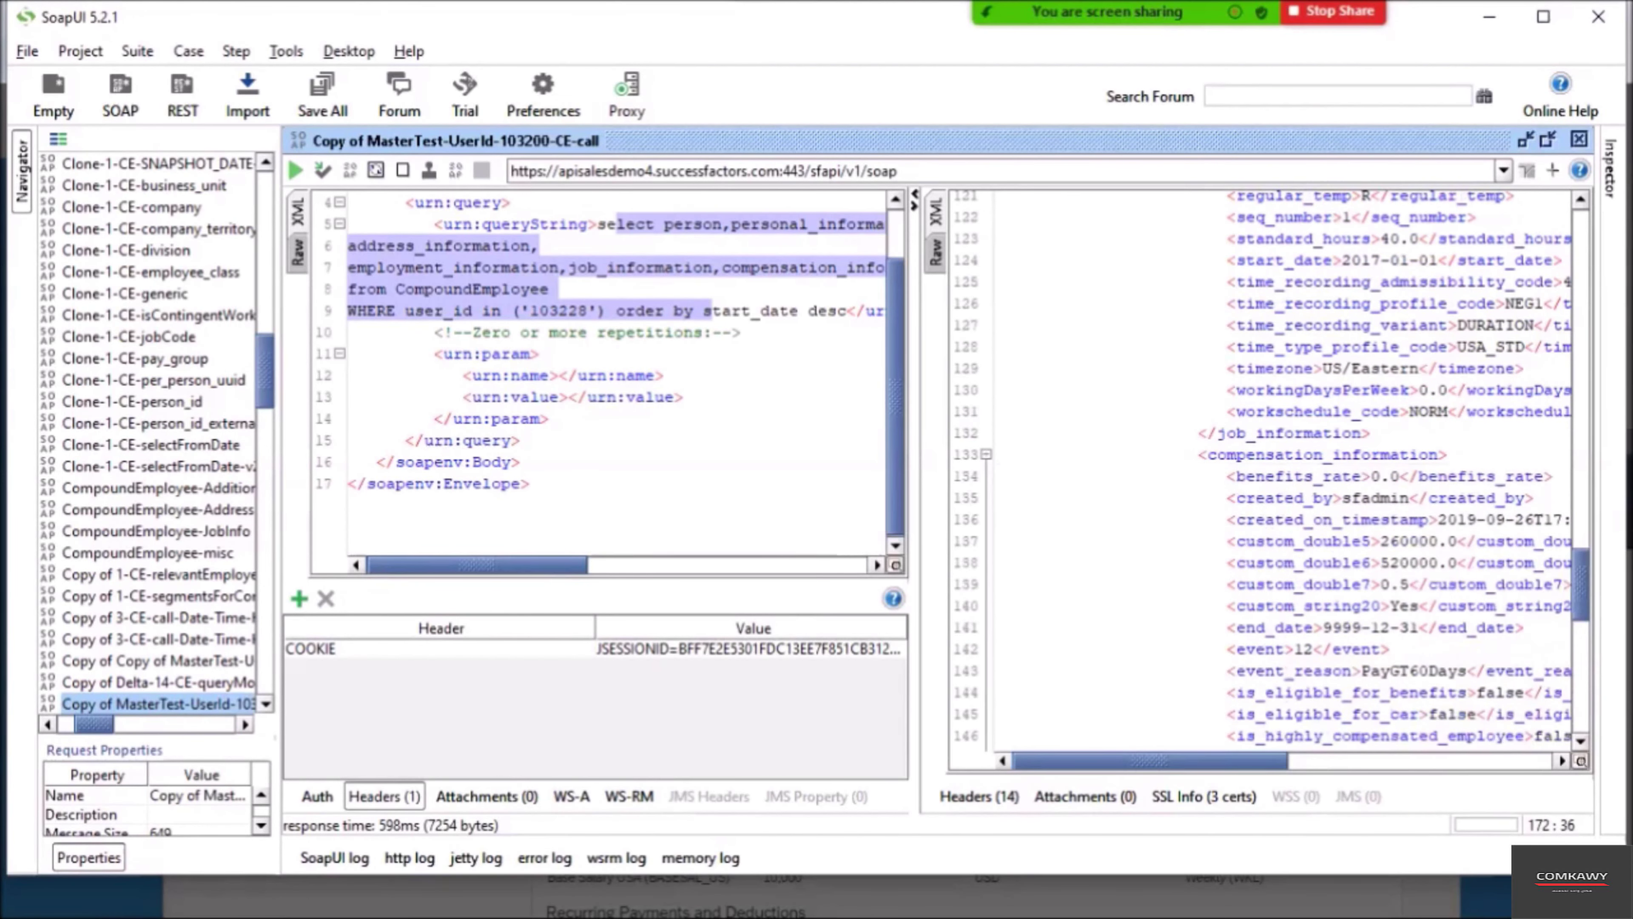
scroll(1276, 468, down, 2)
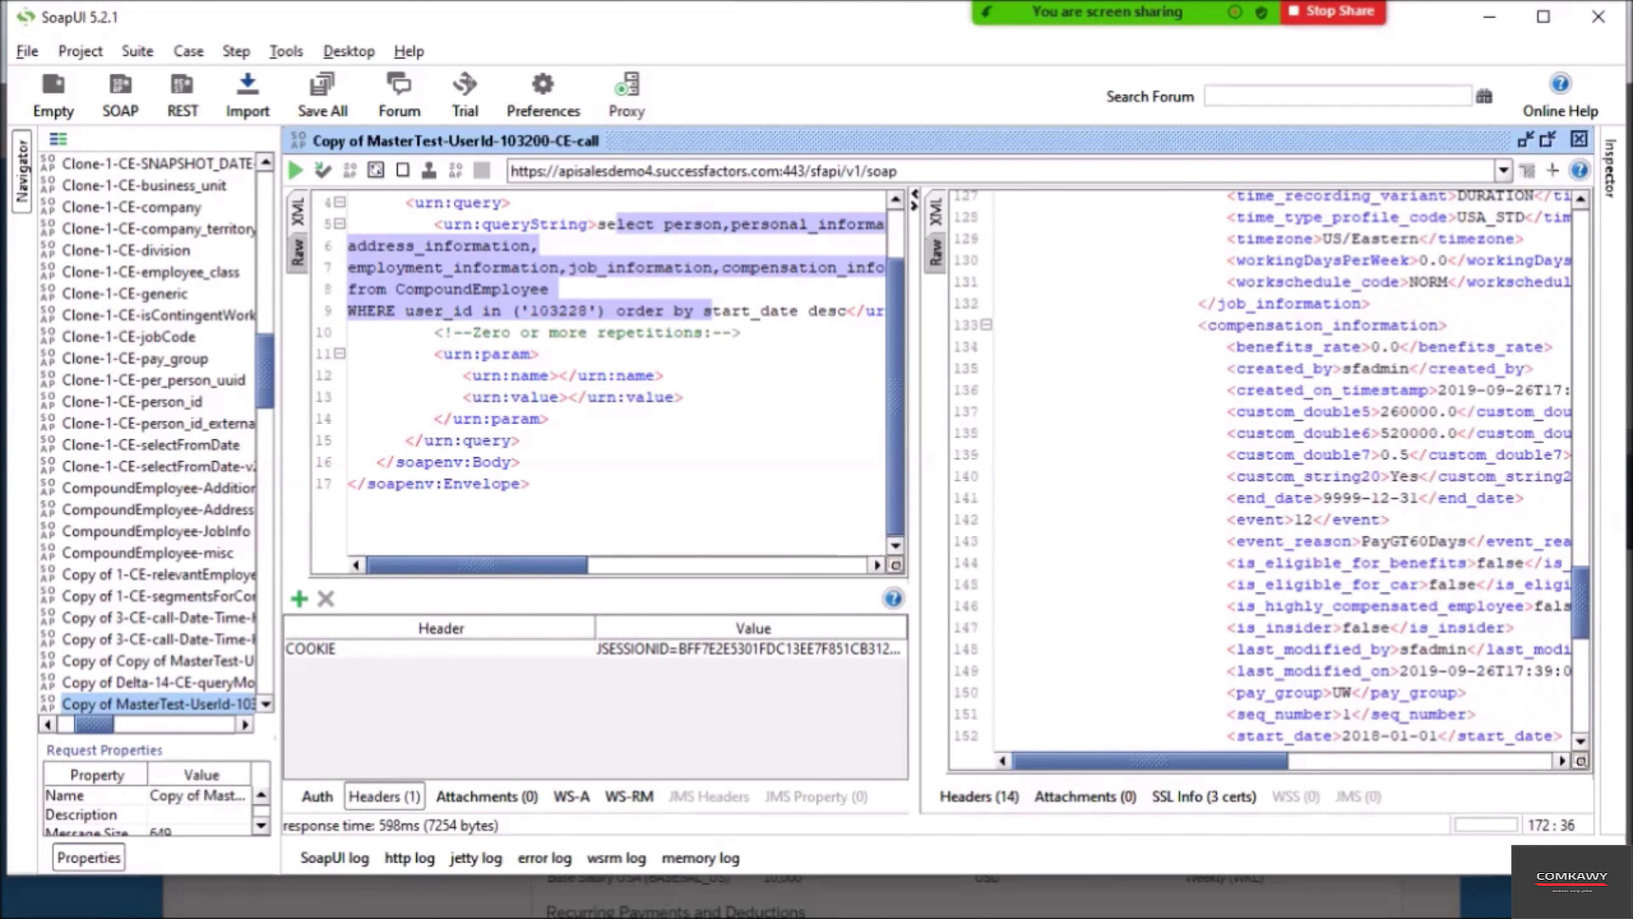
scroll(1277, 468, down, 3)
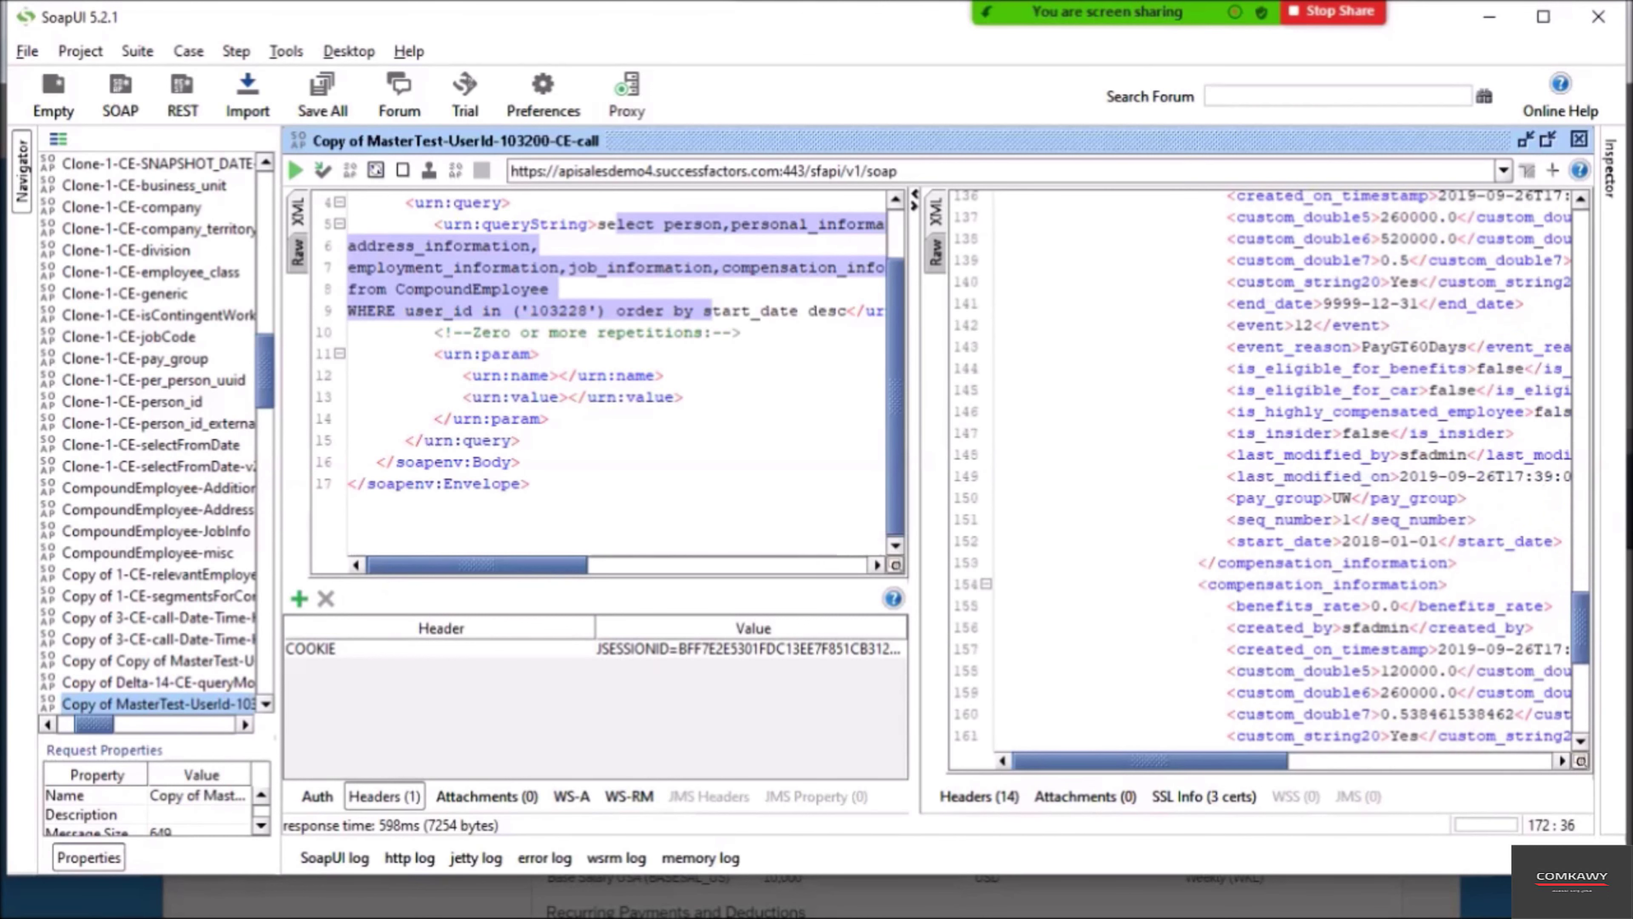
drag(1427, 541, 1342, 519)
scroll(1344, 519, up, 2)
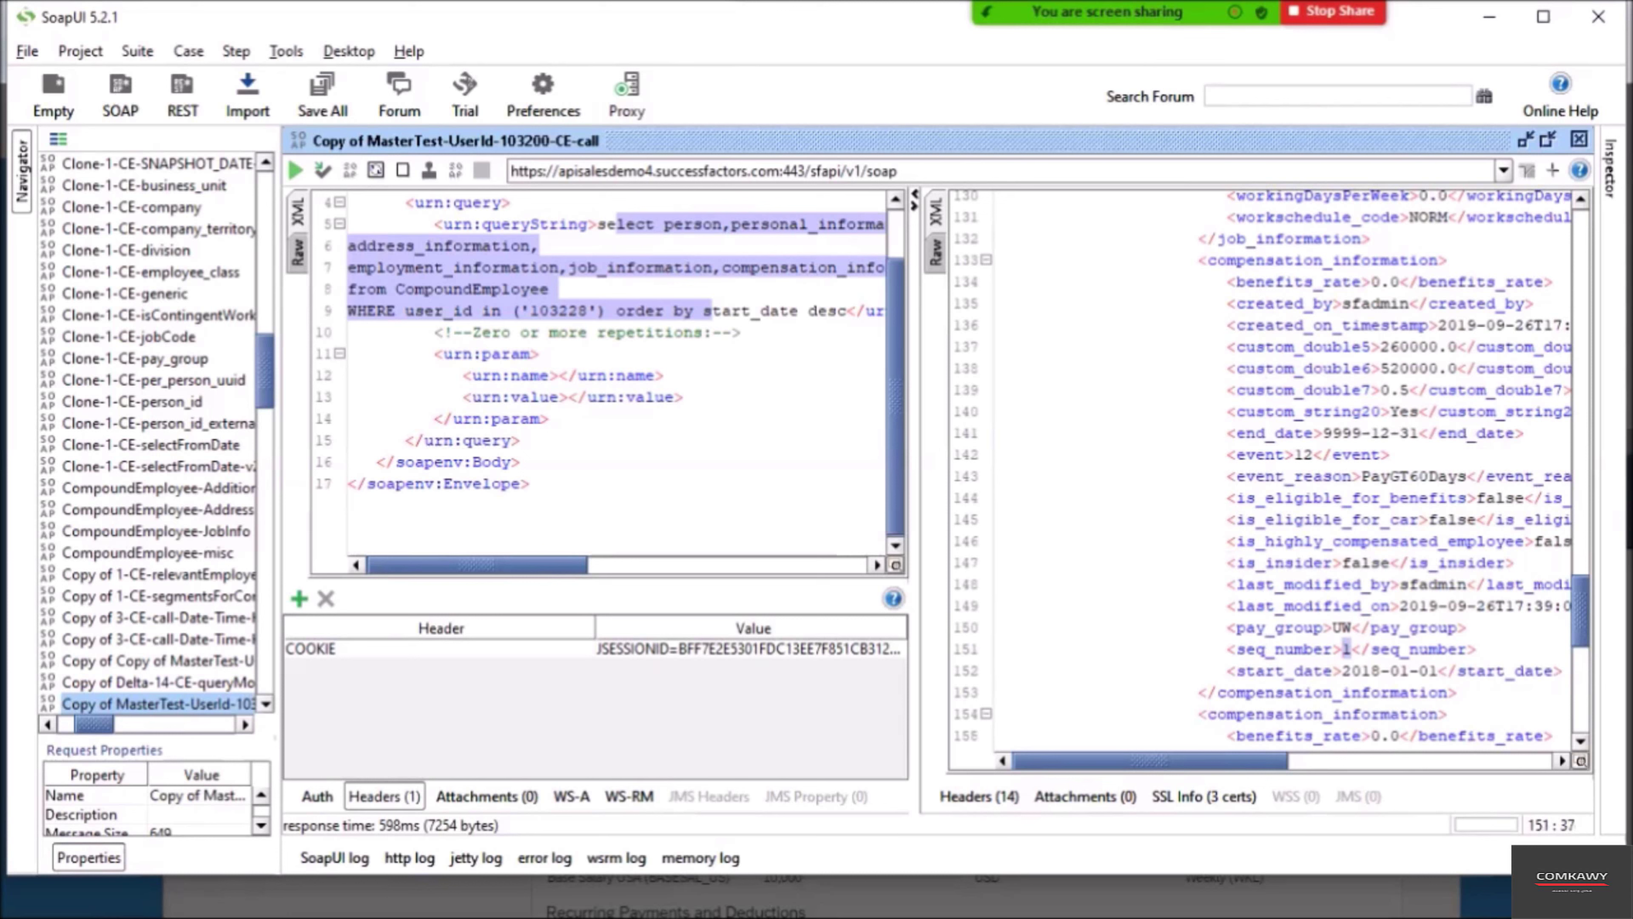
drag(1435, 433, 1332, 433)
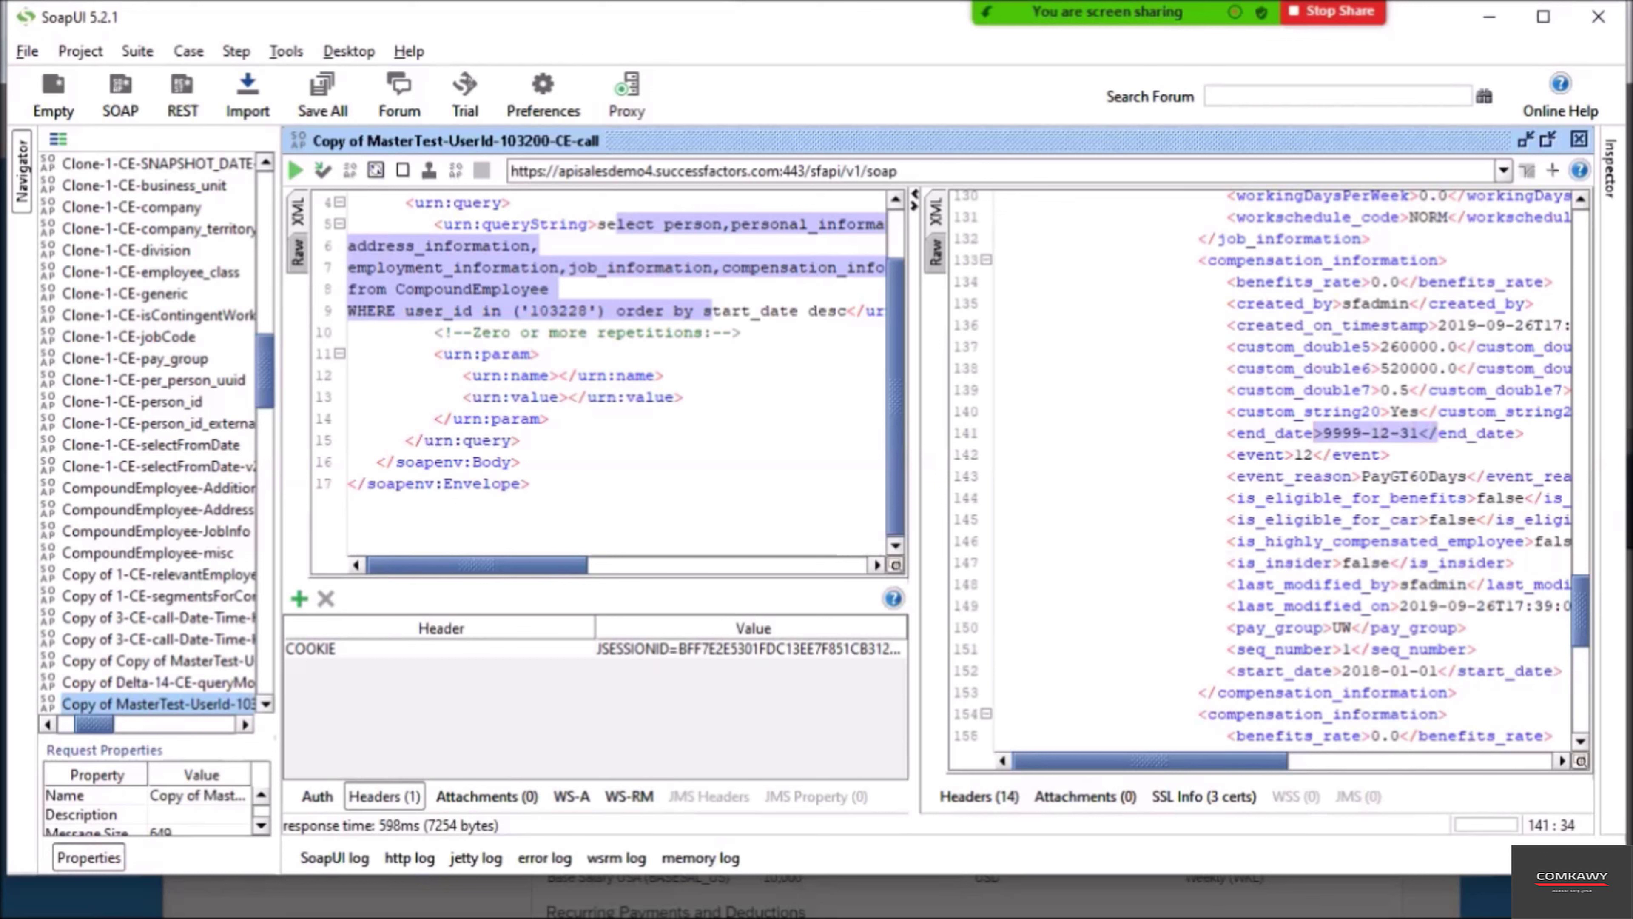
key(alt+Tab)
key(alt+Tab)
key(alt+Tab)
key(alt+Tab)
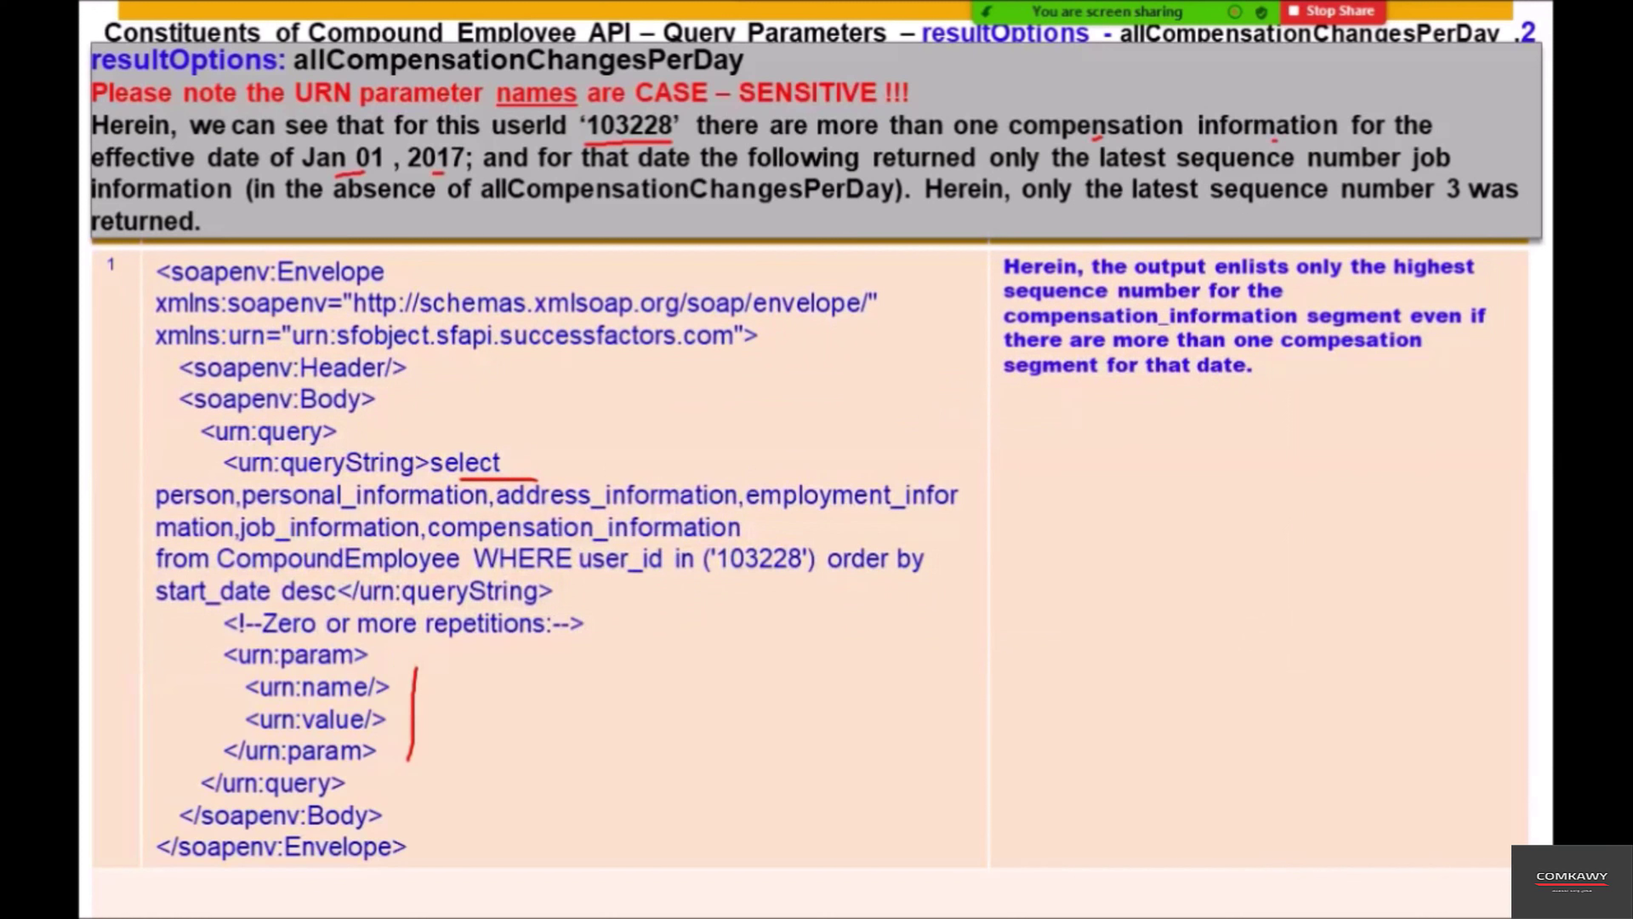
drag(1178, 277, 1216, 277)
drag(1344, 284, 1444, 280)
mouse_move(1116, 307)
mouse_down()
mouse_move(1150, 299)
mouse_move(1198, 326)
mouse_up()
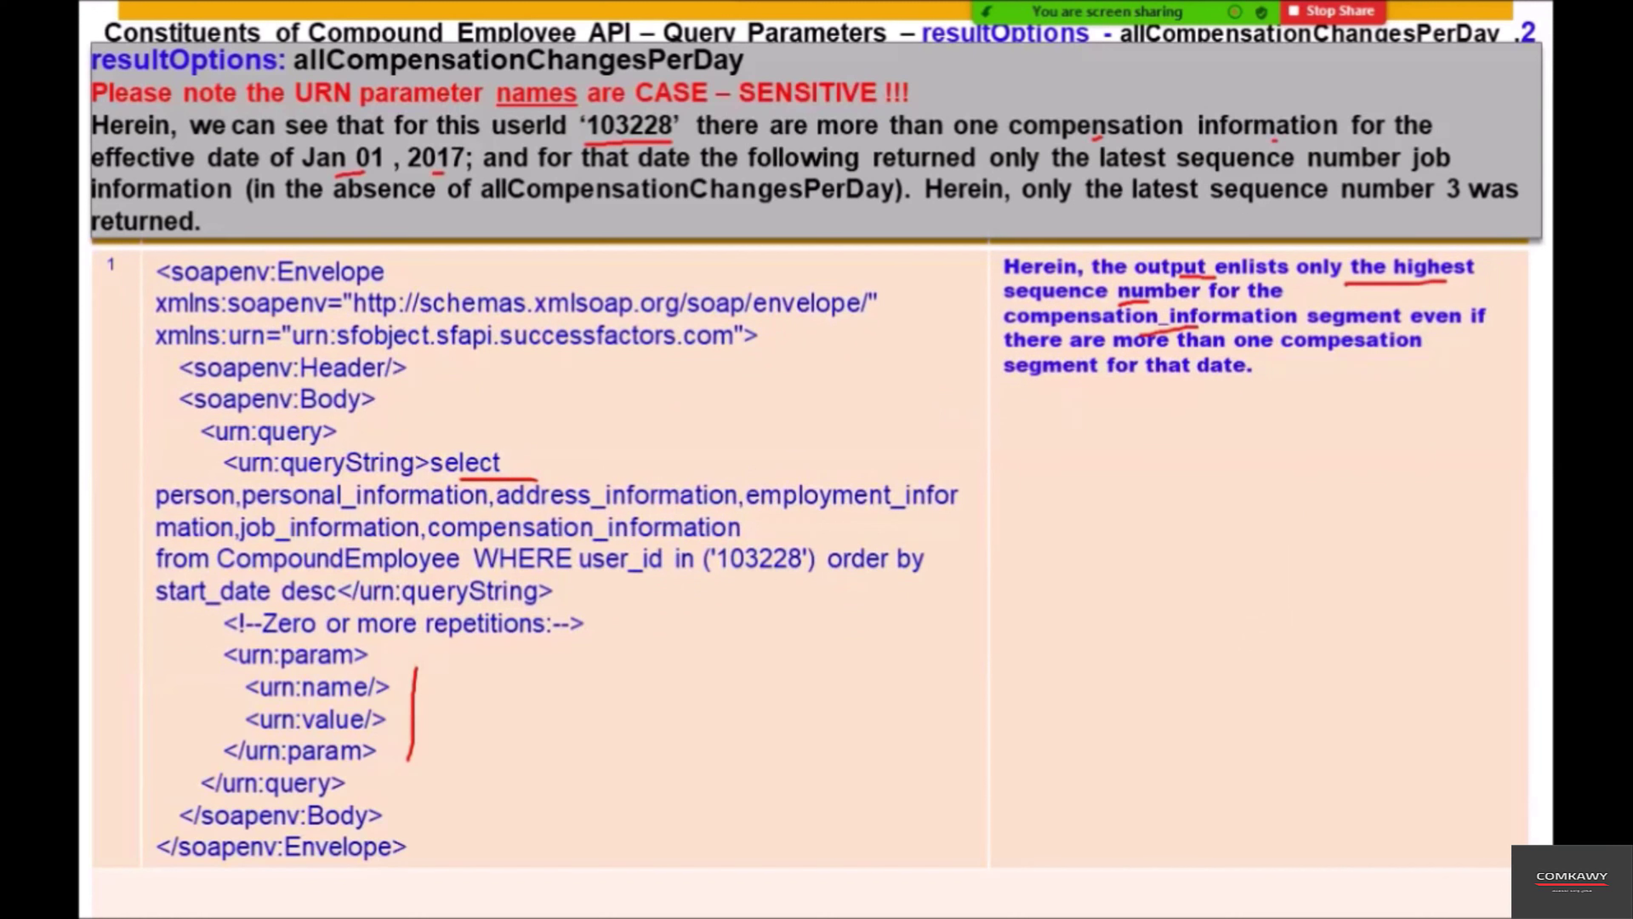
drag(1352, 328, 1380, 328)
drag(1112, 355, 1147, 350)
drag(1297, 356, 1346, 356)
drag(1124, 386, 1197, 386)
key(Right)
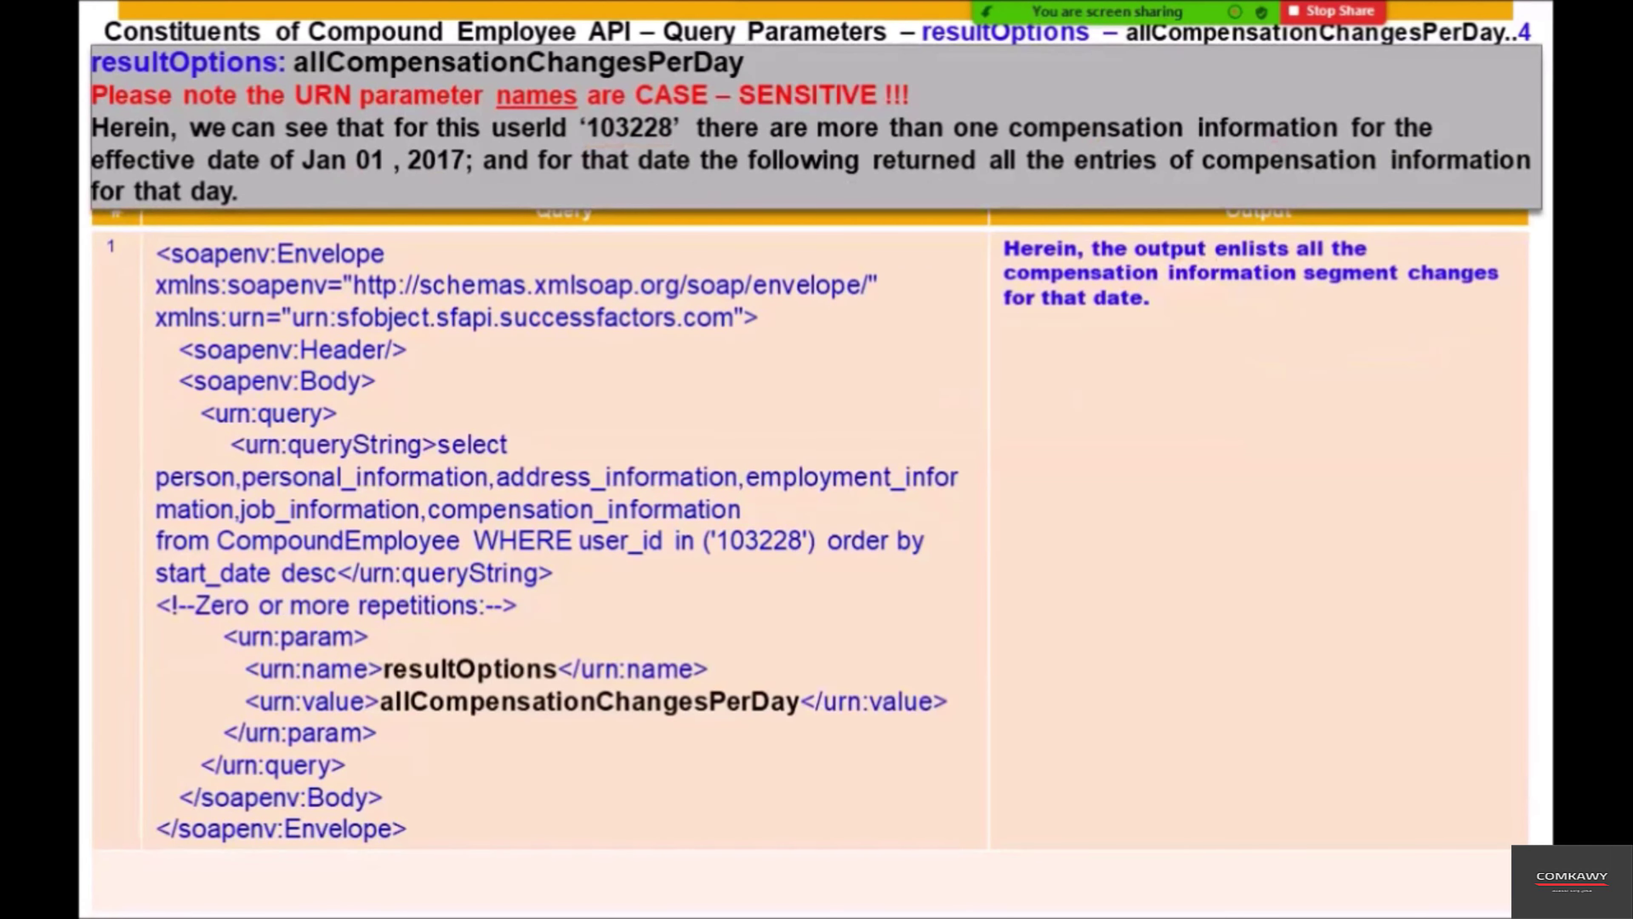
mouse_move(956, 656)
mouse_down()
mouse_move(978, 701)
mouse_move(968, 733)
mouse_up()
drag(288, 151, 305, 147)
drag(618, 143, 631, 141)
drag(1261, 137, 1338, 140)
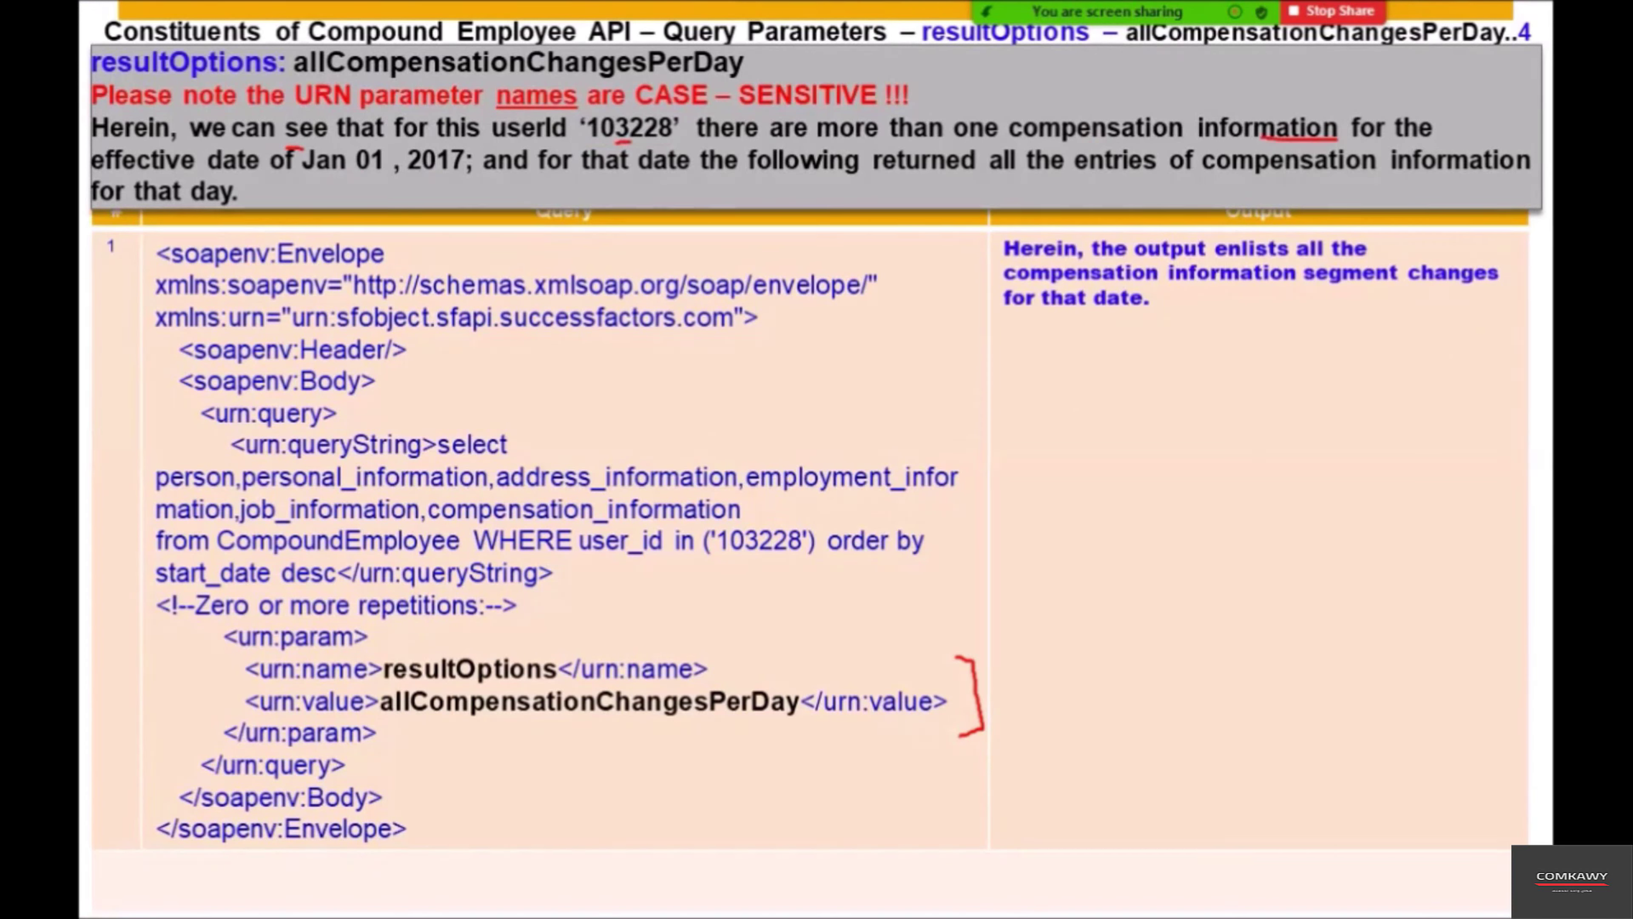
drag(256, 176, 433, 182)
drag(669, 190, 695, 190)
Switch to Notepad++ and copy the parameter value allCompensationChangesPerDay from the notes.
key(alt+Tab)
key(alt+Tab)
key(alt+Tab)
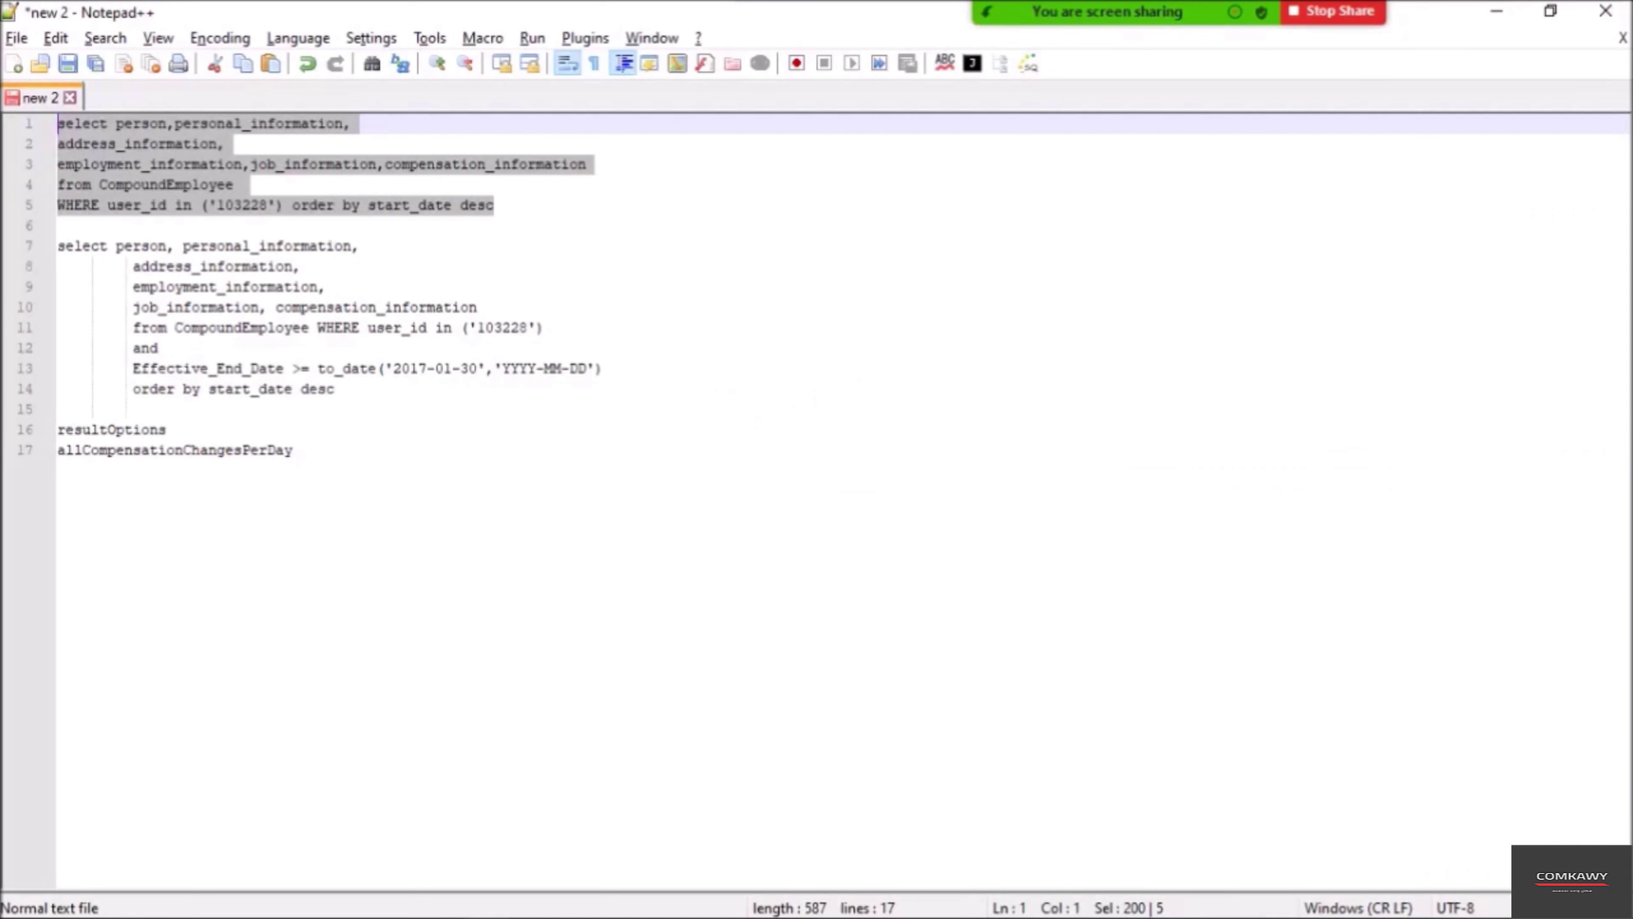
double_click(175, 450)
key(ctrl+c)
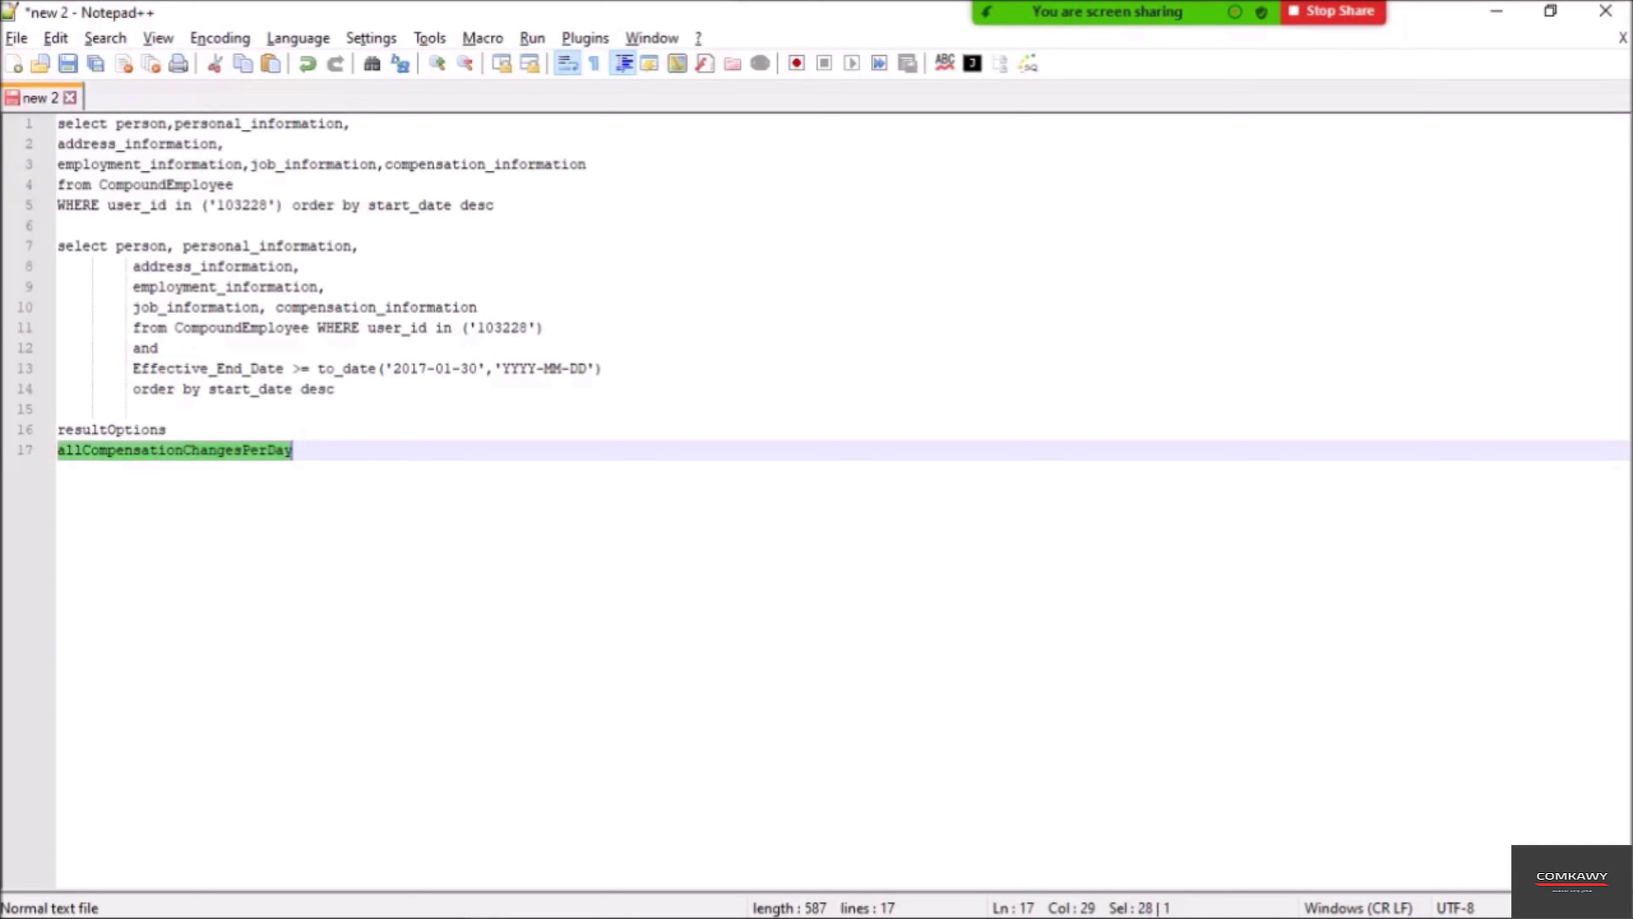
Switch to SoapUI and paste allCompensationChangesPerDay into the request's empty urn:value element.
key(alt+Tab)
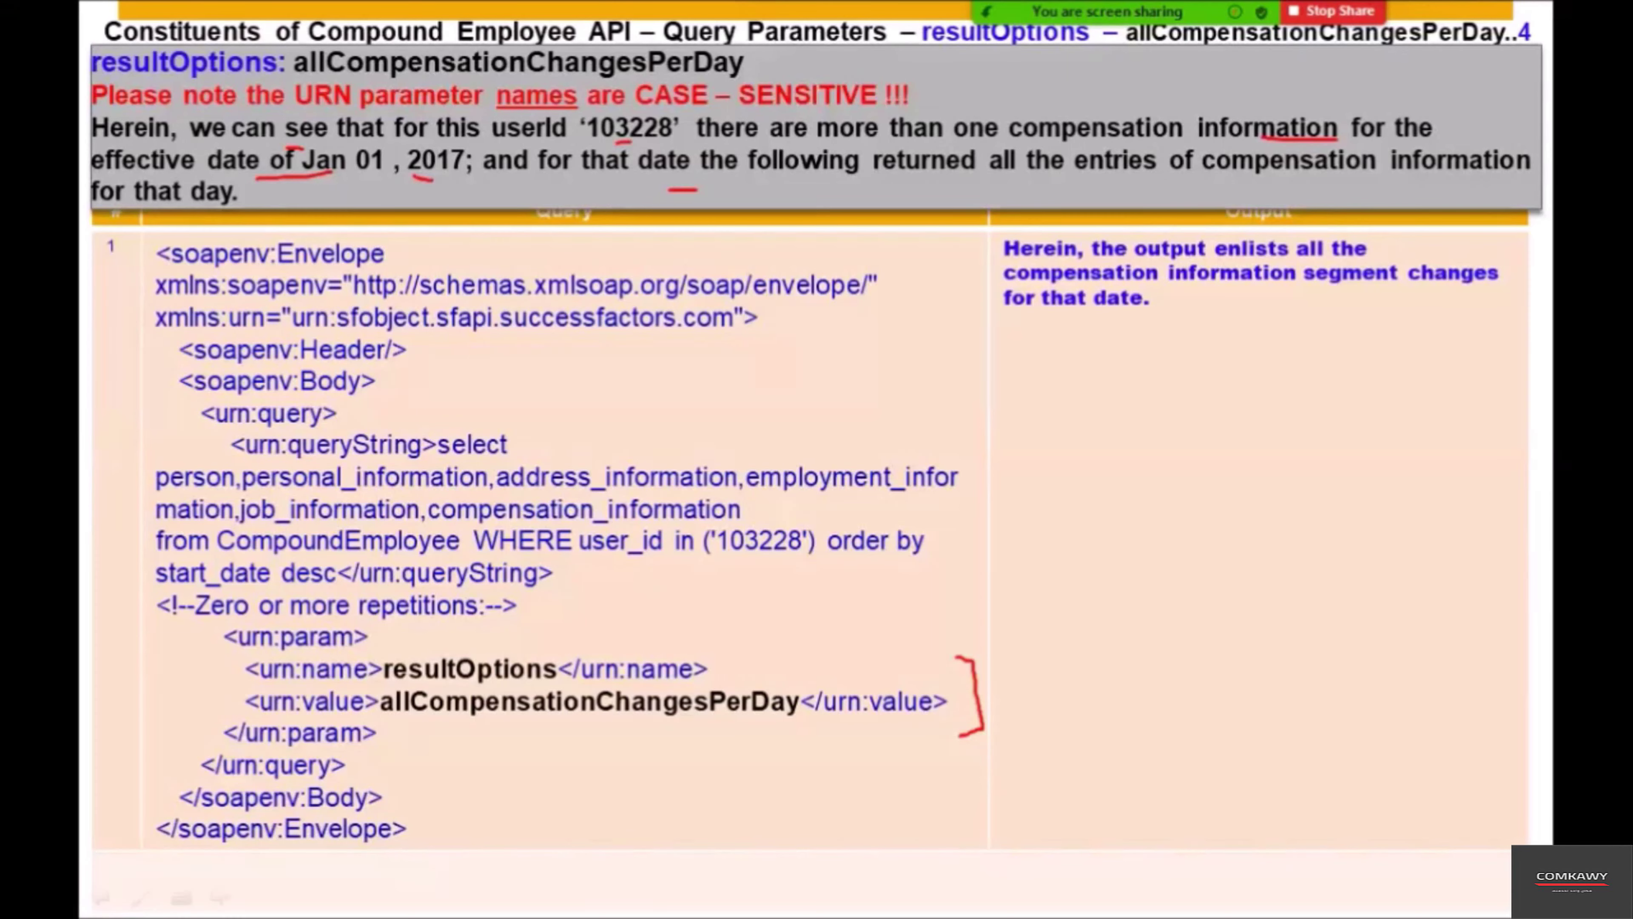
key(alt+Tab)
key(alt+Tab)
key(alt+Tab)
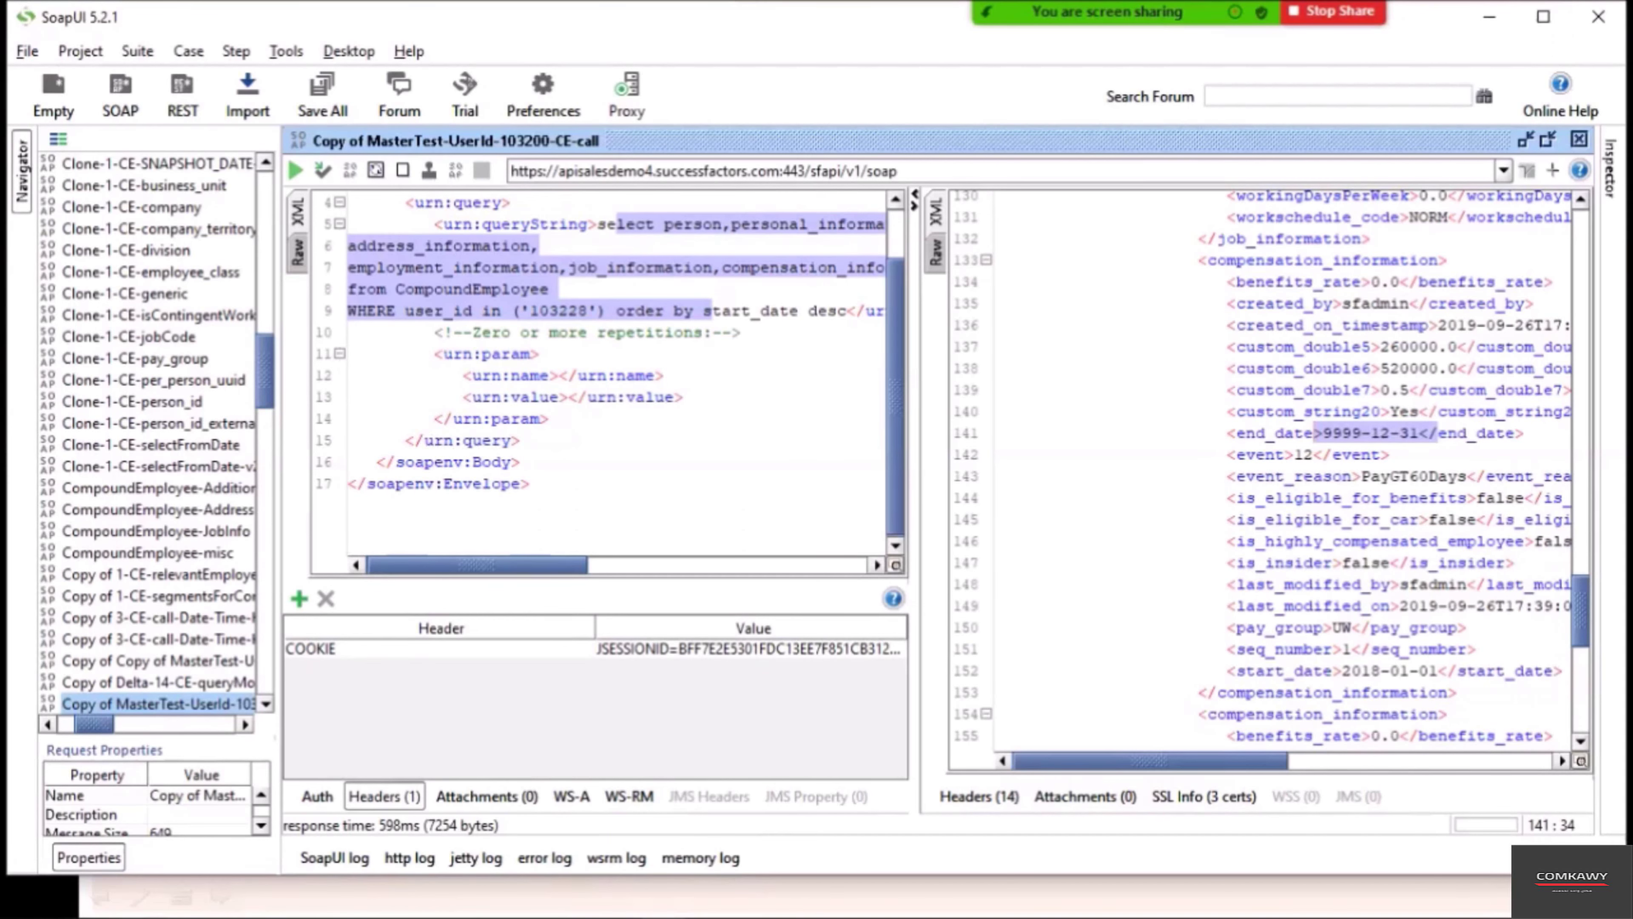
click(569, 397)
key(ctrl+v)
double_click(598, 396)
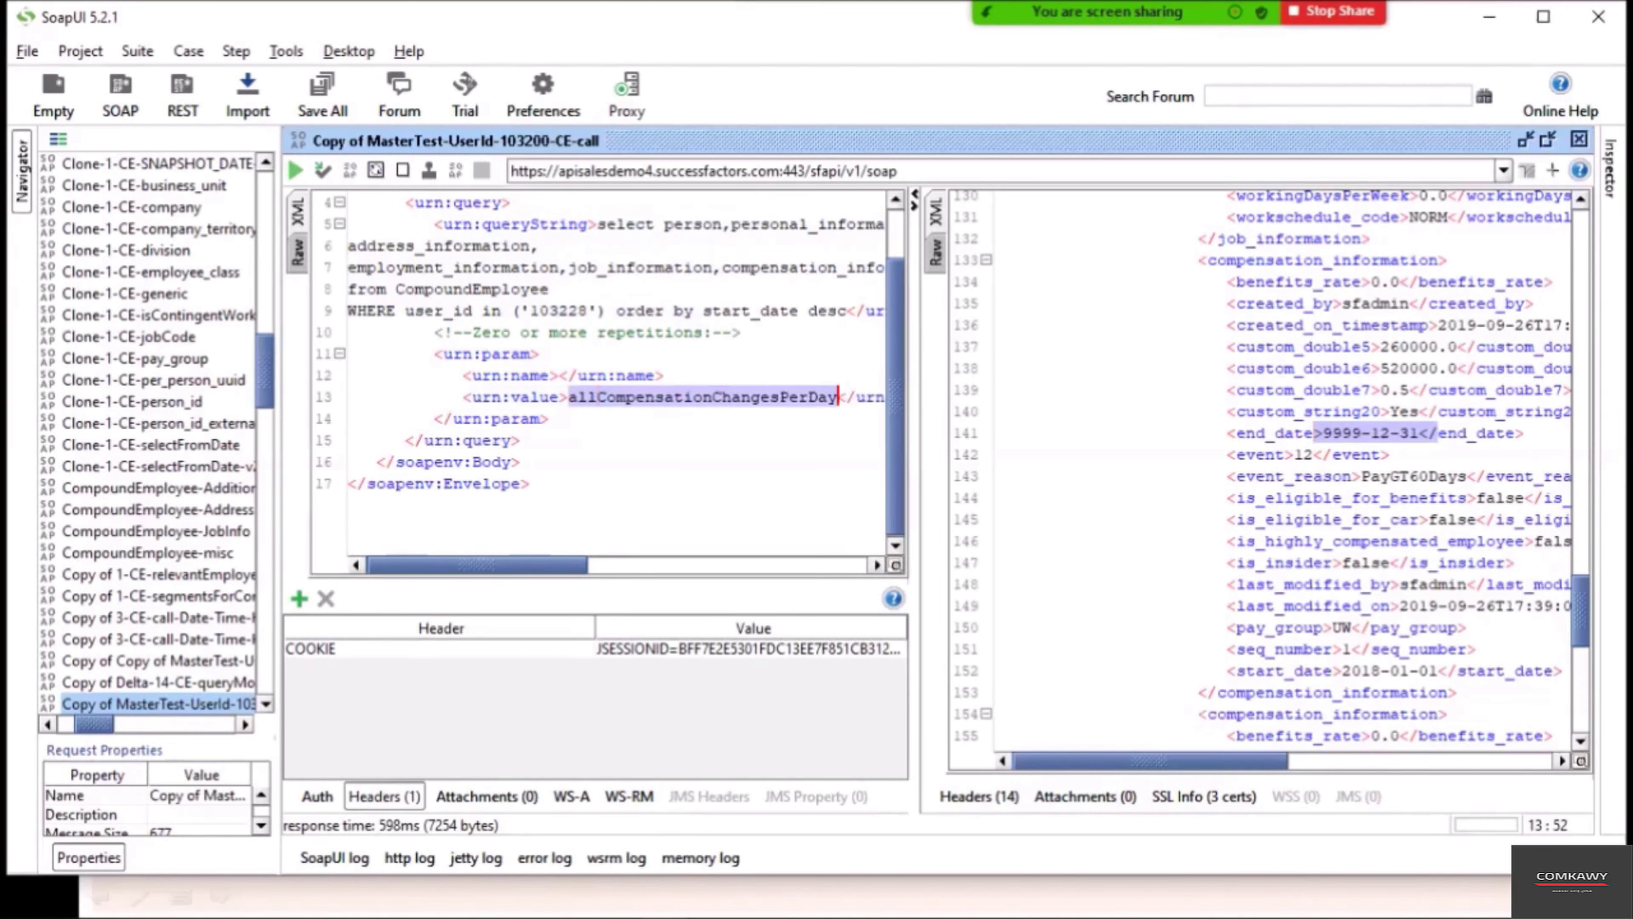
Enter resultOptions in the request's urn:name element and submit the request to the endpoint.
click(559, 375)
text(resultOpti)
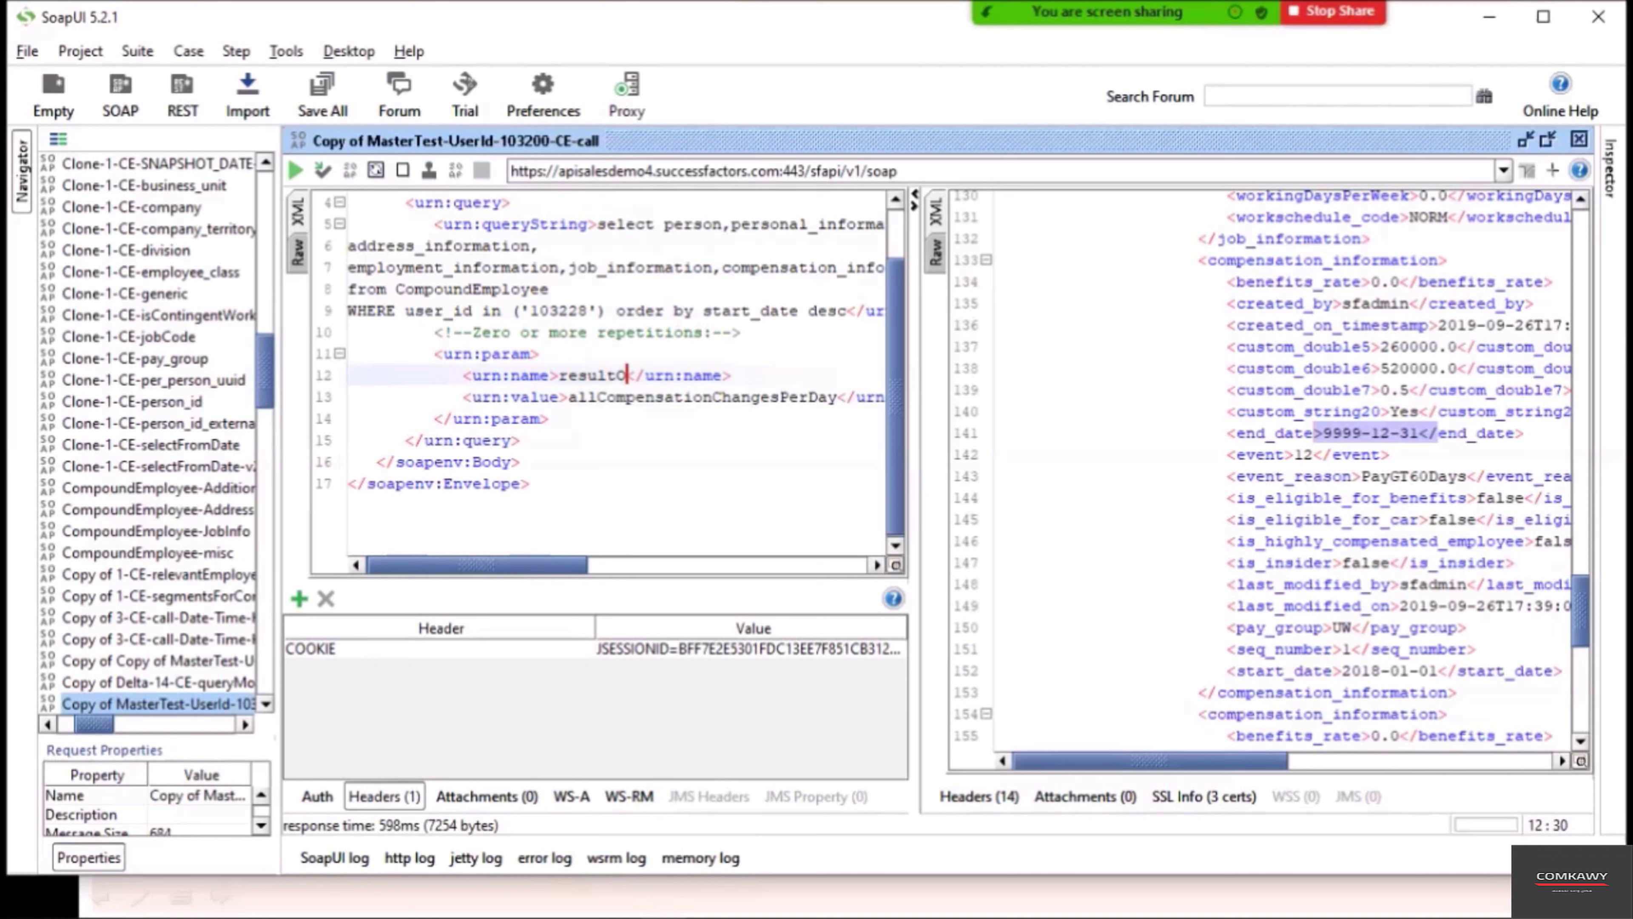
text(ons)
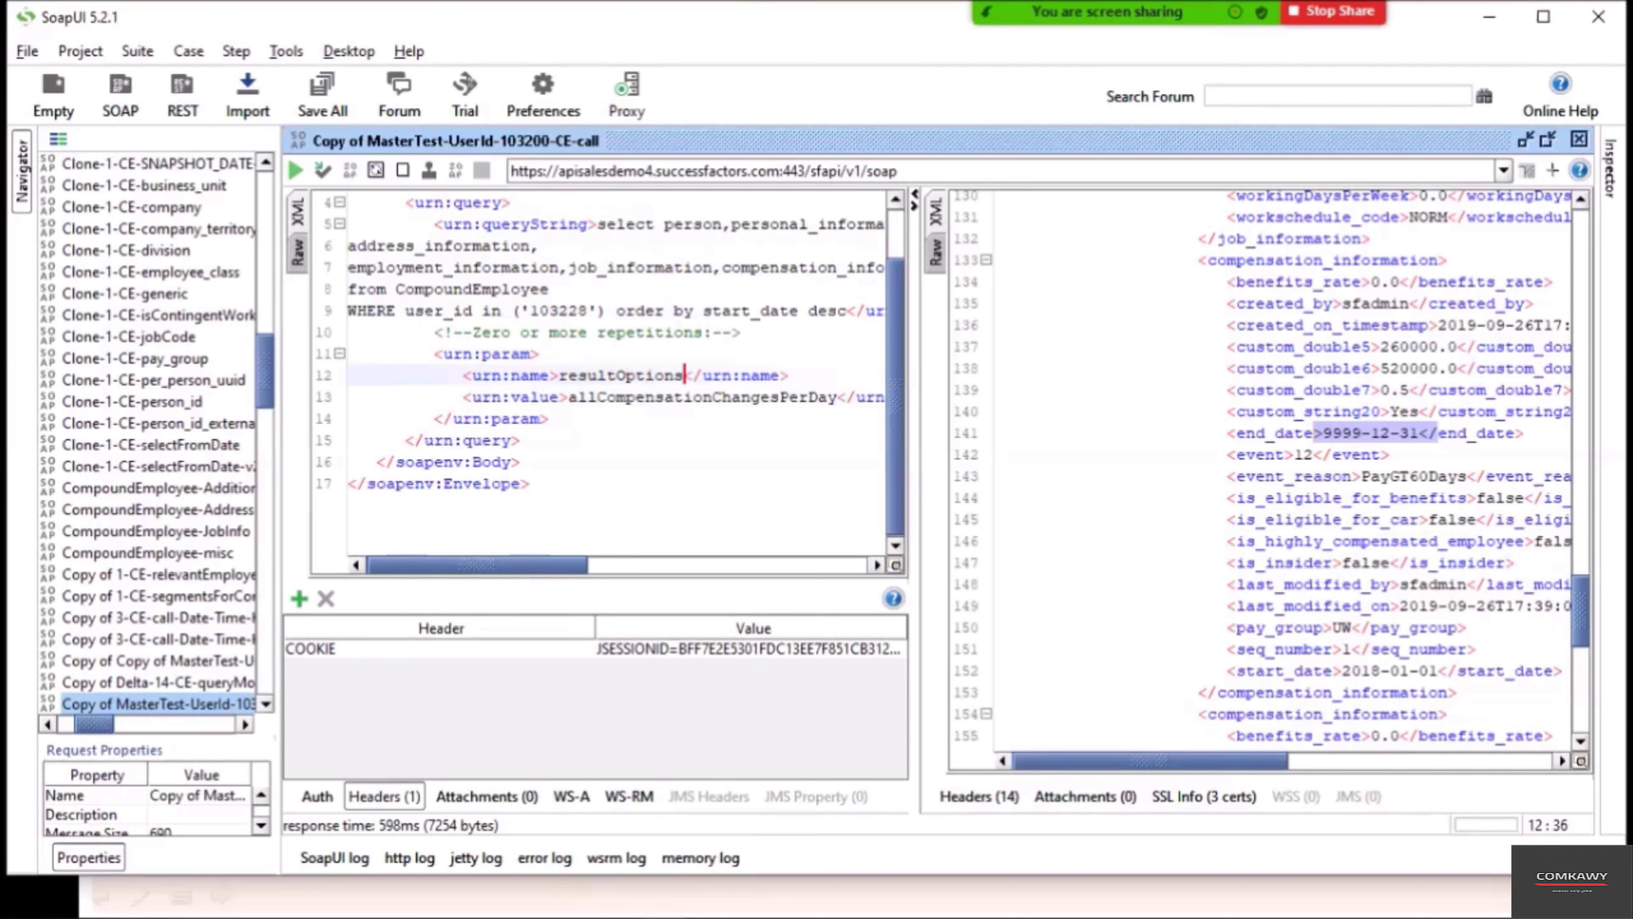
key(ctrl+shift+Left)
click(626, 376)
key(alt+Return)
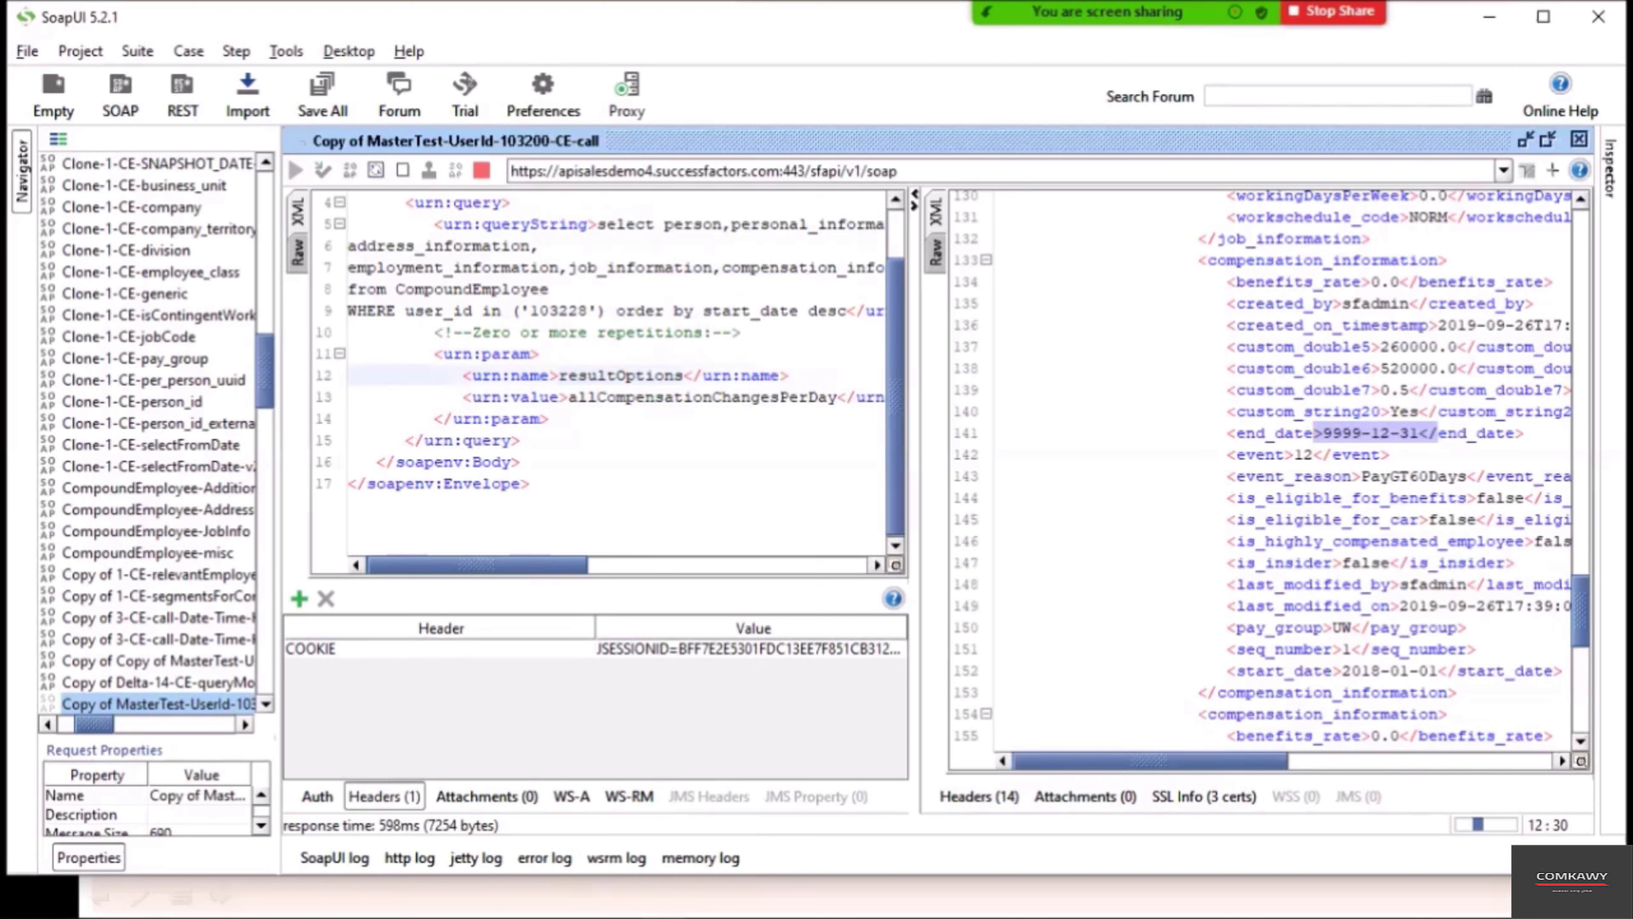
Collapse the compensation_information segments in the new response and highlight the collapsed entries for review.
click(1315, 433)
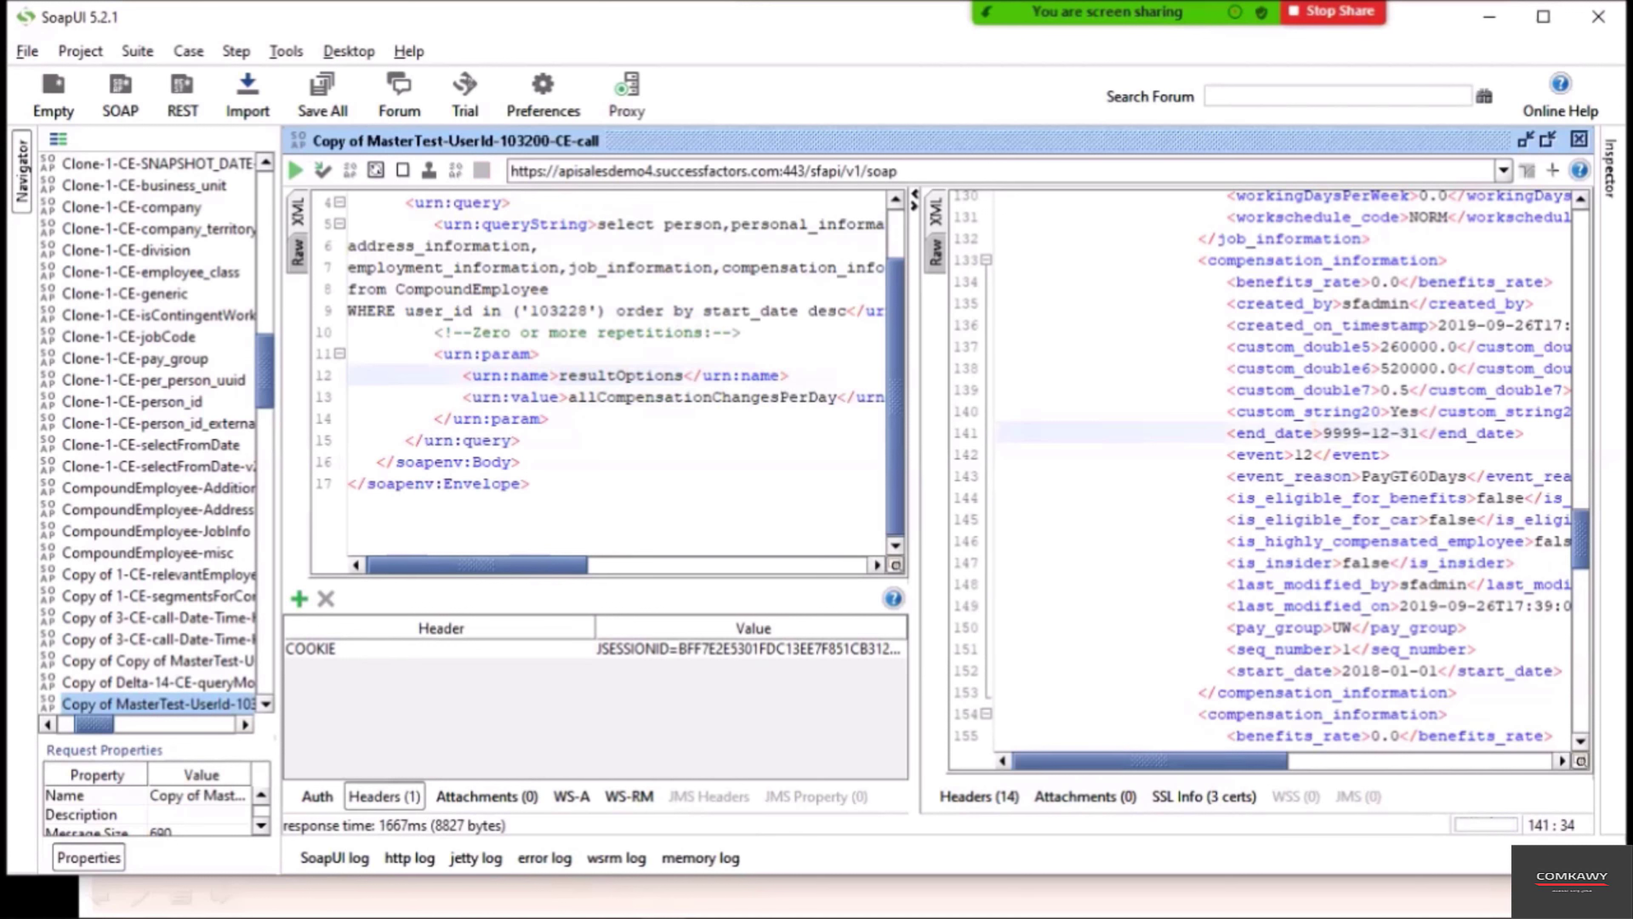
click(986, 260)
click(986, 282)
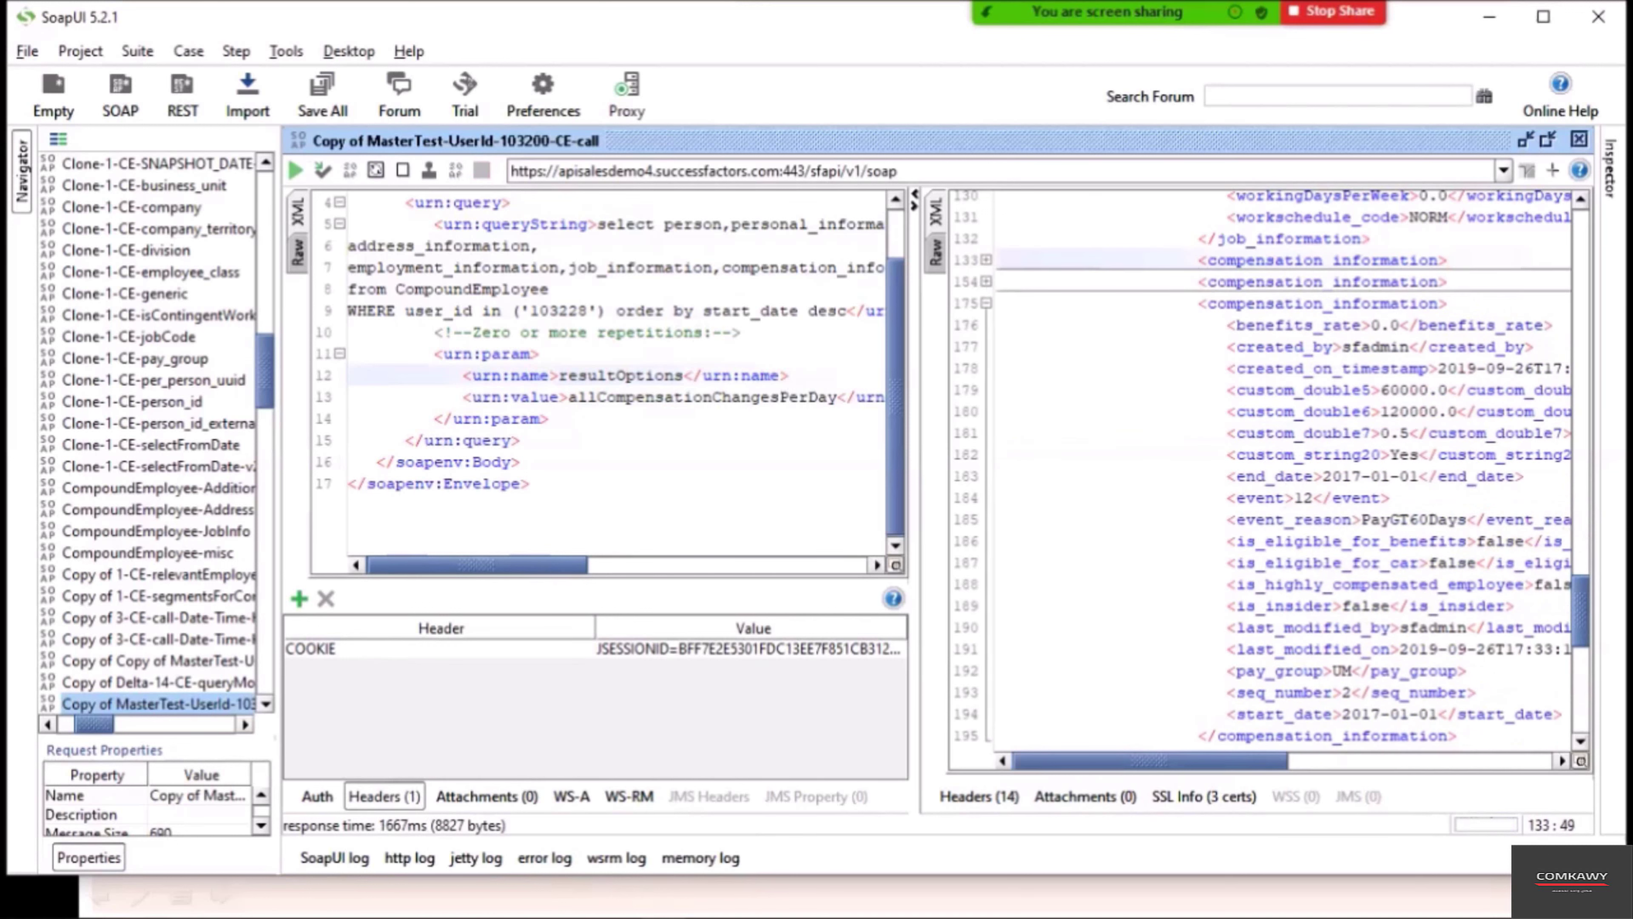
click(986, 302)
scroll(1280, 469, up, 3)
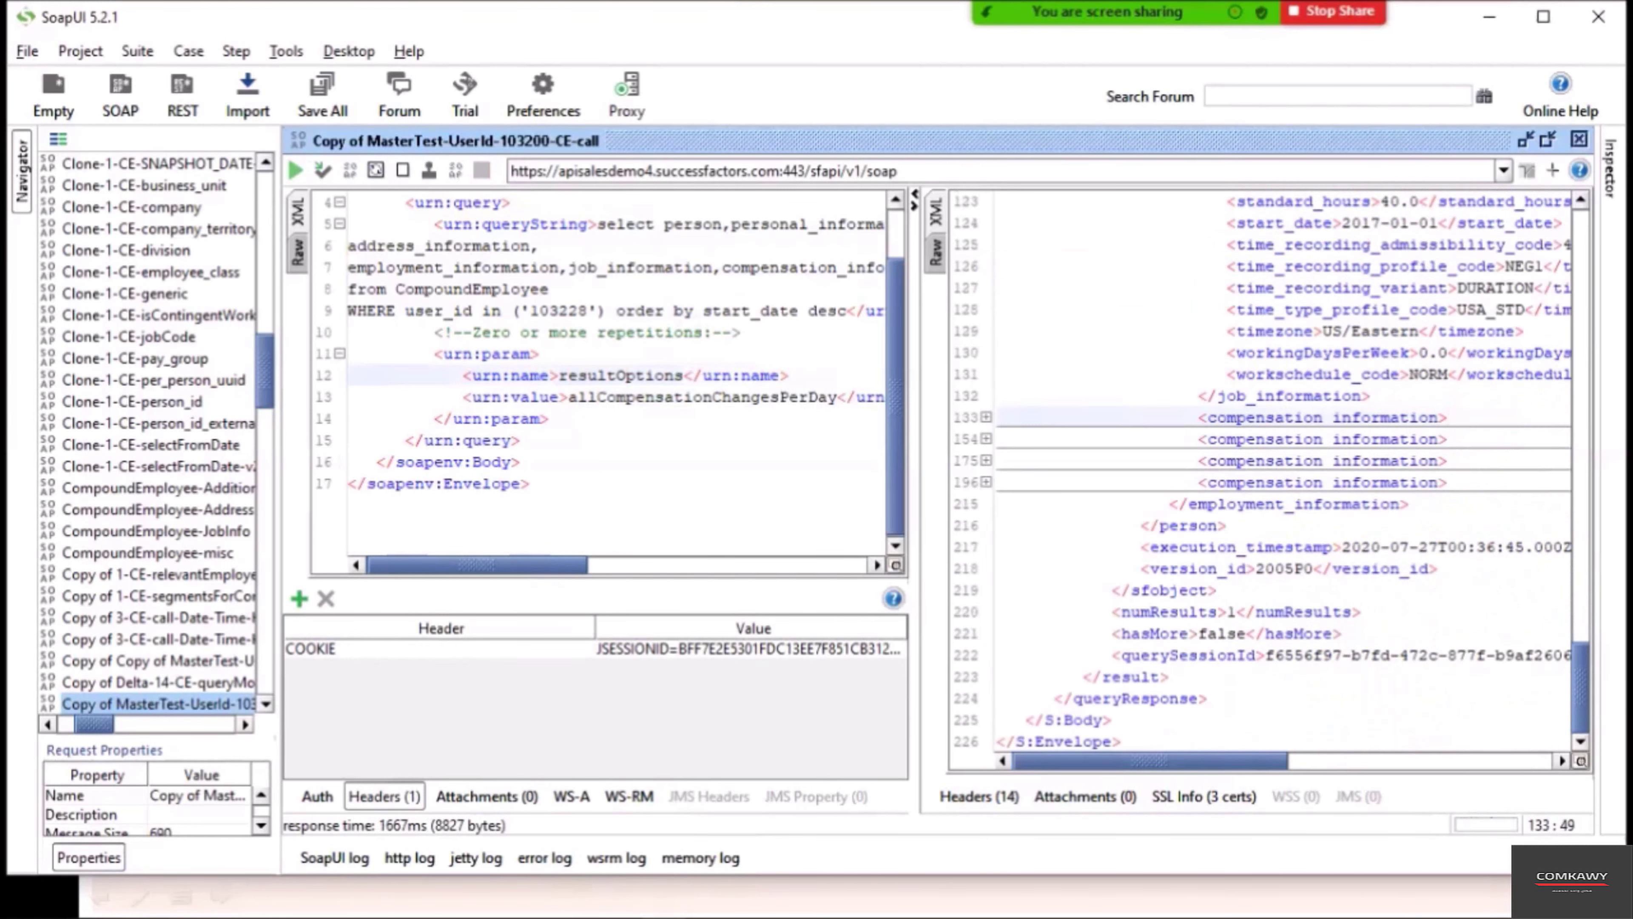
drag(1332, 483, 1332, 417)
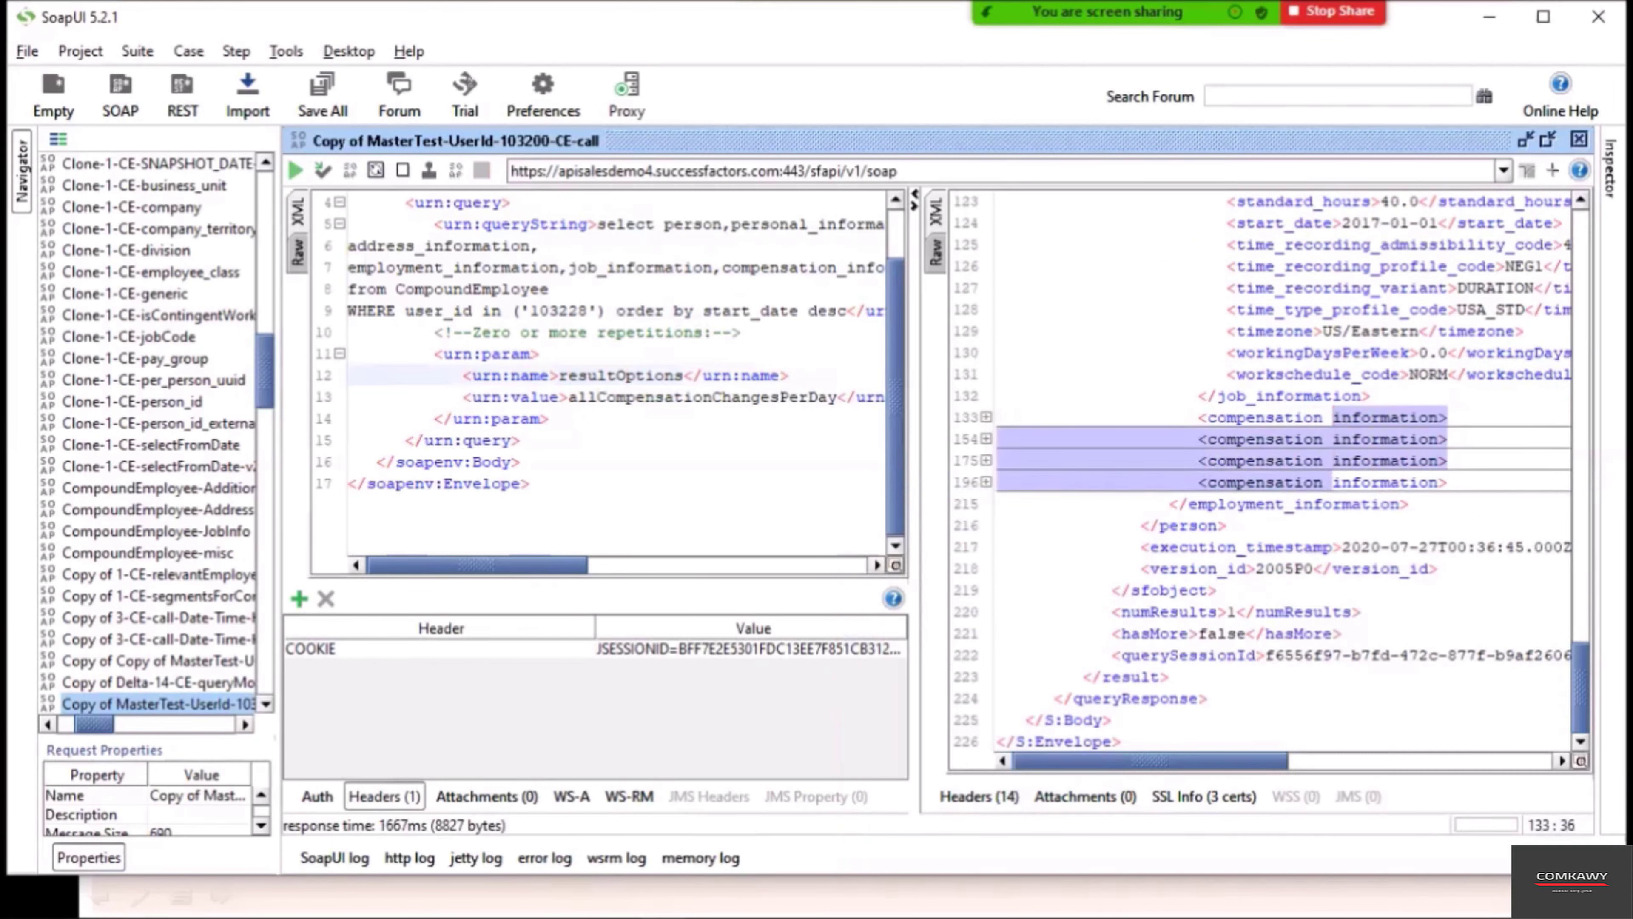
Expand the last compensation_information segment and check its end_date, start_date and seq_number.
click(987, 482)
scroll(1279, 470, down, 1)
drag(1435, 547, 1305, 546)
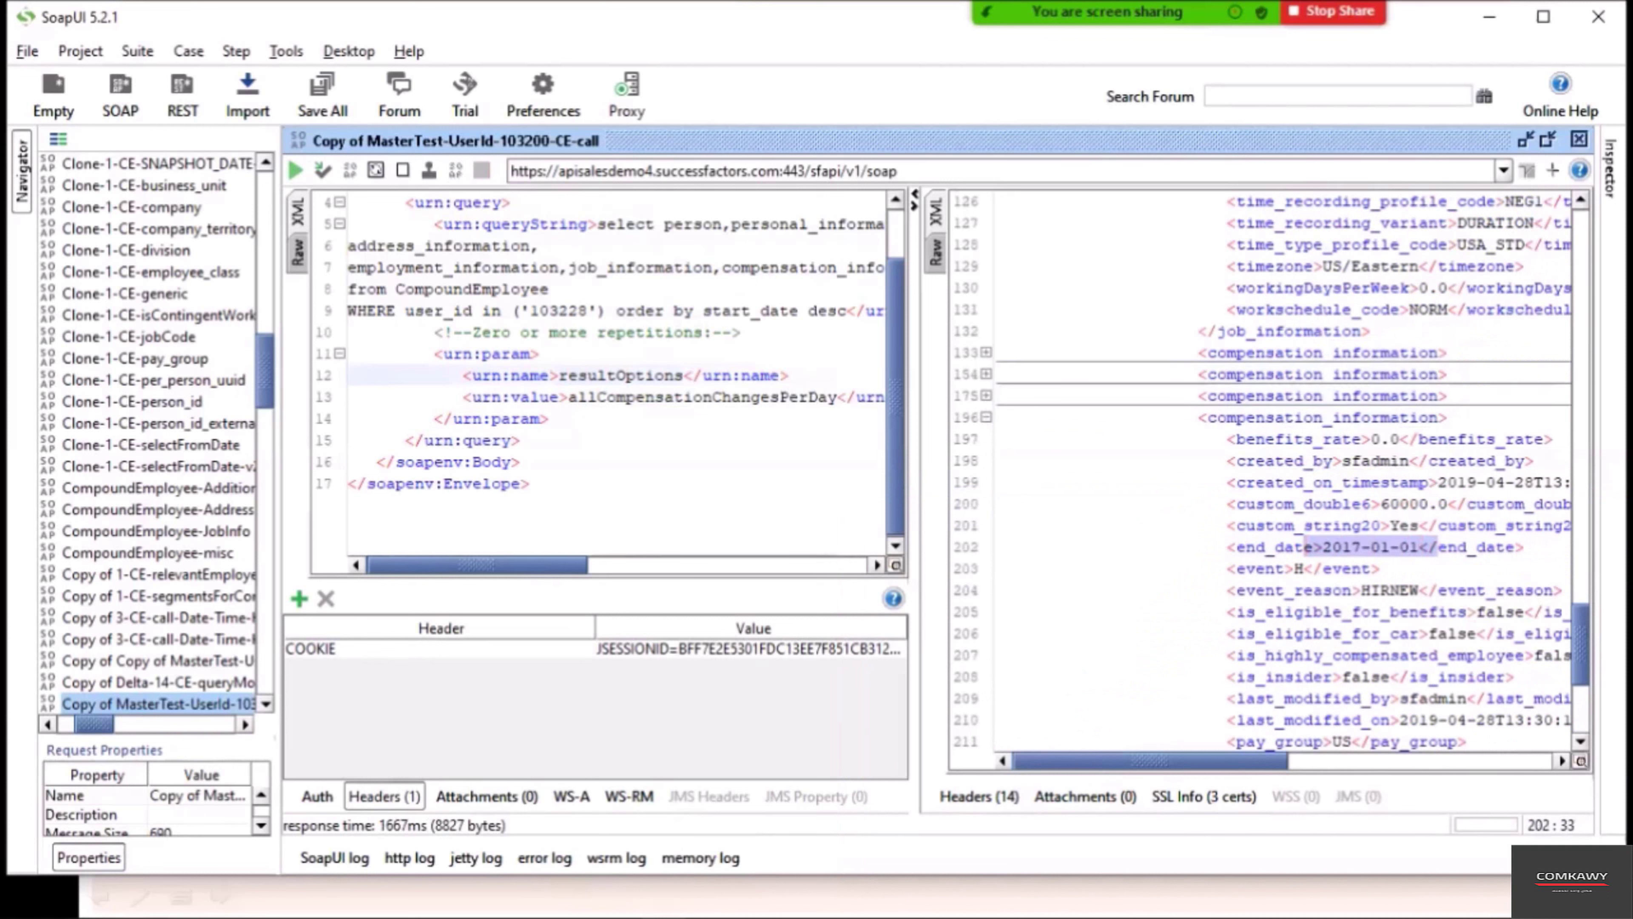
scroll(1286, 469, down, 20)
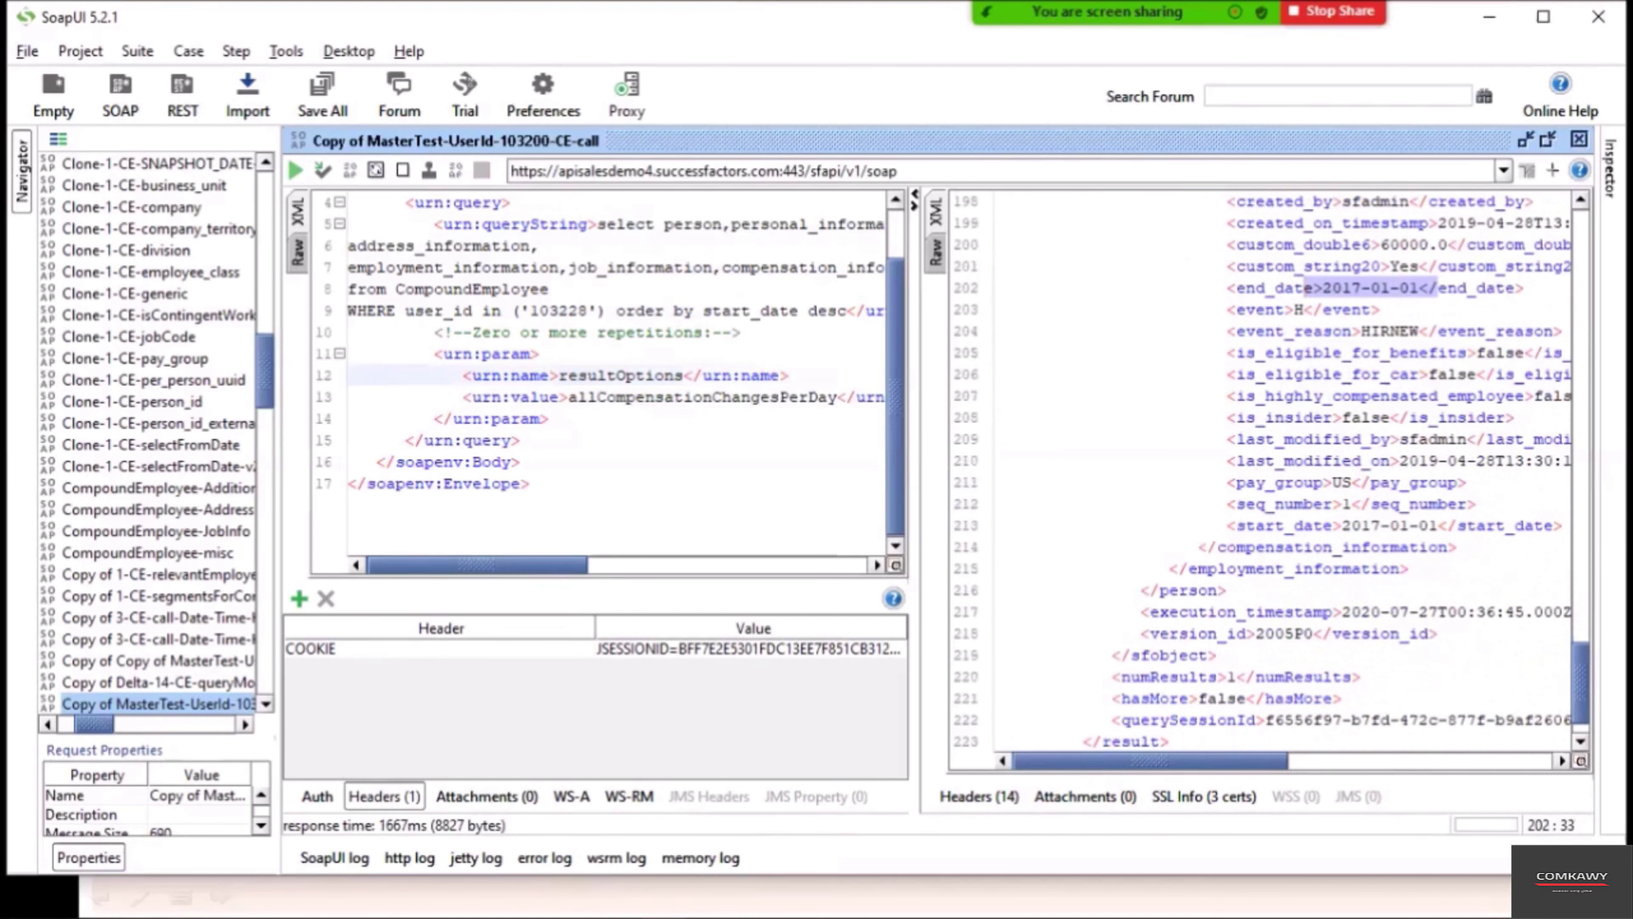
drag(1447, 526, 1333, 504)
click(1353, 504)
scroll(1333, 503, up, 5)
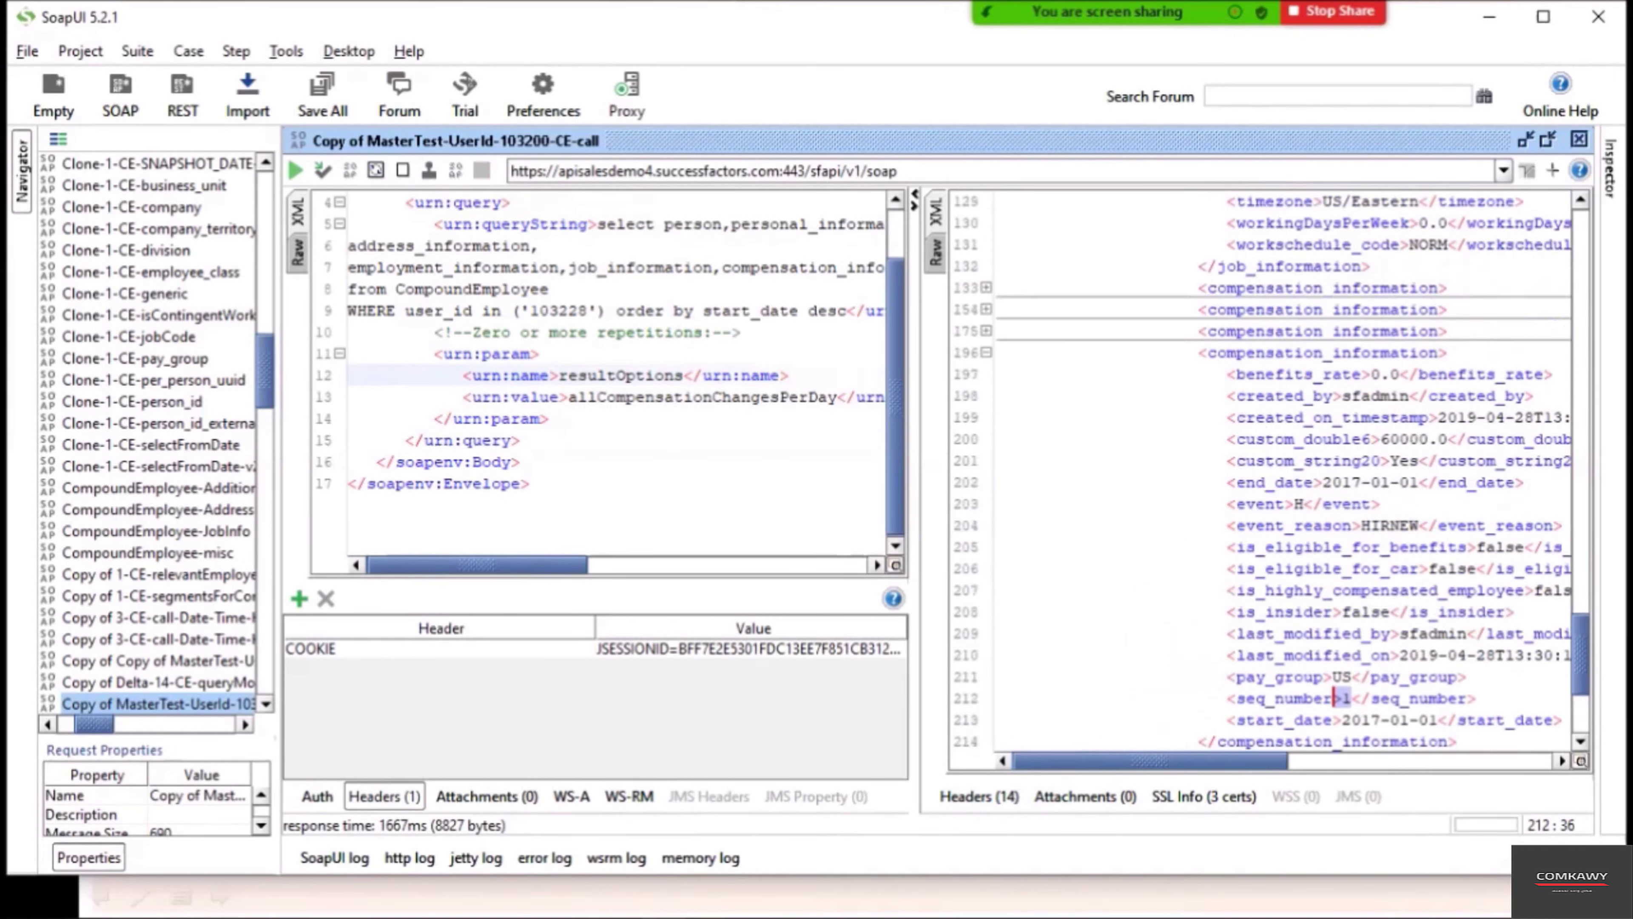
Collapse the last compensation_information segment, expand the third one, and check its end_date, start_date and seq_number.
click(986, 482)
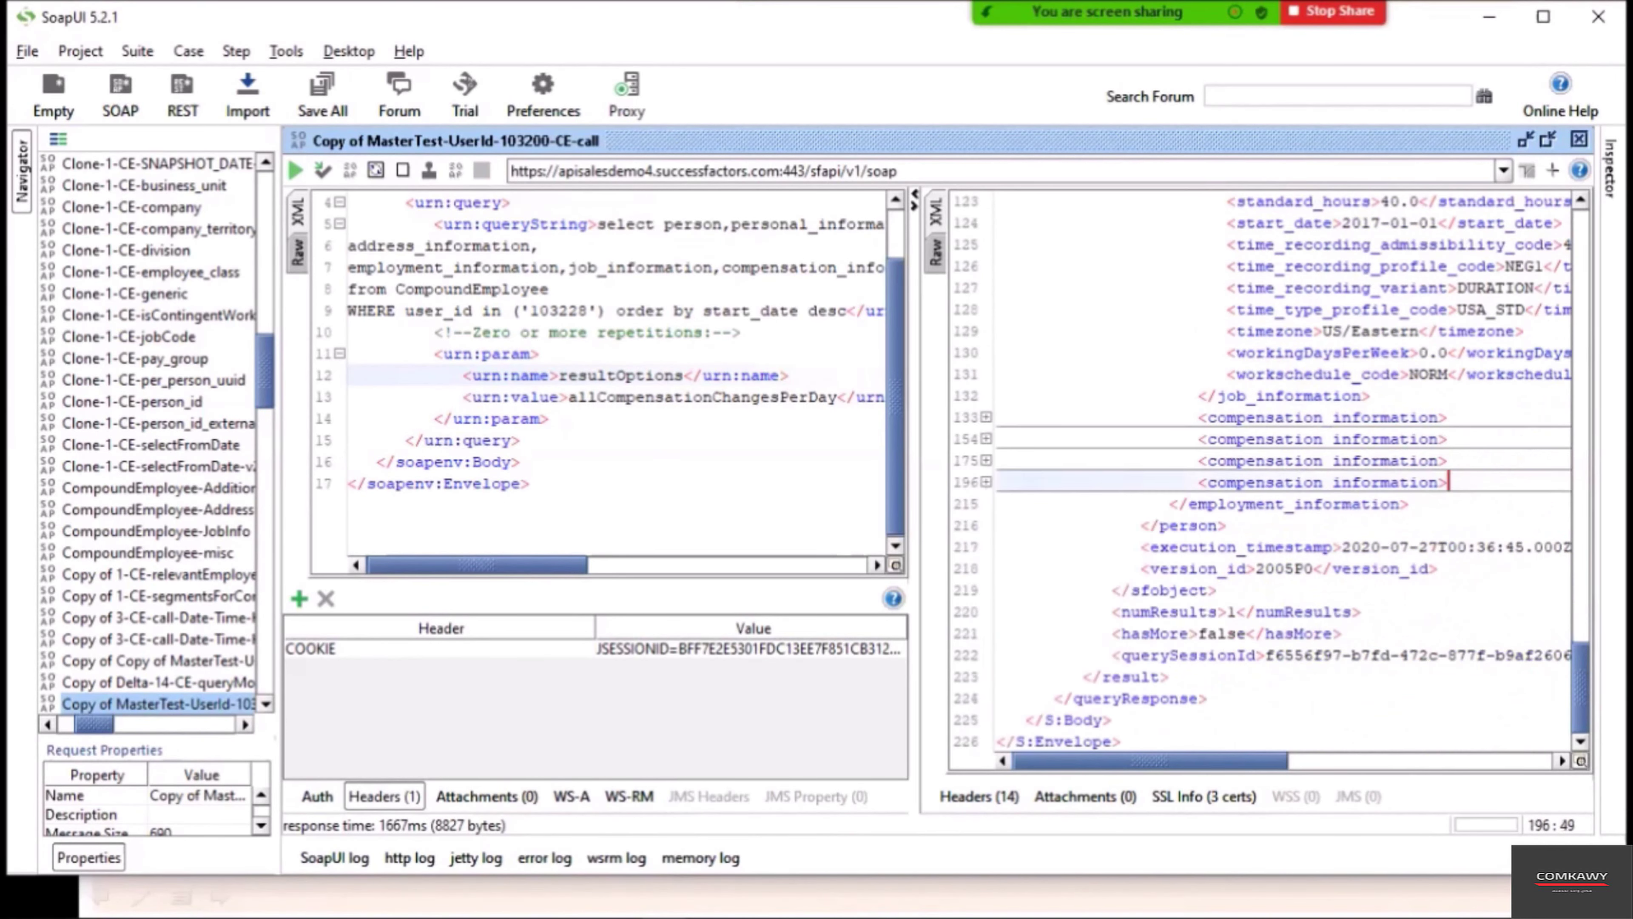
mouse_move(986, 460)
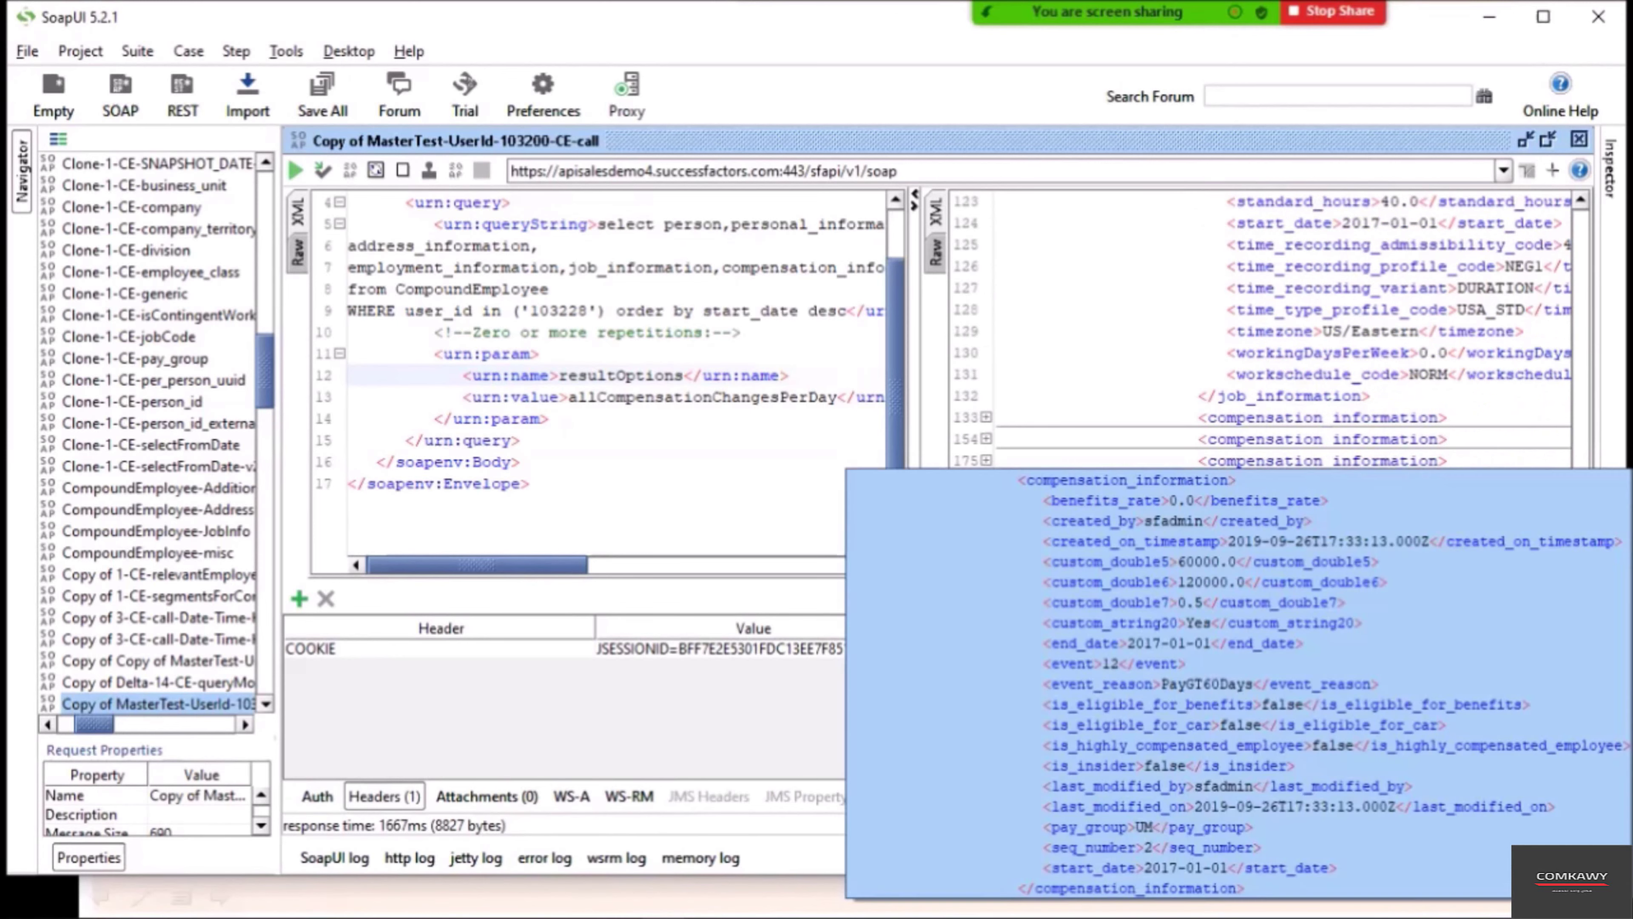
click(986, 460)
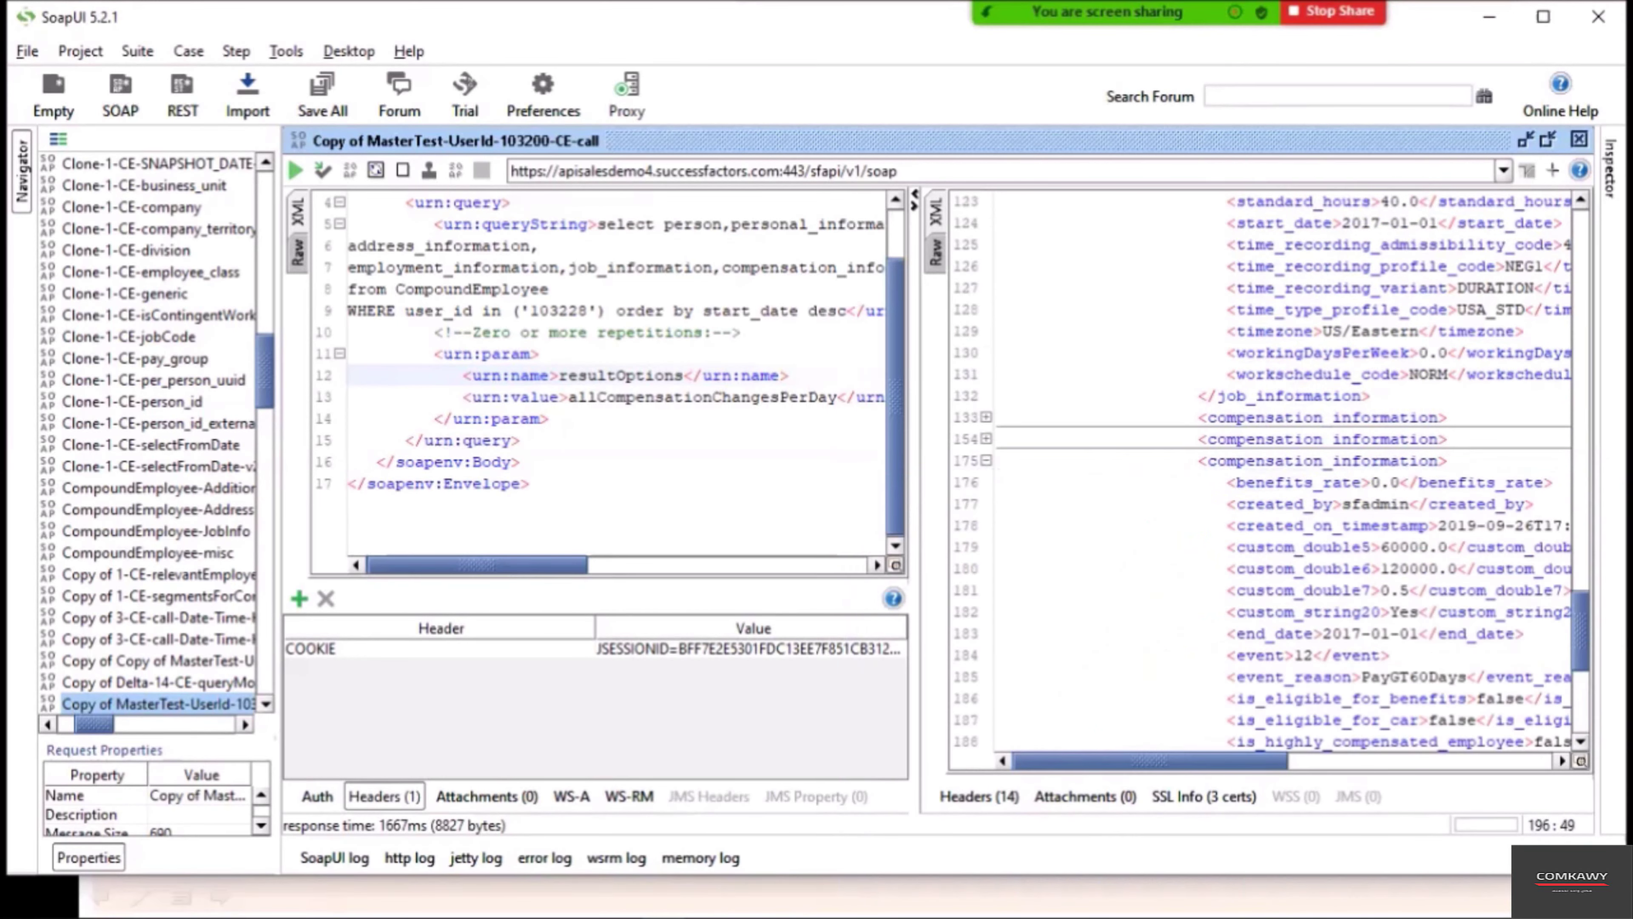
scroll(1280, 469, down, 2)
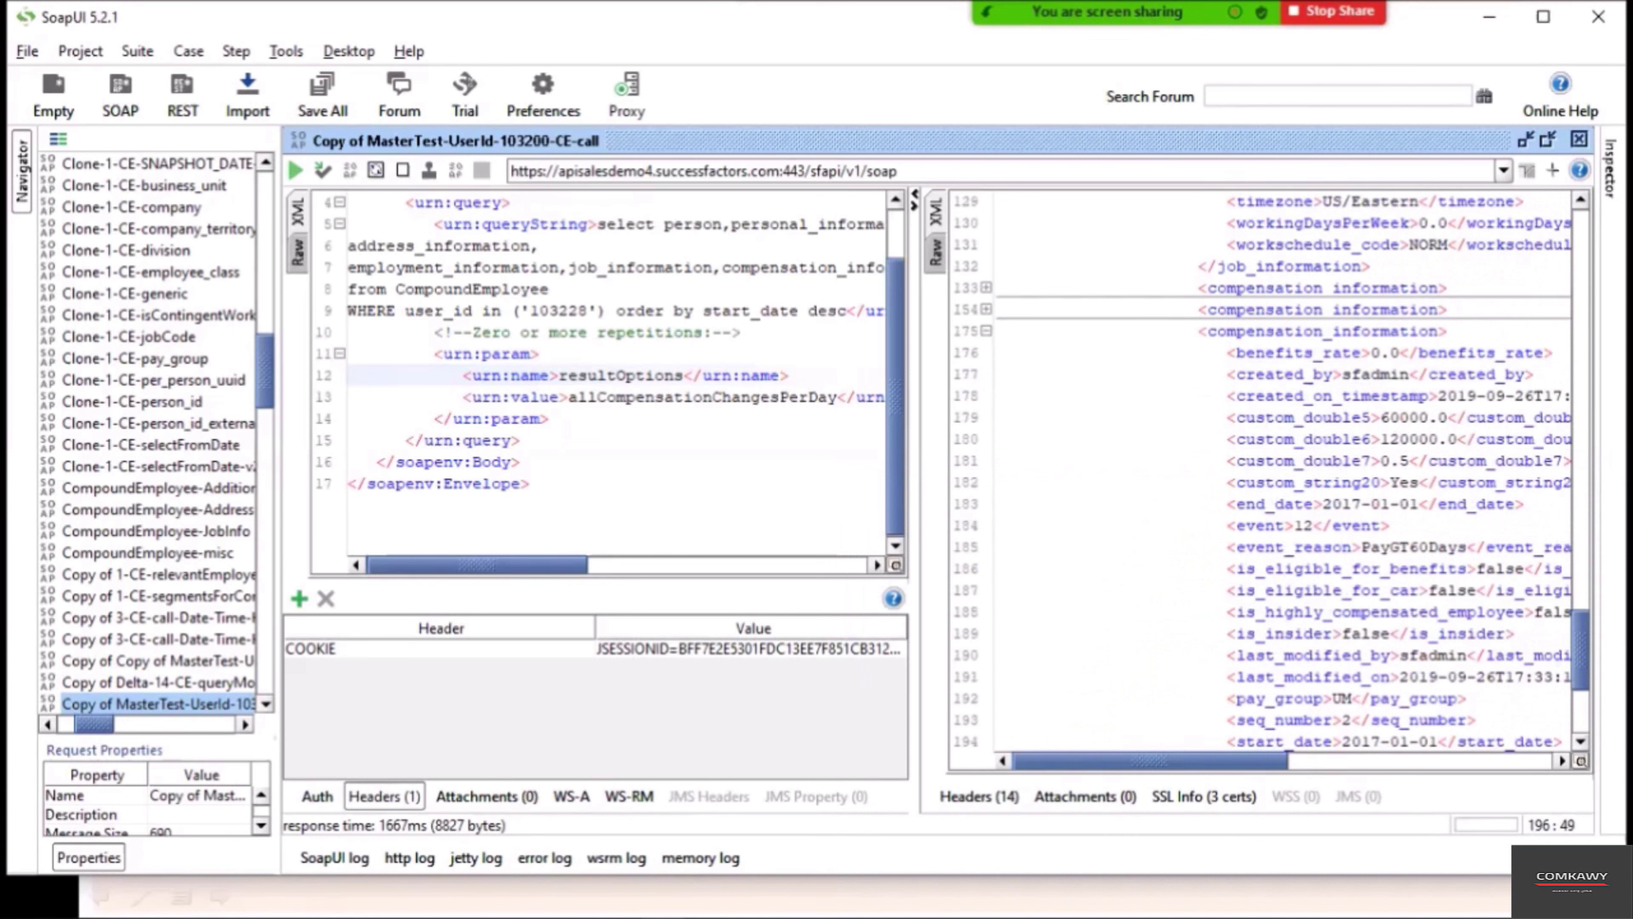
drag(1419, 504, 1323, 504)
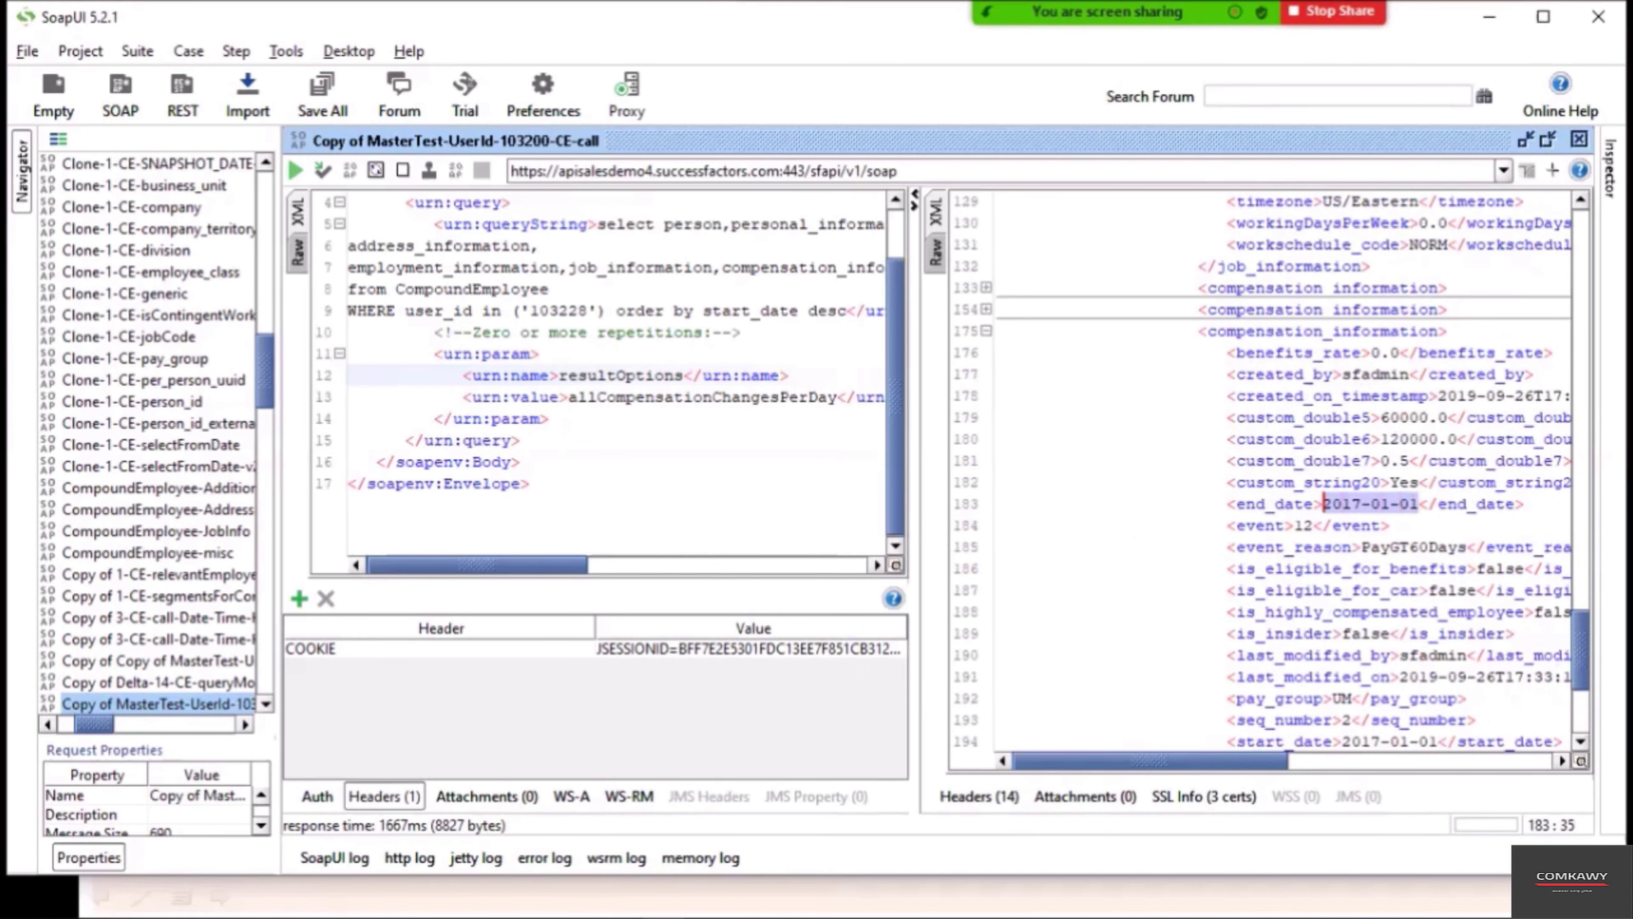
scroll(1286, 475, down, 3)
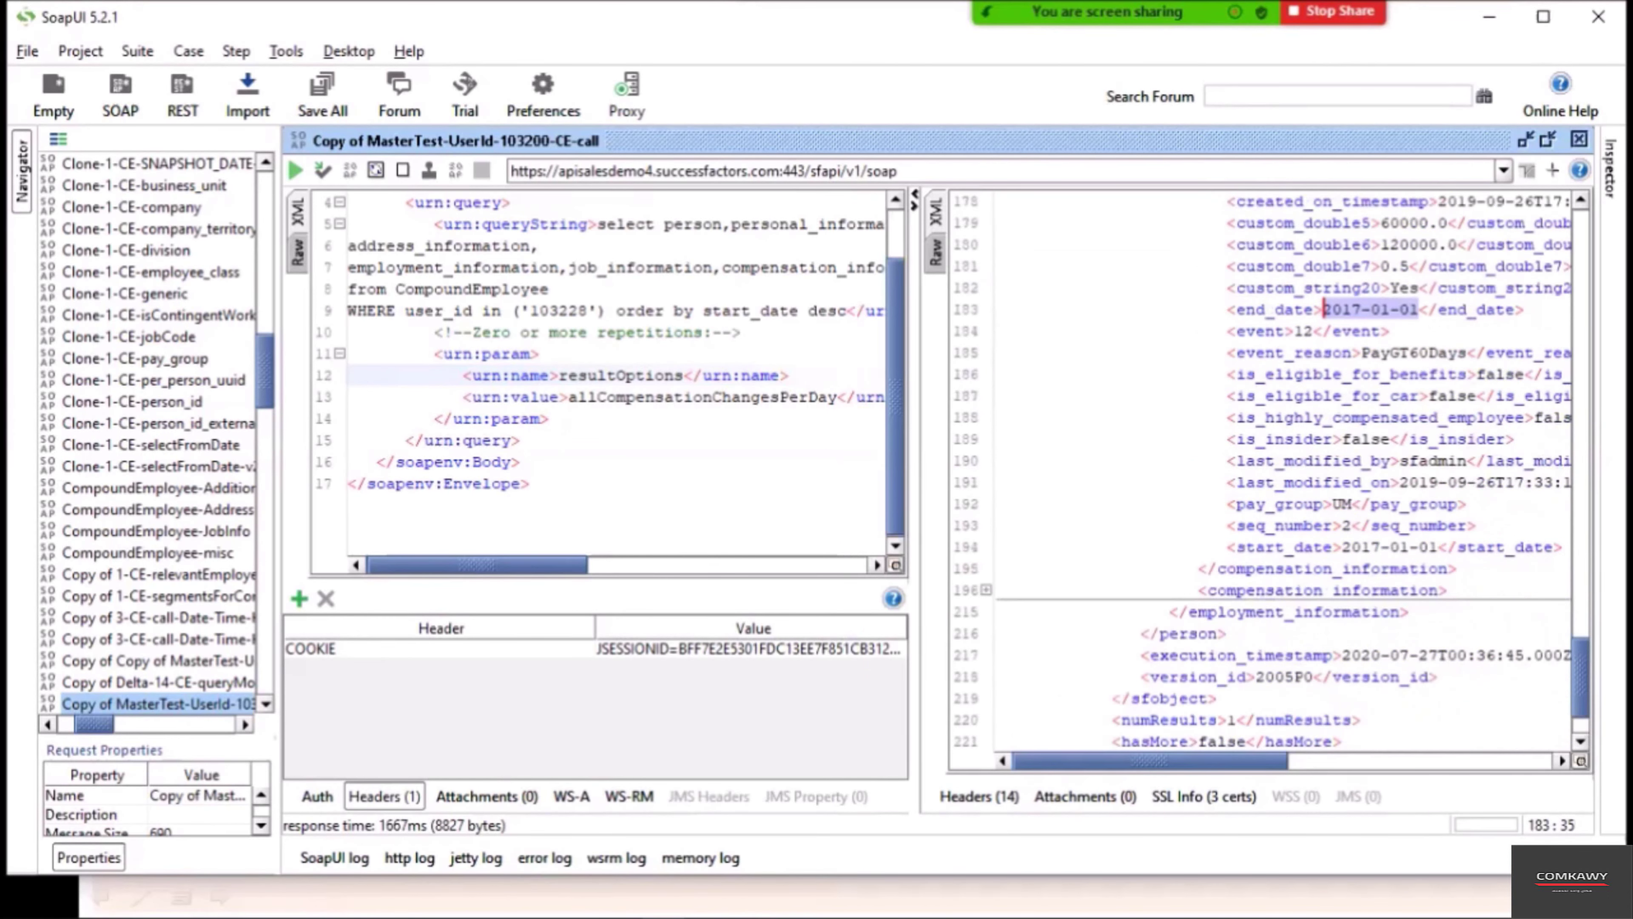
drag(1438, 547, 1341, 547)
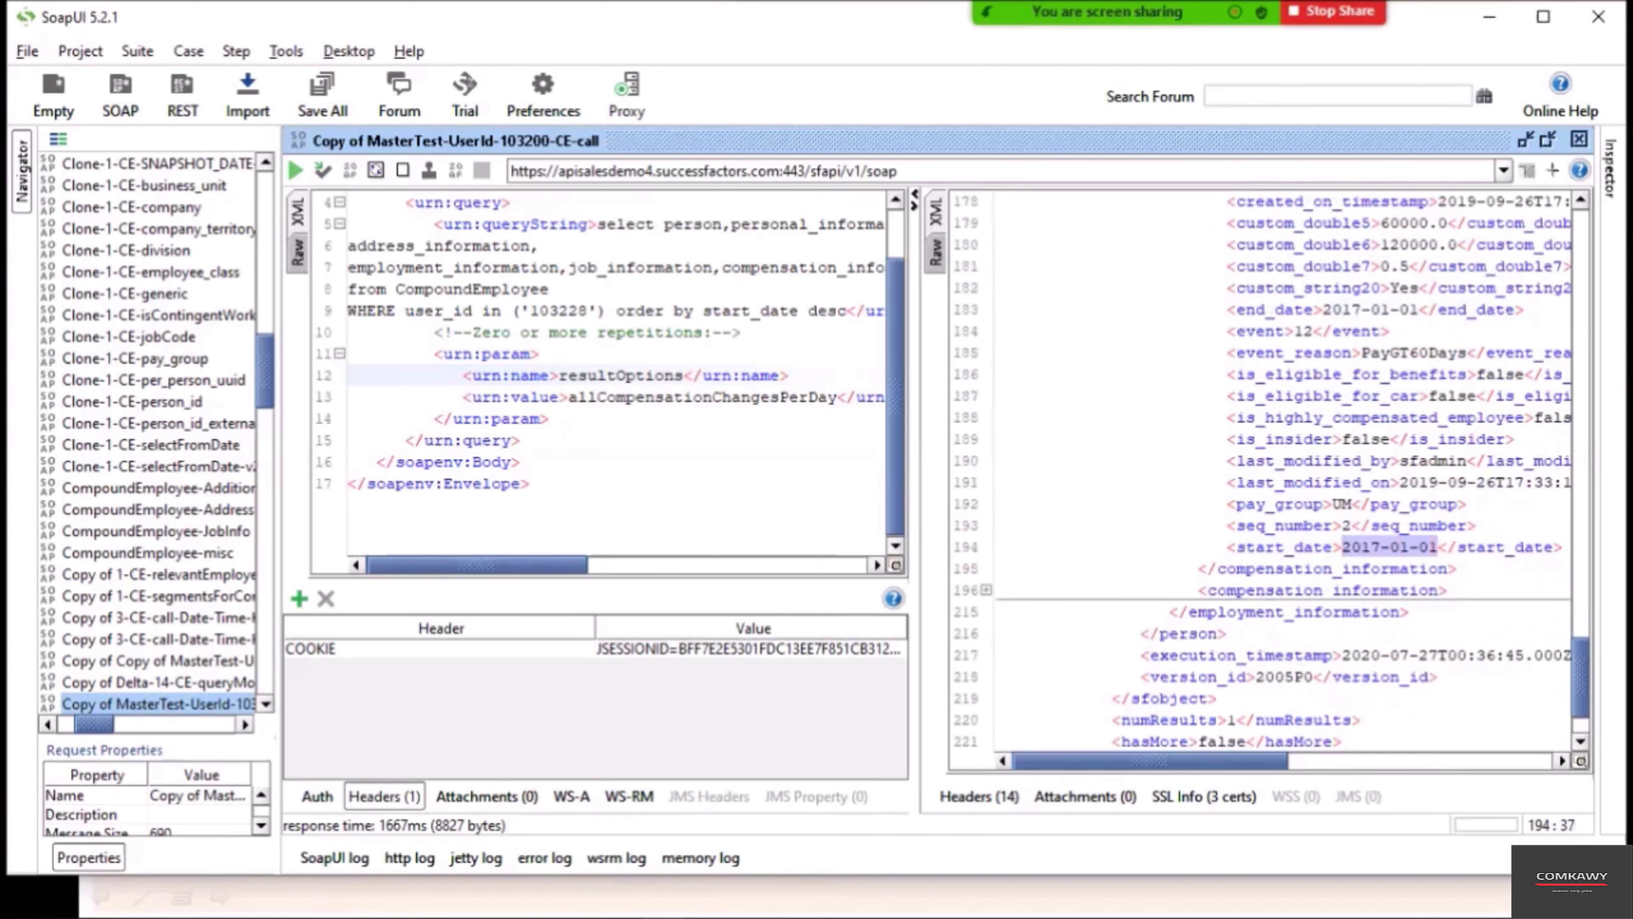
drag(1361, 526, 1342, 547)
key(Up)
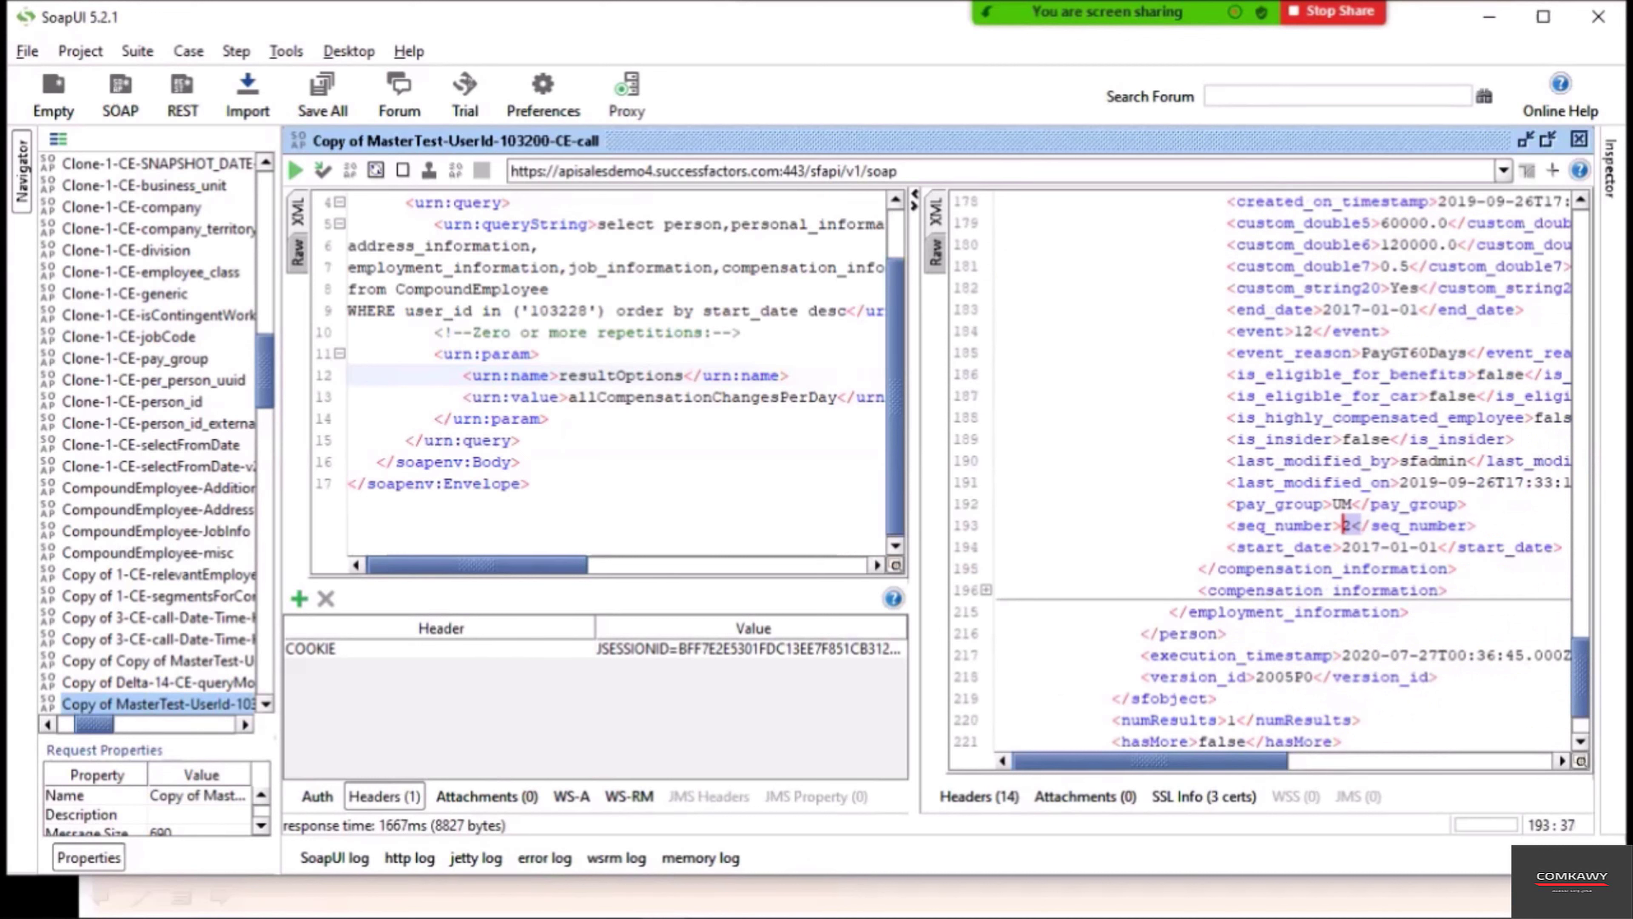
Collapse the third compensation_information segment, expand the second one, and check its end_date, start_date and seq_number.
scroll(1286, 475, up, 18)
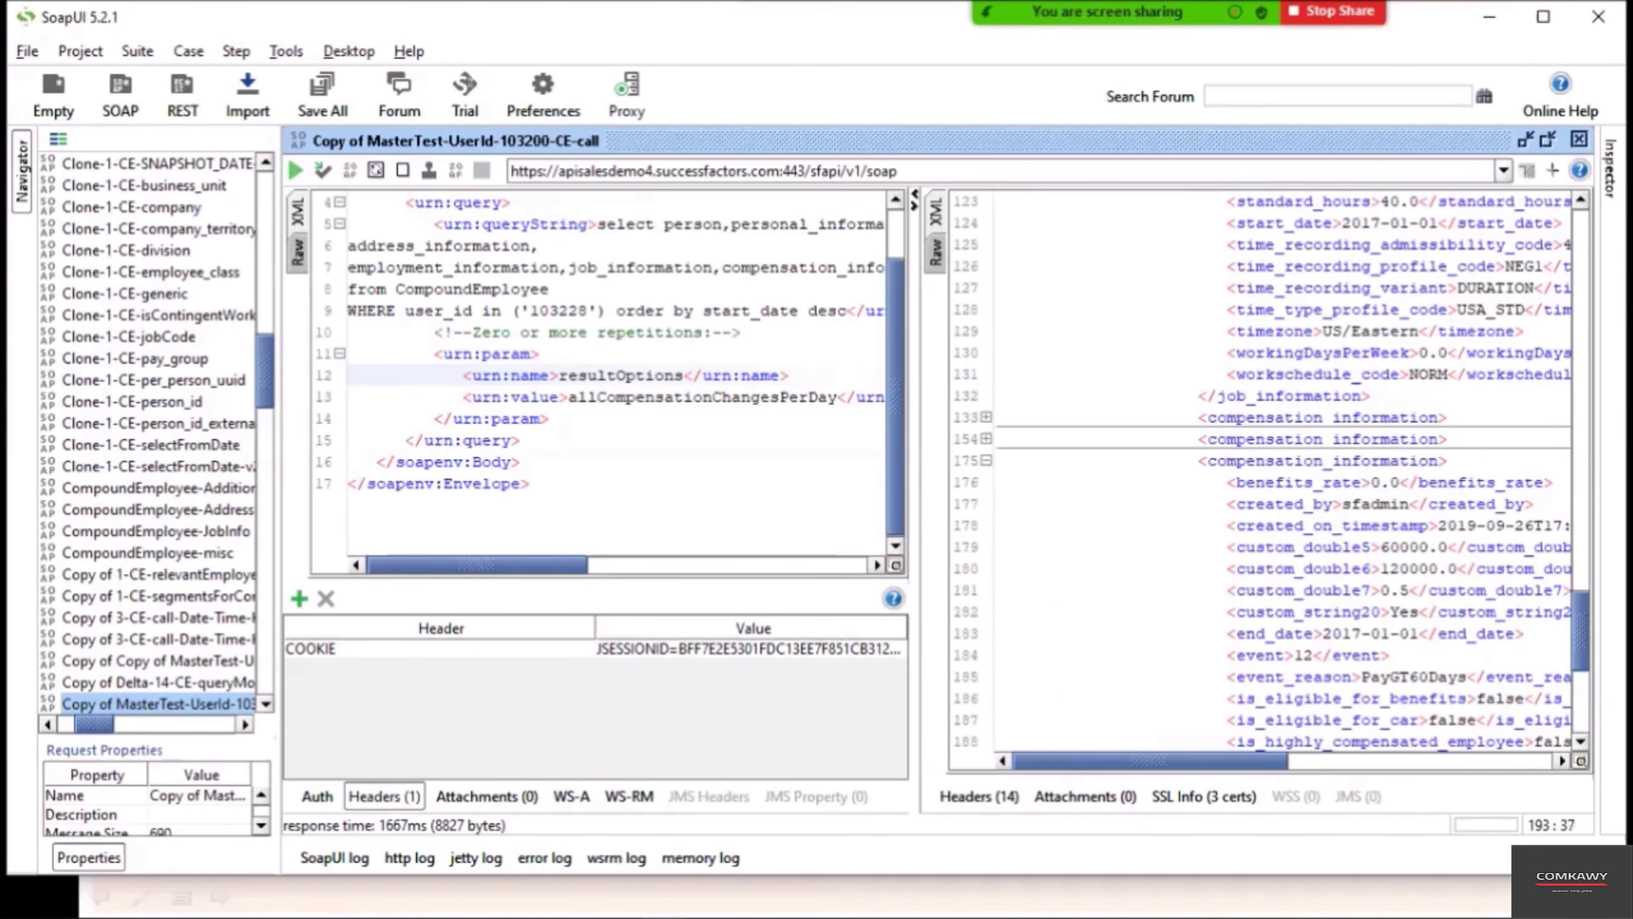
click(986, 460)
click(986, 439)
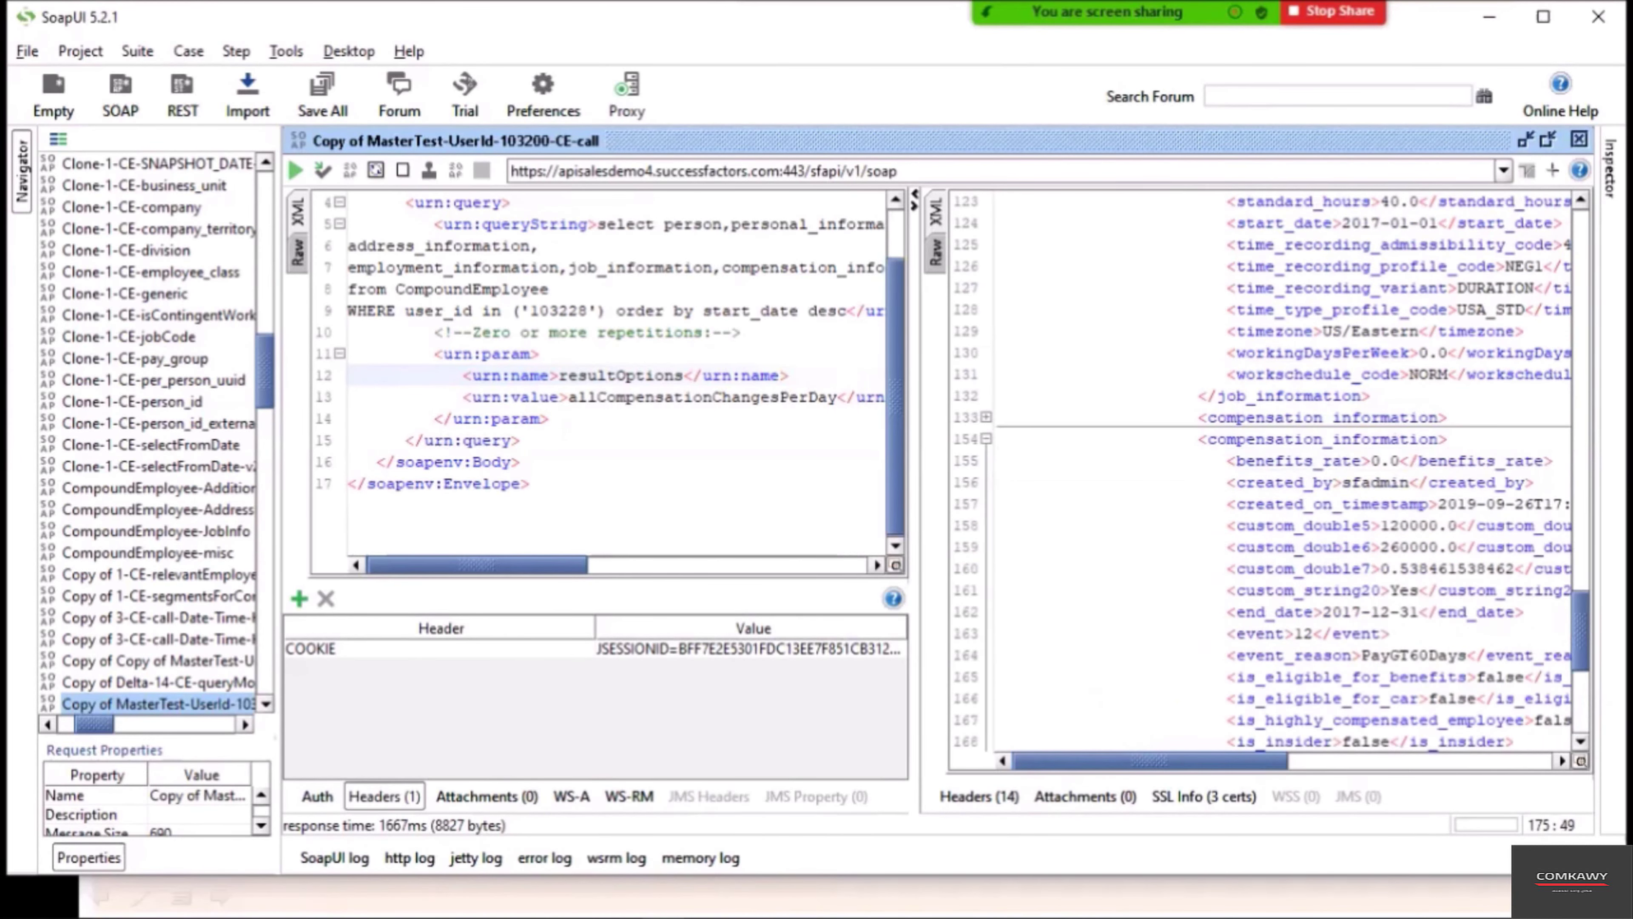
scroll(1286, 475, down, 2)
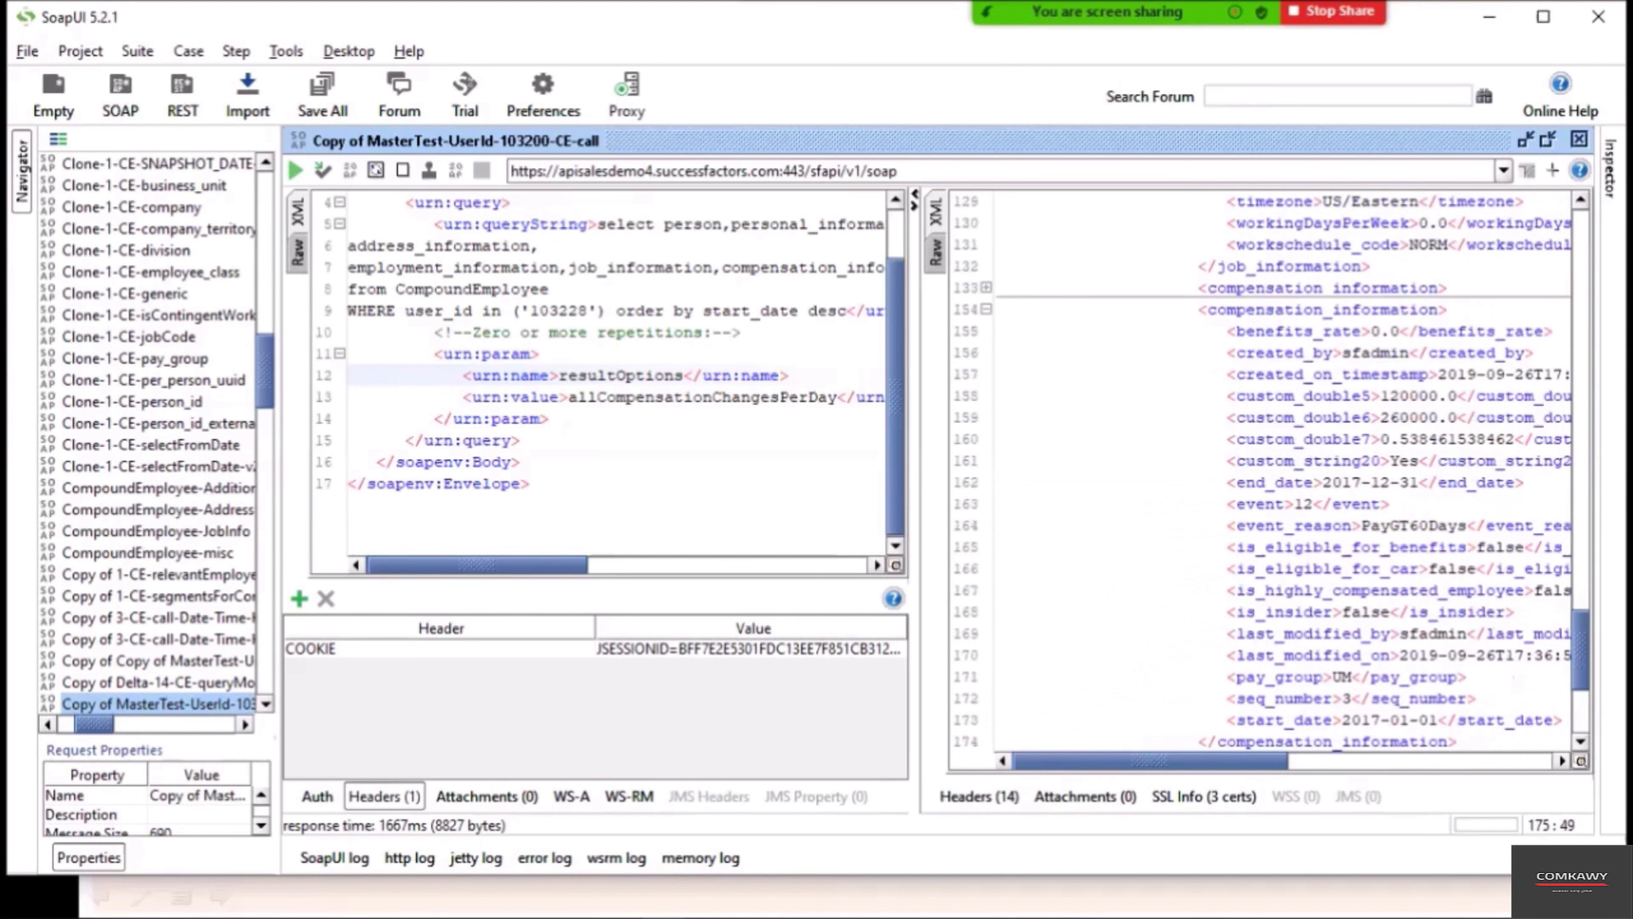
mouse_move(1427, 461)
mouse_down()
mouse_move(1301, 482)
mouse_move(1429, 482)
mouse_up()
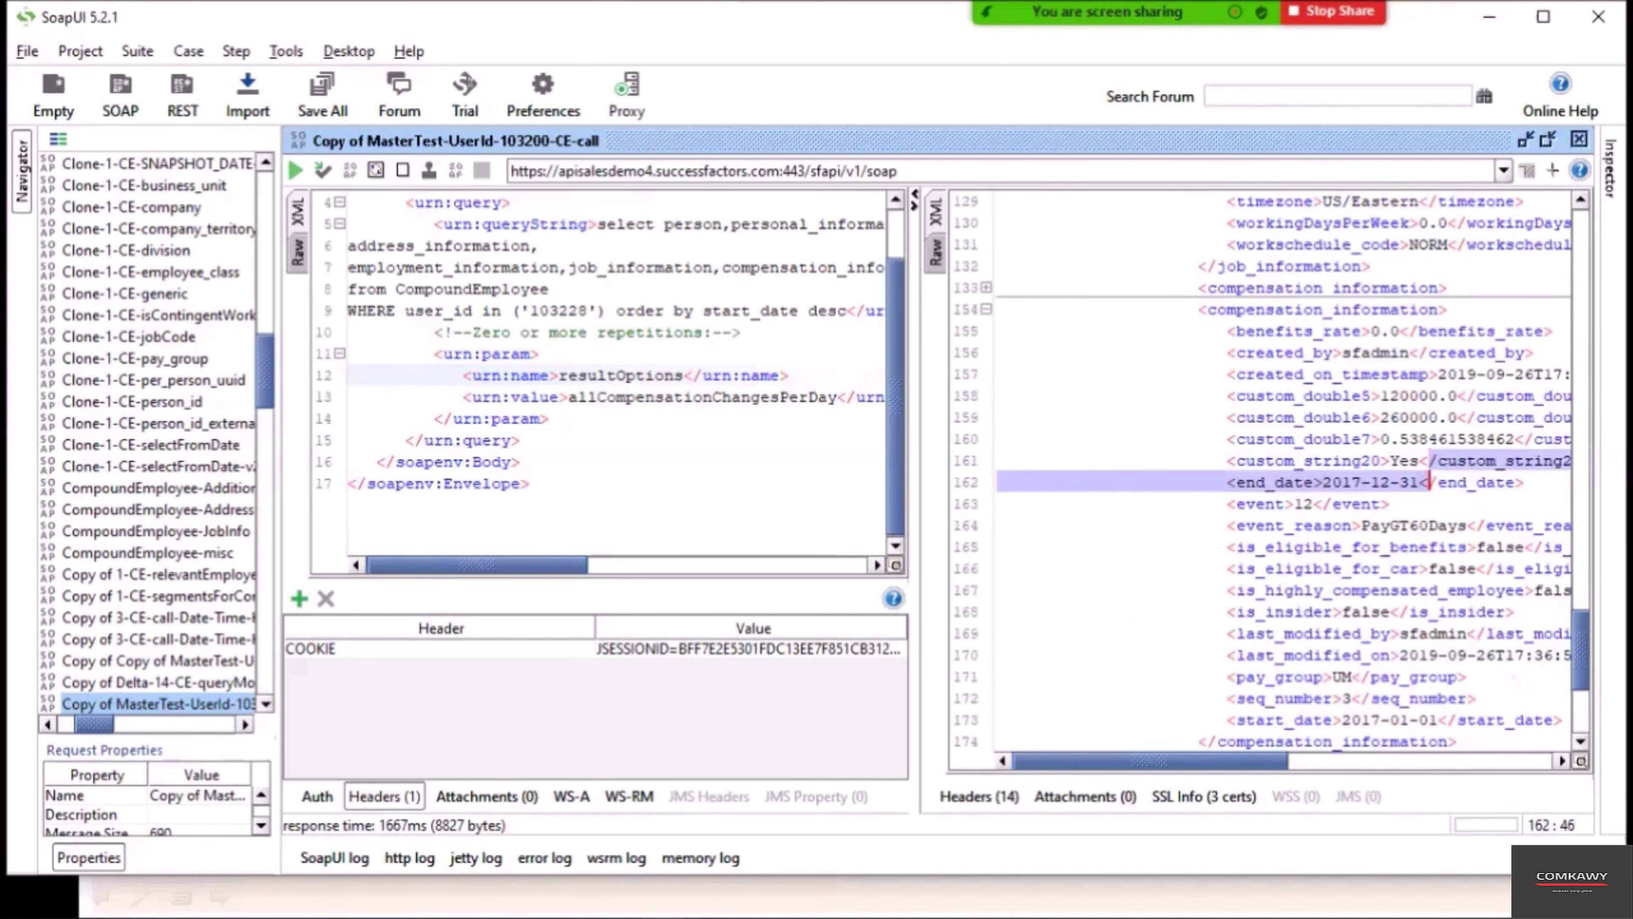
scroll(1428, 482, down, 2)
drag(1437, 590, 1342, 590)
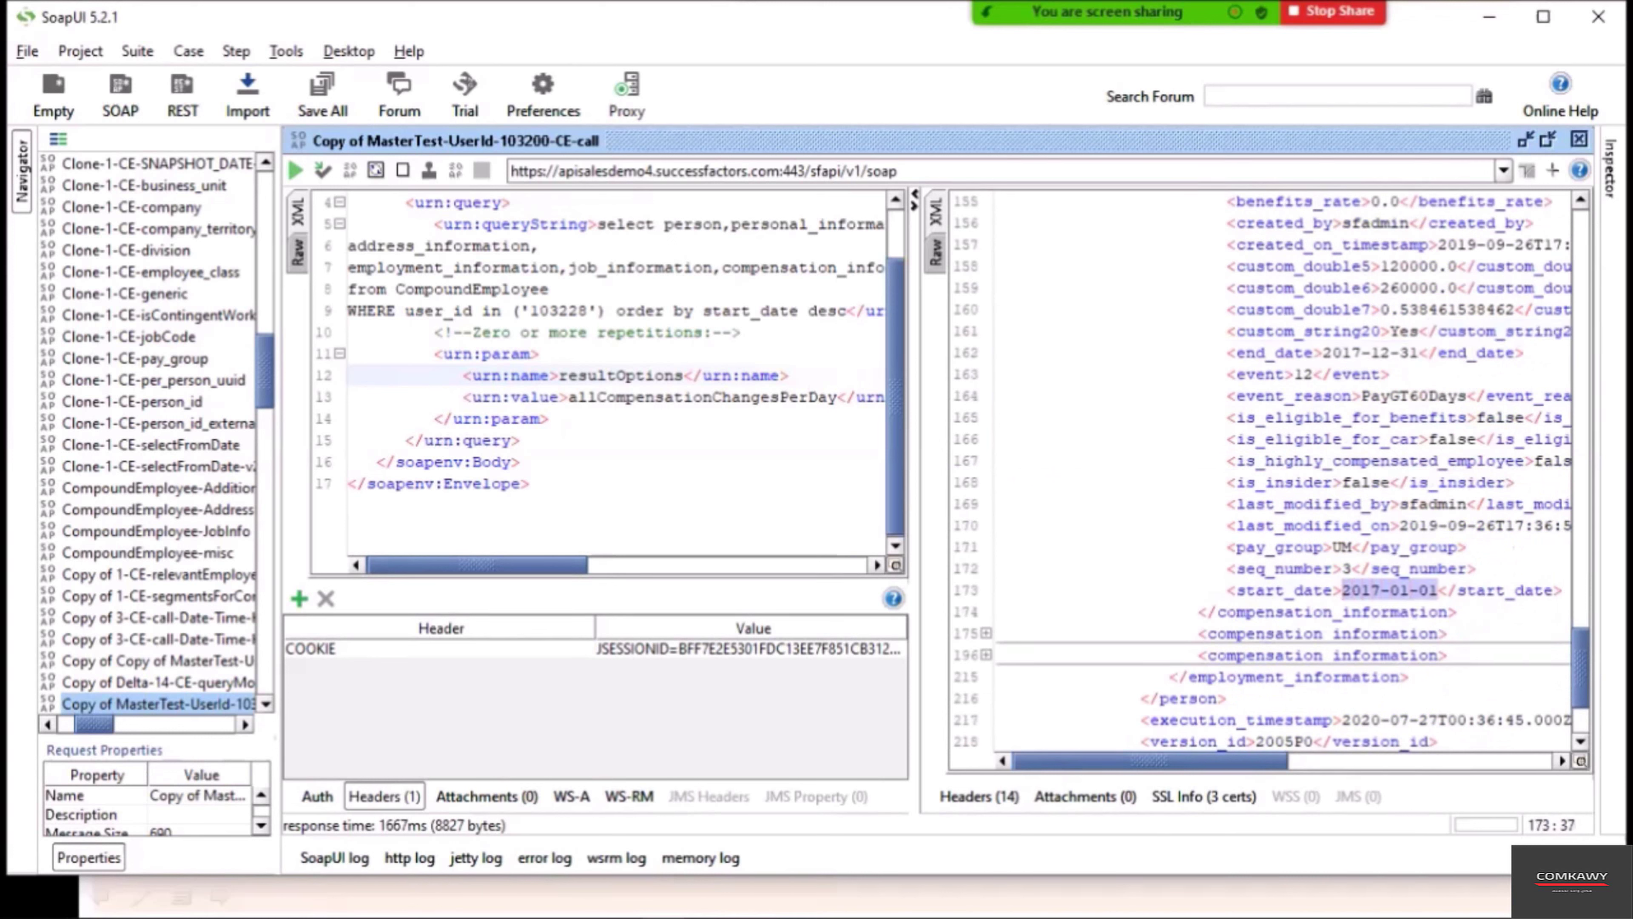
drag(1361, 568, 1325, 569)
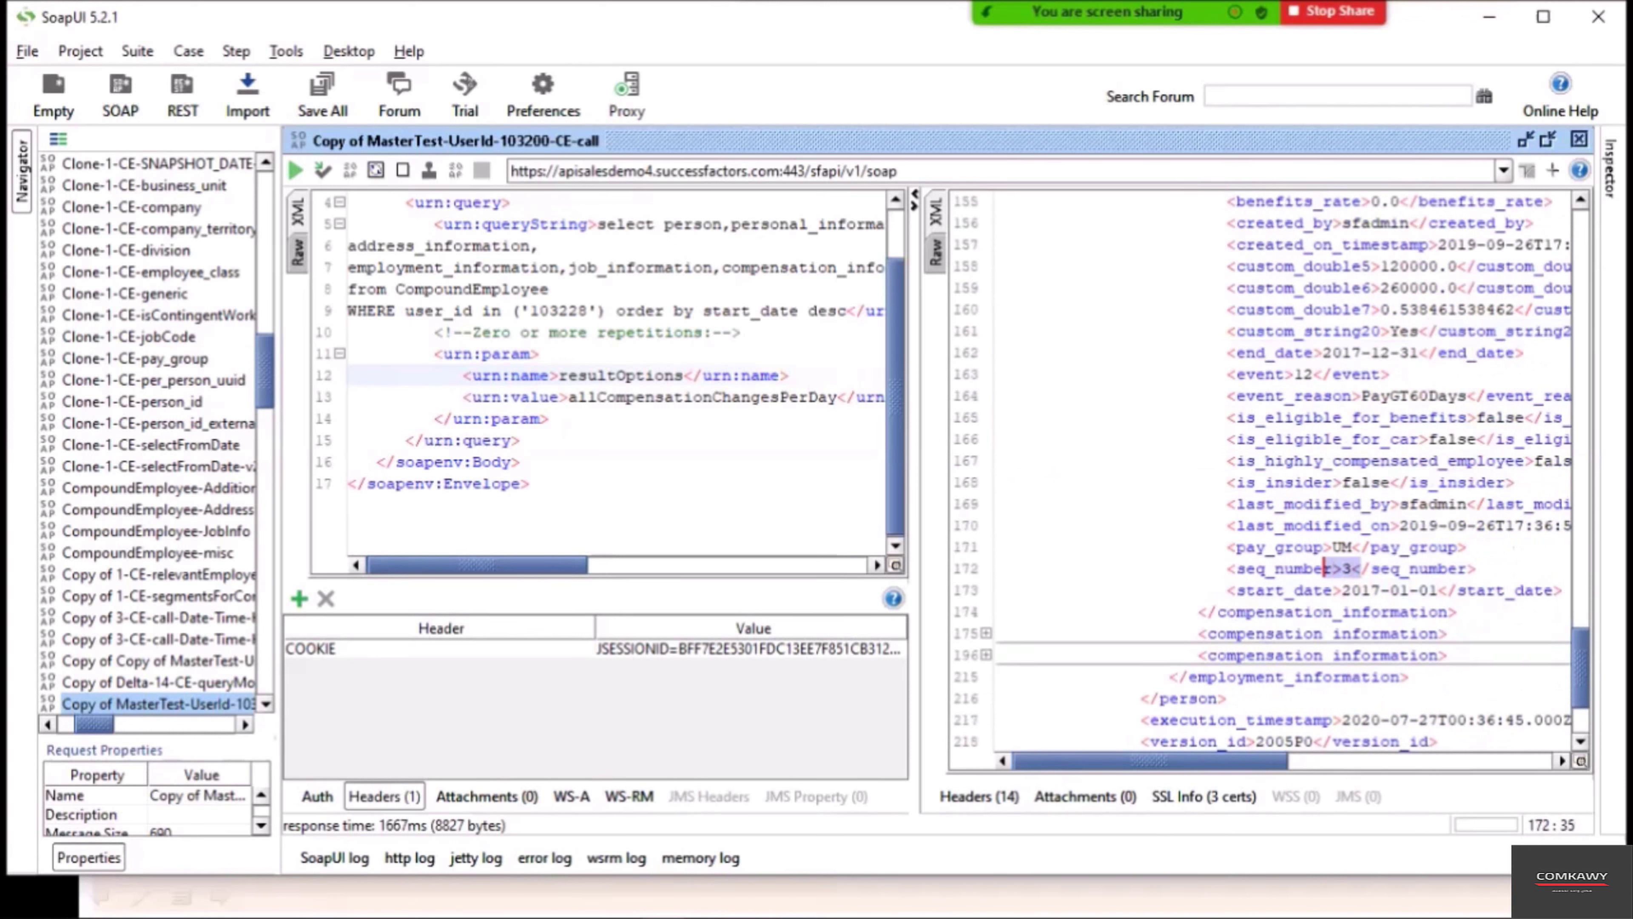
scroll(1325, 569, up, 10)
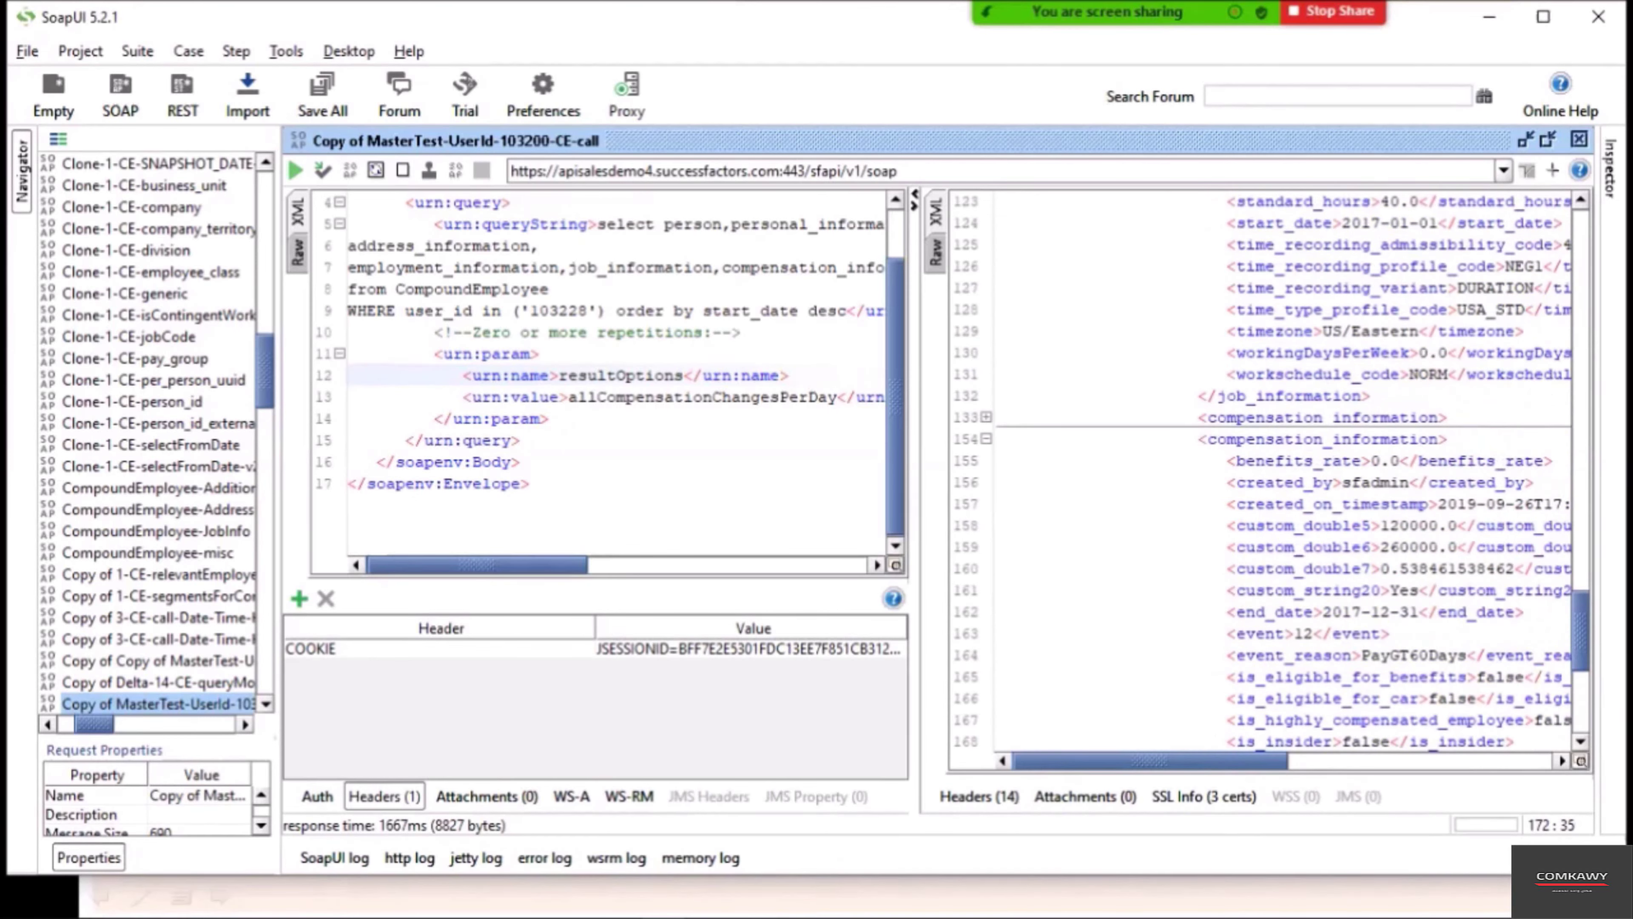
scroll(1275, 473, down, 1)
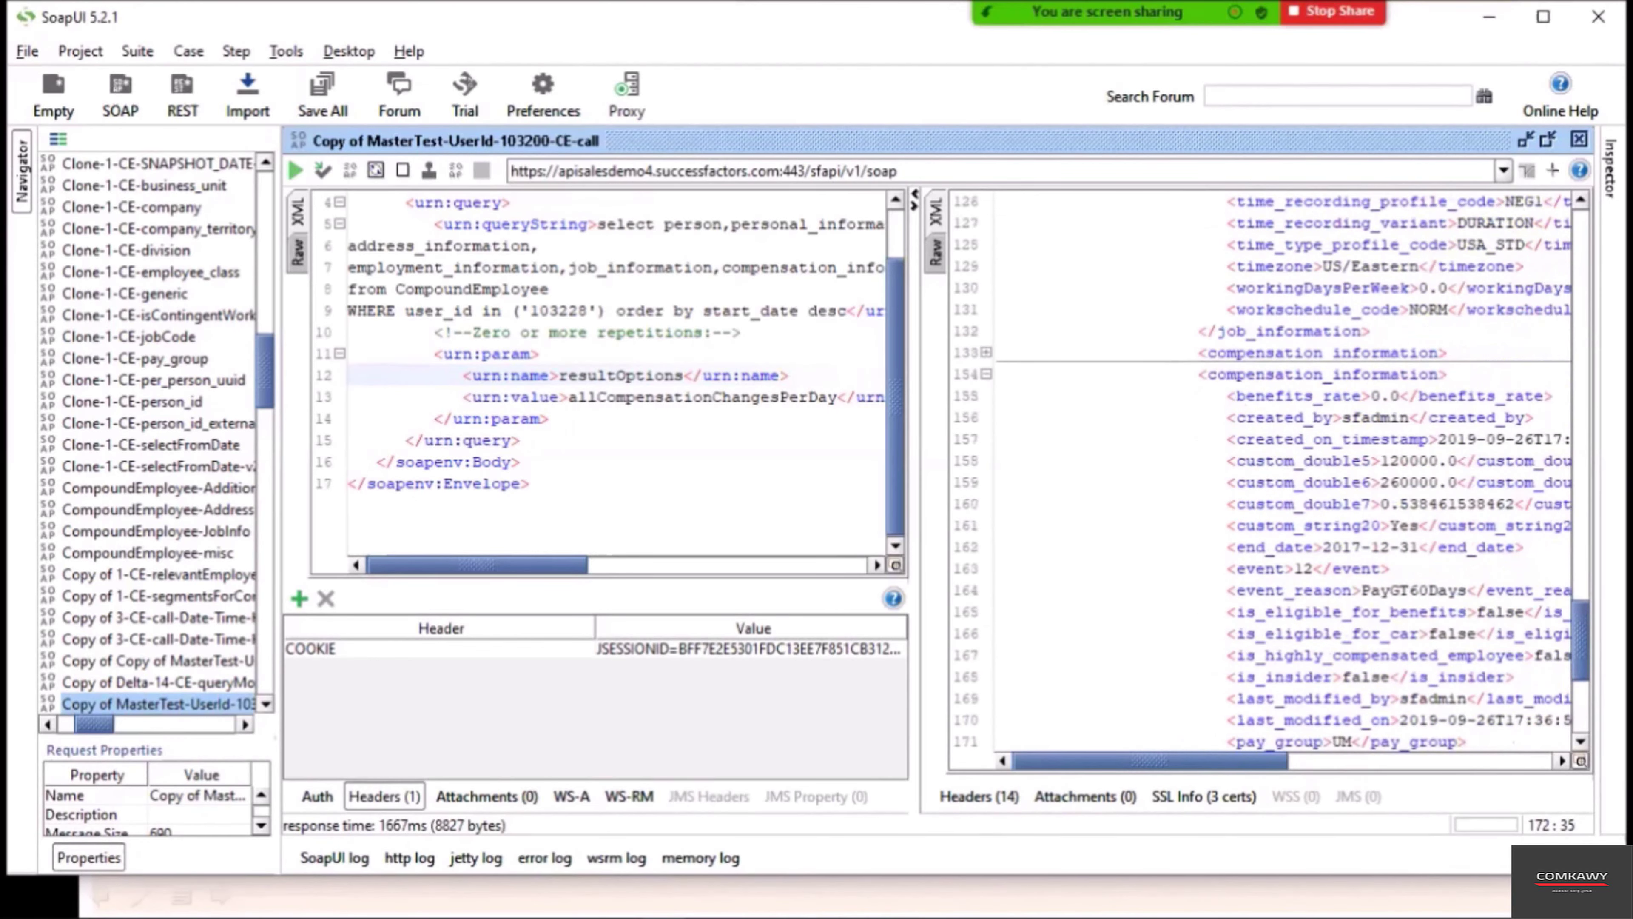
drag(1437, 547, 1323, 547)
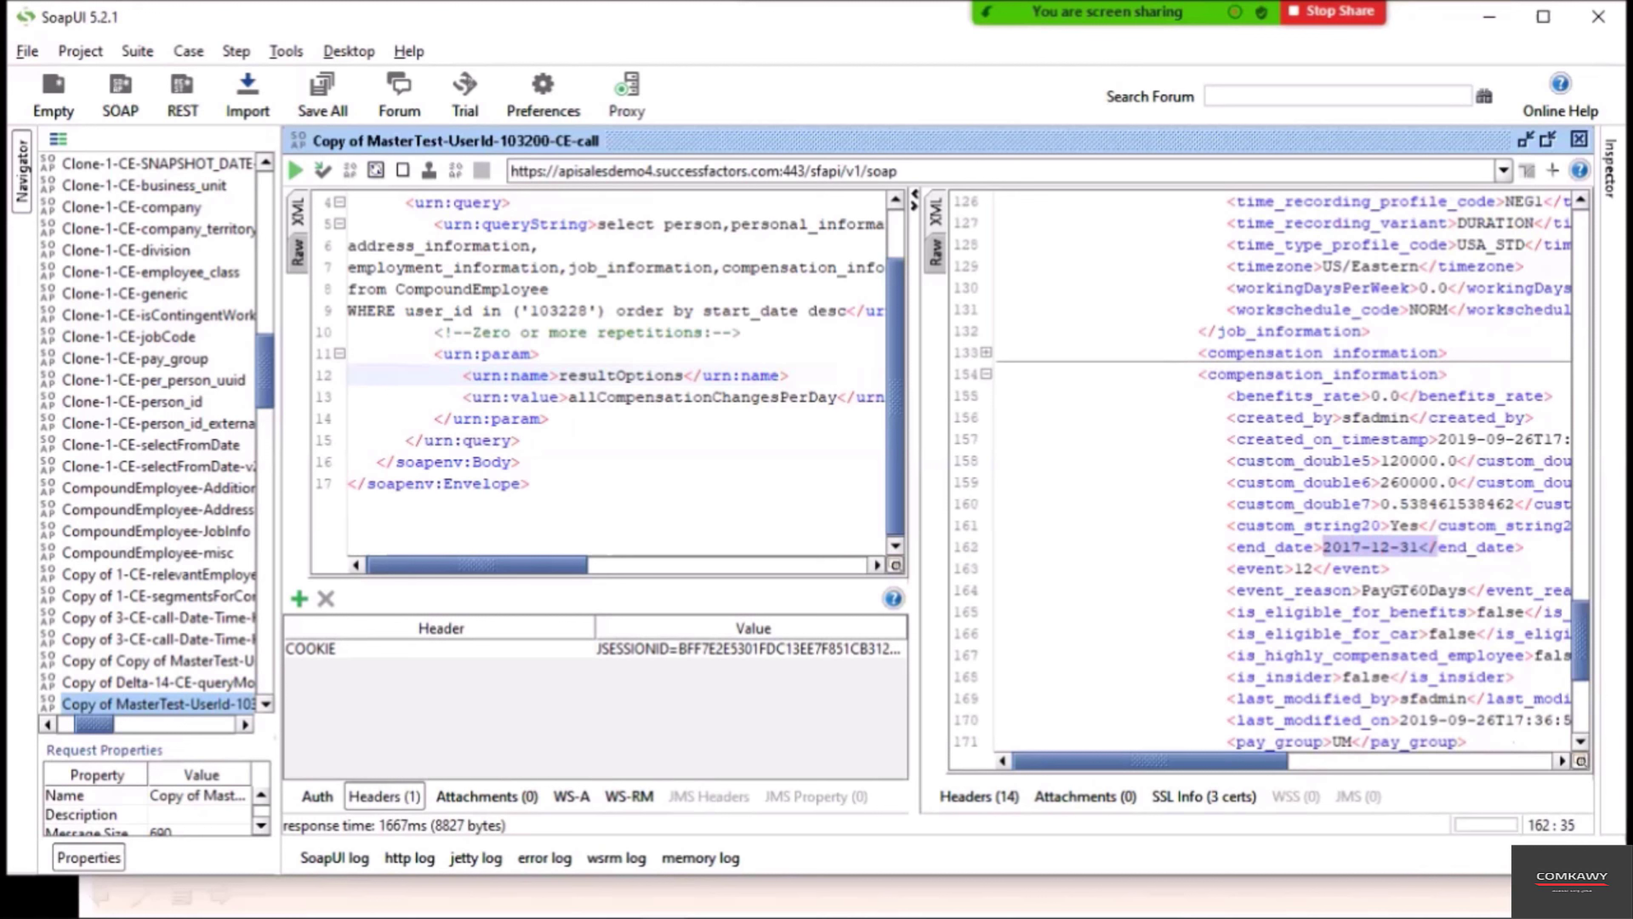
Collapse the second compensation_information segment, check the end_date and start_date in the first one, and leave it collapsed.
click(986, 374)
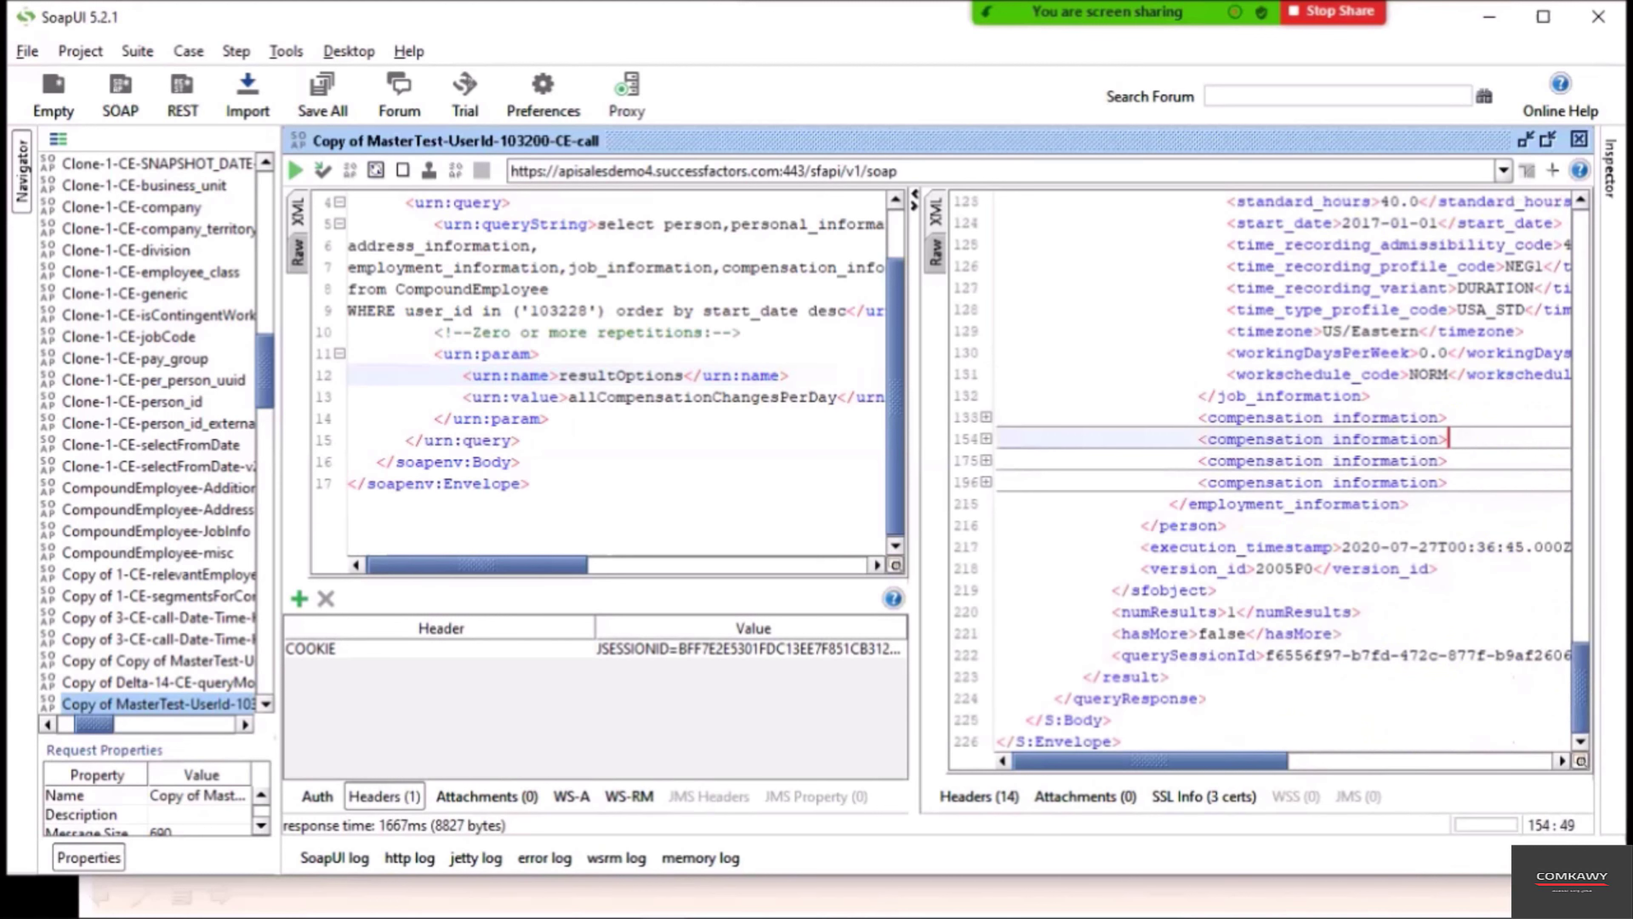
click(986, 417)
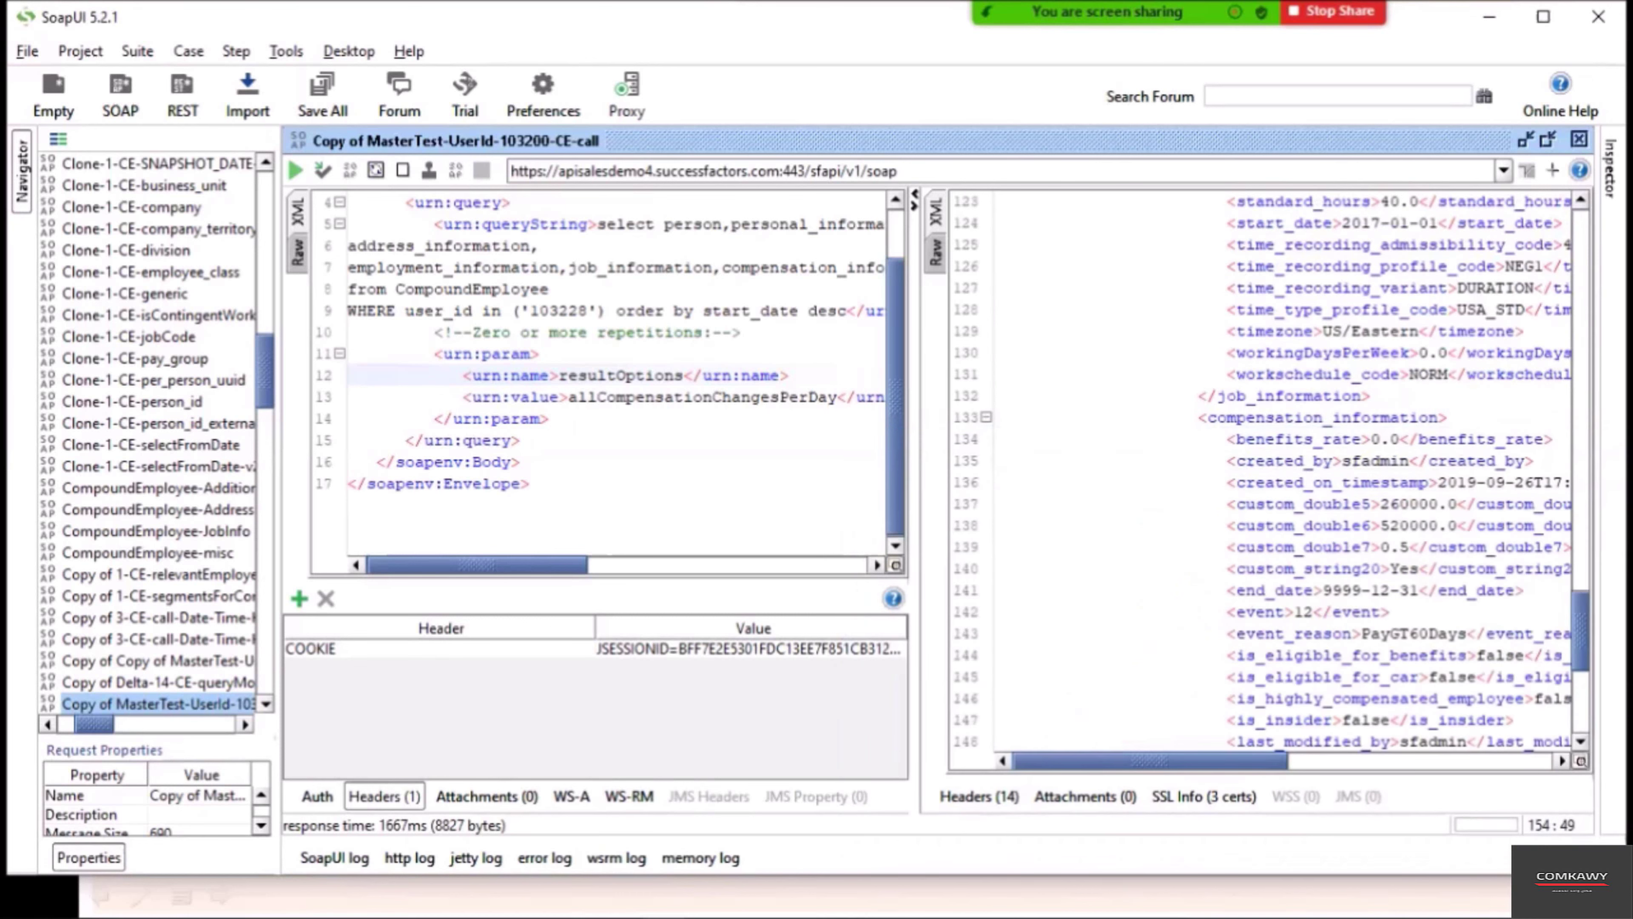
scroll(1260, 474, down, 2)
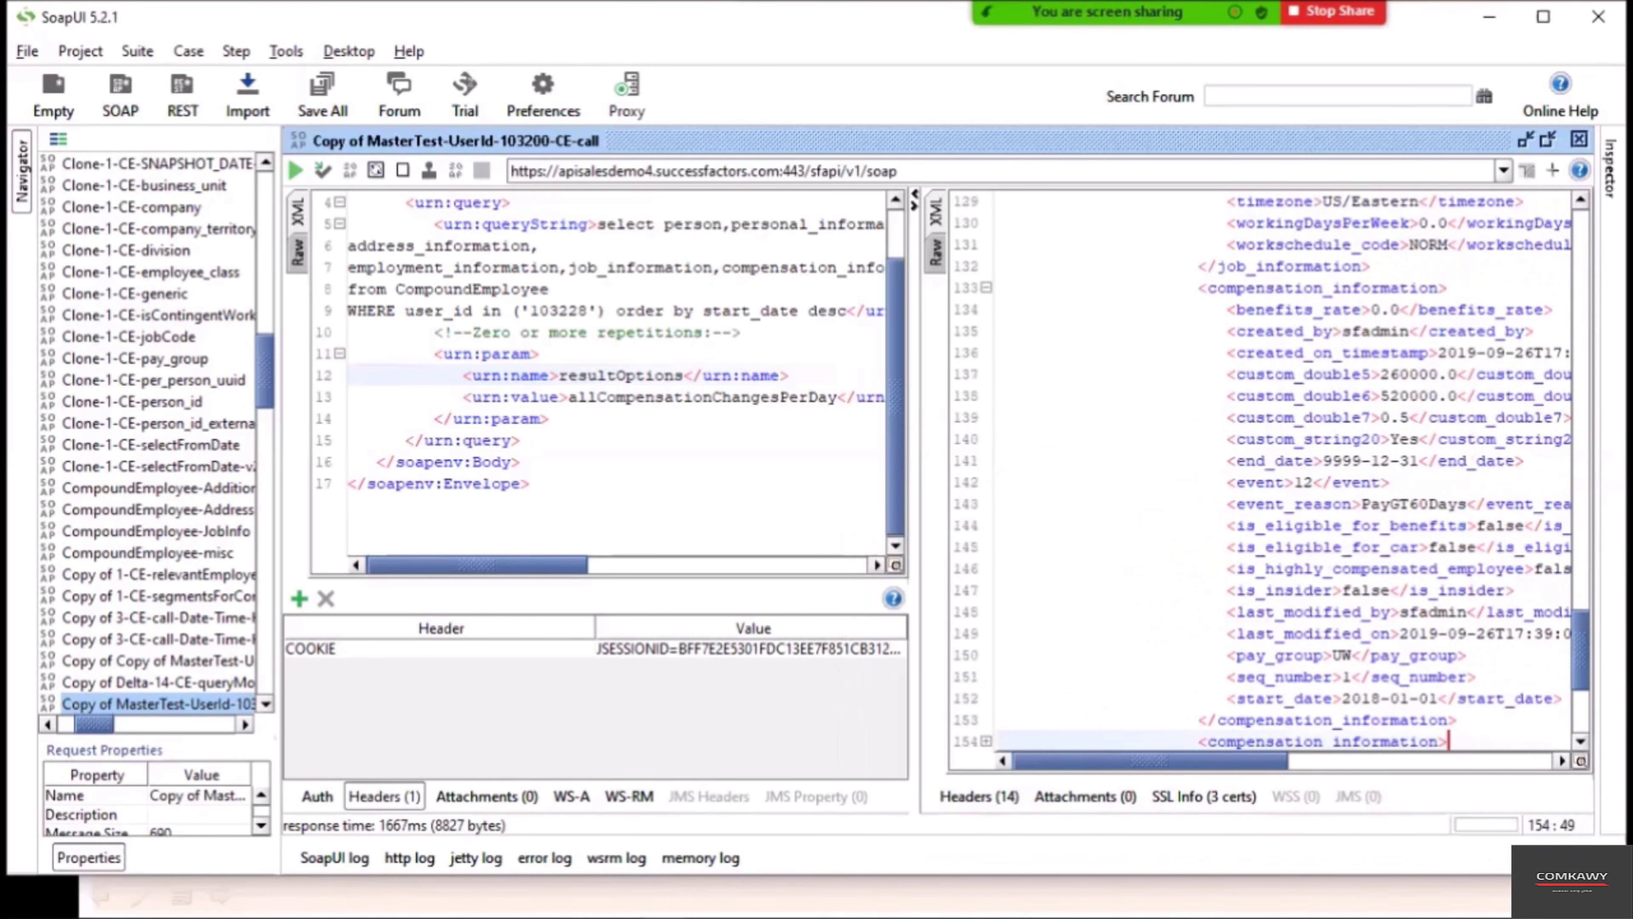
drag(1420, 461, 1315, 461)
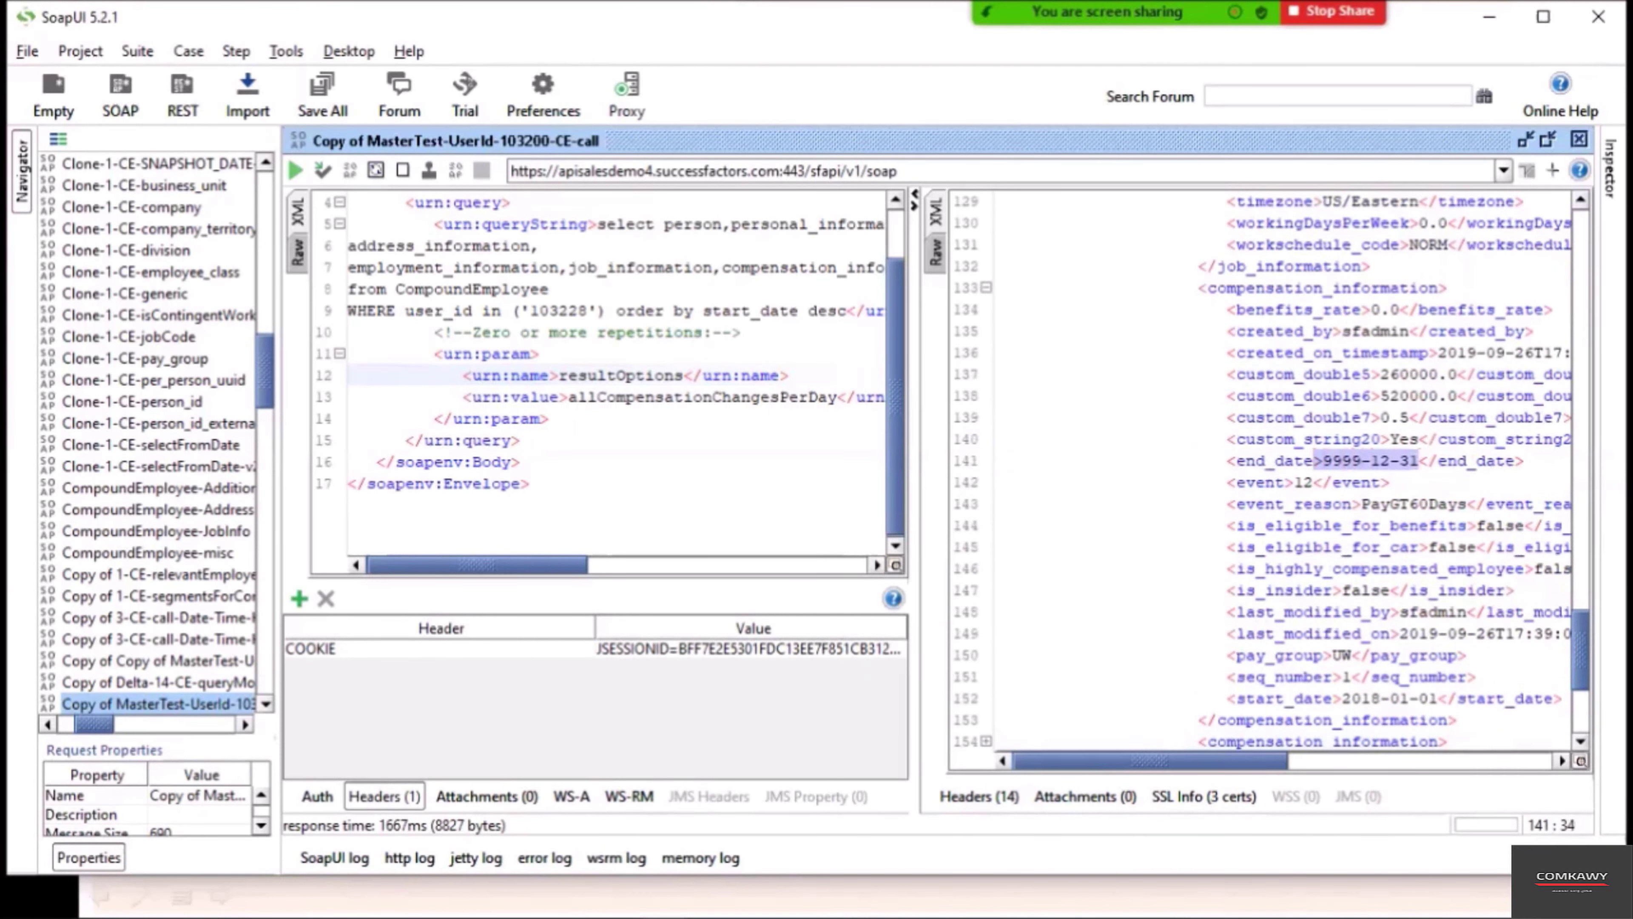
scroll(1315, 460, down, 1)
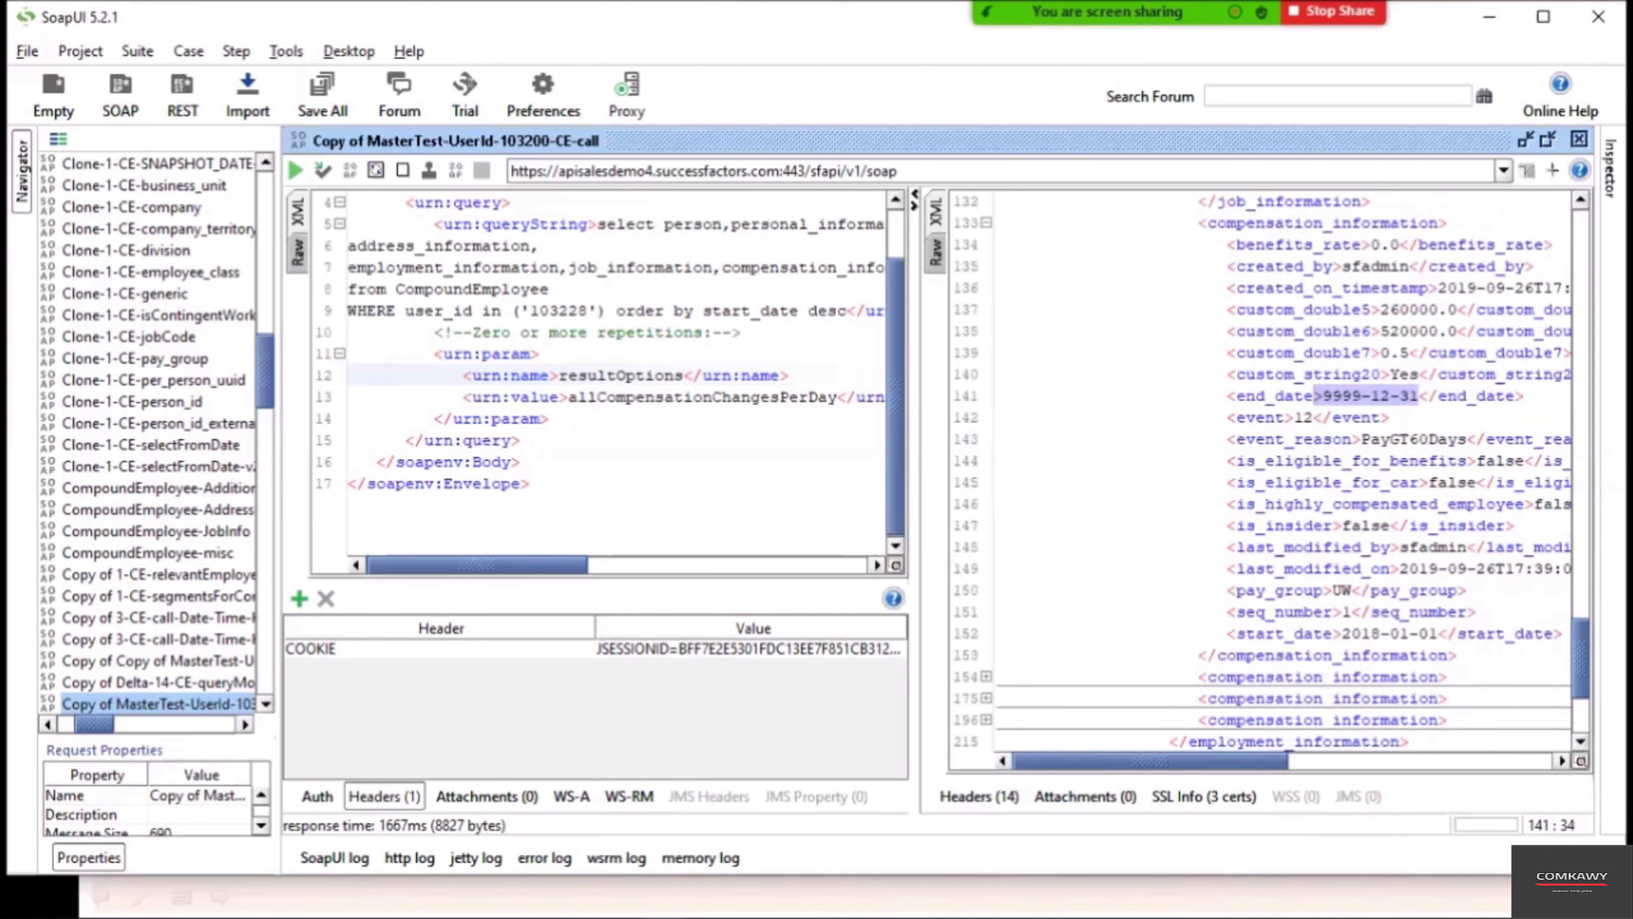
drag(1438, 634, 1311, 634)
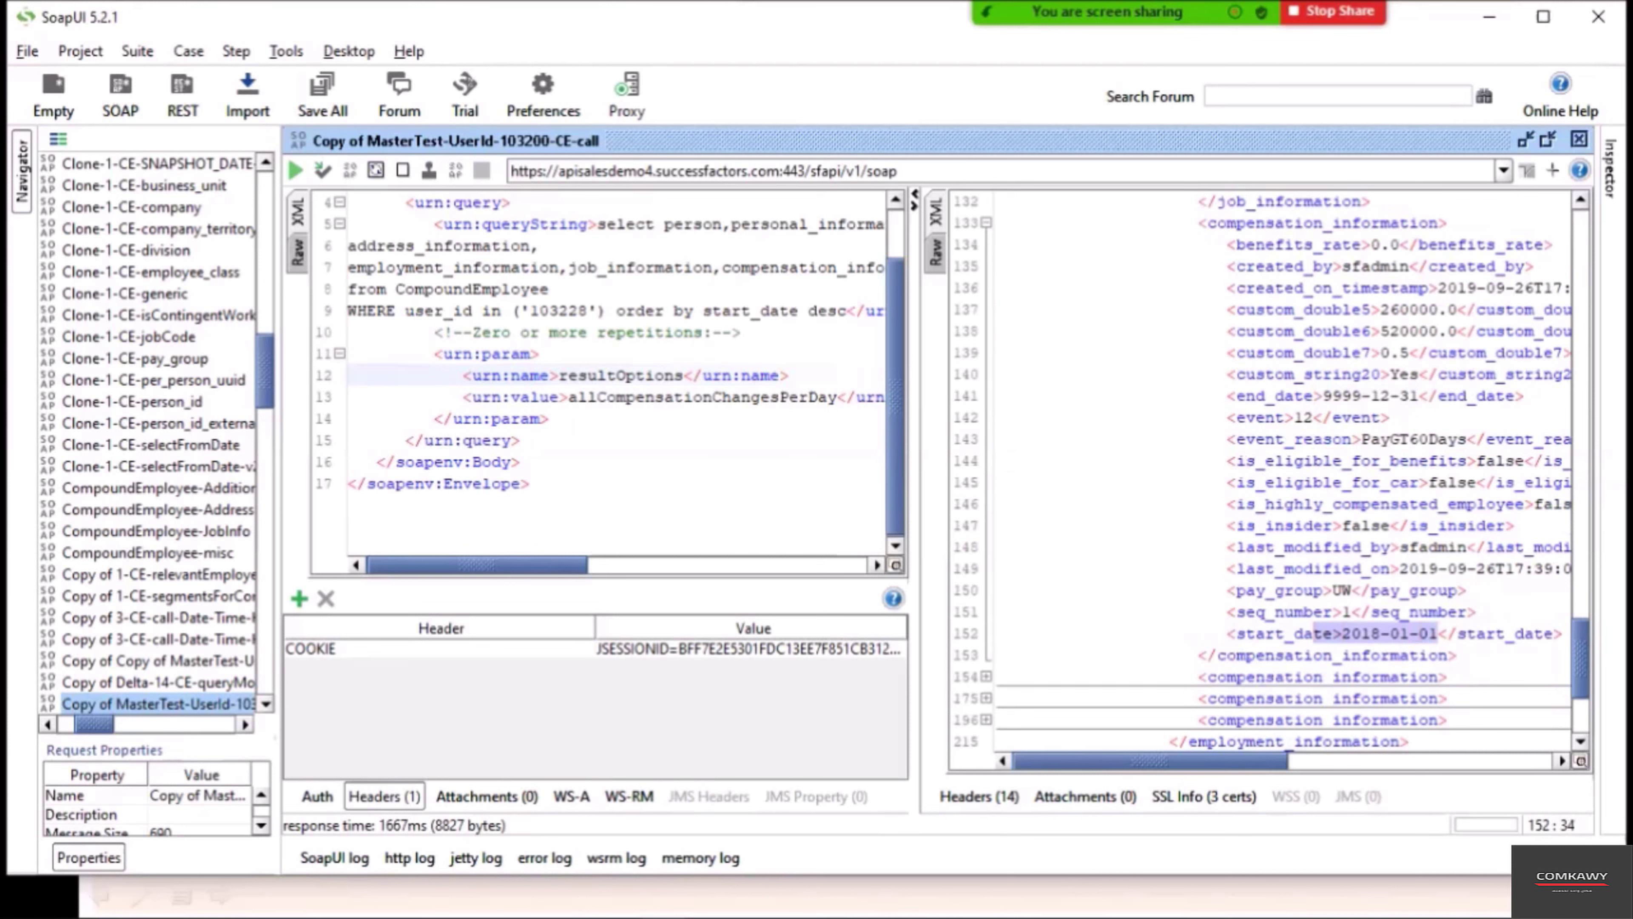
click(986, 223)
Switch to SuccessFactors in Chrome and review the Jan 01, 2018 and Jan 01, 2017 compensation records in the change history.
key(alt+Tab)
key(Tab)
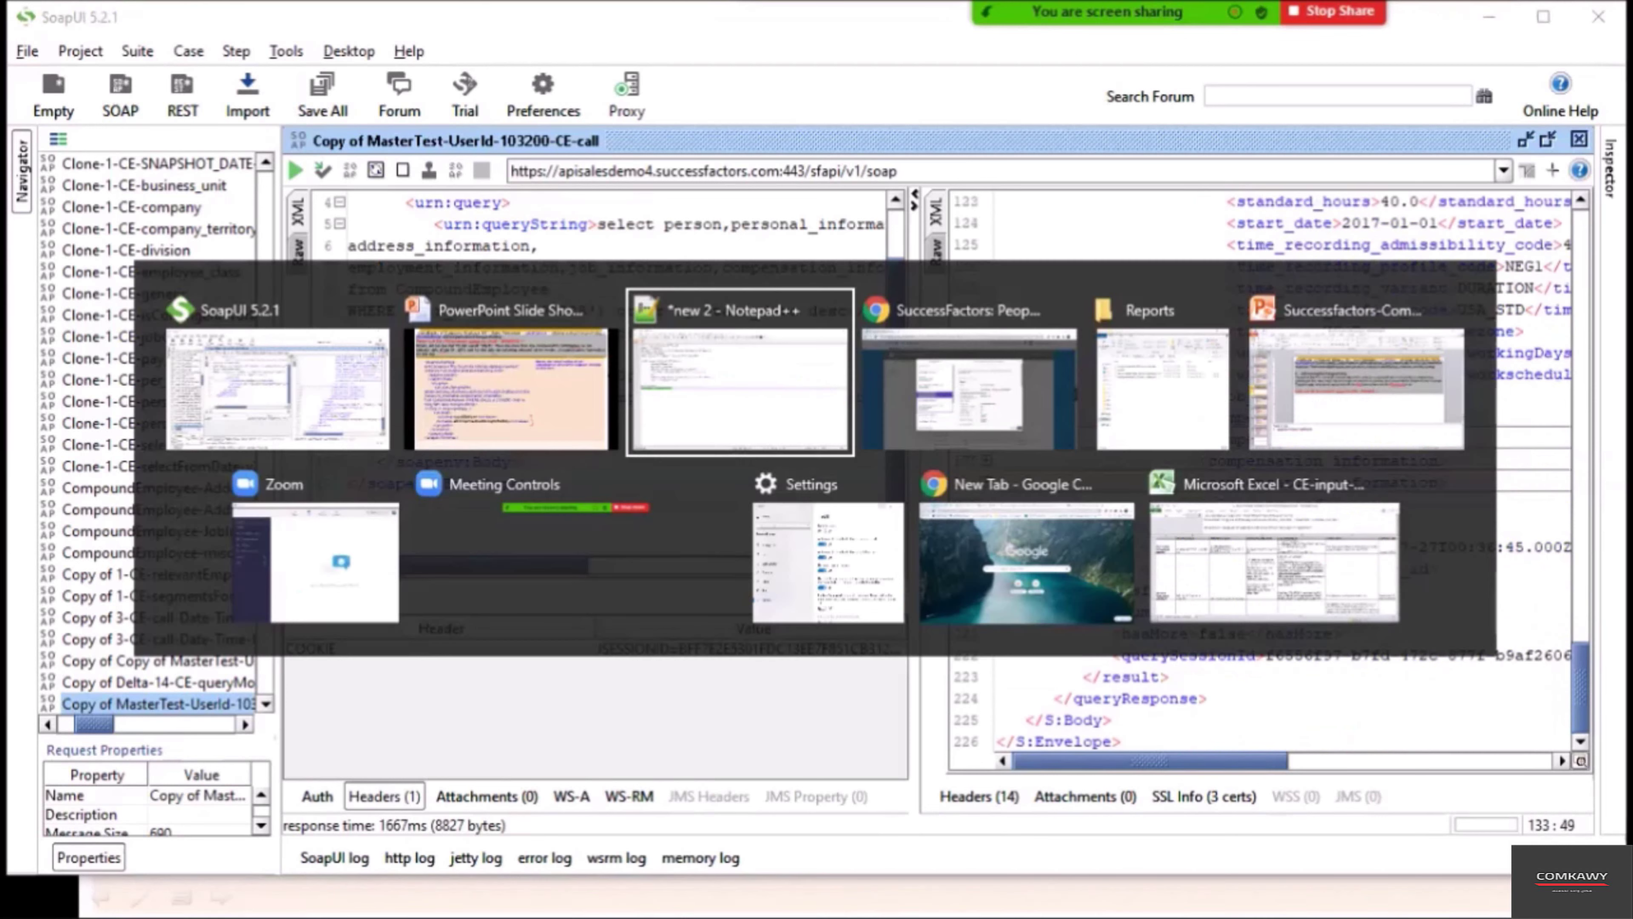
key(Tab)
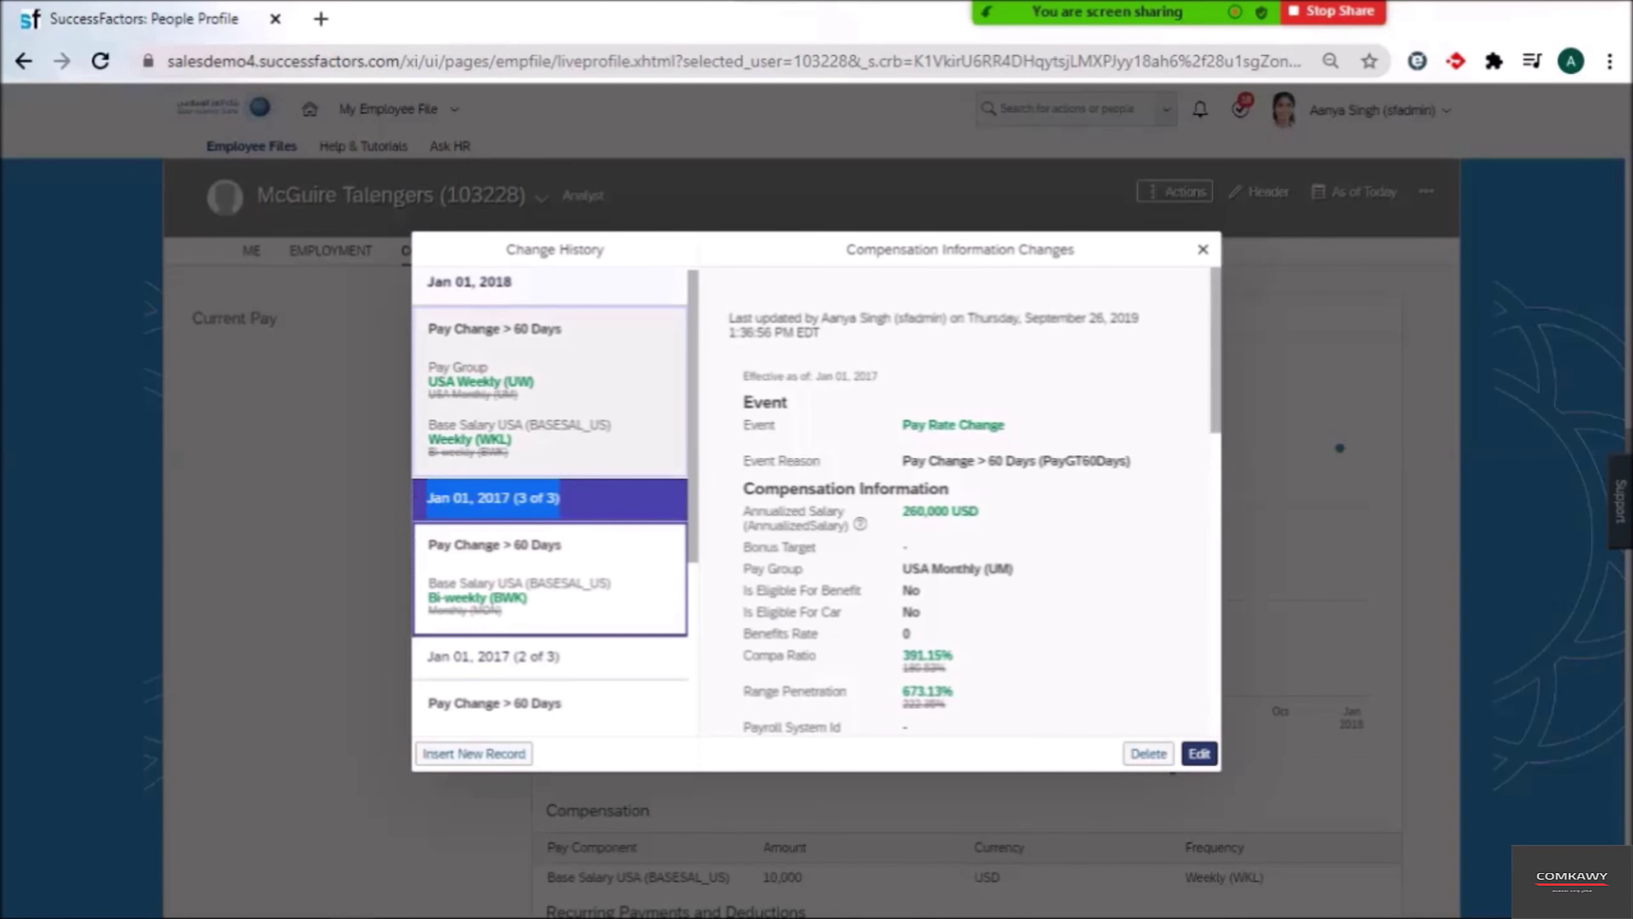
click(550, 399)
click(550, 580)
scroll(550, 580, down, 1)
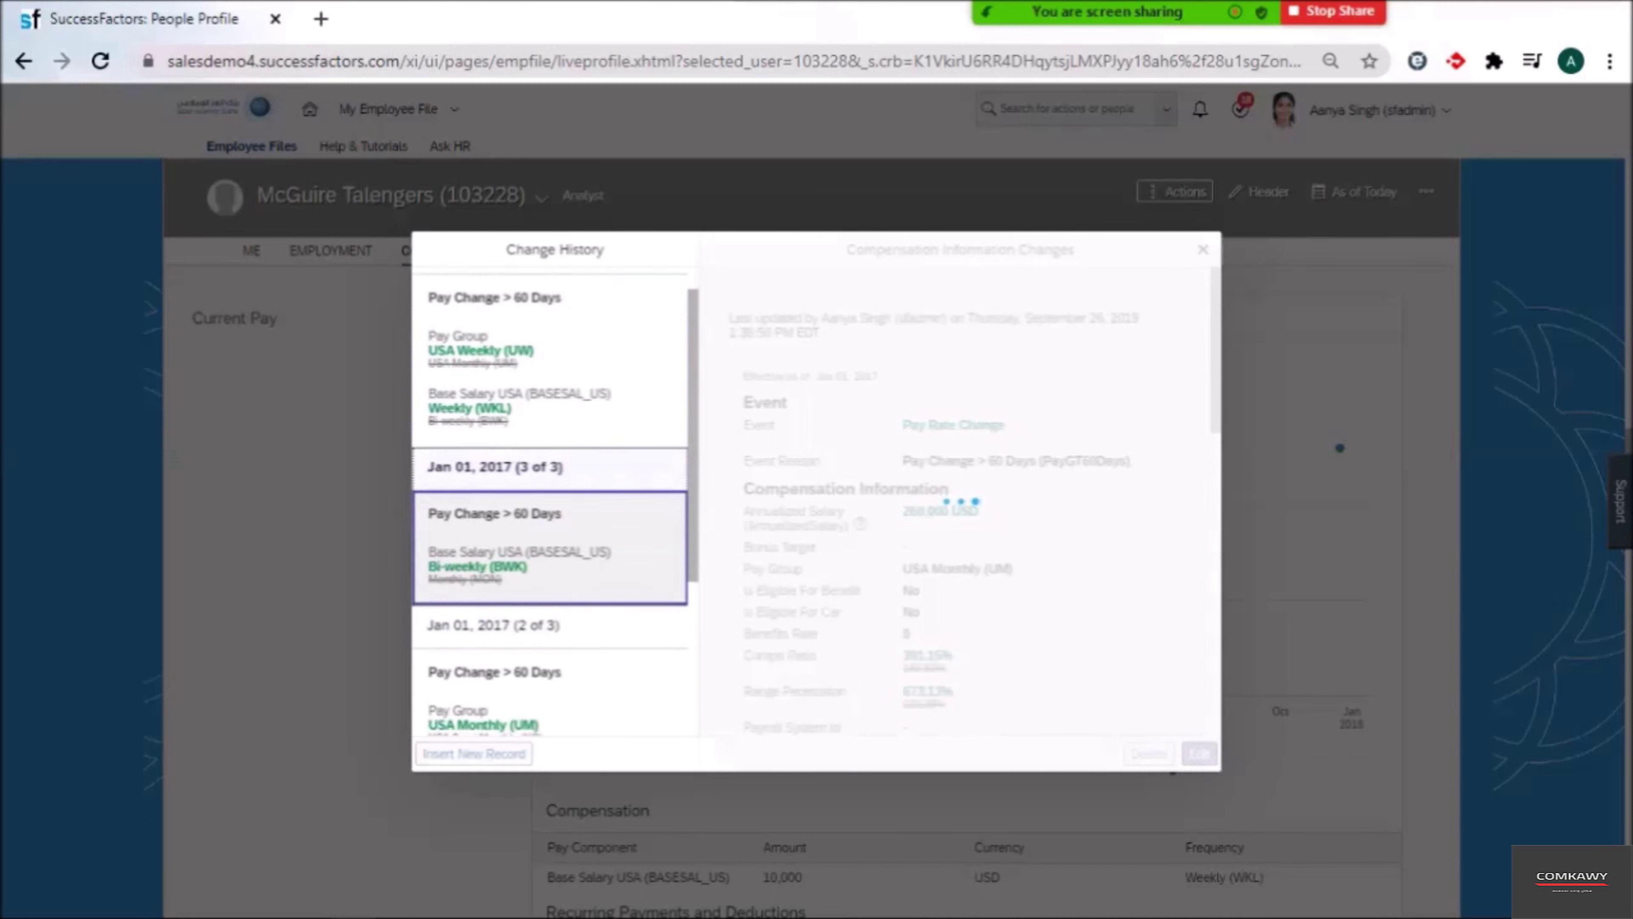
scroll(550, 502, down, 3)
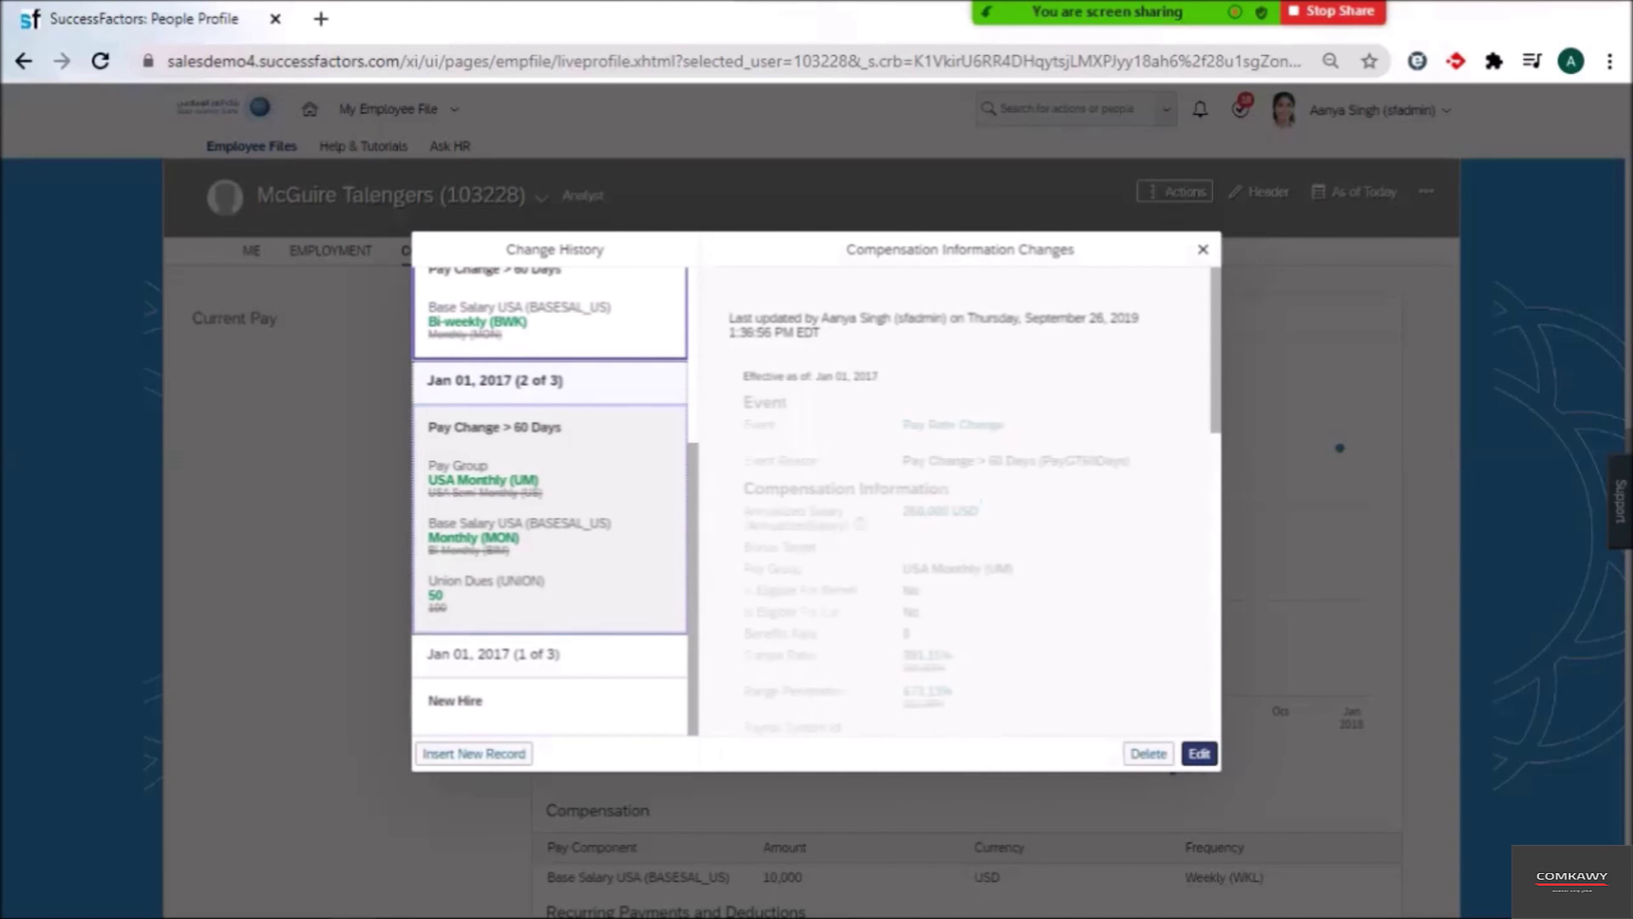
click(550, 519)
click(550, 705)
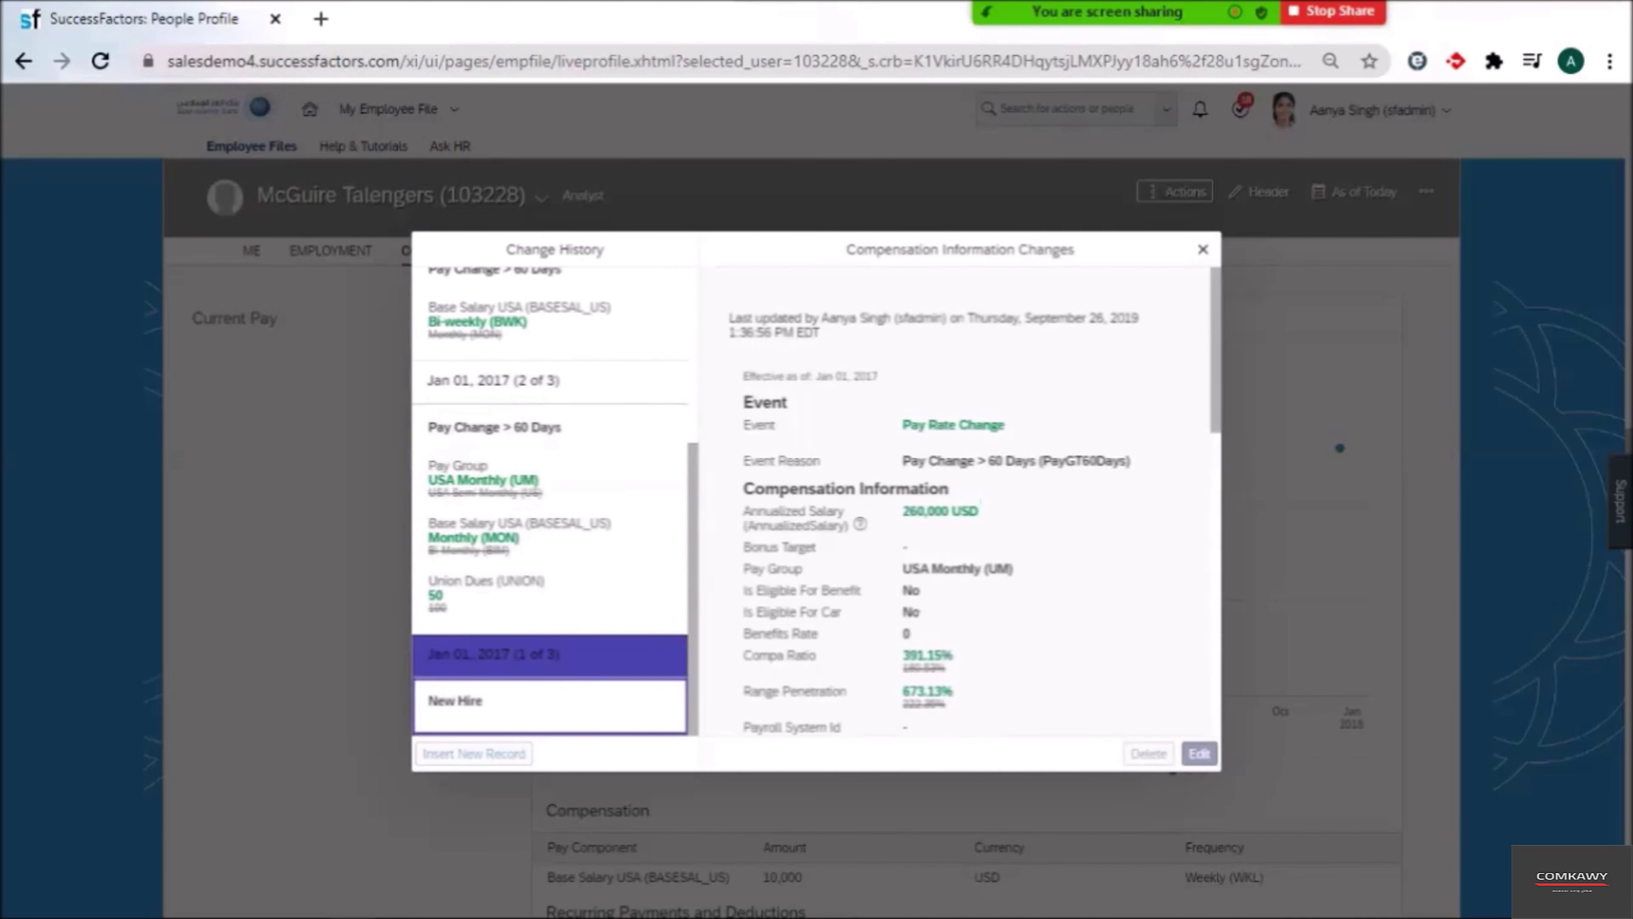
Switch to the PowerPoint slide show and advance to the slide on the EFFECTIVE_END_DATE filter with allCompensationChangesPerDay.
key(alt+Tab)
key(alt+Tab)
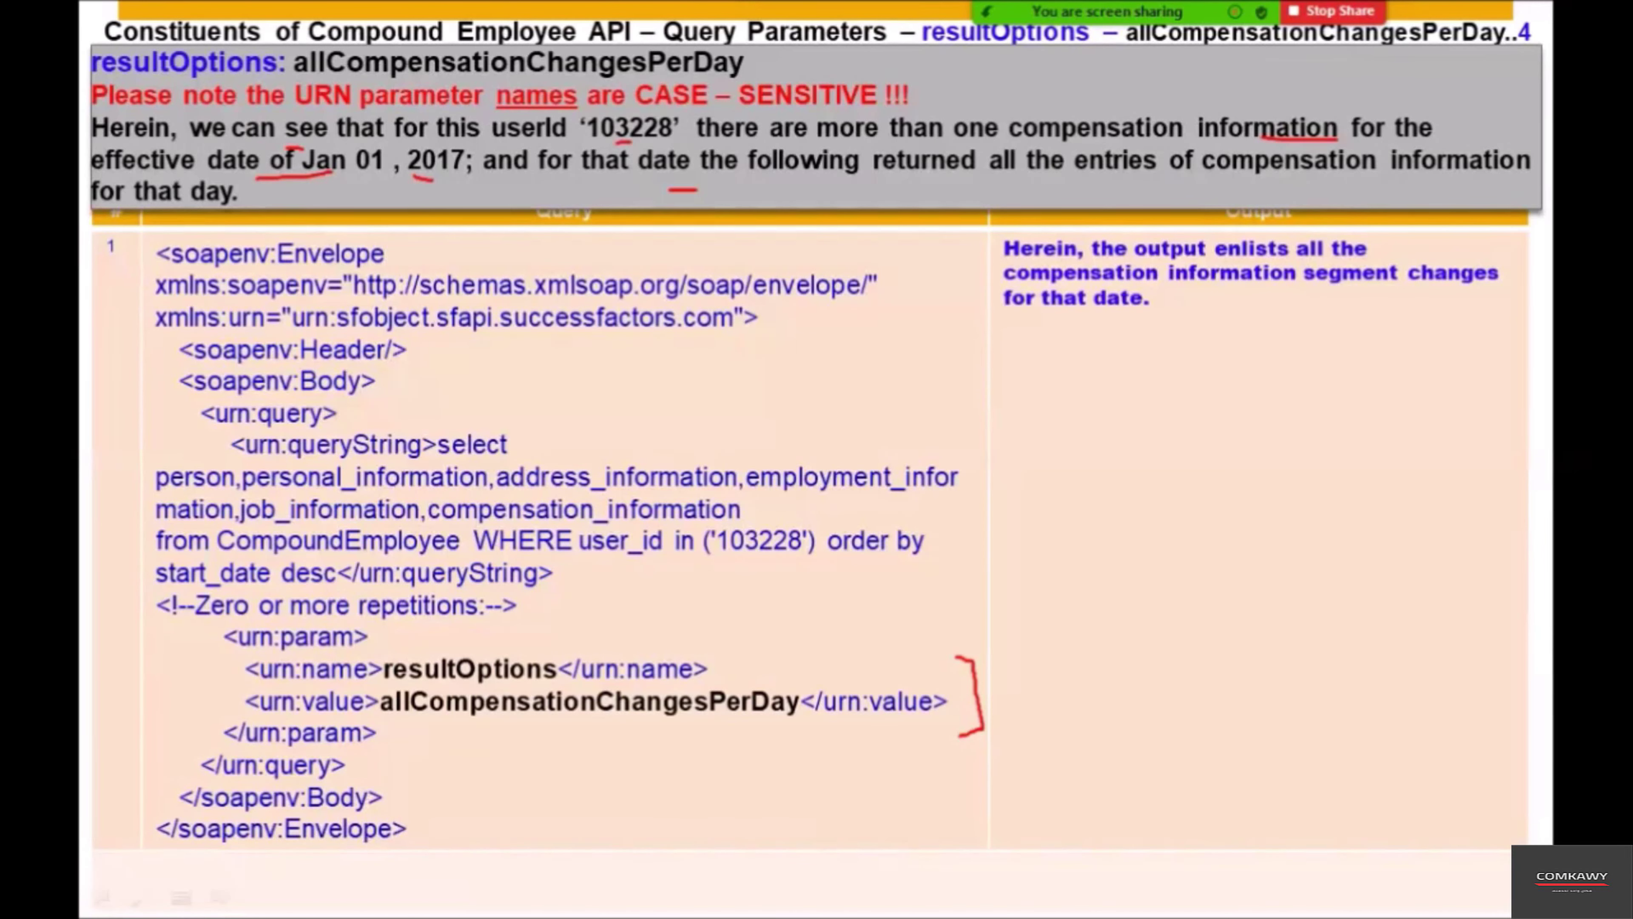
key(Right)
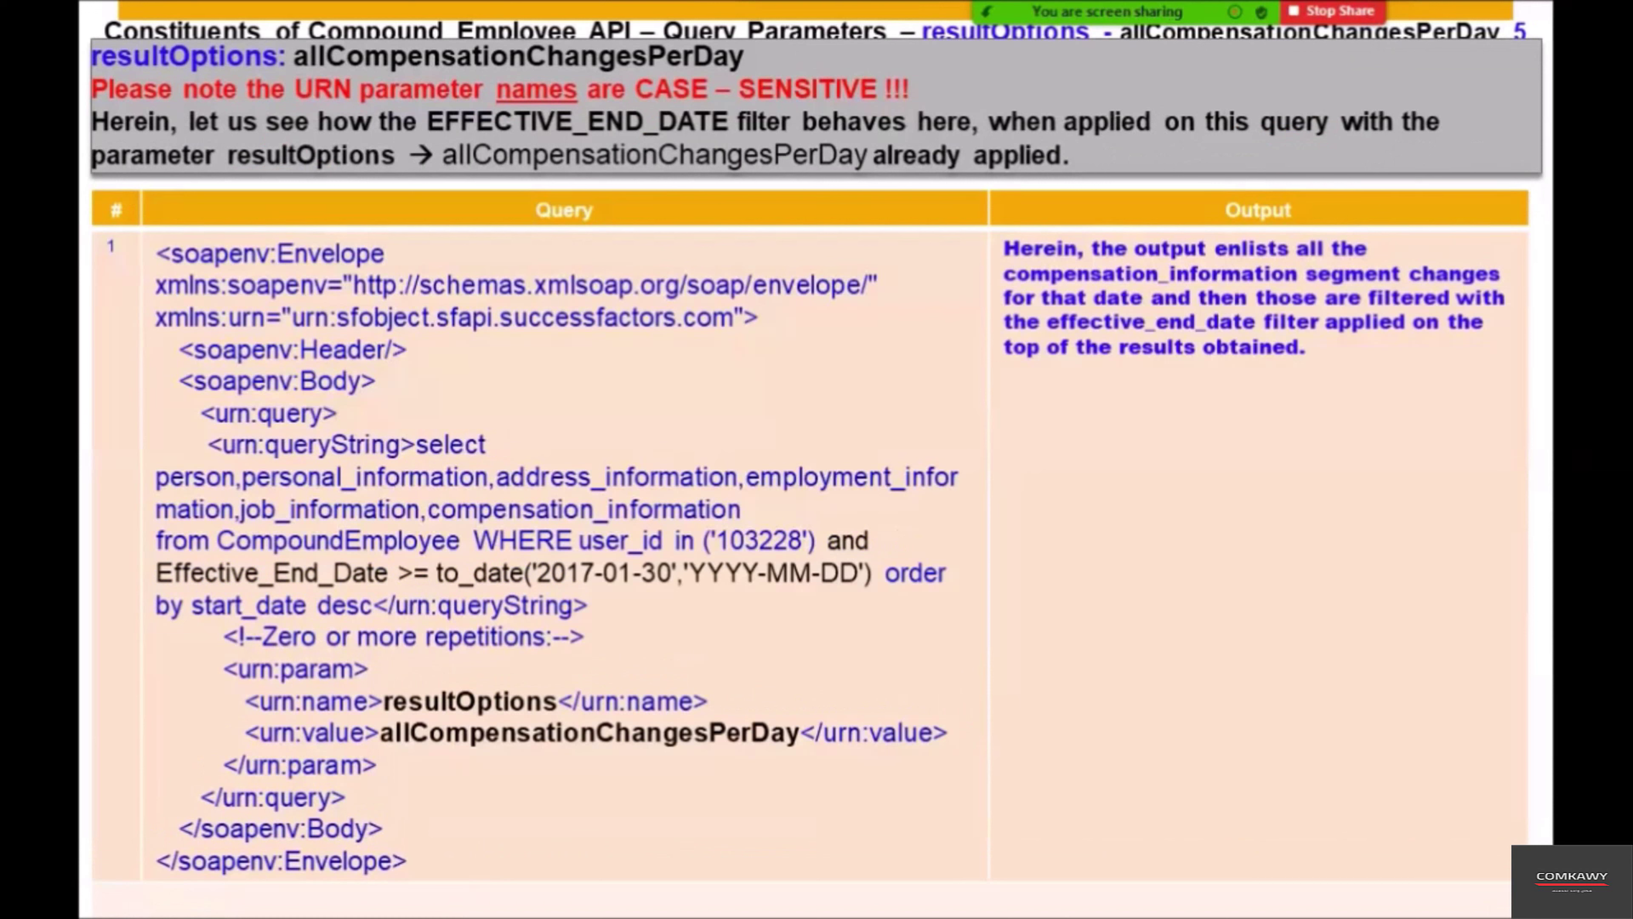
Underline in red the slide's key introductory words and the query condition Effective_End_Date >= to_date('2017-01-30','YYYY-MM-DD').
drag(227, 138, 247, 140)
drag(1128, 151, 1149, 151)
drag(371, 168, 399, 168)
drag(826, 555, 863, 554)
drag(212, 589, 236, 590)
drag(355, 588, 382, 593)
drag(668, 600, 541, 597)
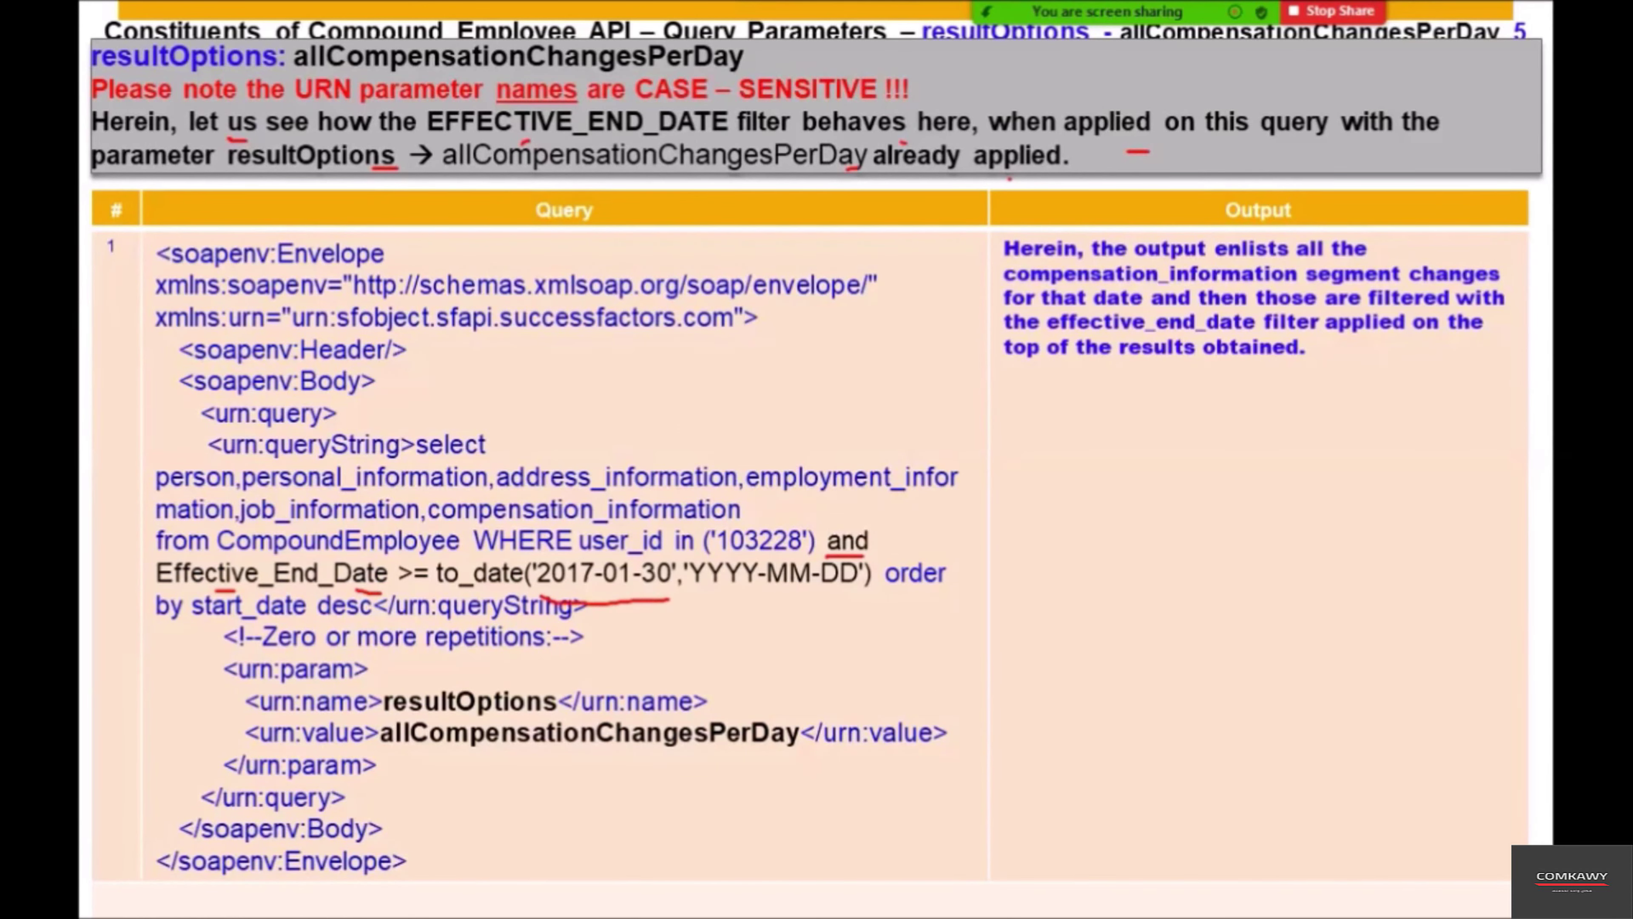
Switch to the Excel workbook CE-input-parameter-operators-where-param-Compare-V1.xlsx and maximize its window.
key(alt+Tab)
key(alt+Tab)
key(alt+Tab)
key(alt+Tab)
key(alt+Tab)
key(alt+Tab)
key(alt+Tab)
key(alt+Tab)
key(alt+Tab)
key(alt+Tab)
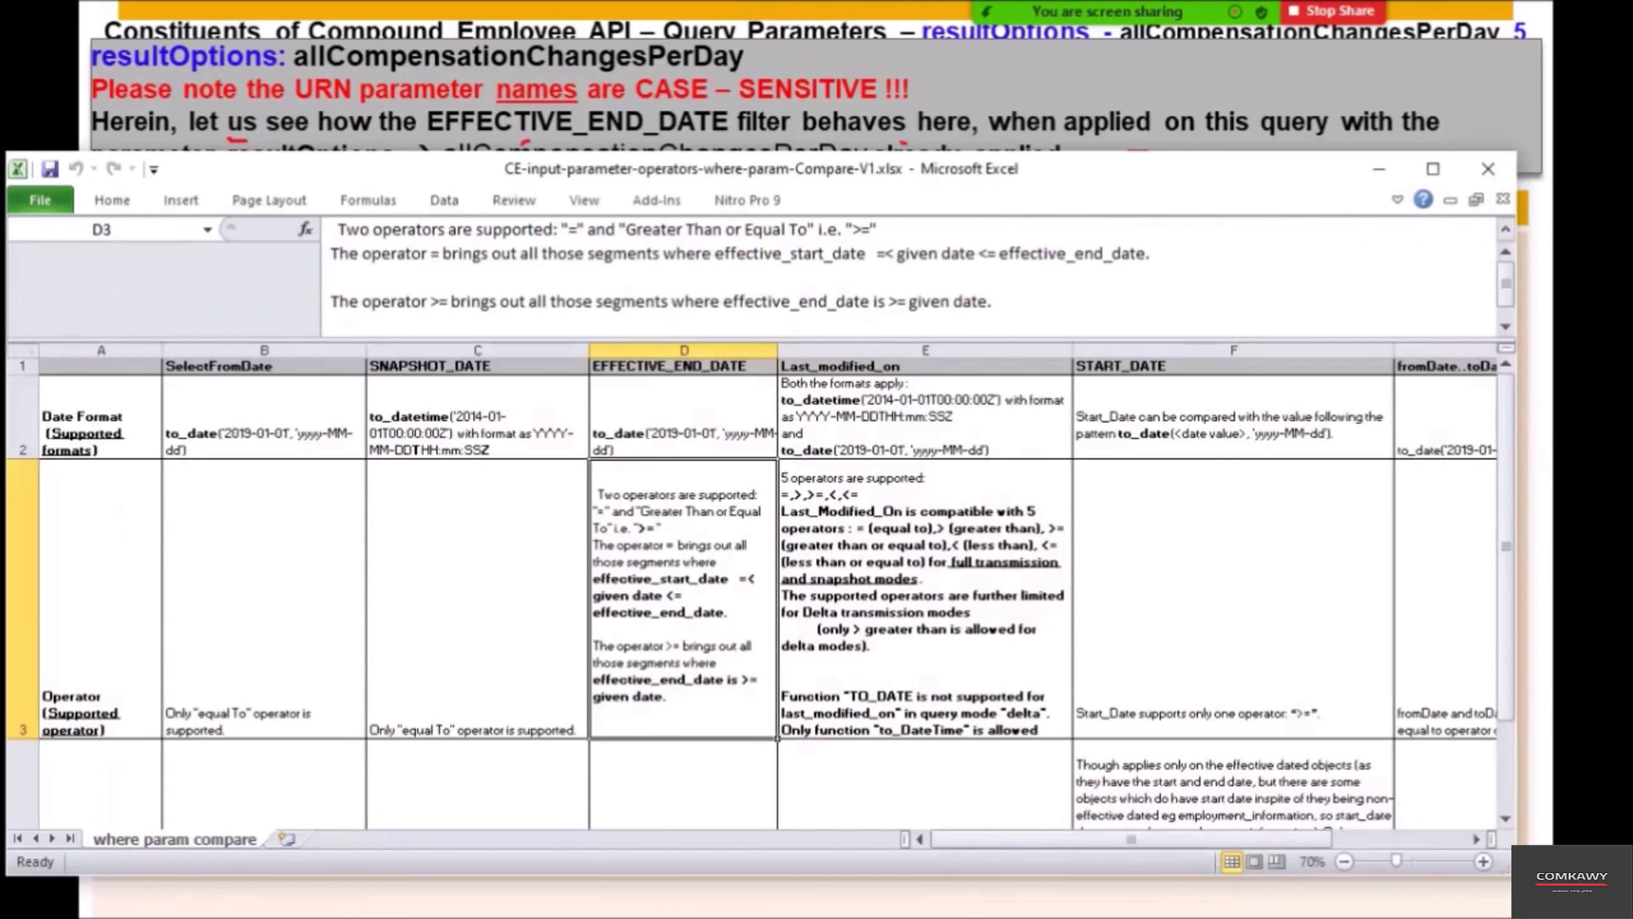
key(super+Up)
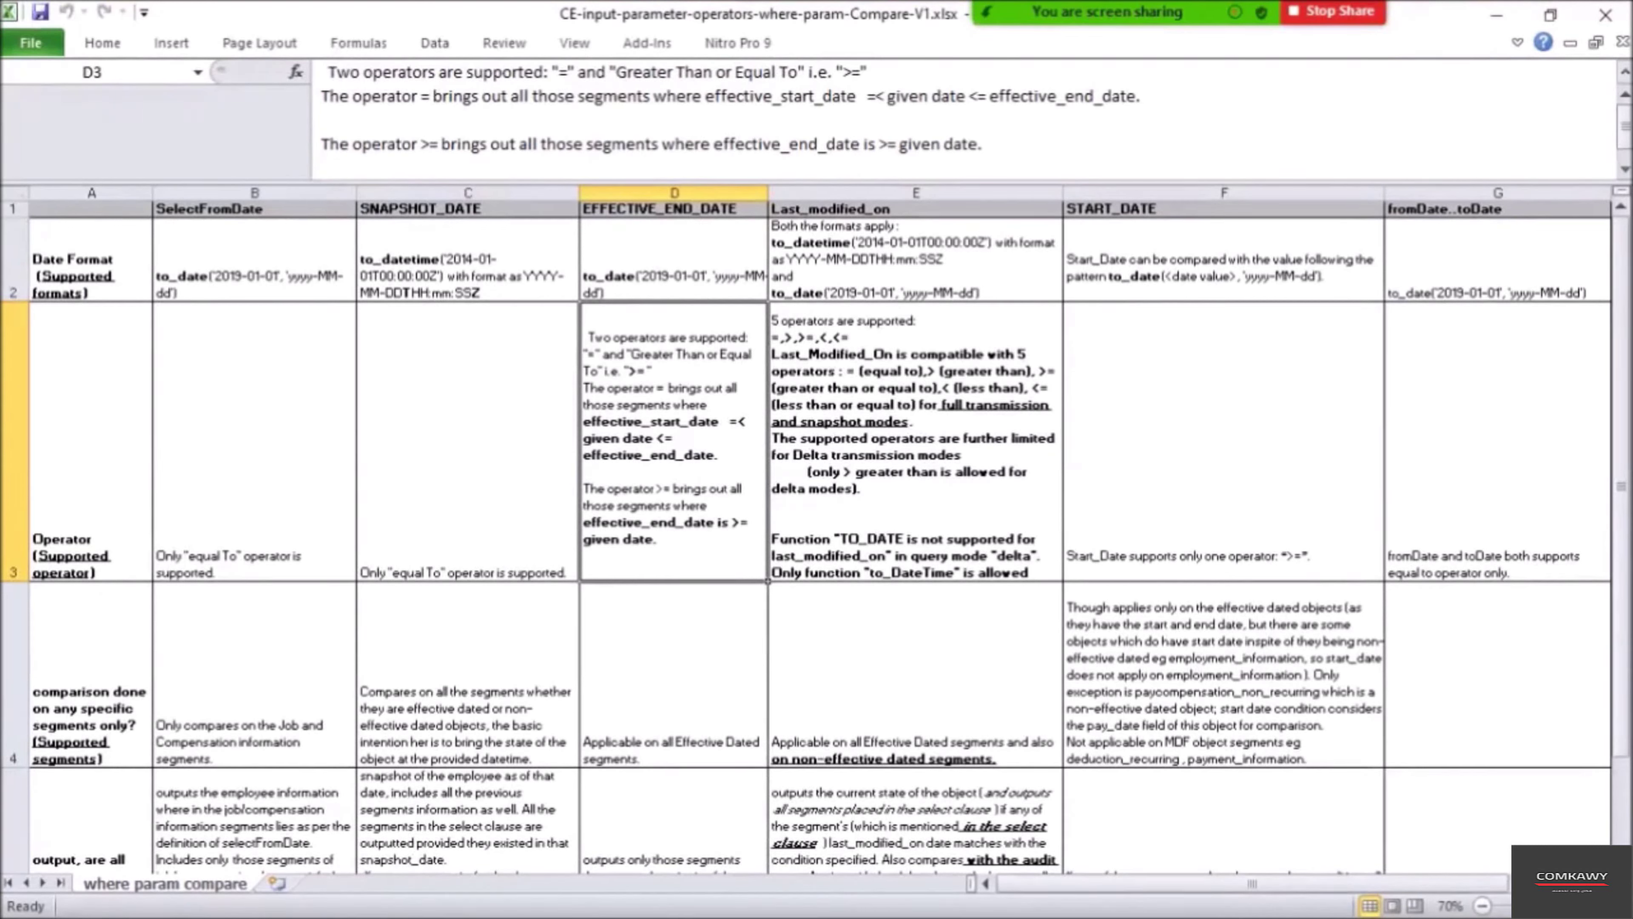
Highlight the "effective_end_date is >= given date" rule within cell D3 to examine how the >= operator filters segments.
double_click(739, 523)
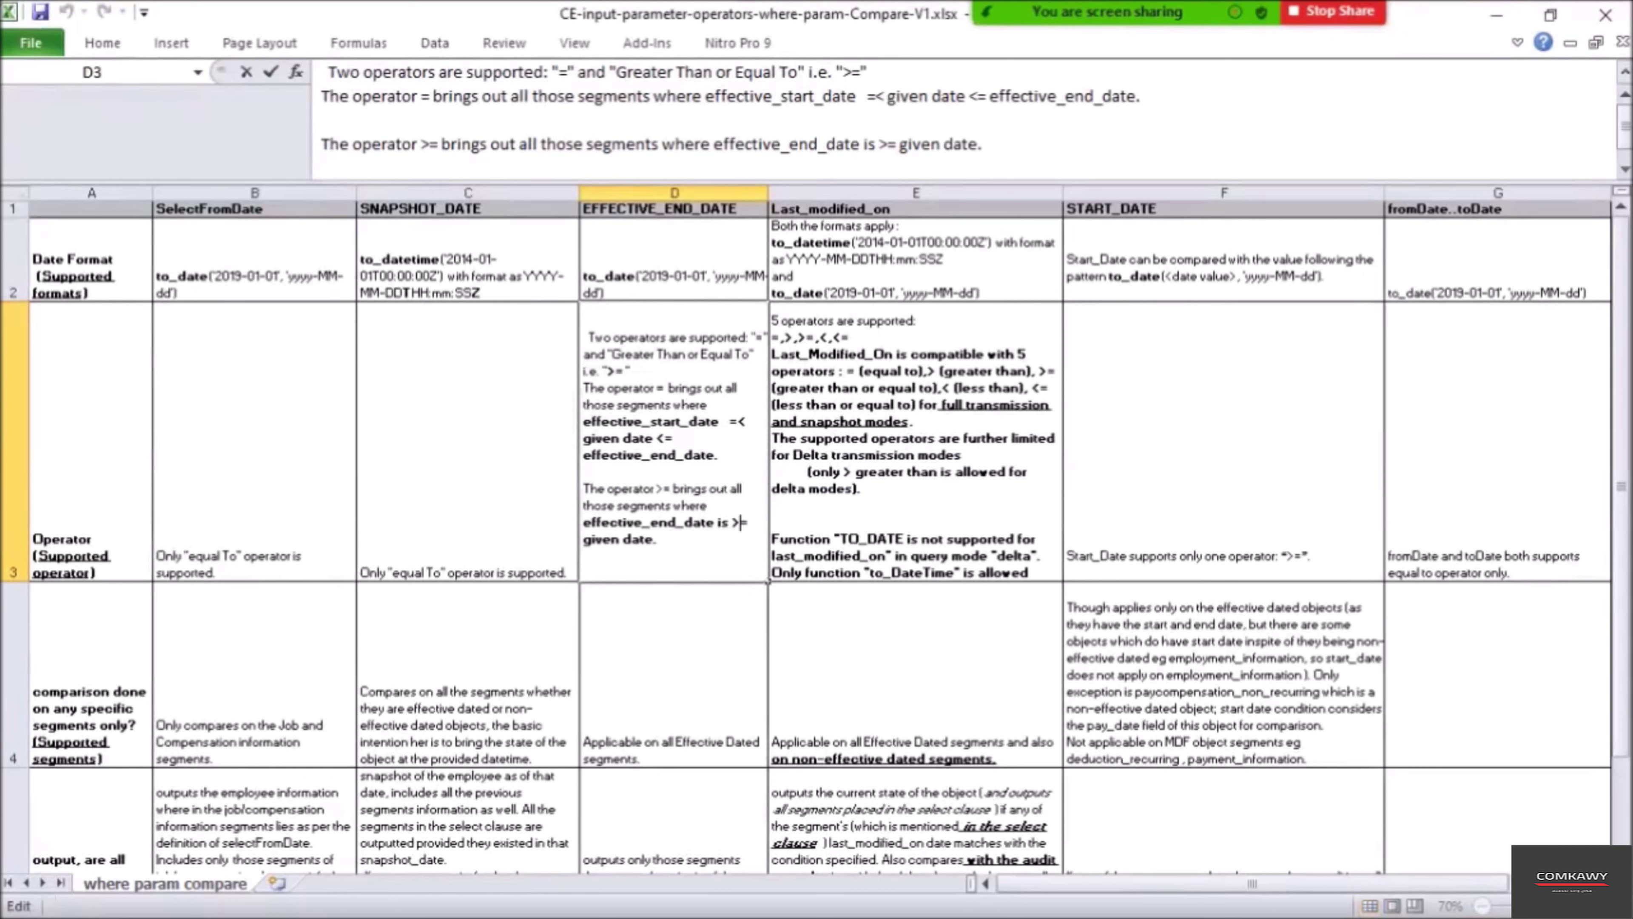
drag(728, 523, 750, 522)
double_click(649, 523)
double_click(639, 540)
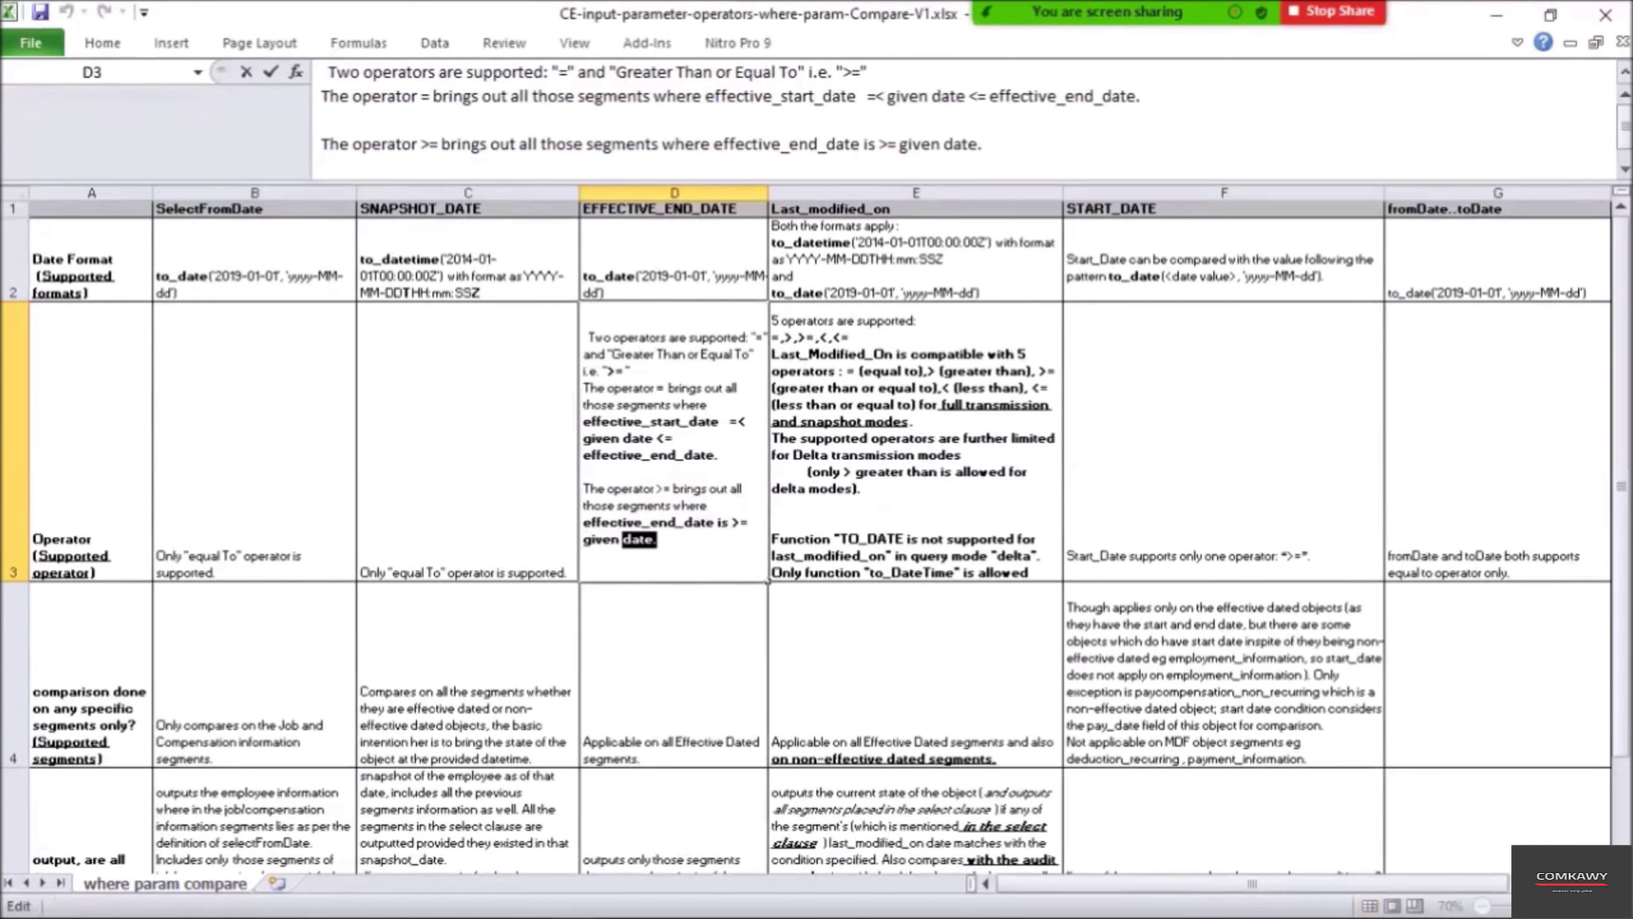
Switch back to the PowerPoint slide show to review the query with the EFFECTIVE_END_DATE filter and allCompensationChangesPerDay.
key(alt+Tab)
key(alt+Tab)
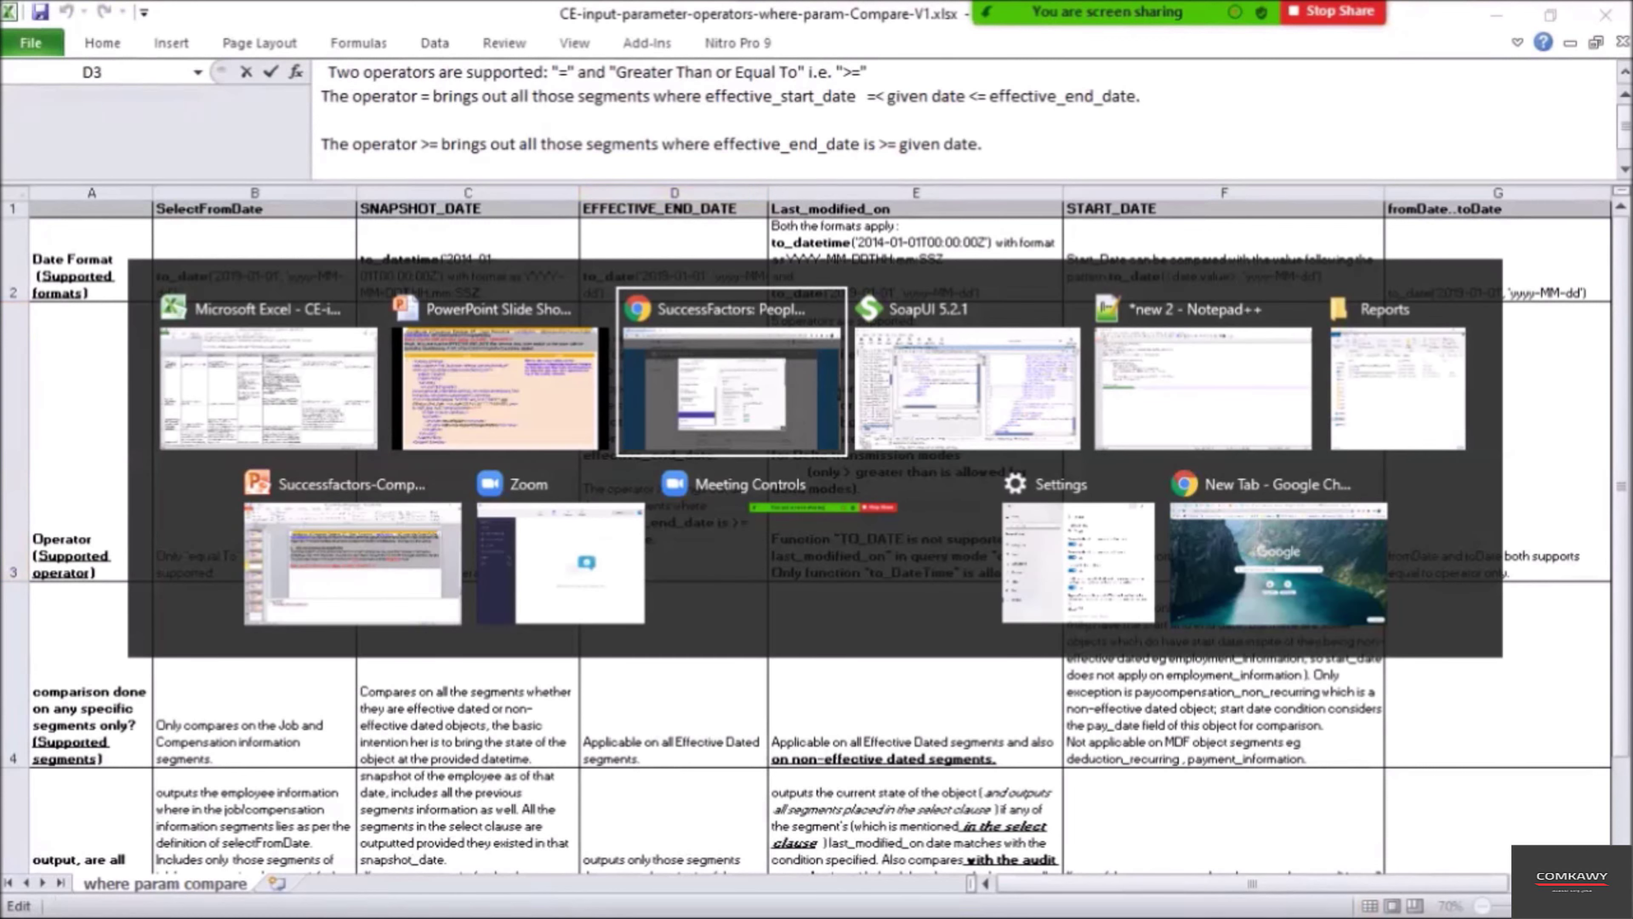
key(alt+shift+Tab)
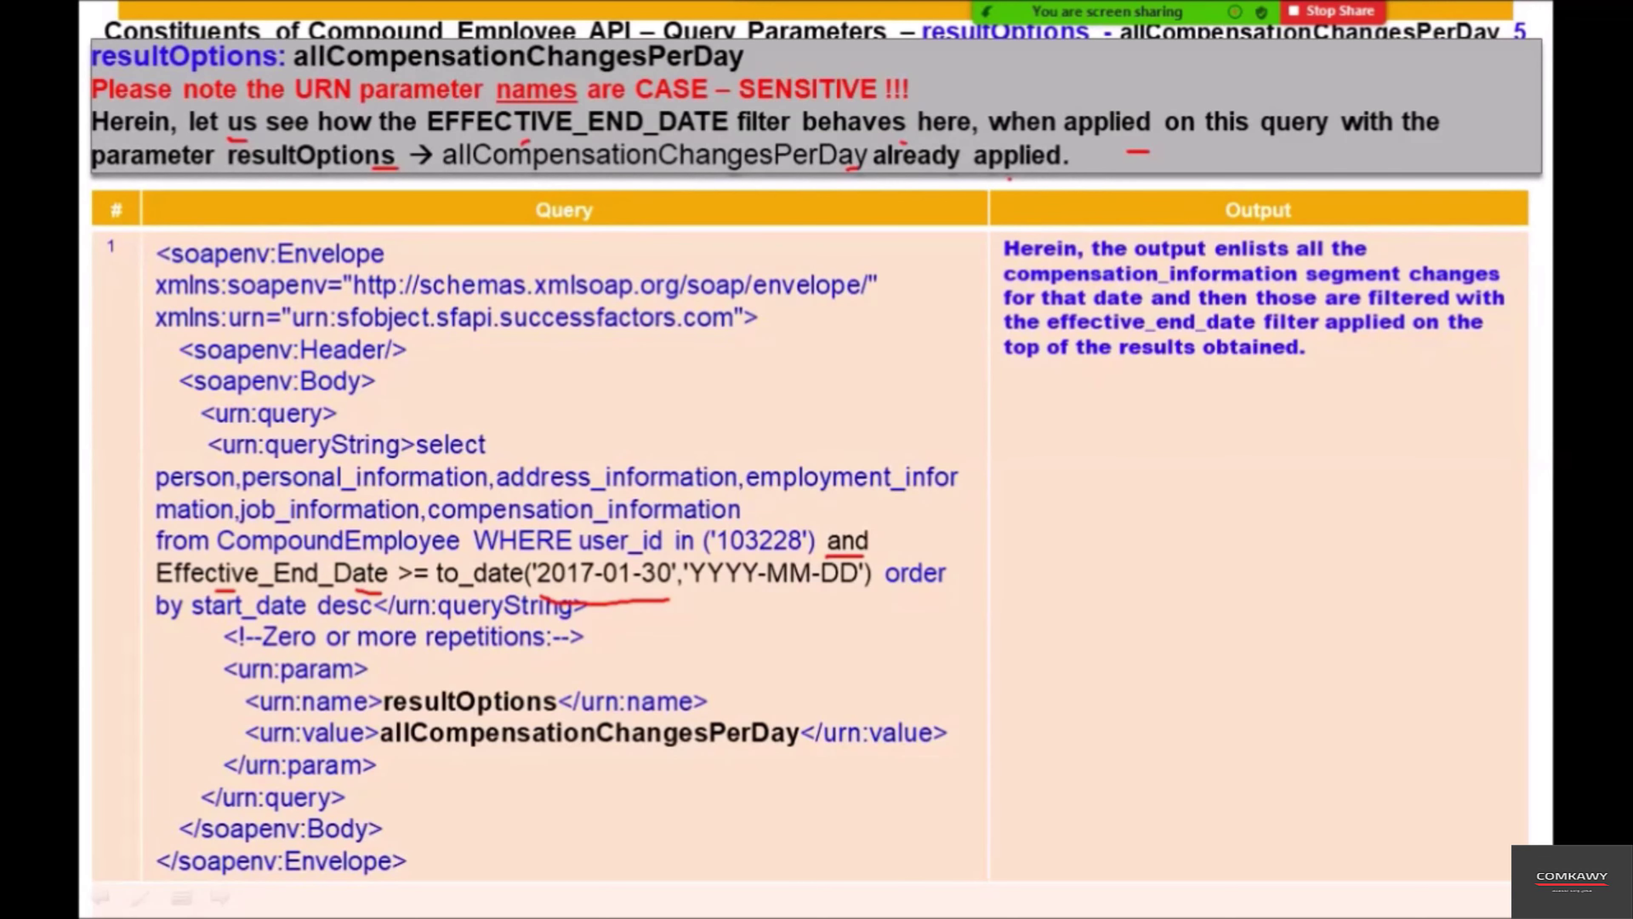
Switch to the SuccessFactors compensation change history and examine its Jan 01, 2017 and Jan 01, 2018 entries against the slide's filter date.
key(alt+Tab)
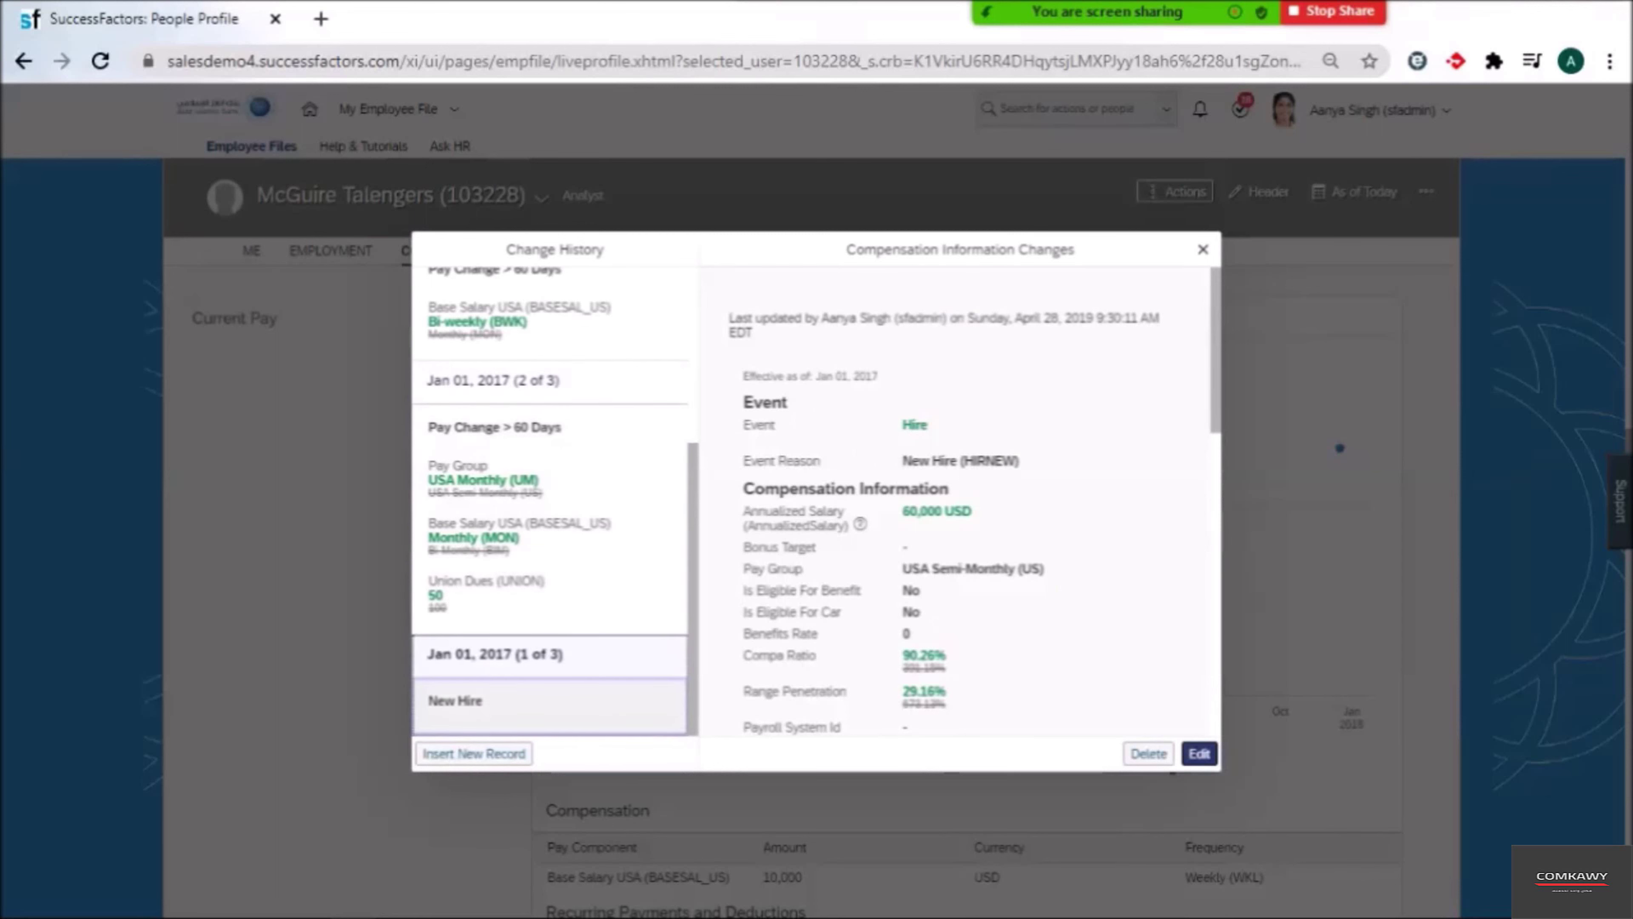
drag(563, 653, 426, 653)
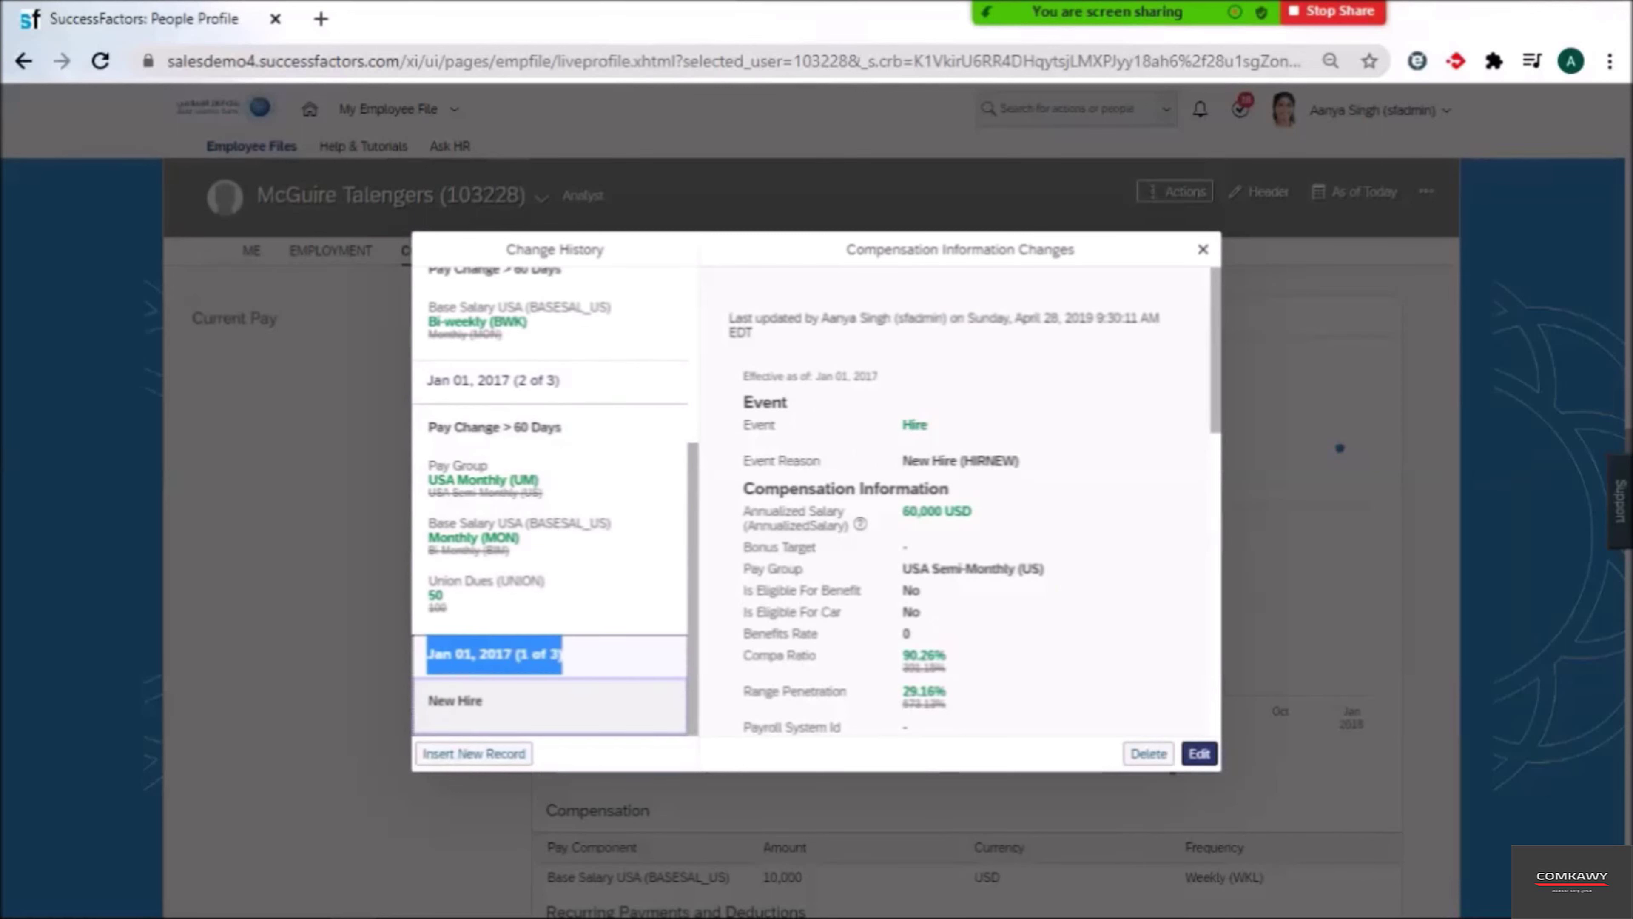
scroll(489, 662, up, 3)
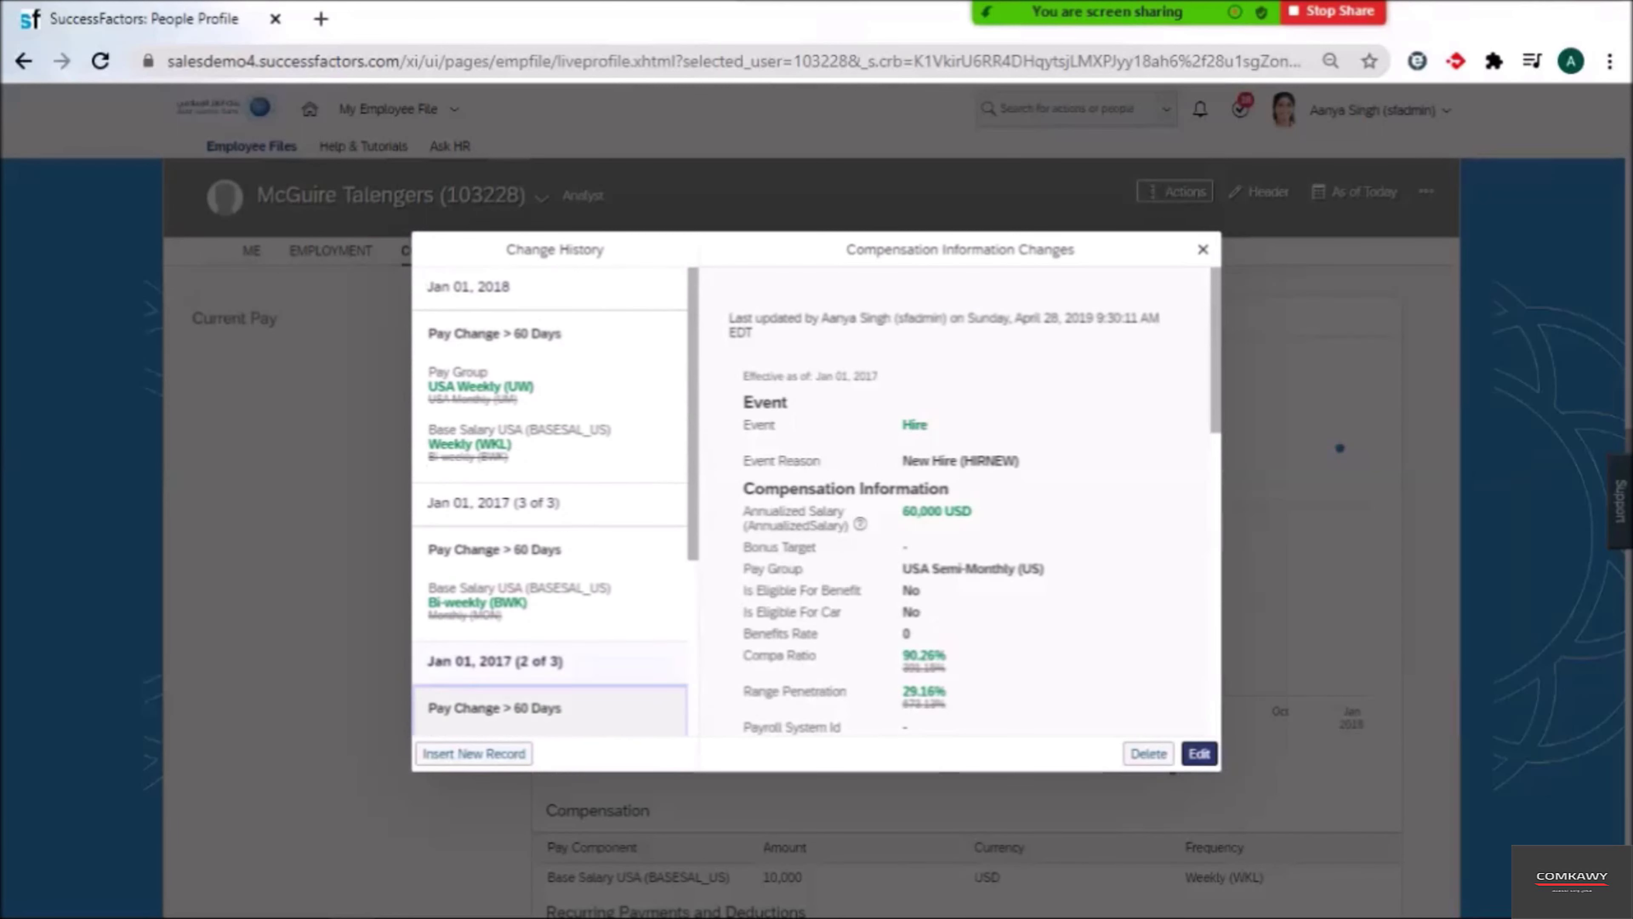
scroll(489, 663, down, 3)
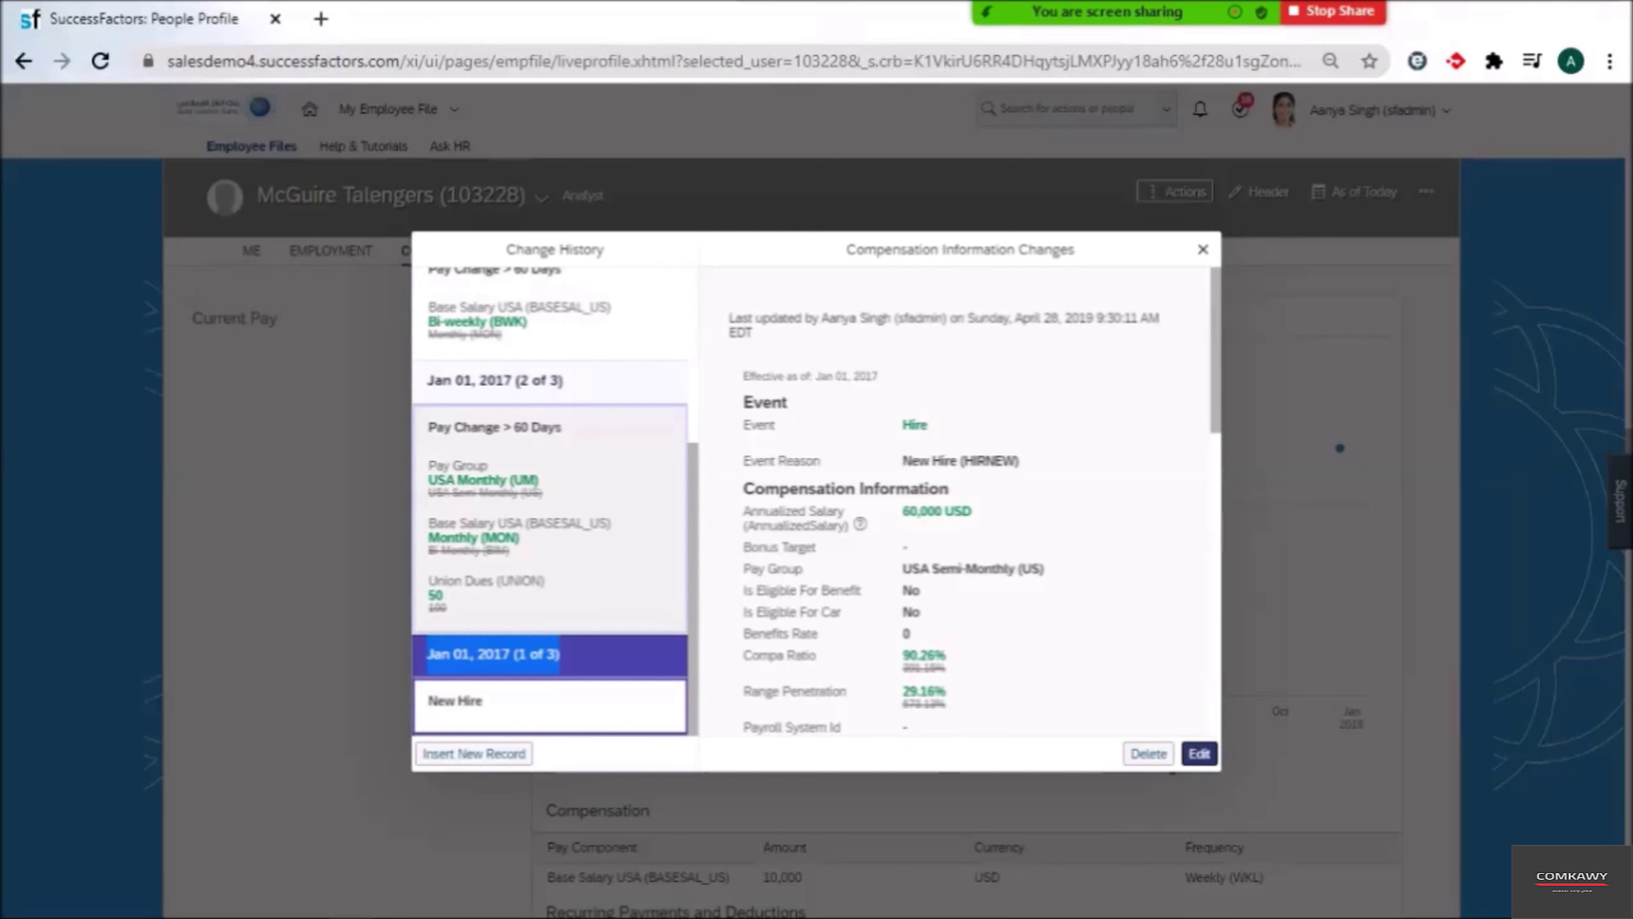
key(alt+Tab)
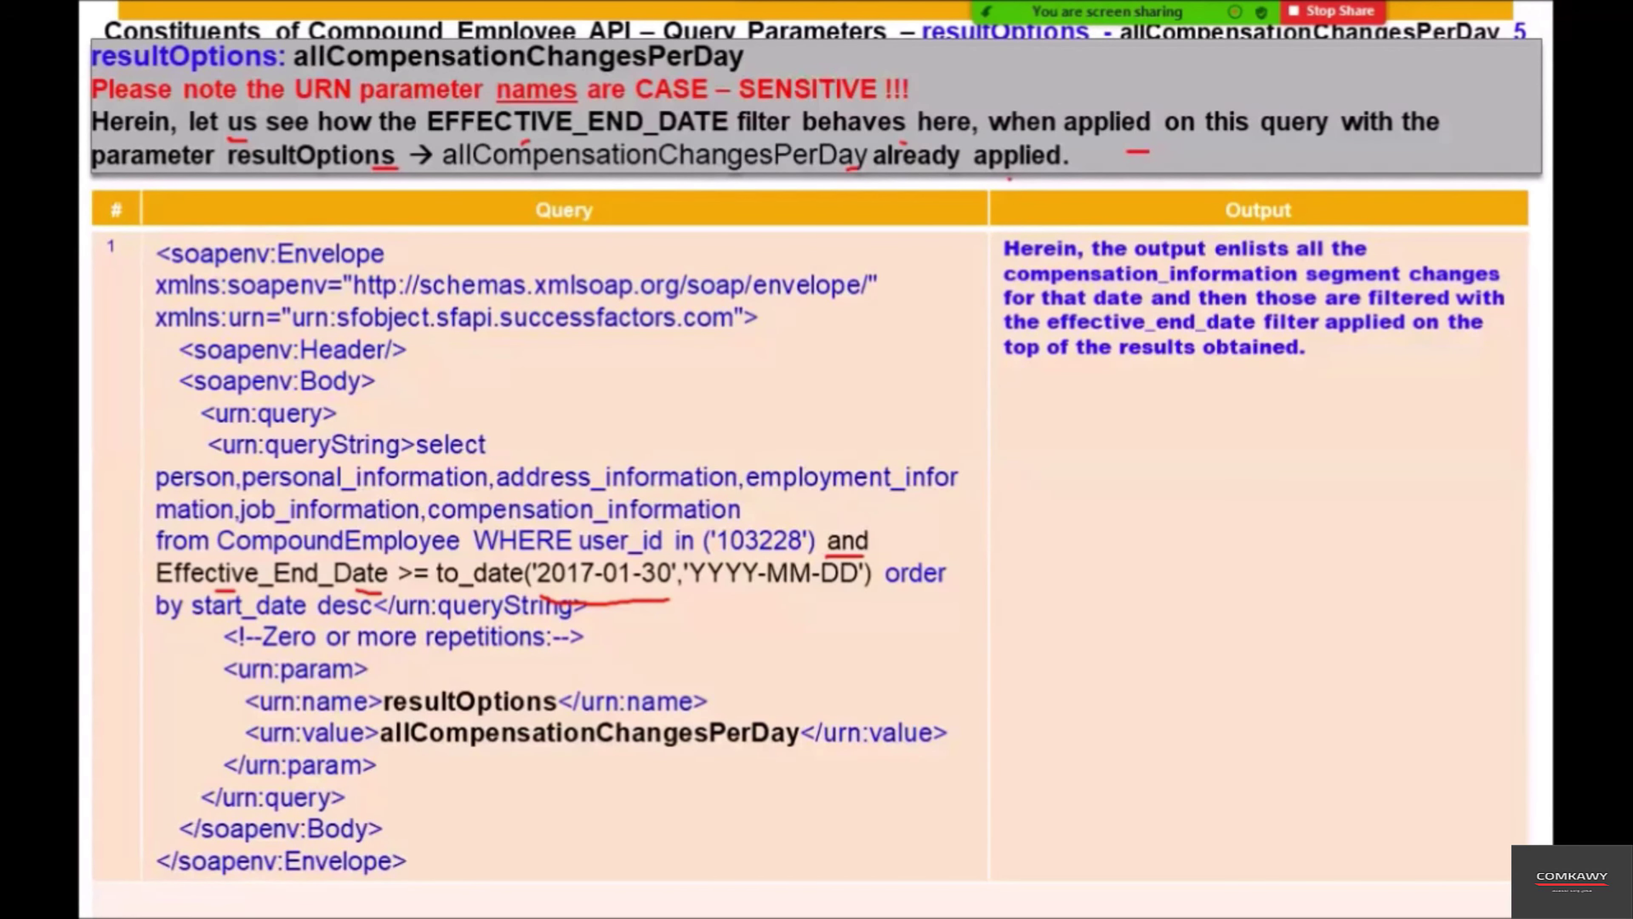
key(alt+Tab)
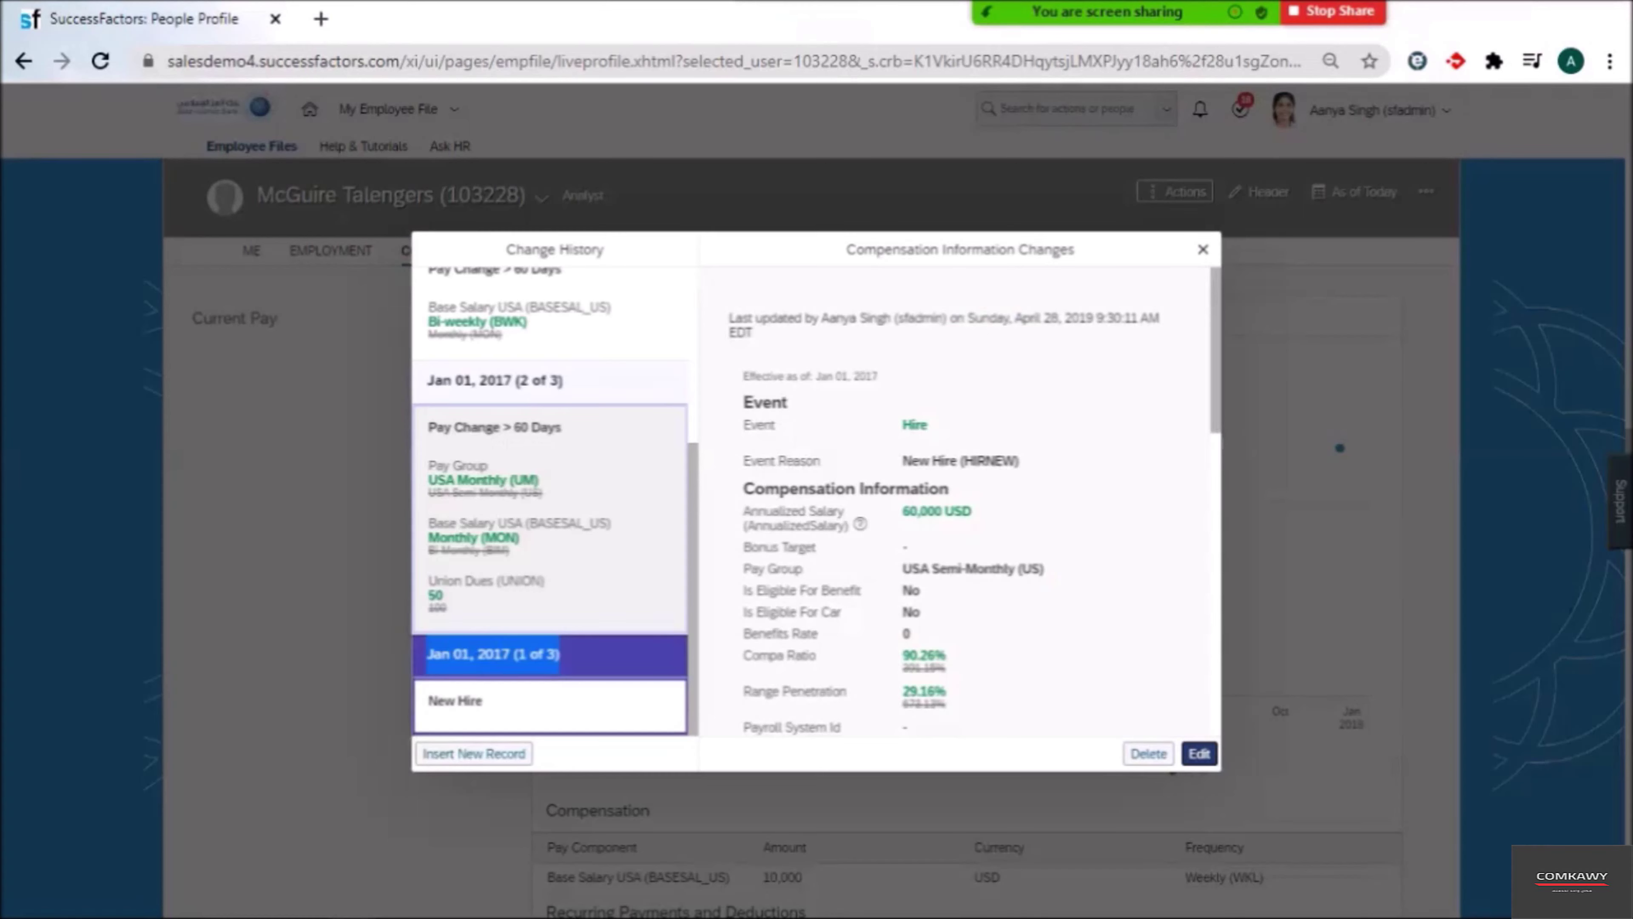
scroll(555, 578, up, 2)
scroll(555, 592, up, 2)
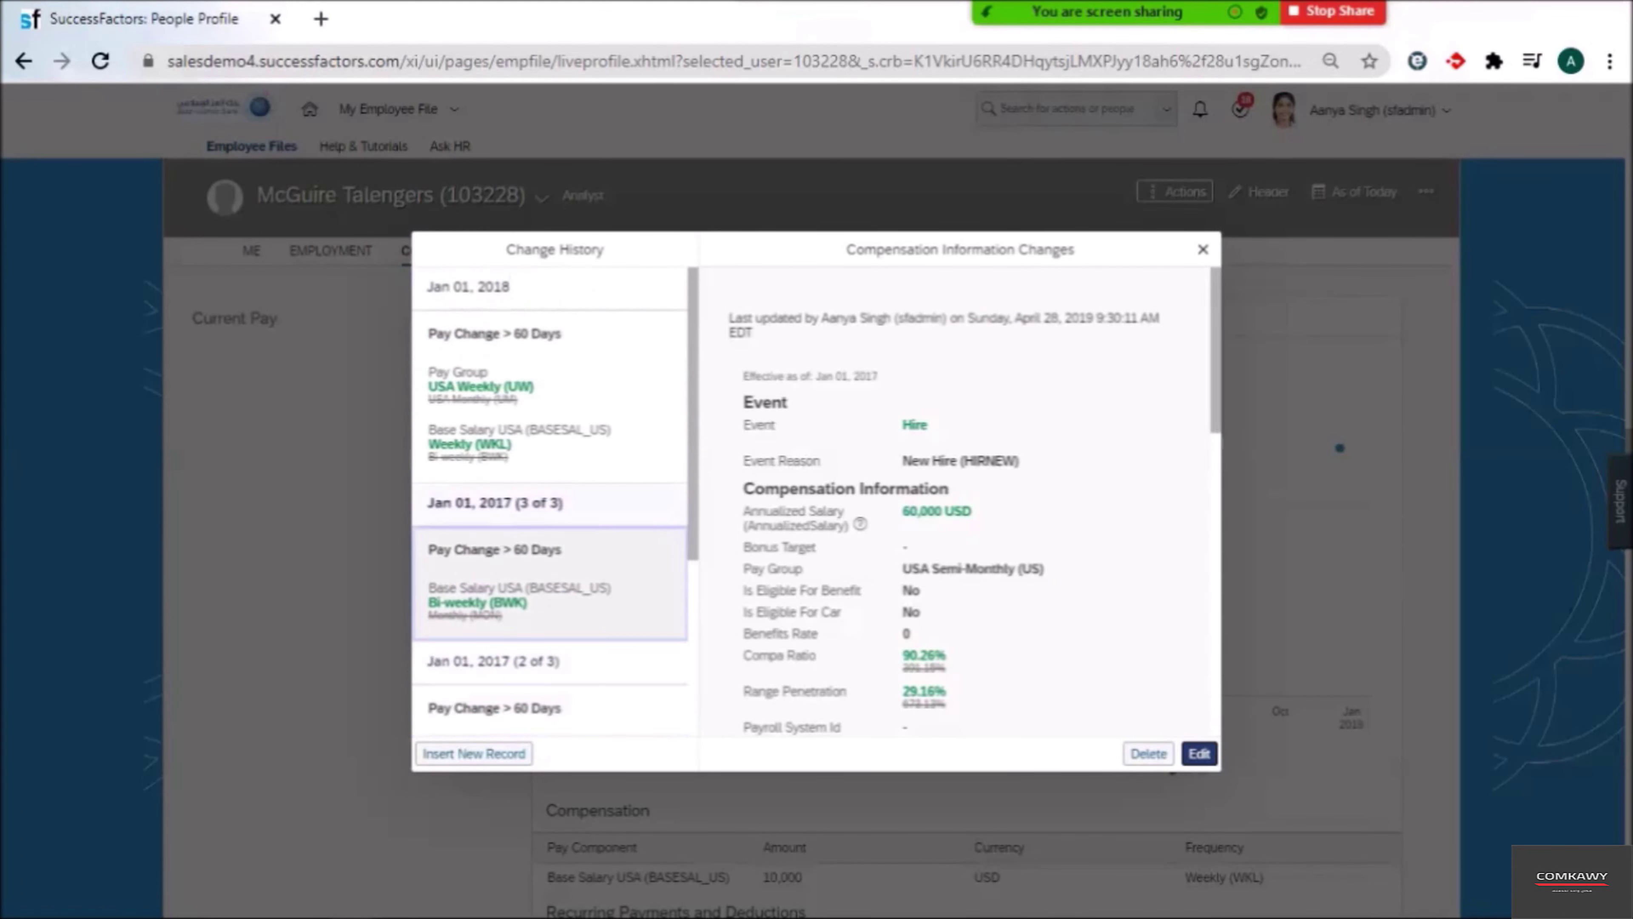
scroll(556, 592, down, 4)
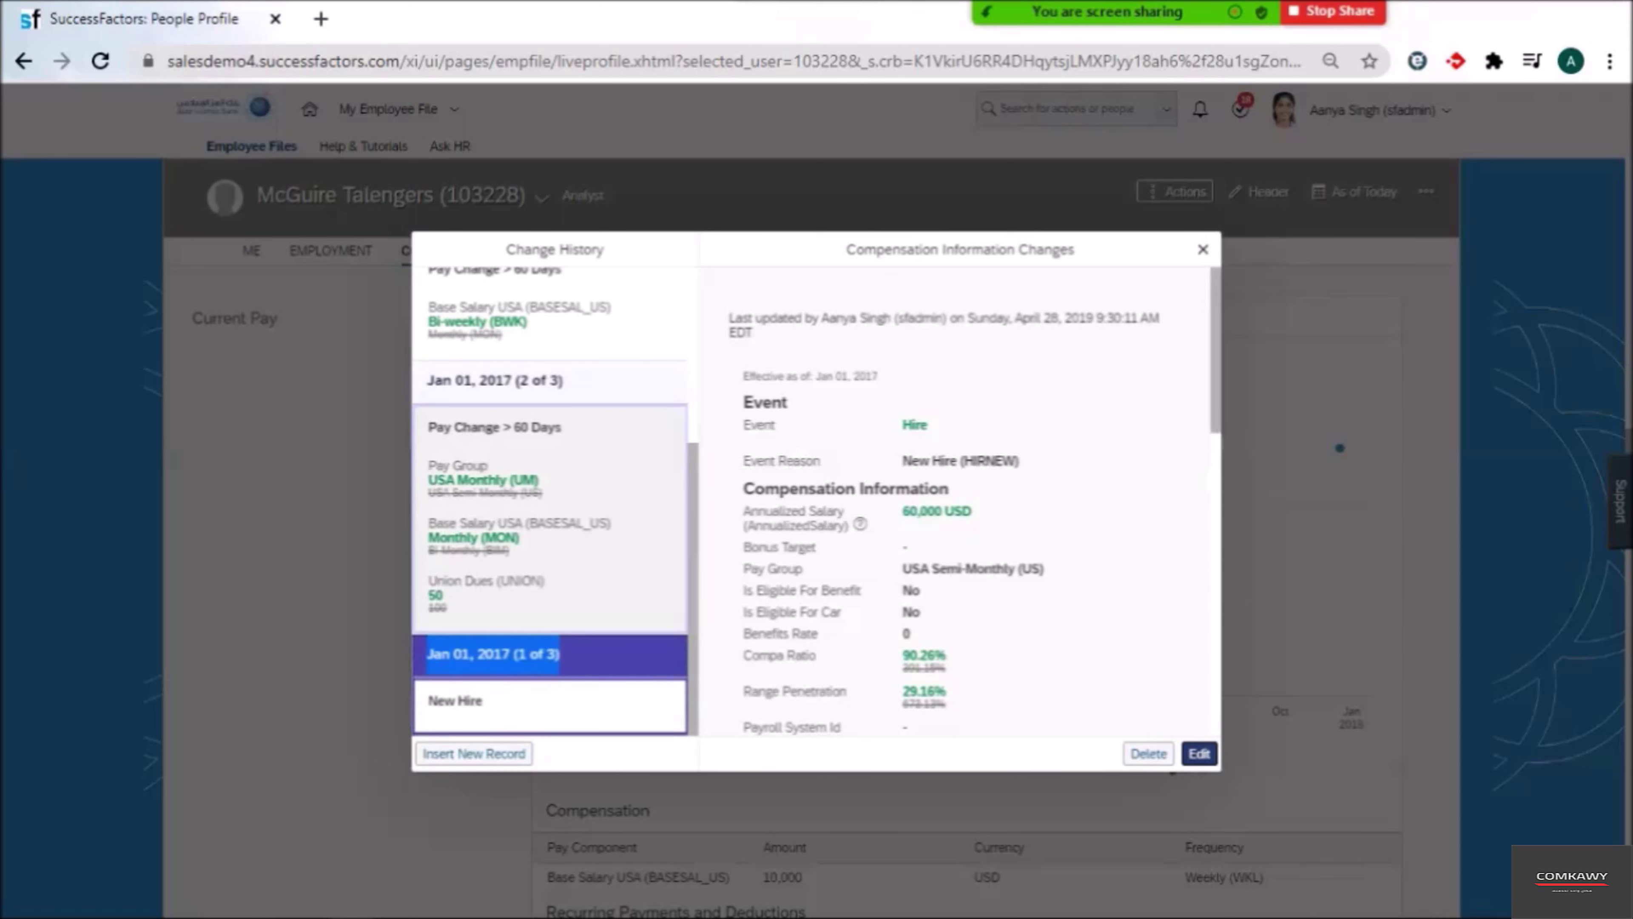
Open the Jan 01, 2017 compensation records 1 of 3, 2 of 3 and 3 of 3 in turn to examine their details.
click(604, 705)
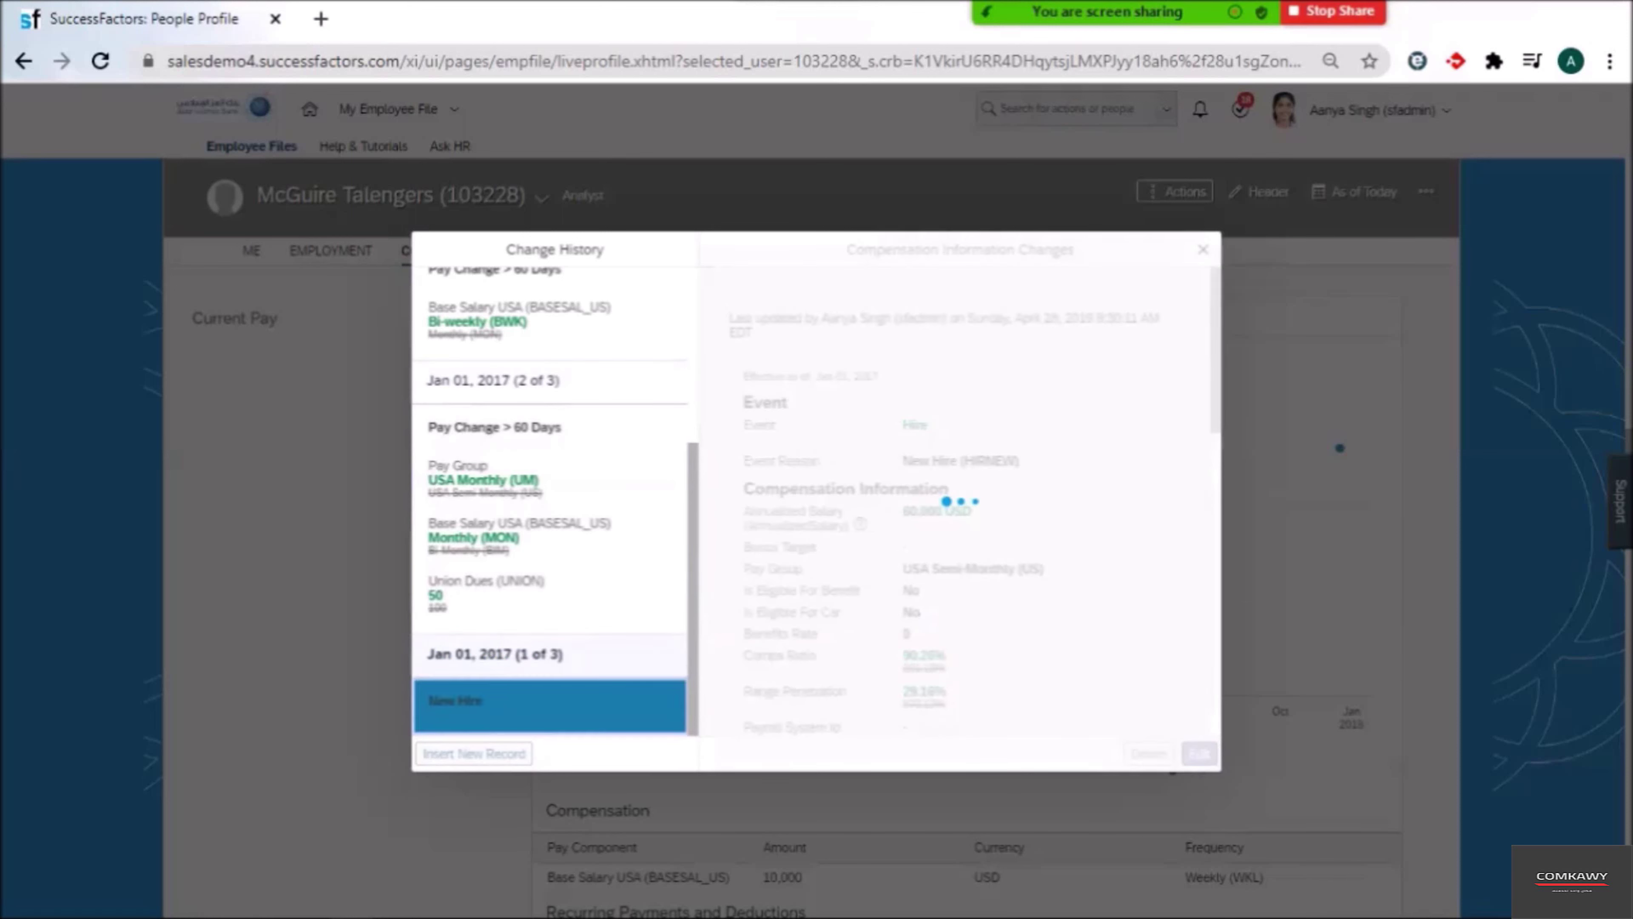
click(578, 553)
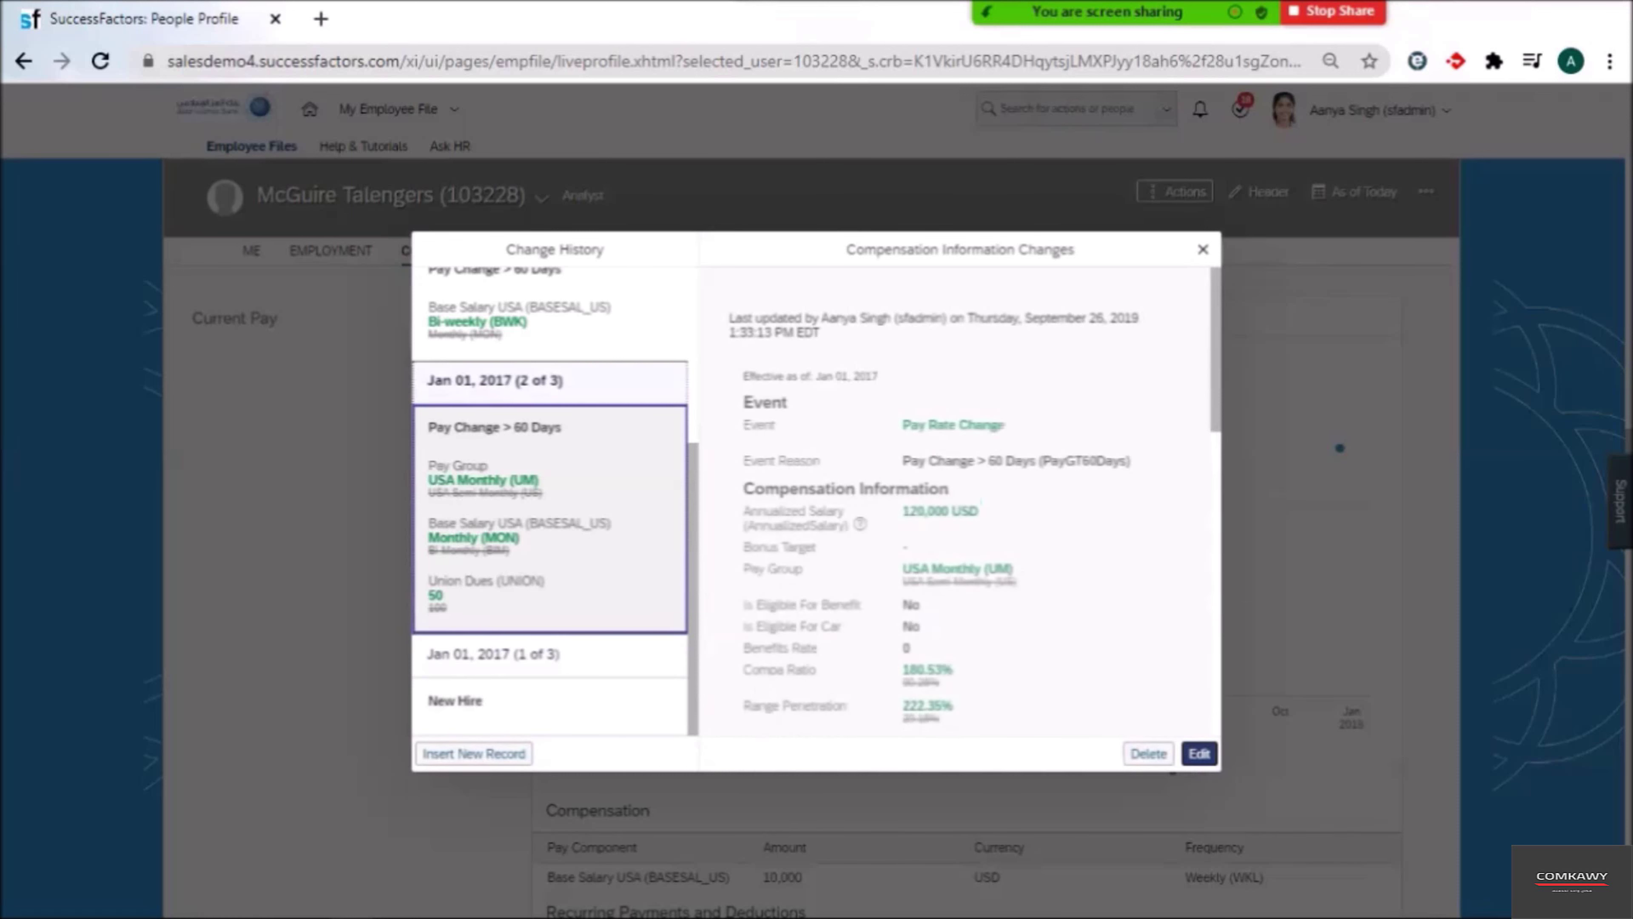
click(550, 382)
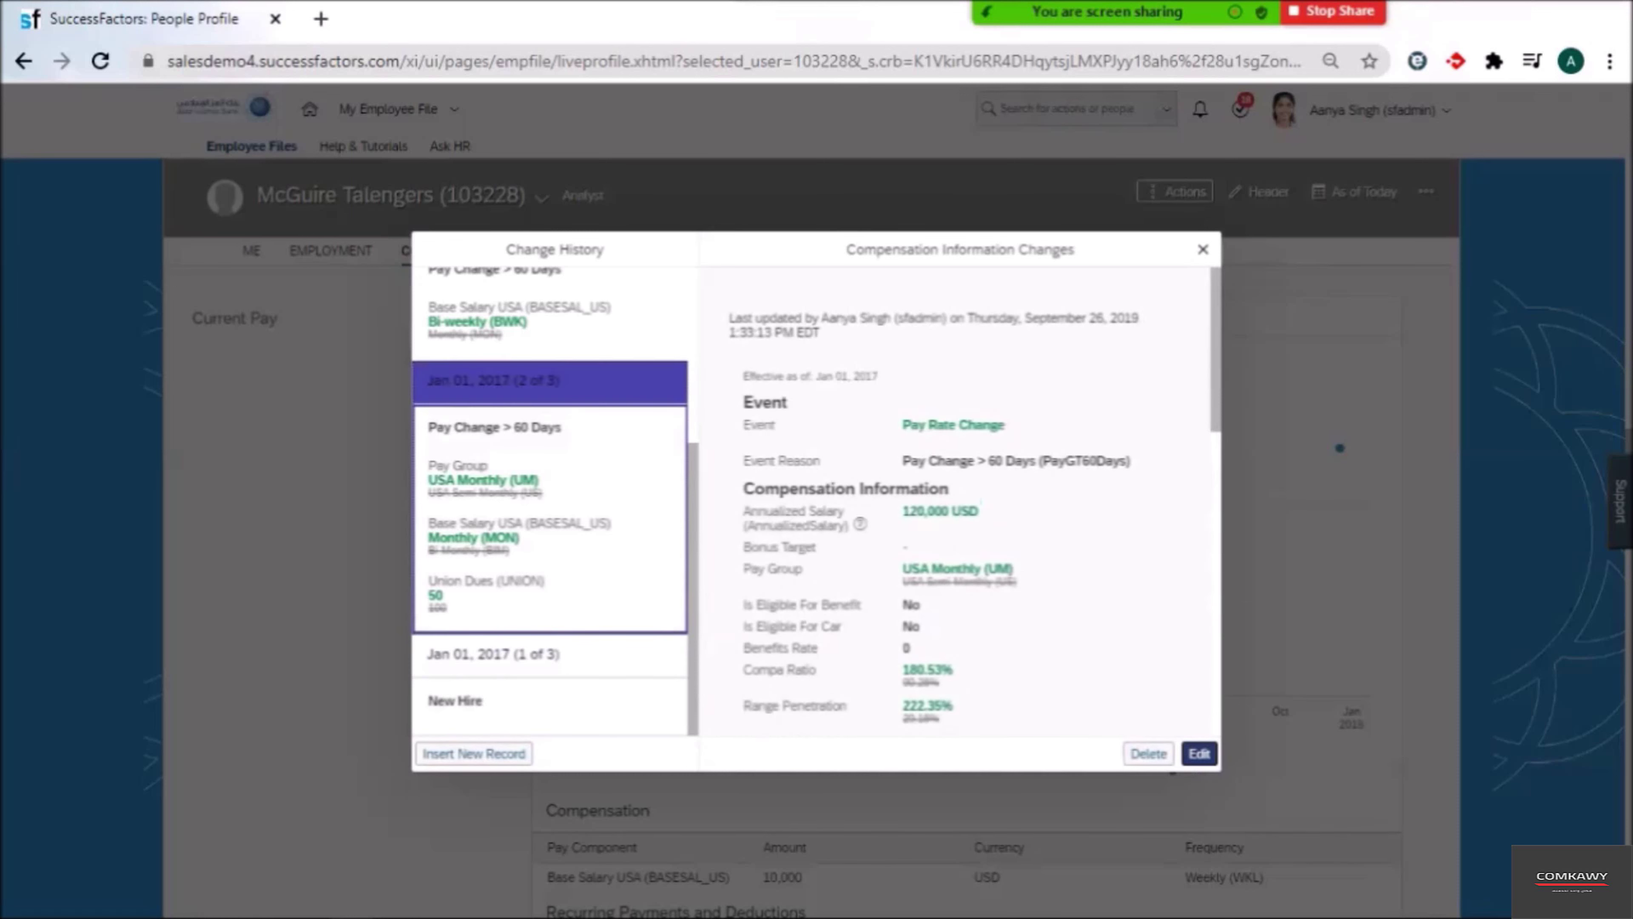
scroll(550, 620, up, 4)
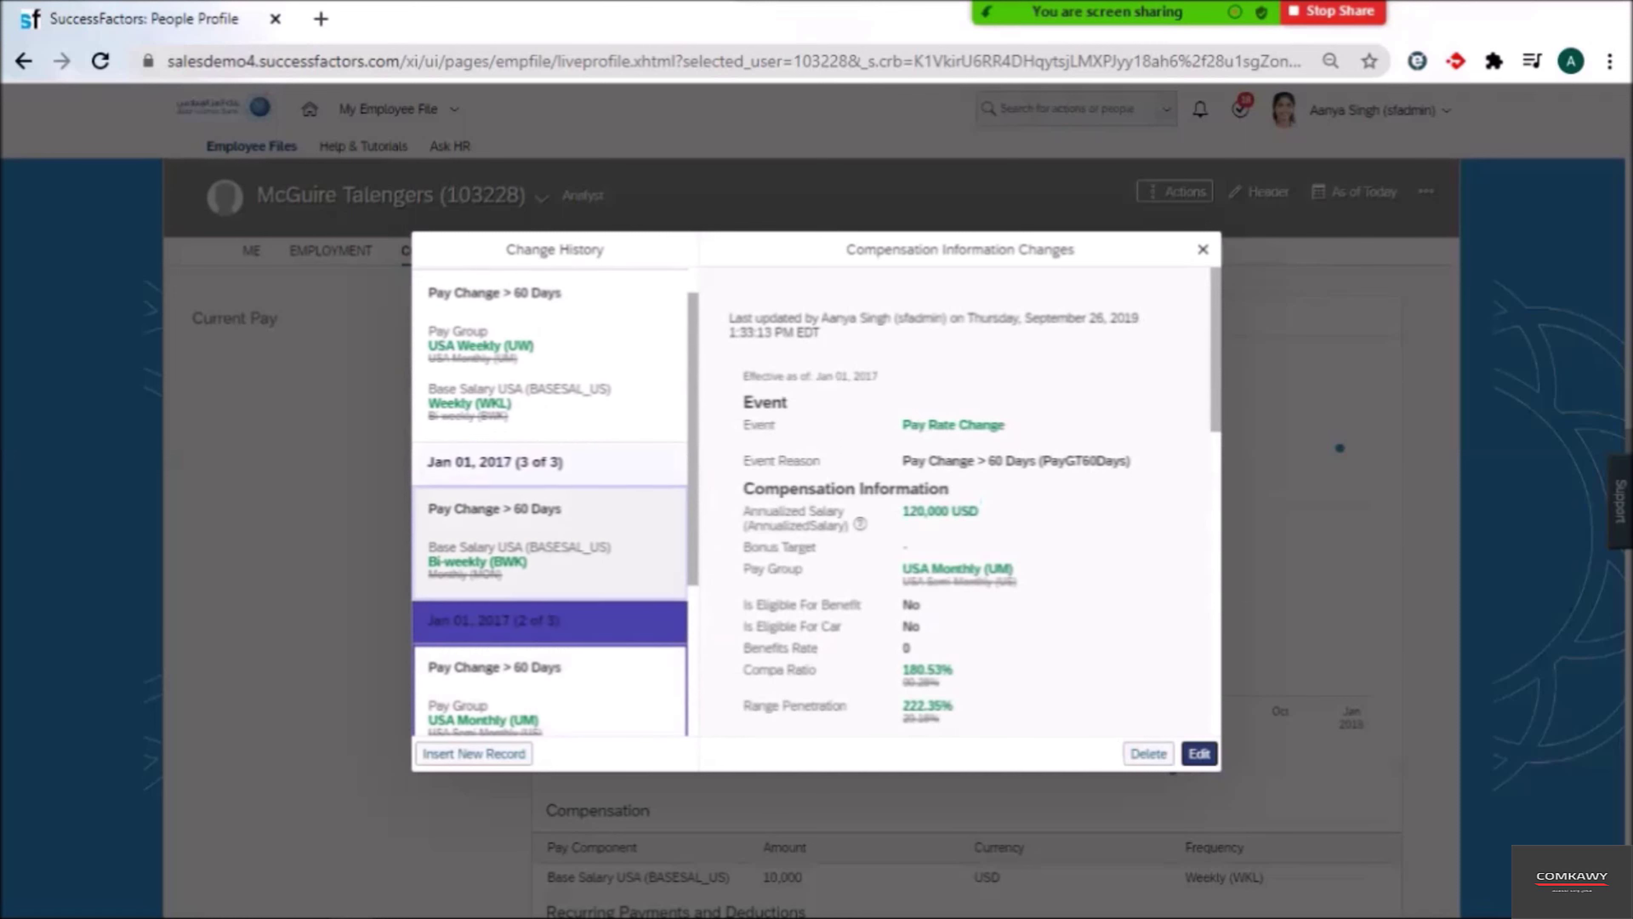
click(551, 543)
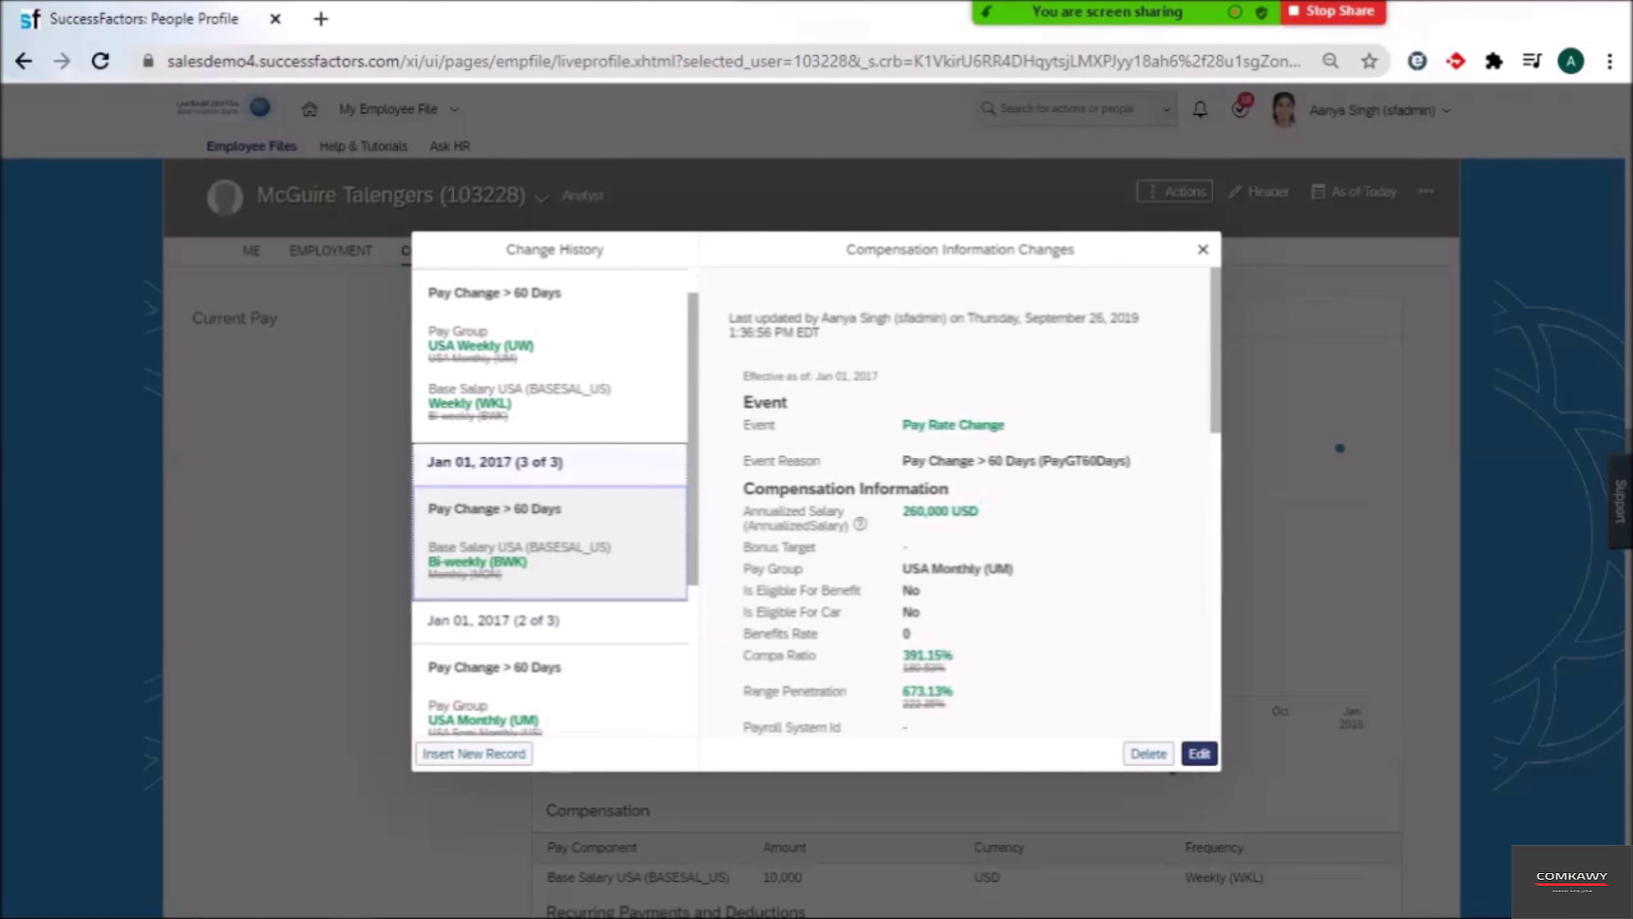
click(493, 462)
scroll(514, 450, up, 1)
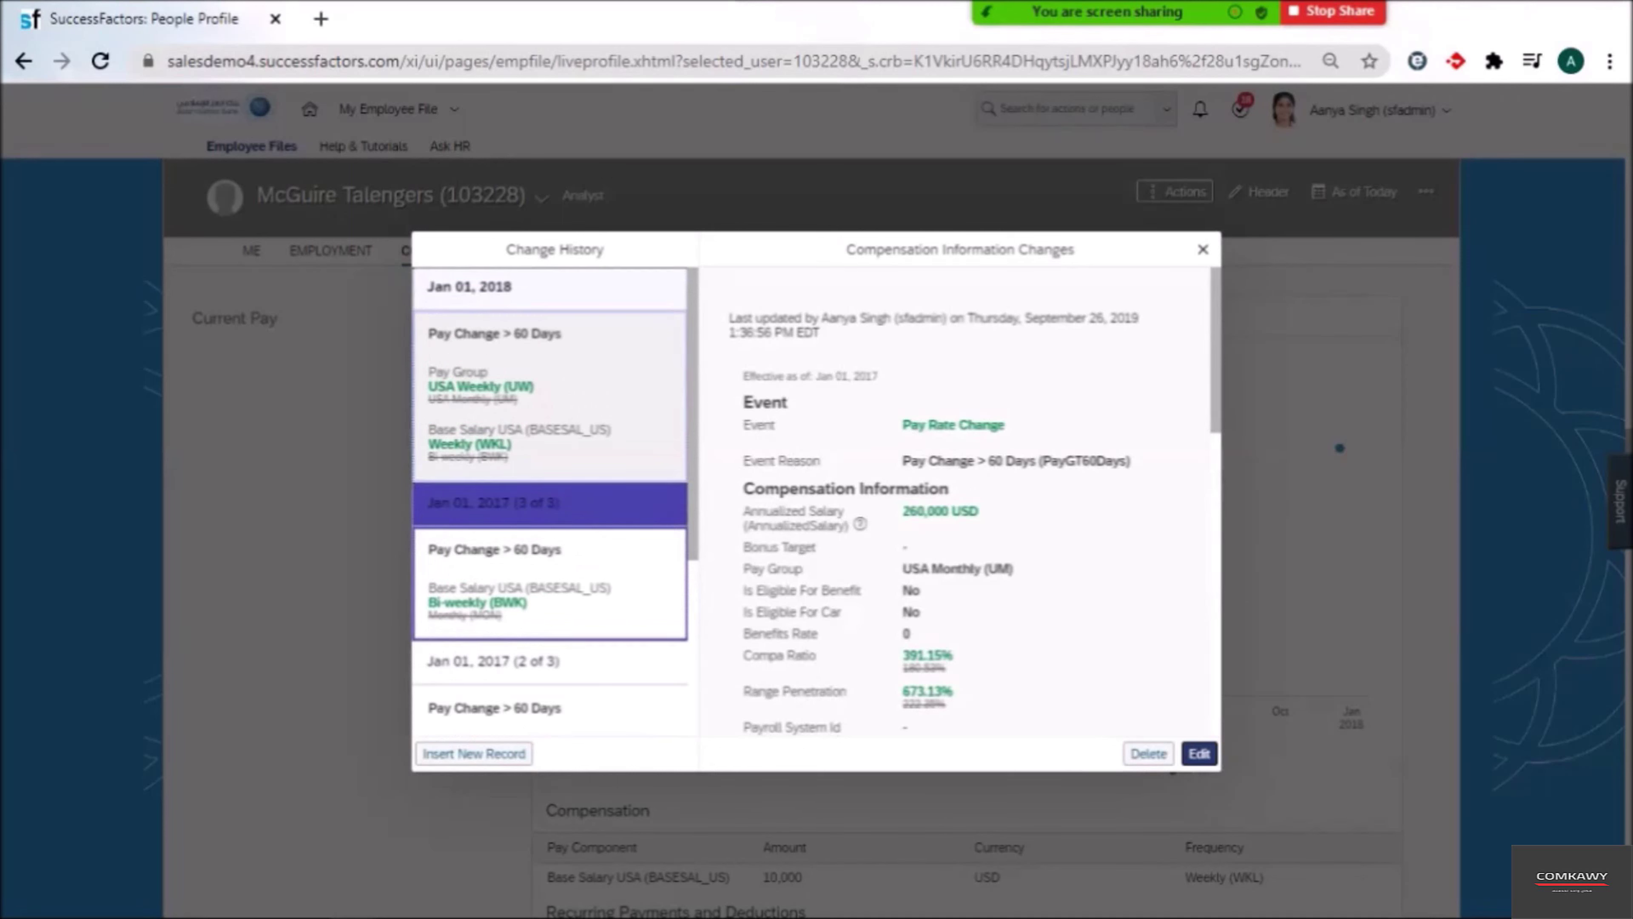
Open the Jan 01, 2018 compensation record and compare it with the Jan 01, 2017 (3 of 3) record.
click(493, 288)
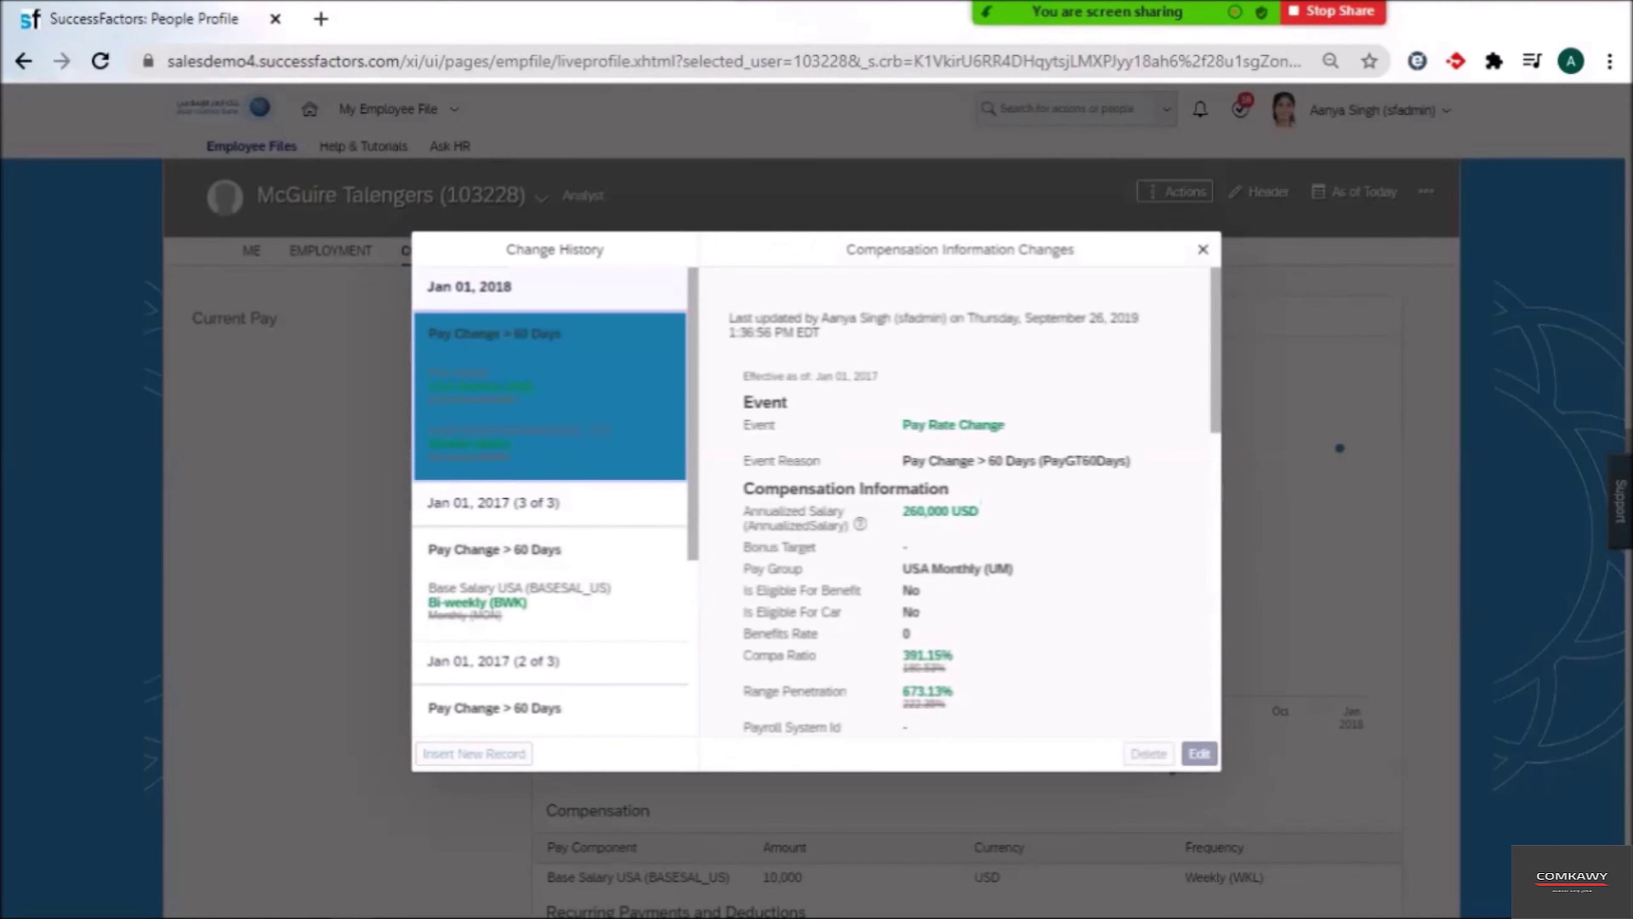
click(508, 579)
click(524, 444)
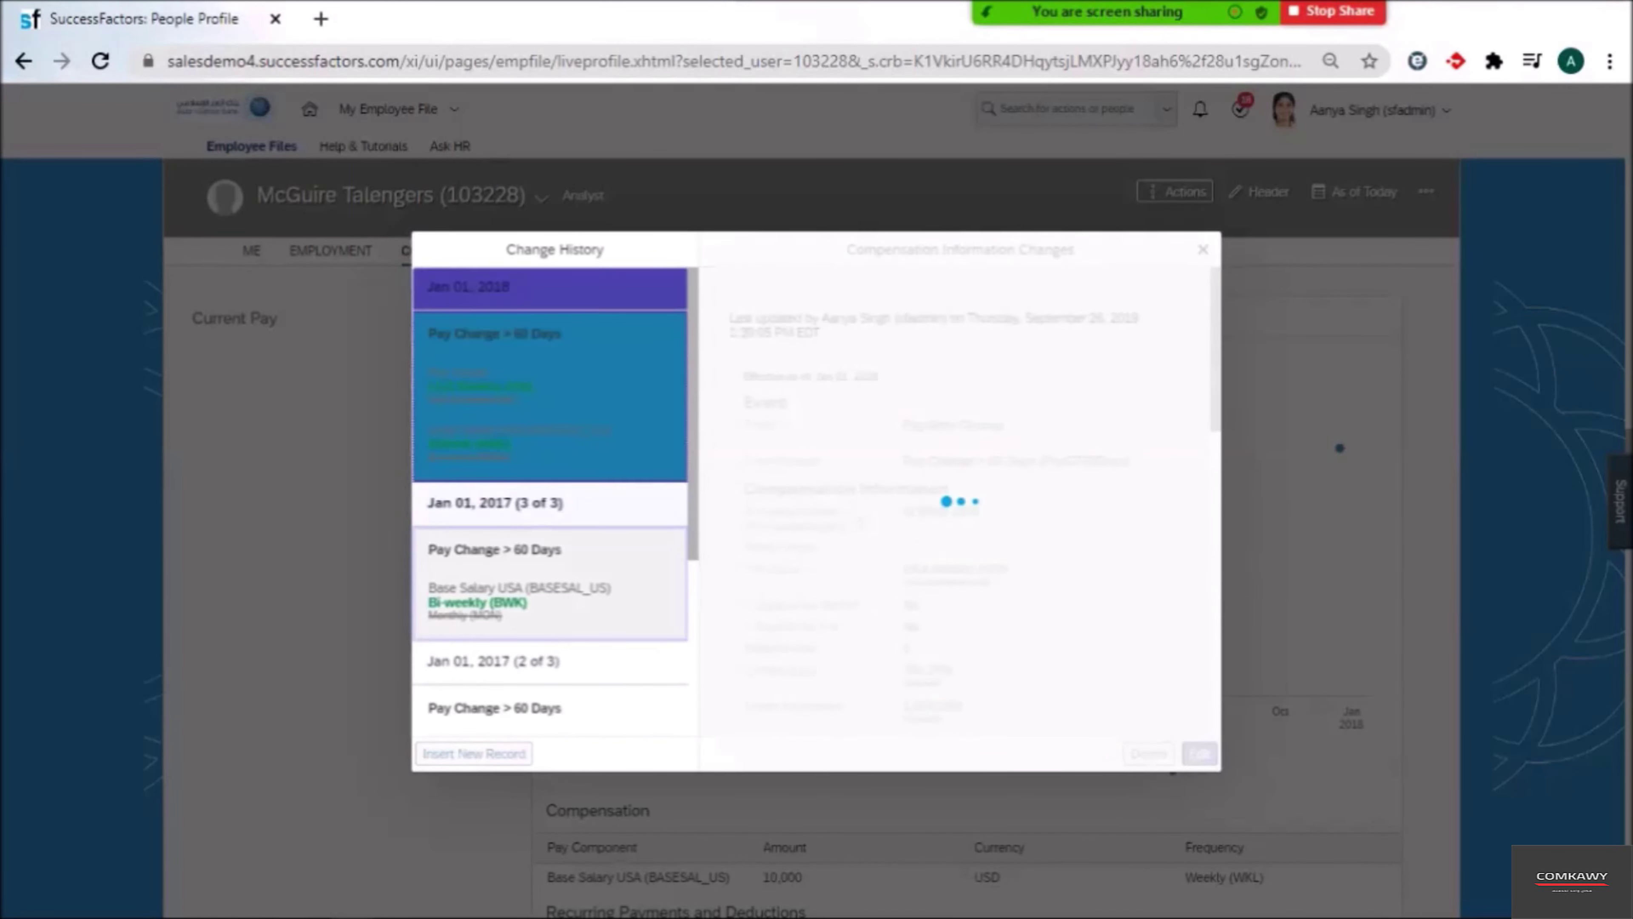
click(524, 553)
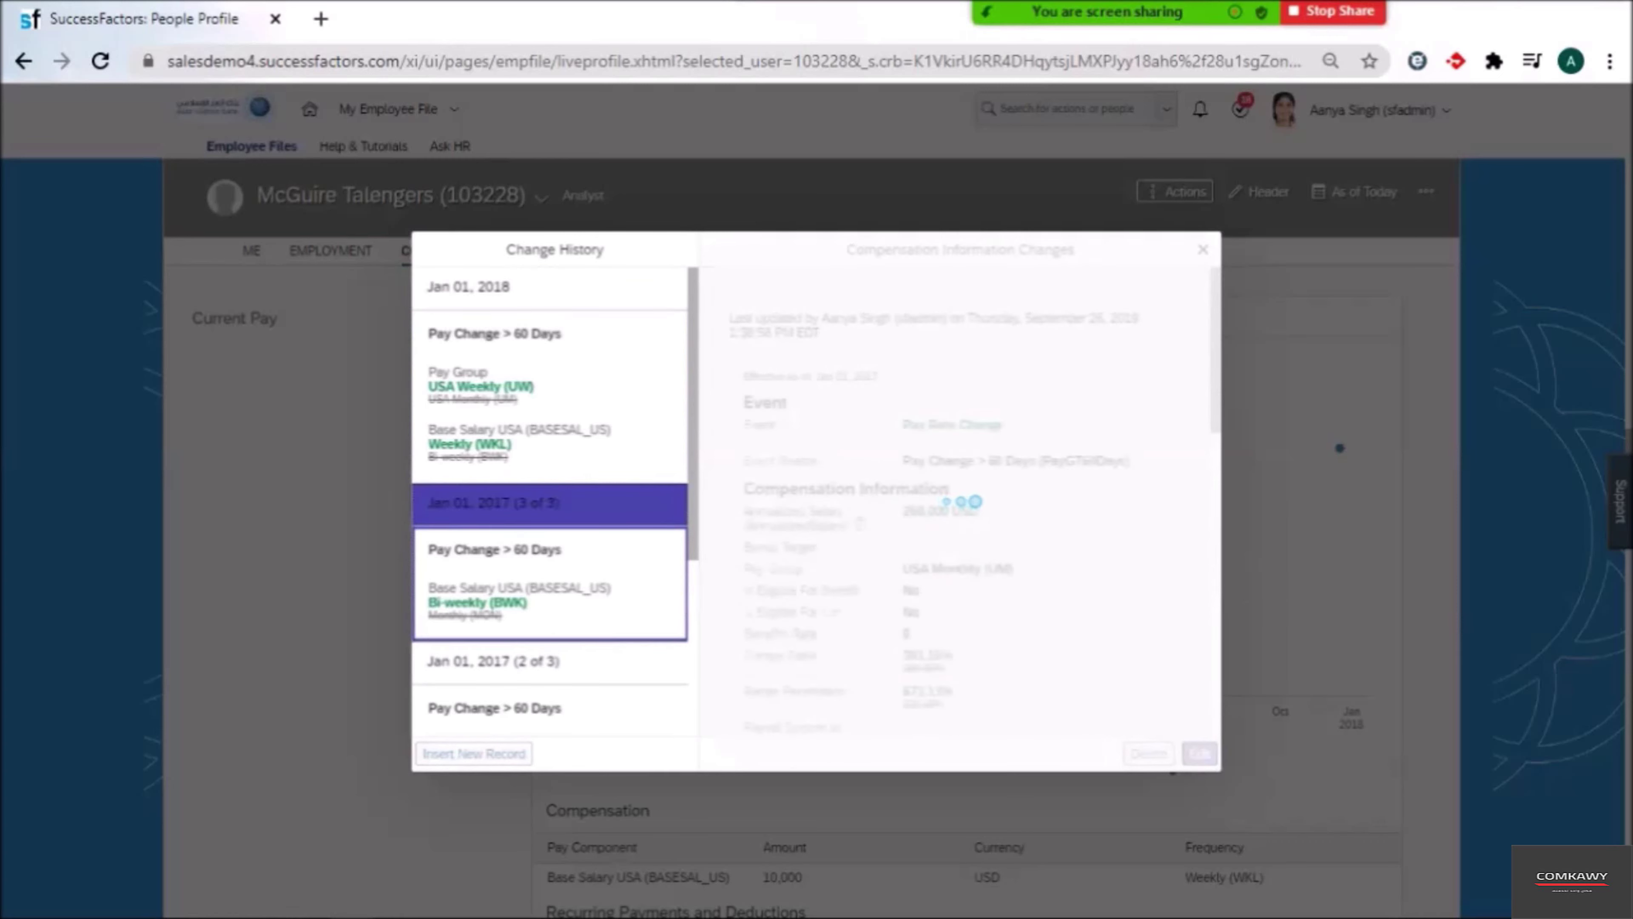
Switch to Notepad++ and copy the condition Effective_End_Date >= to_date('2017-01-30','YYYY-MM-DD') from the second query.
key(alt+Tab)
key(alt+Tab)
key(alt+Tab)
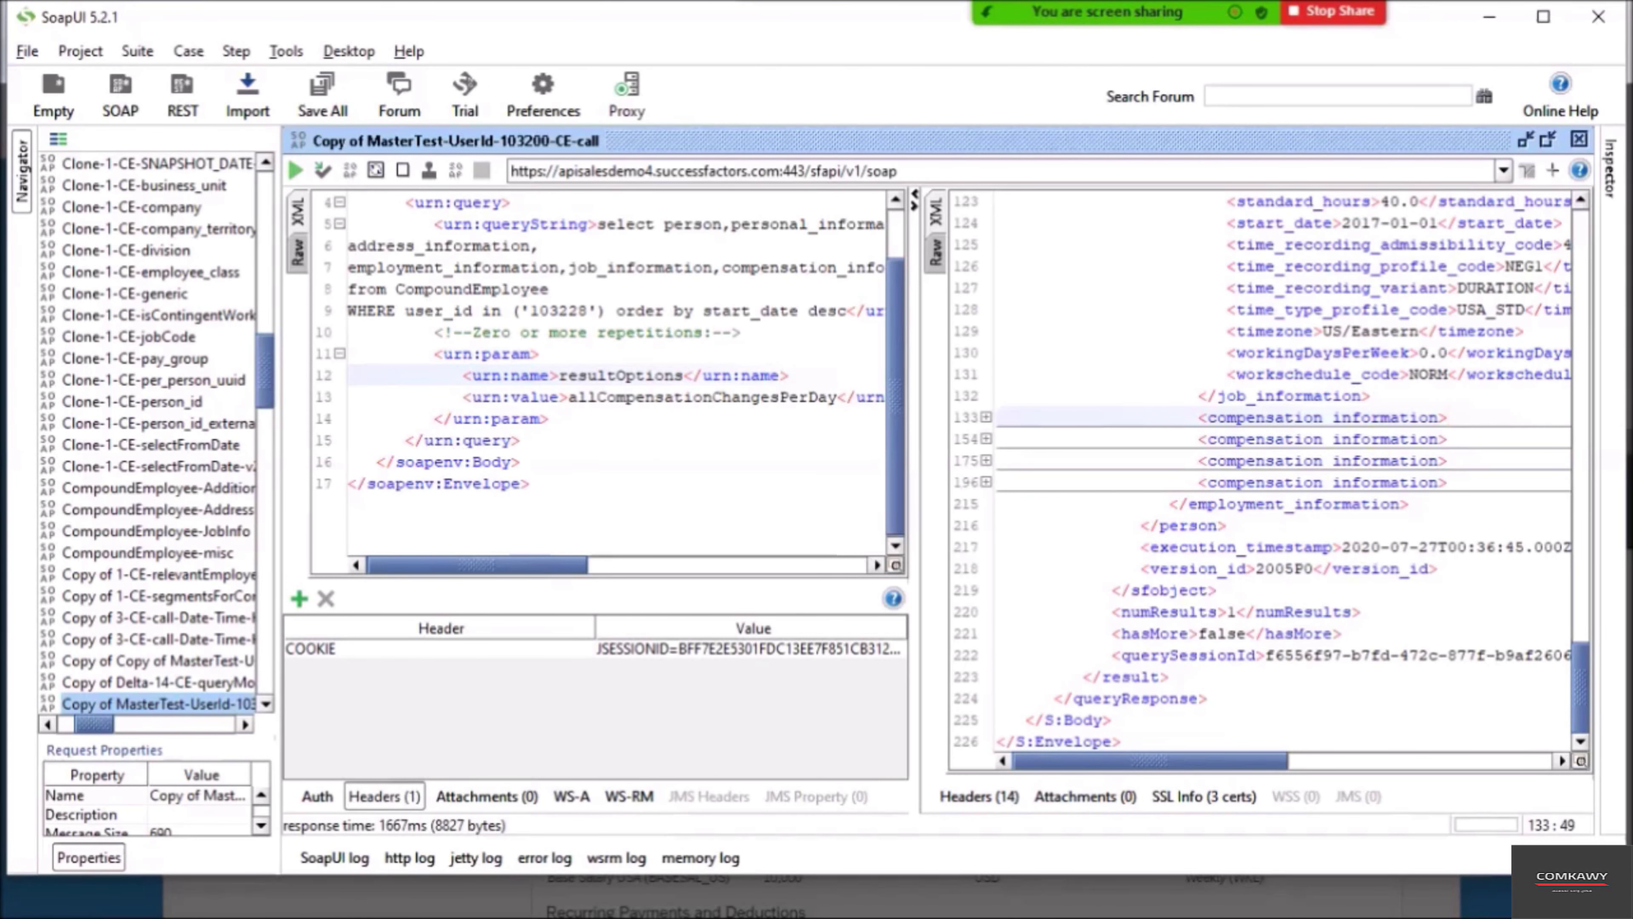
key(alt+Tab)
key(alt+Tab)
key(alt+Tab)
key(alt+Tab)
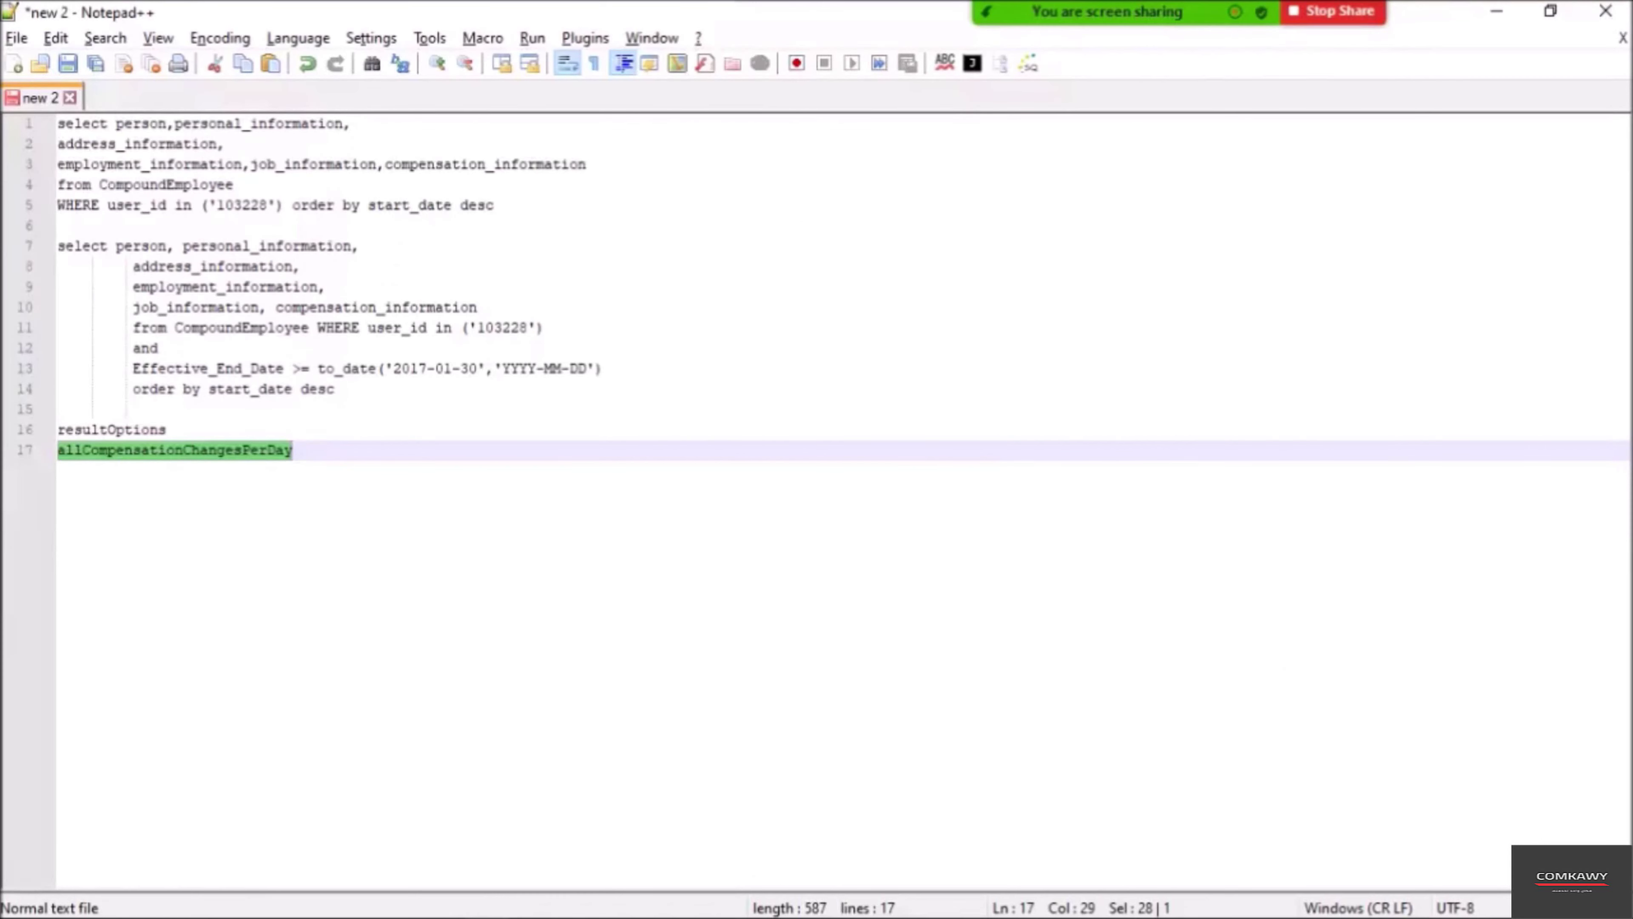
click(335, 389)
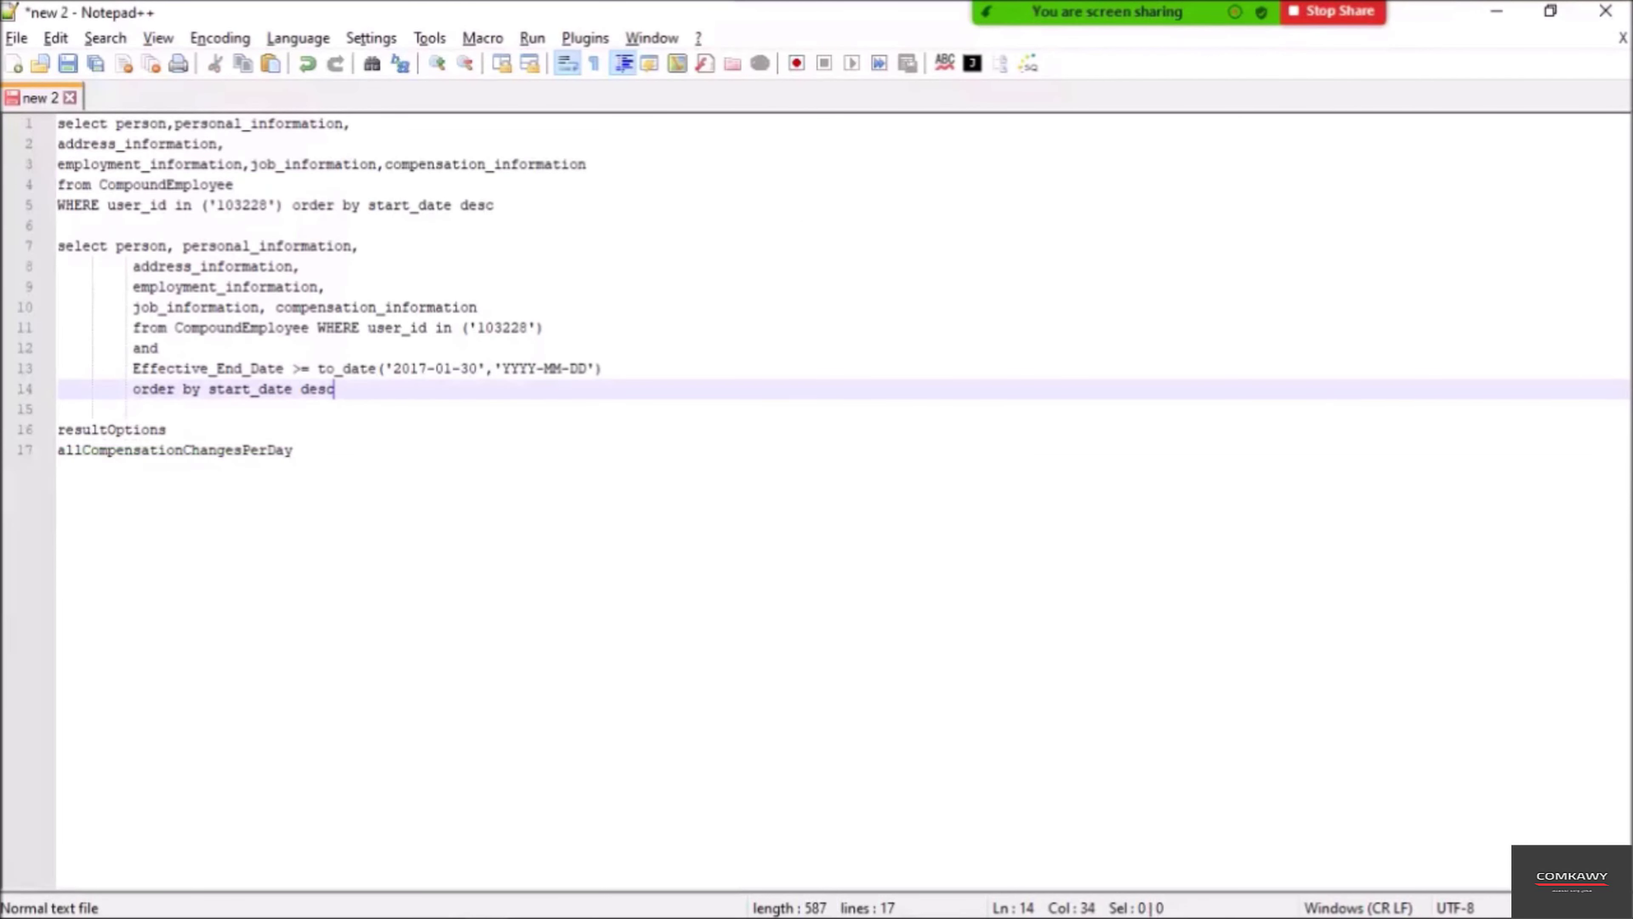
drag(614, 368, 132, 368)
key(ctrl+c)
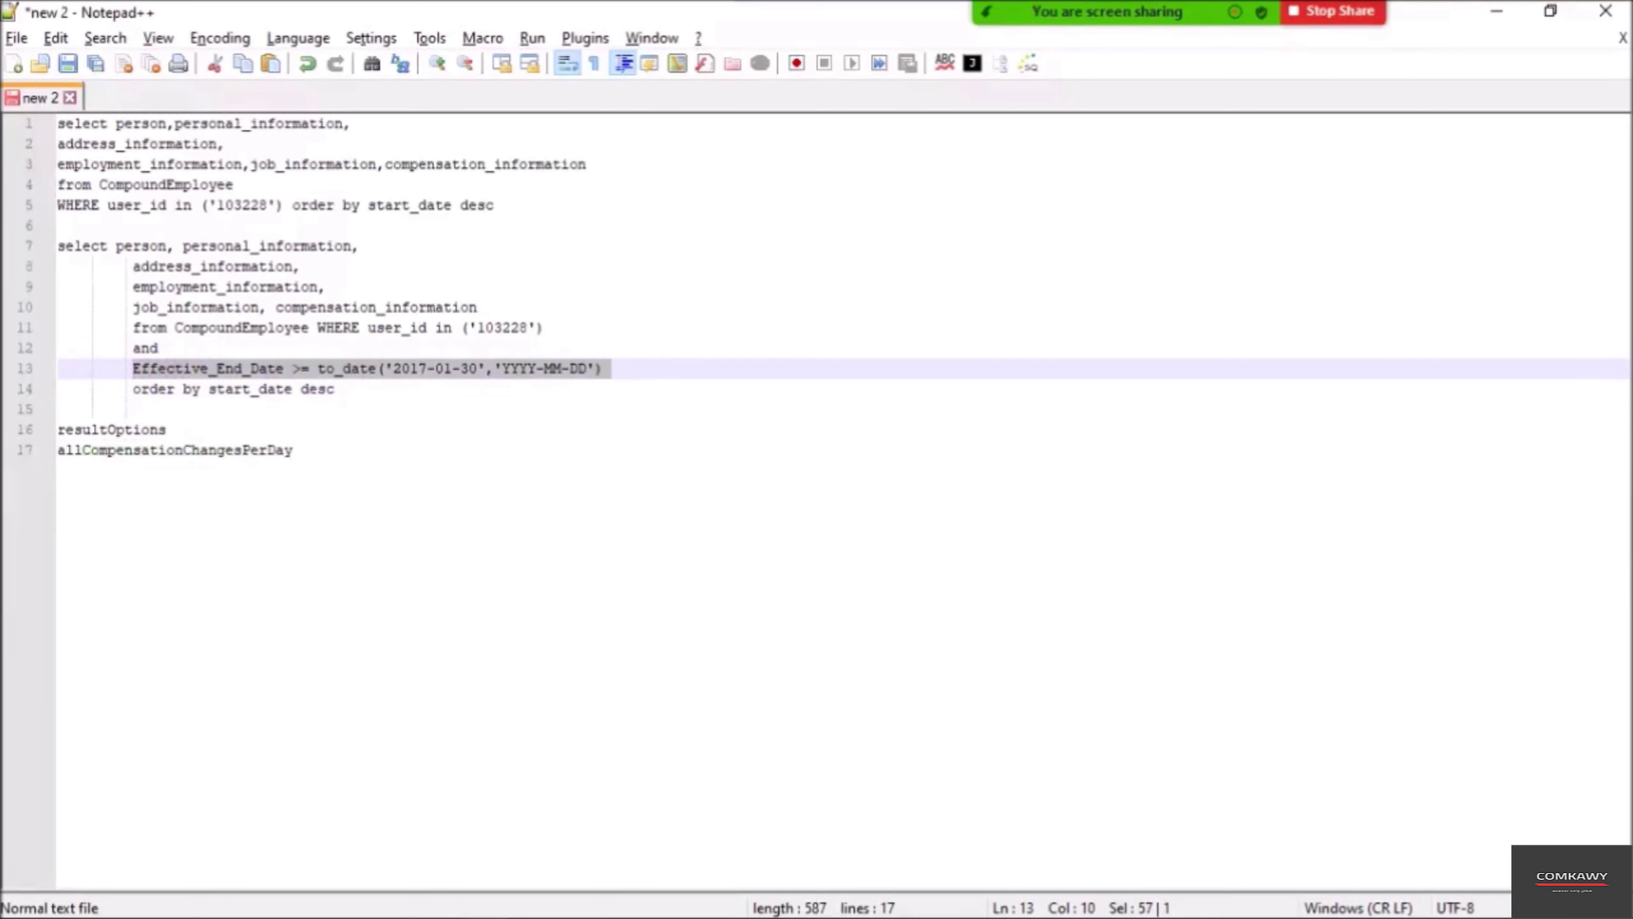
Switch to SoapUI and paste the copied Effective_End_Date condition on its own line between the user_id condition and the order by clause.
key(alt+Tab)
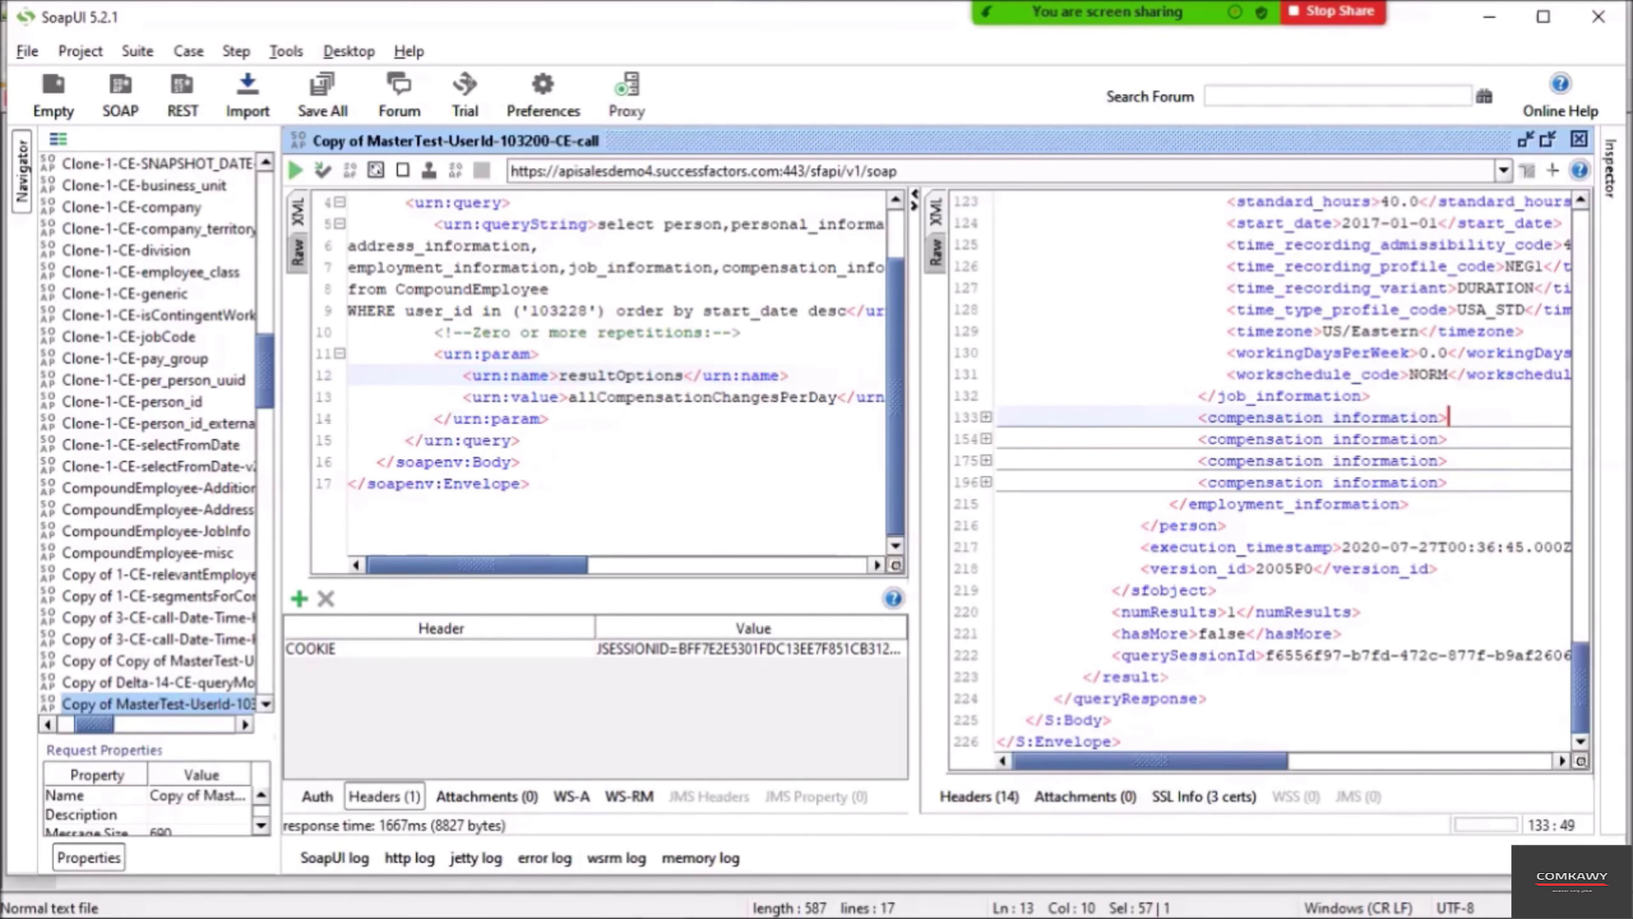
click(560, 288)
click(607, 311)
key(Delete)
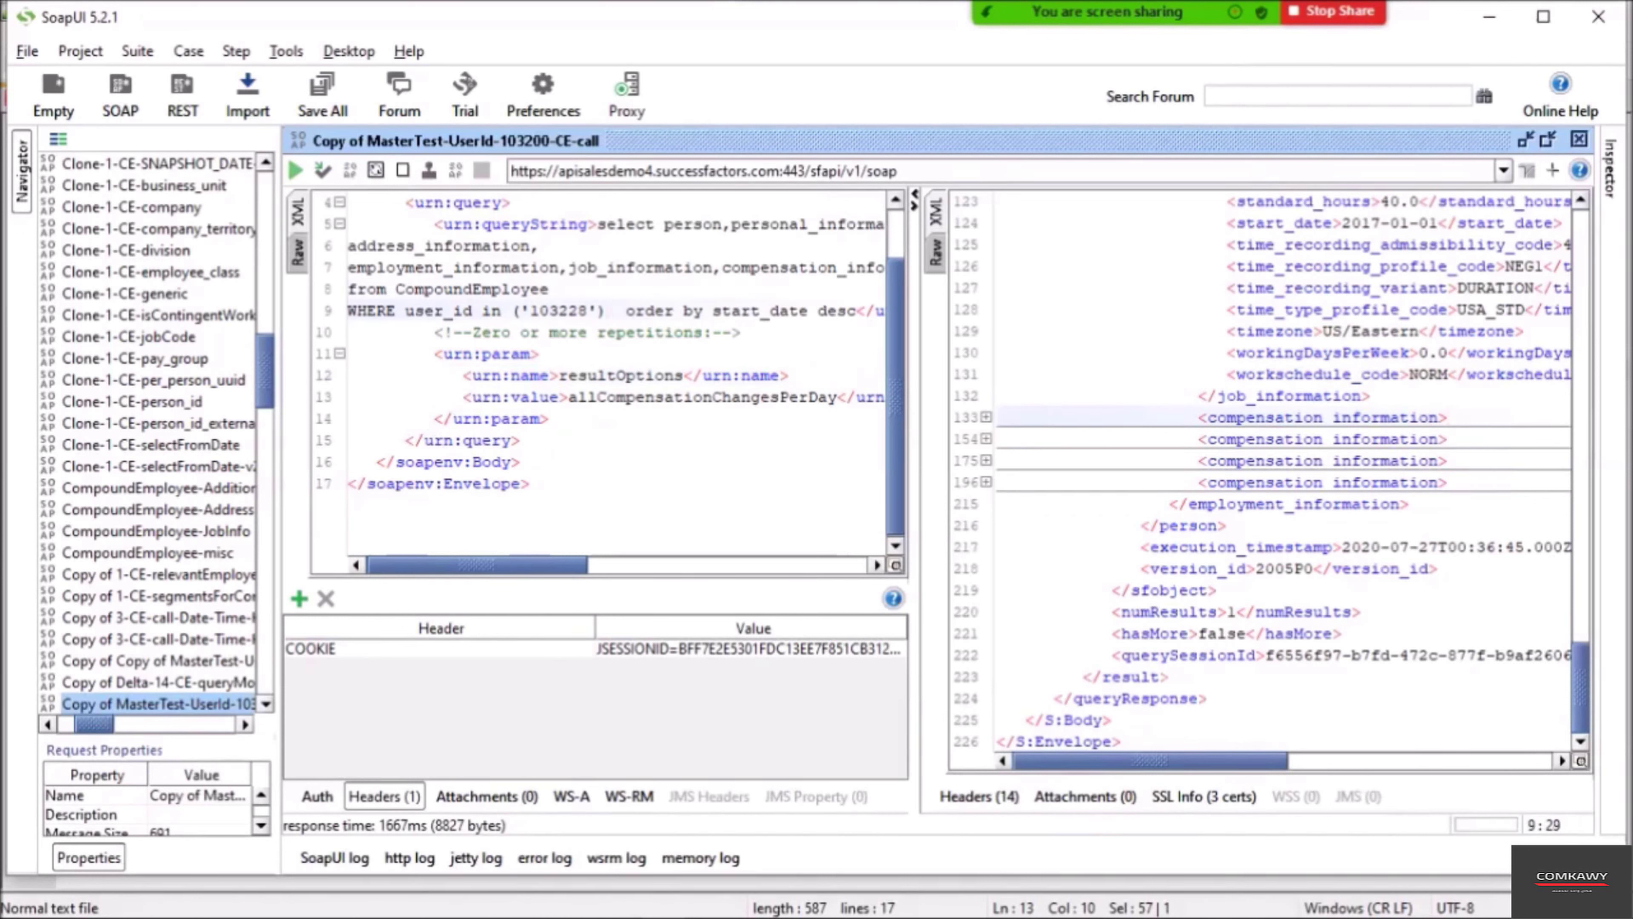
key(Return)
key(ctrl+v)
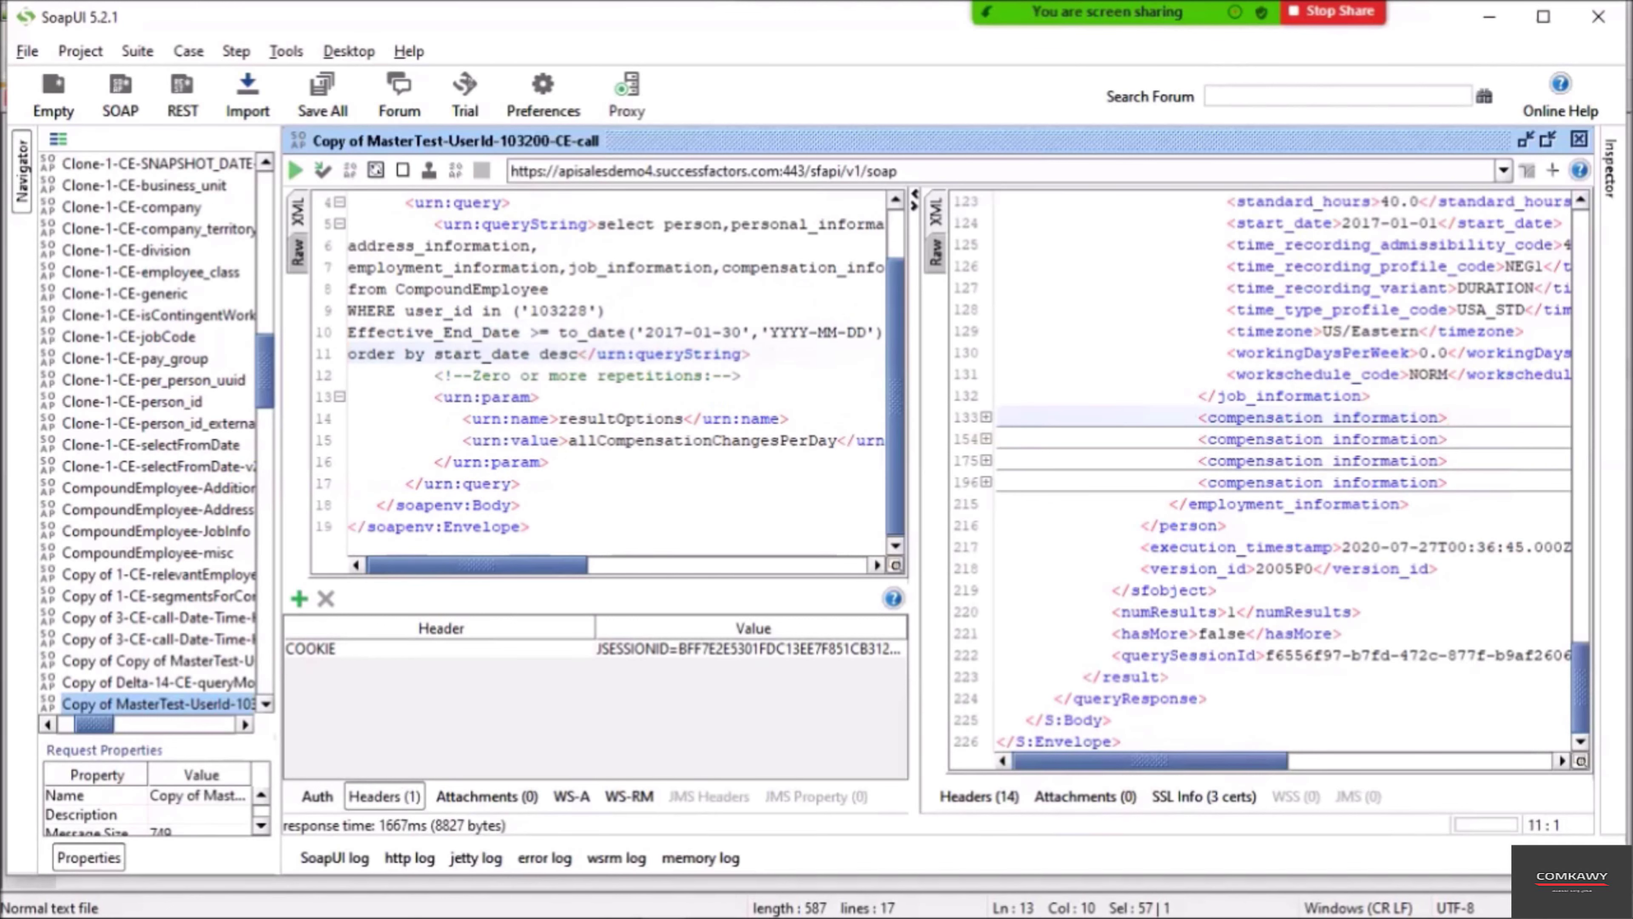
click(435, 333)
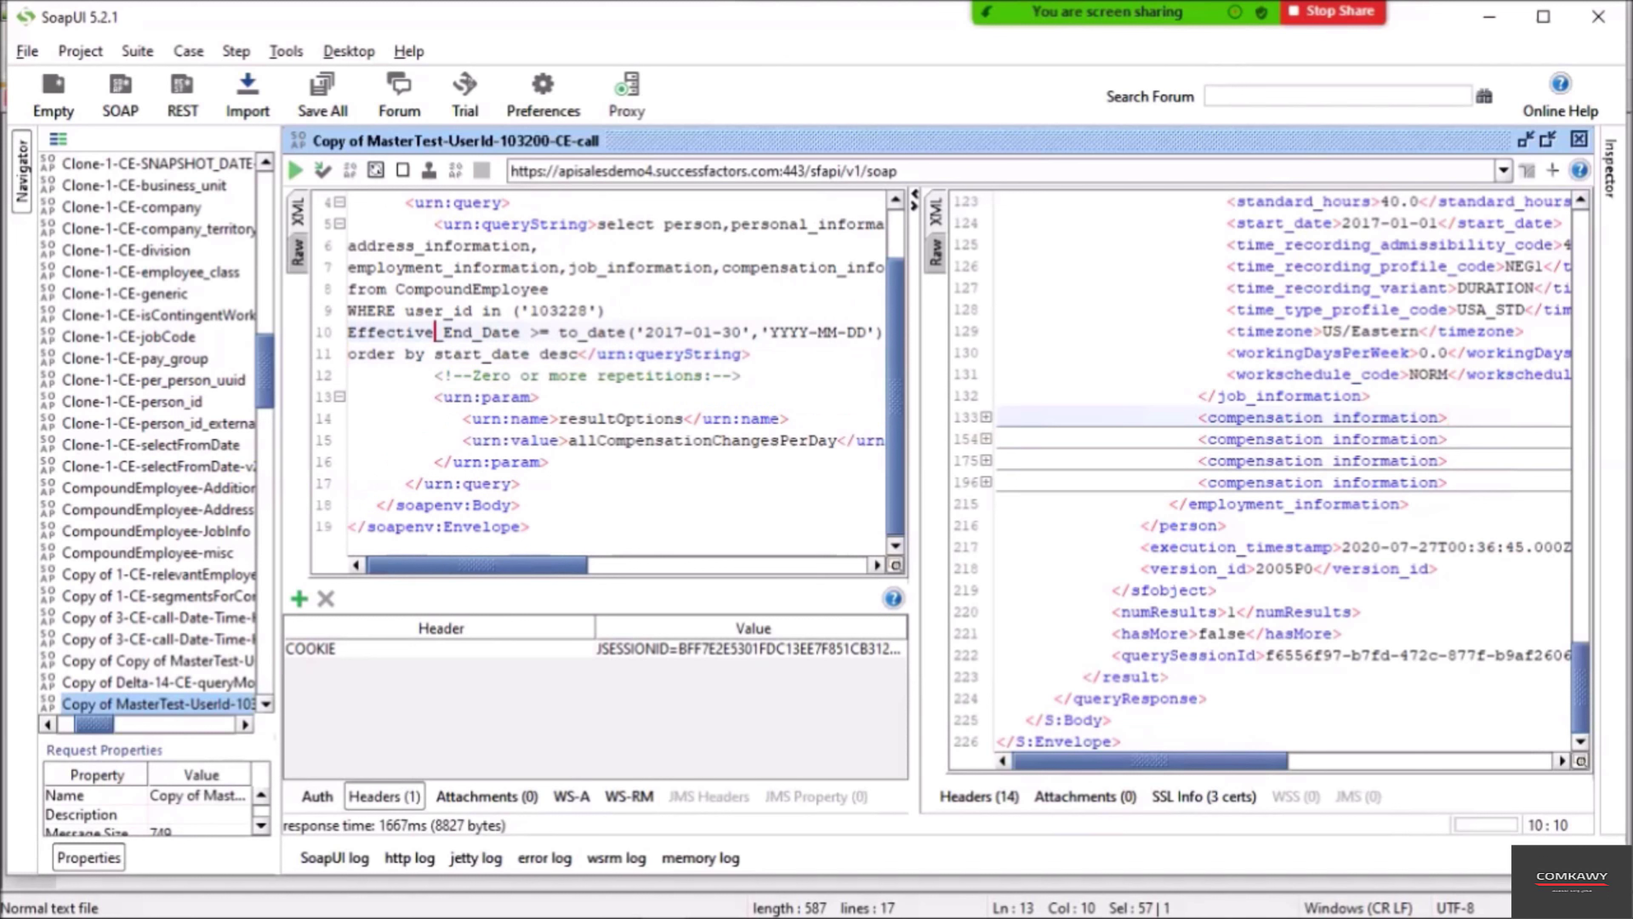
Highlight the compensation_information segments in the previous response, run the edited request and examine the errorMessage in the new response.
drag(1350, 482, 1208, 417)
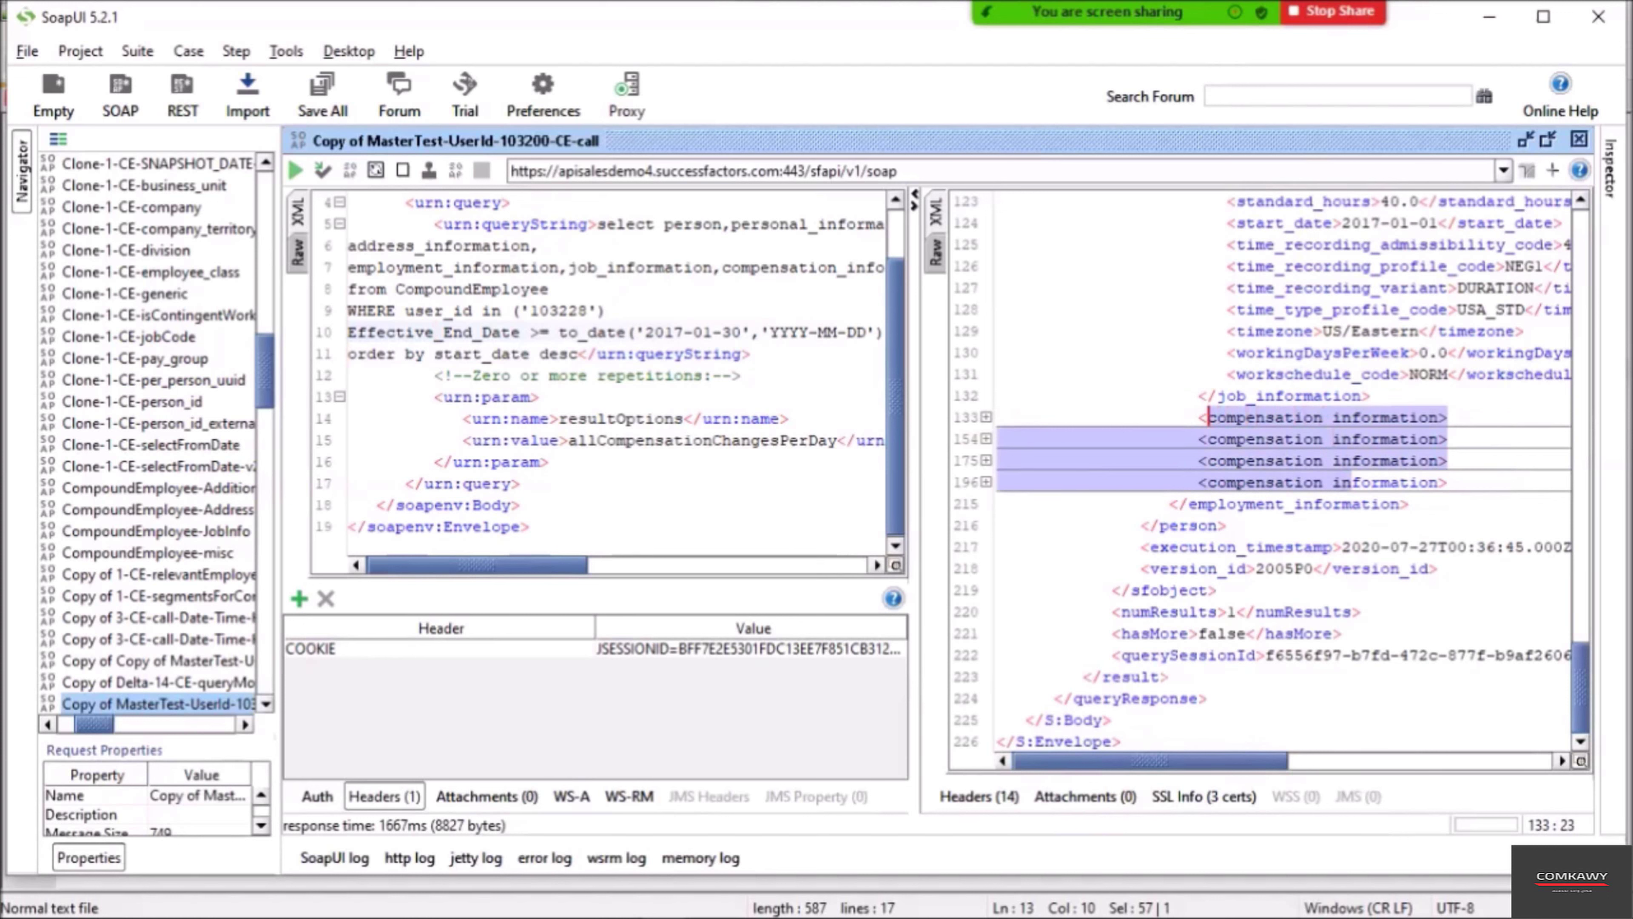
click(295, 170)
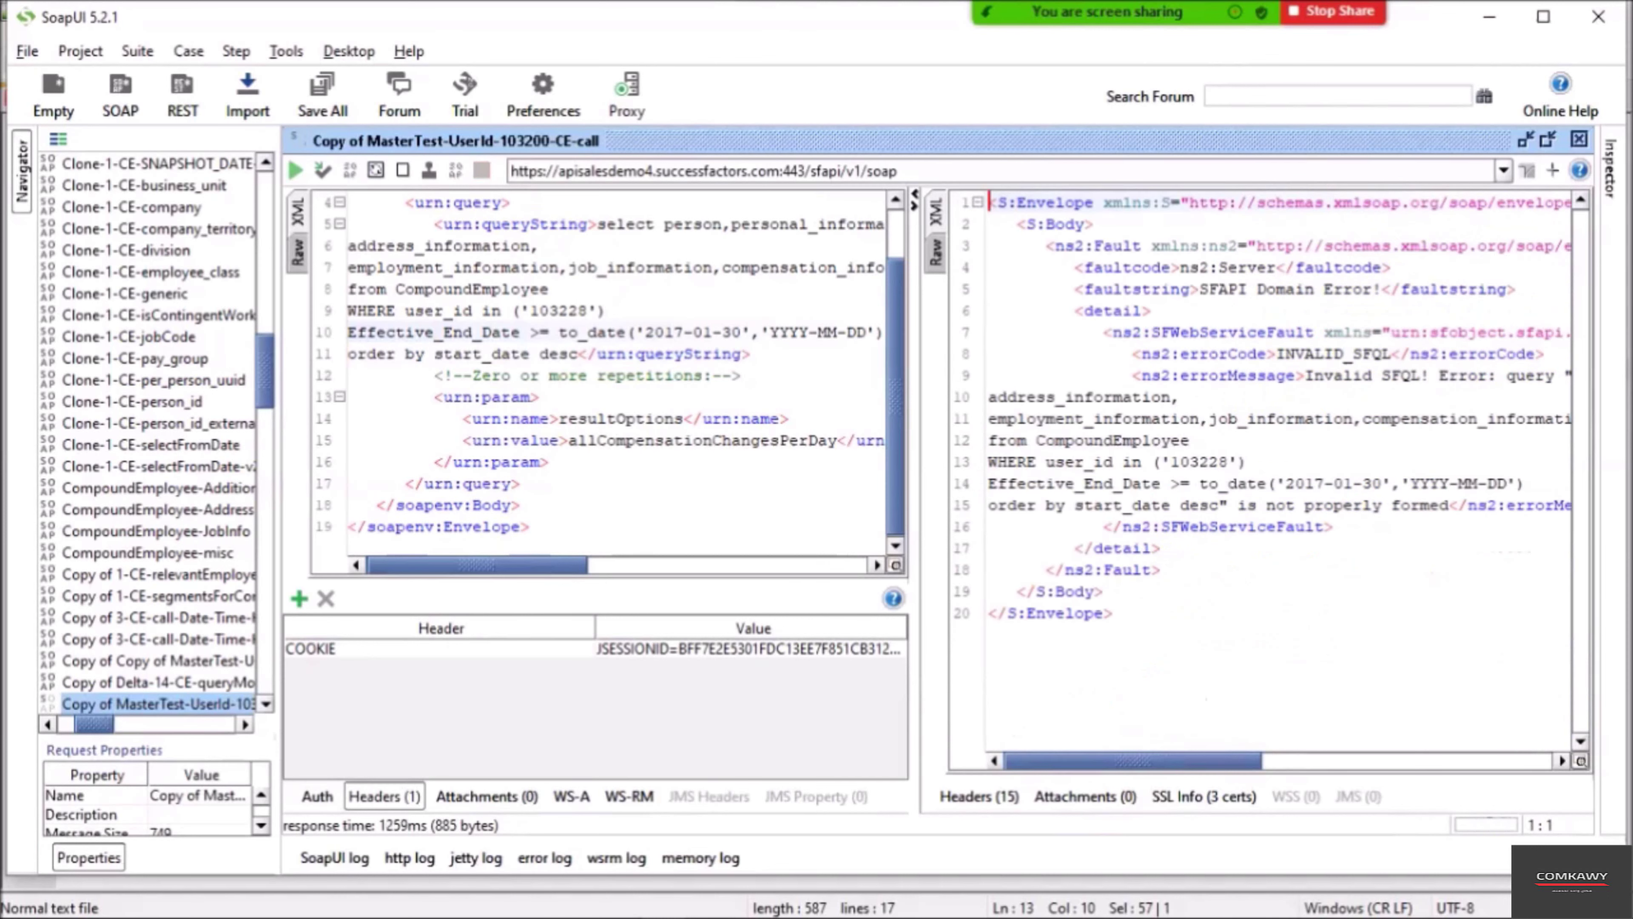
click(1393, 505)
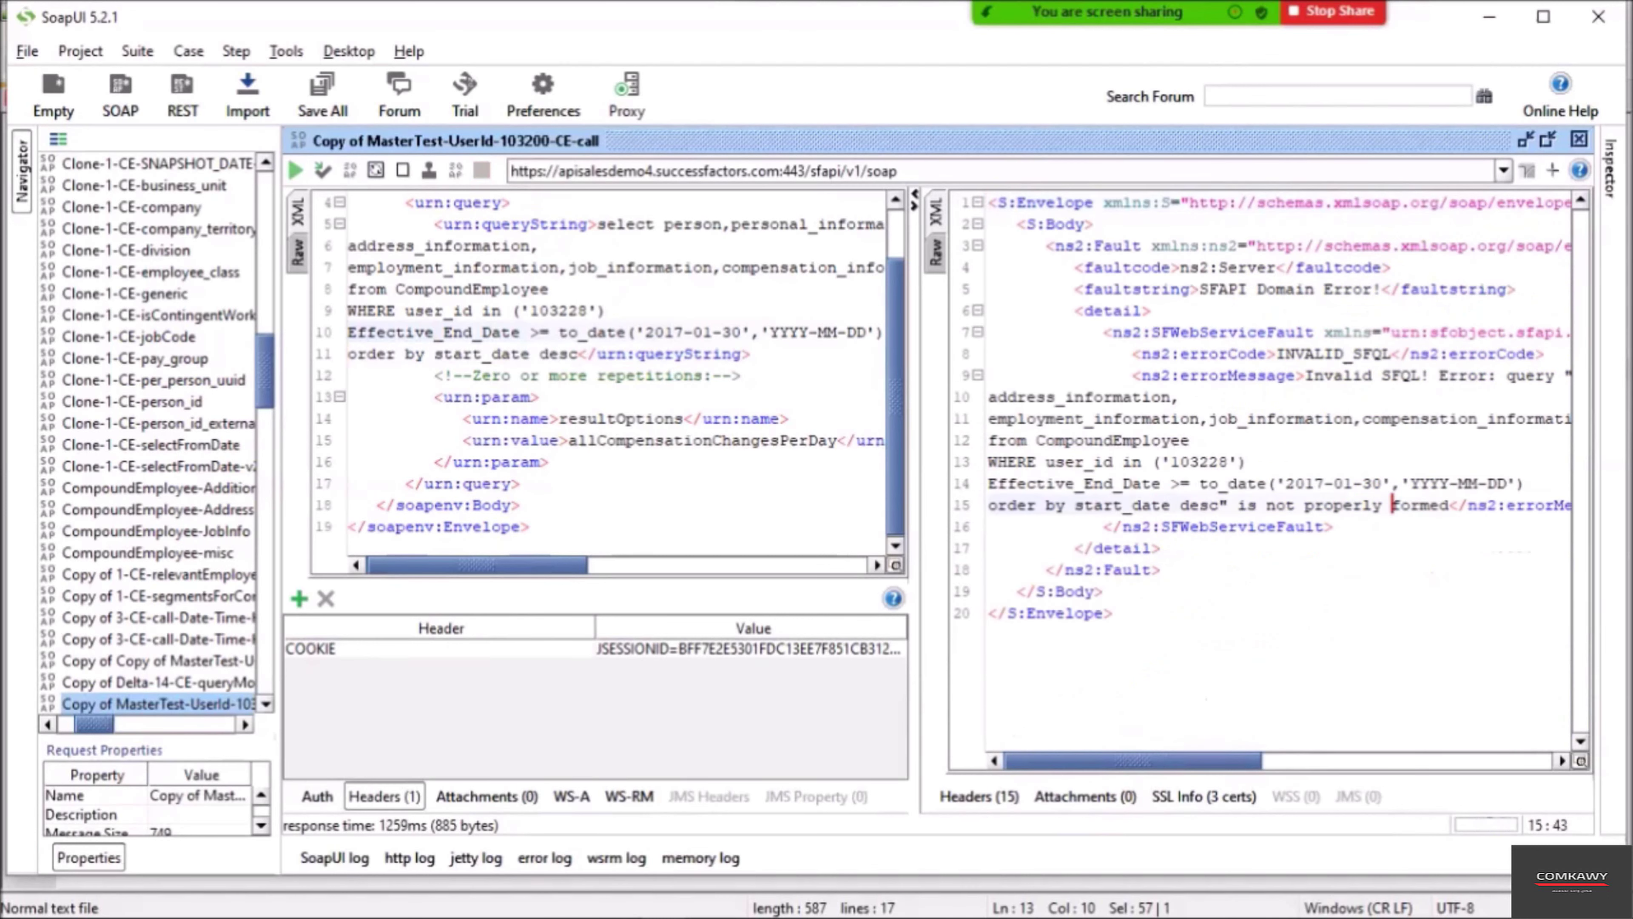
double_click(1394, 506)
Join the user_id and Effective_End_Date conditions with "and" in the query, and format the request XML.
right_click(733, 321)
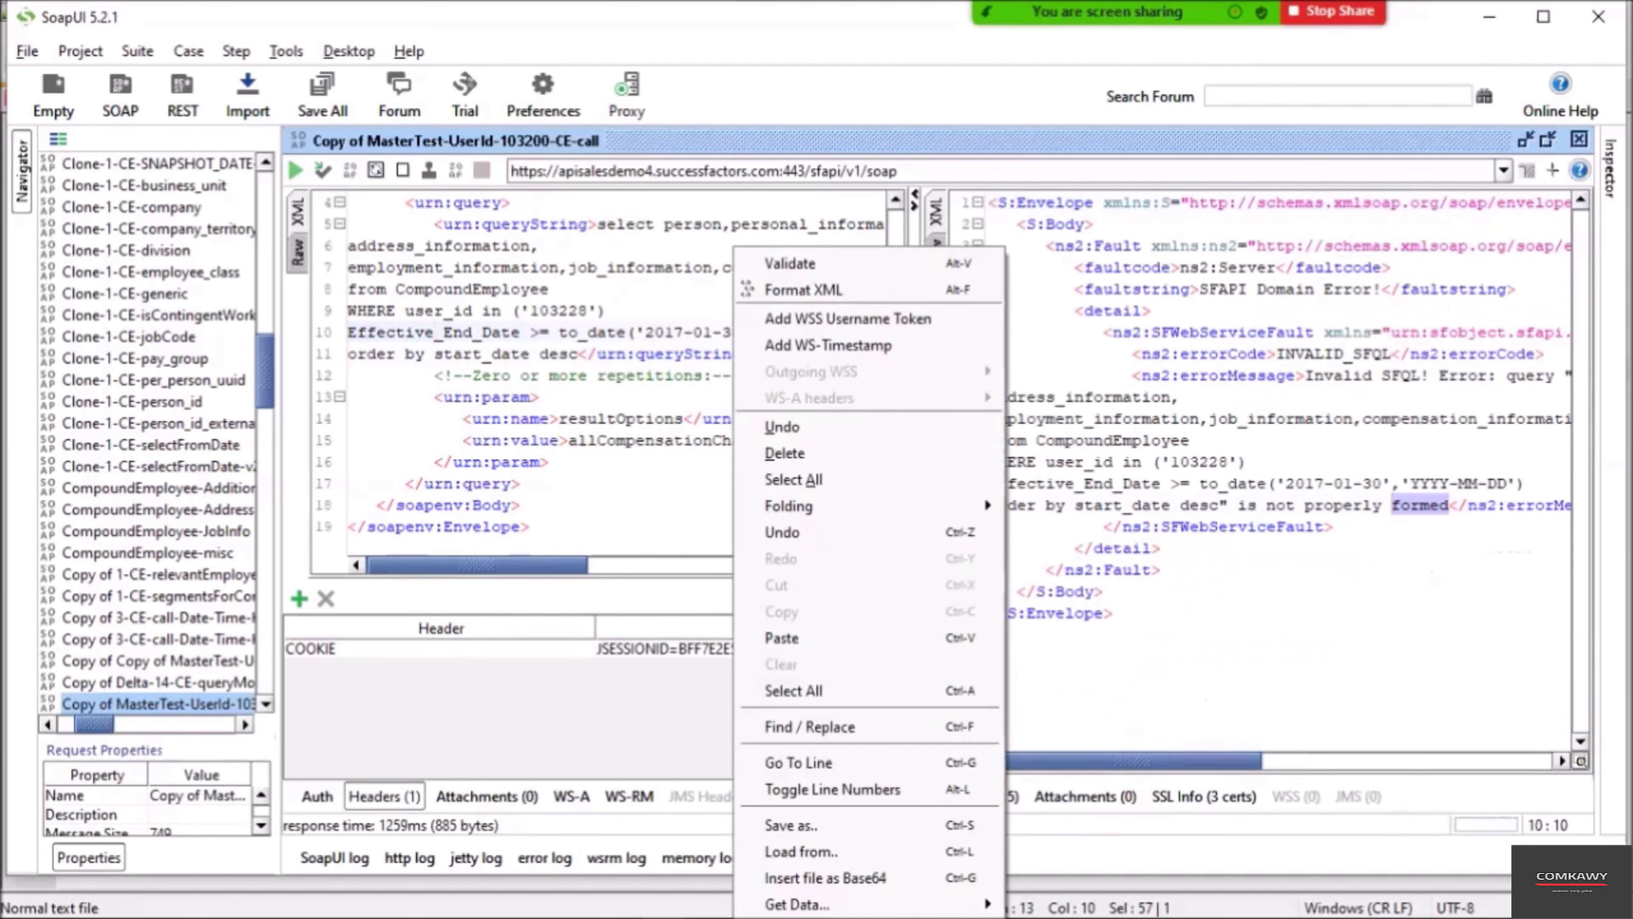
click(803, 289)
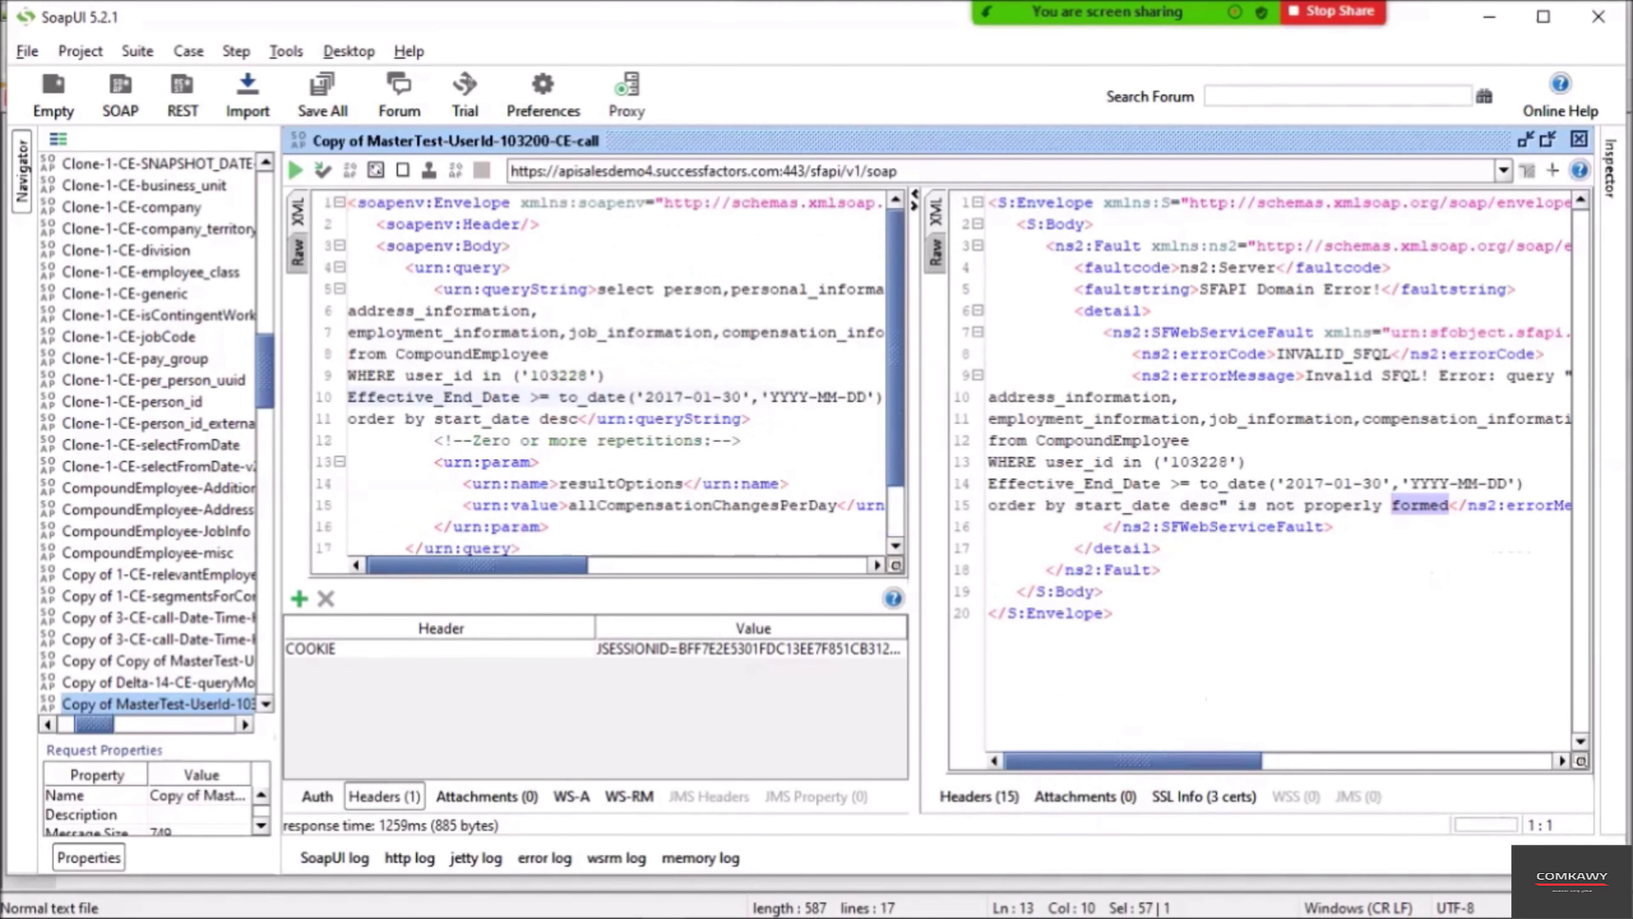
click(617, 375)
text(and)
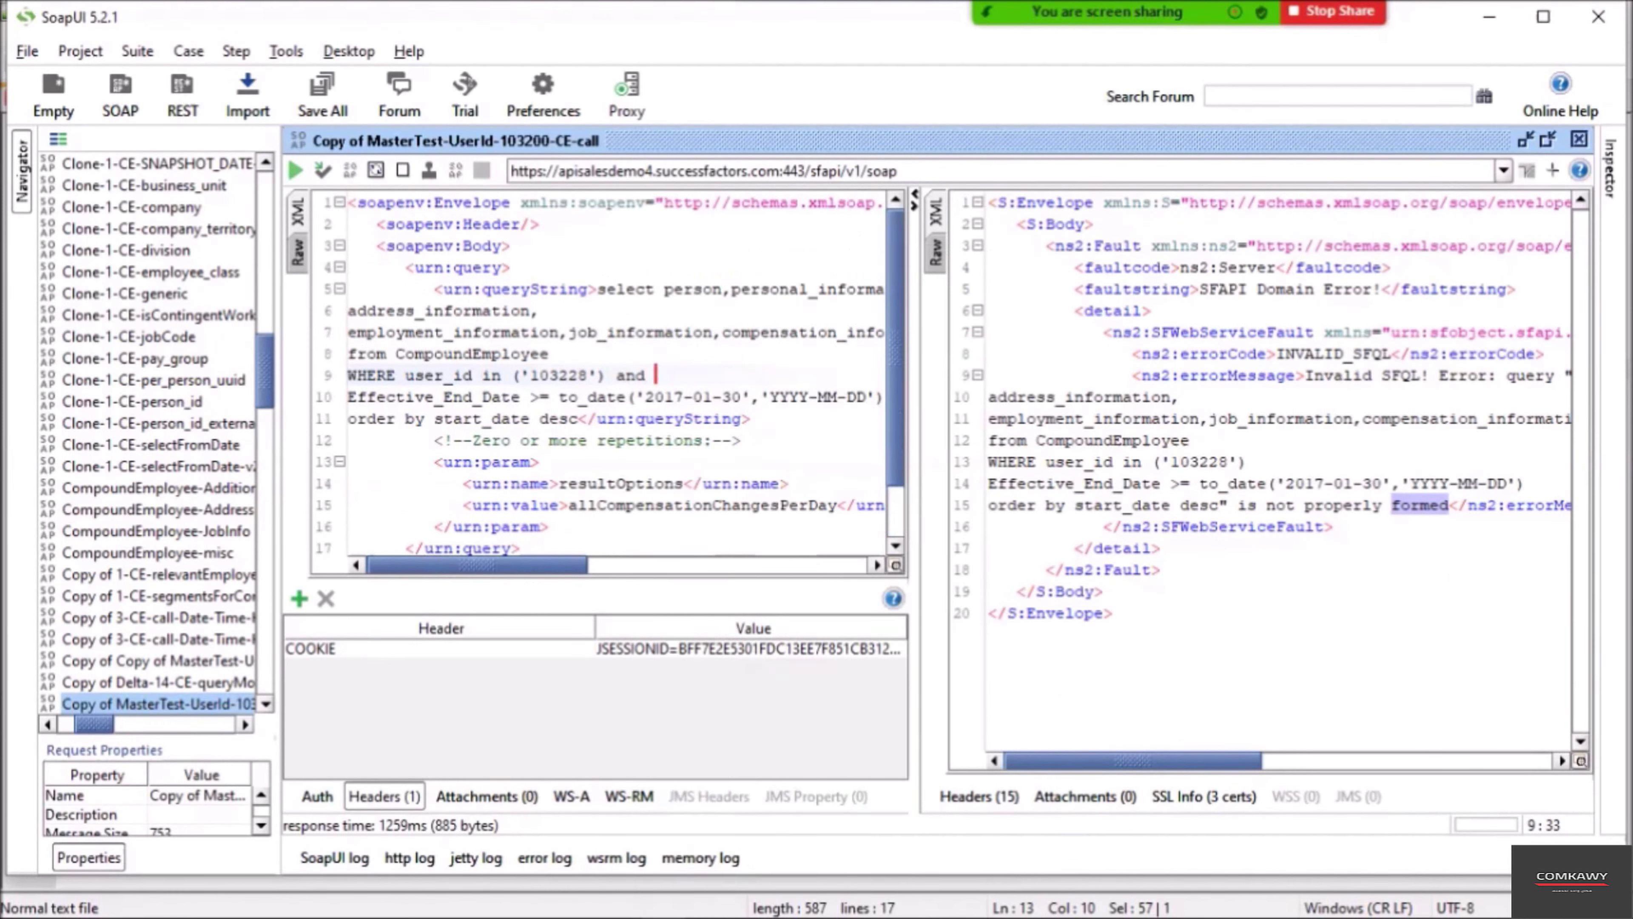
right_click(672, 347)
click(742, 290)
Run the corrected request, collapse the compensation_information segments in the response and highlight them.
click(295, 171)
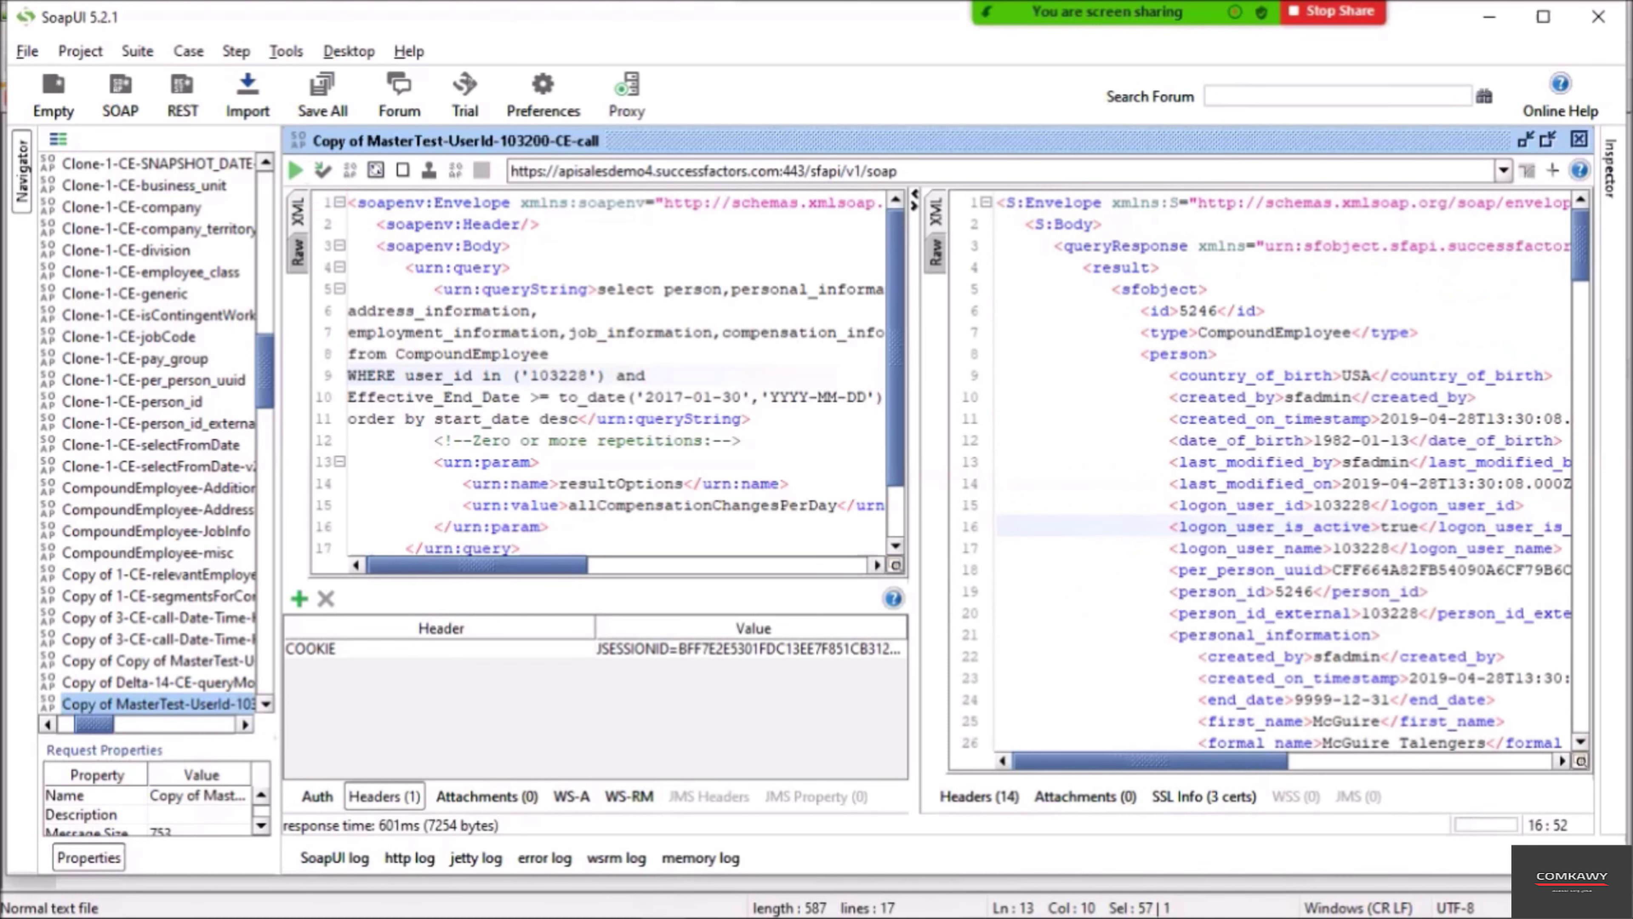
scroll(1279, 470, down, 8)
scroll(1279, 469, down, 20)
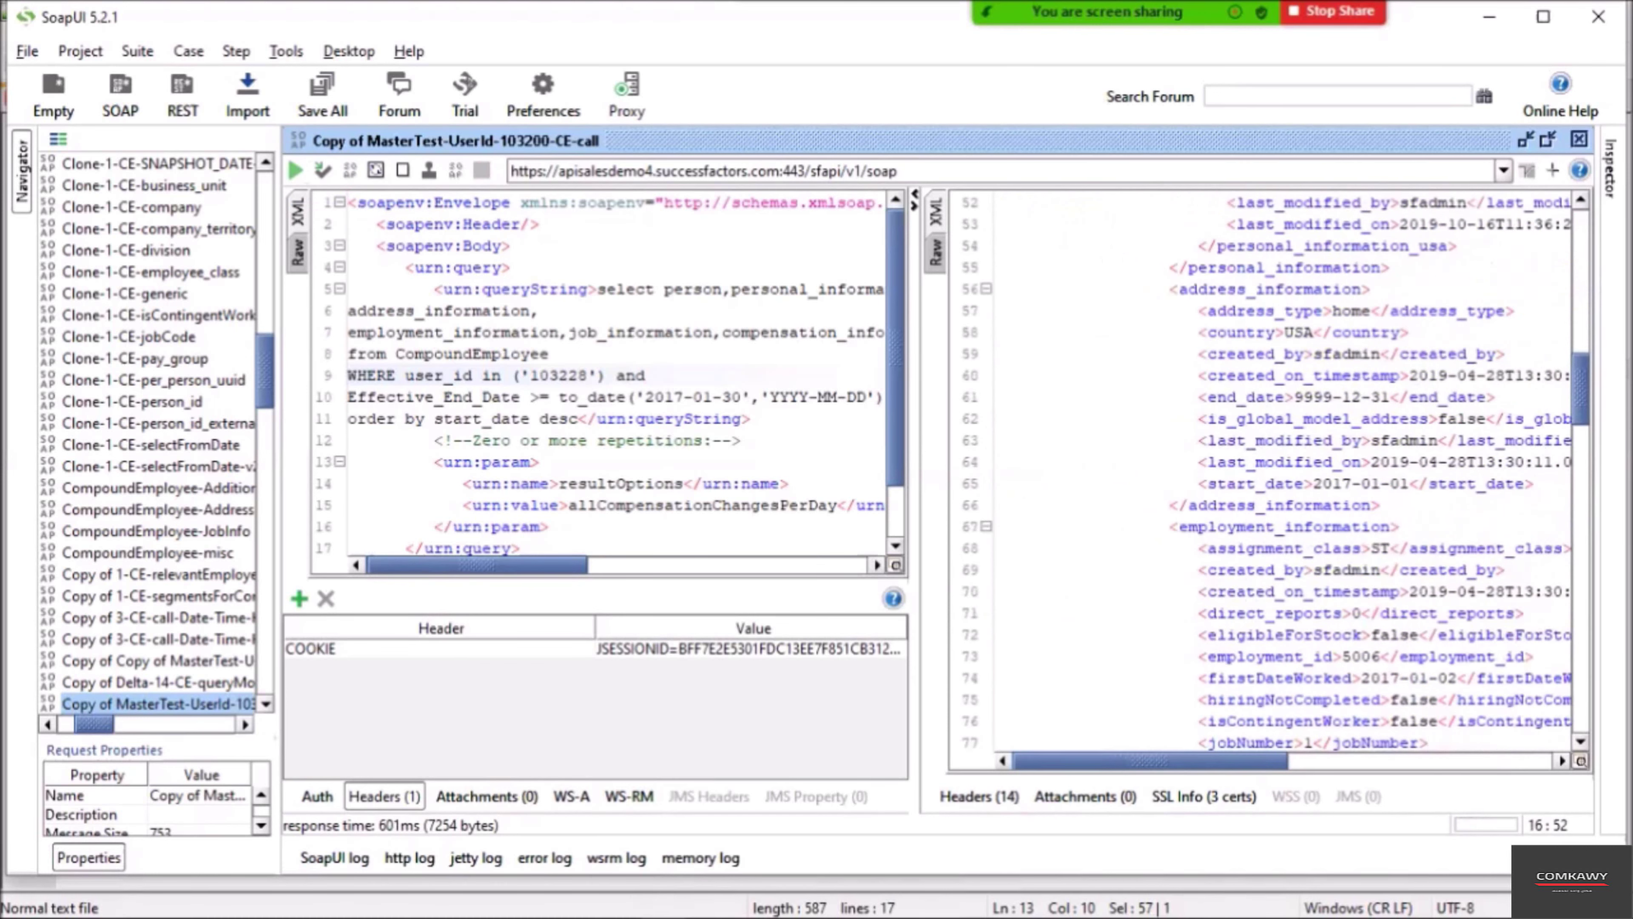
scroll(1279, 470, up, 5)
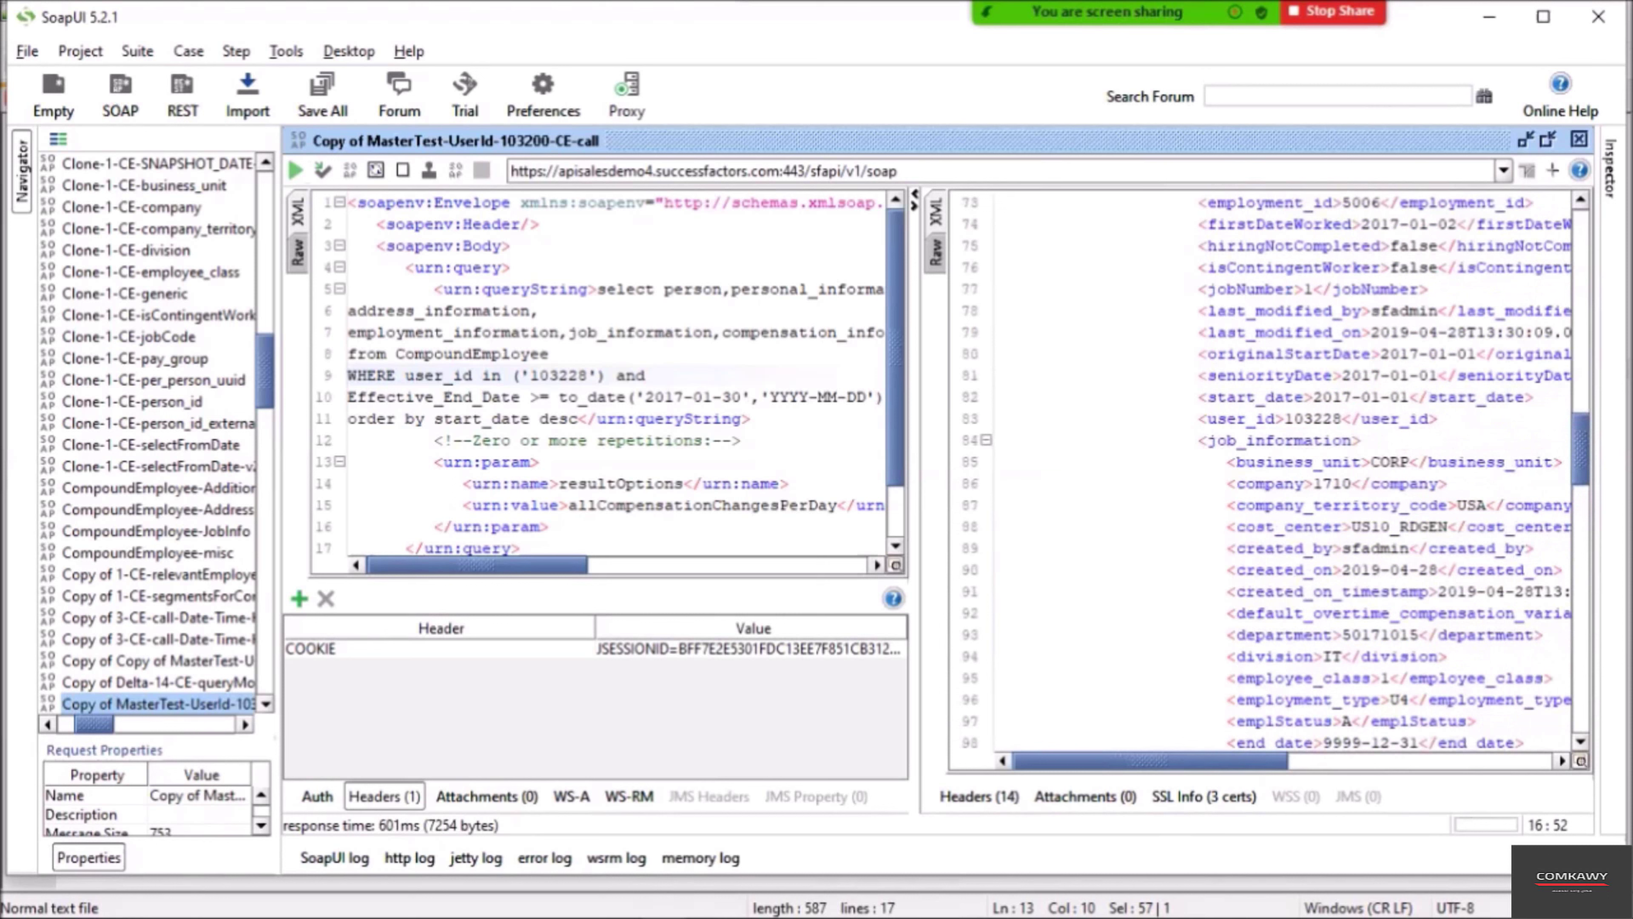
scroll(1271, 473, down, 14)
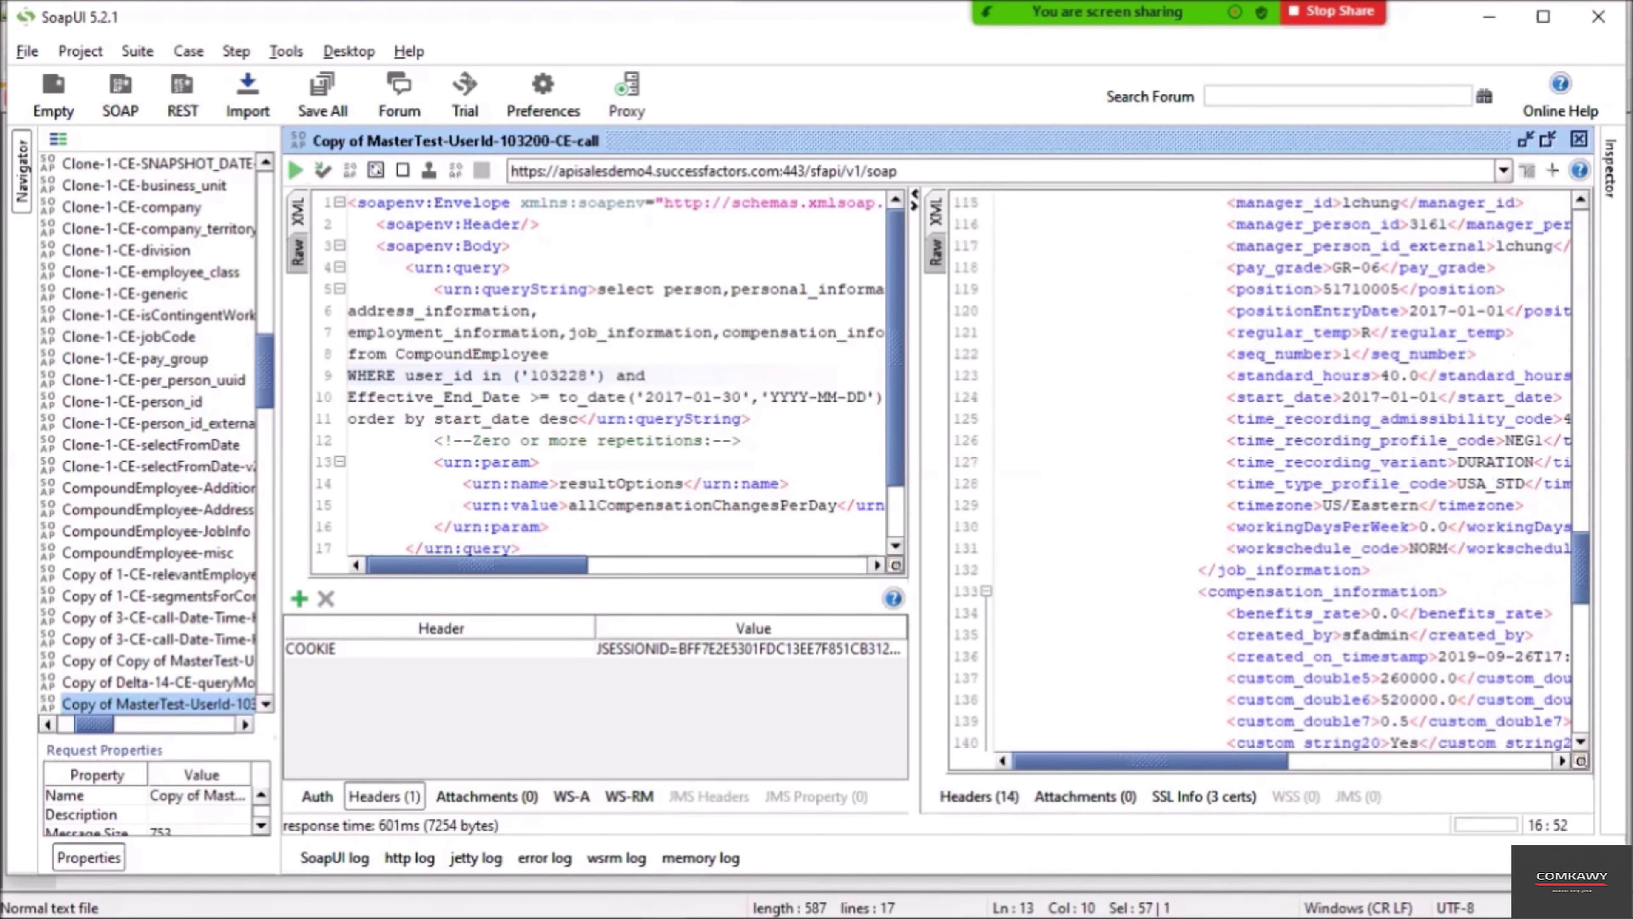
click(986, 591)
click(986, 613)
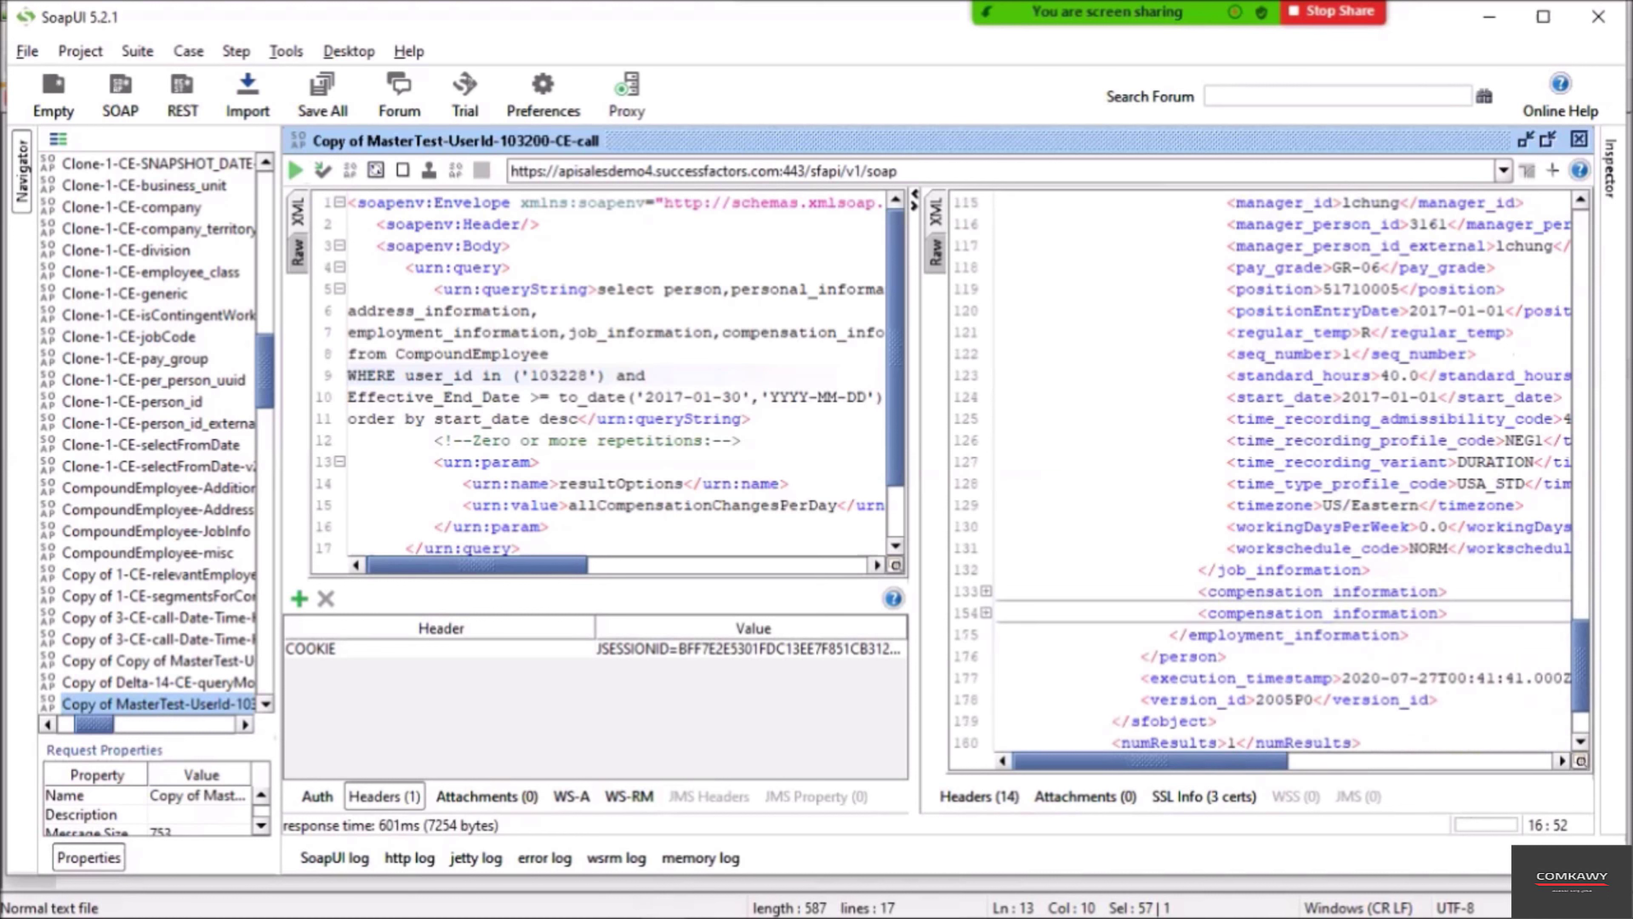
drag(1370, 613, 1371, 591)
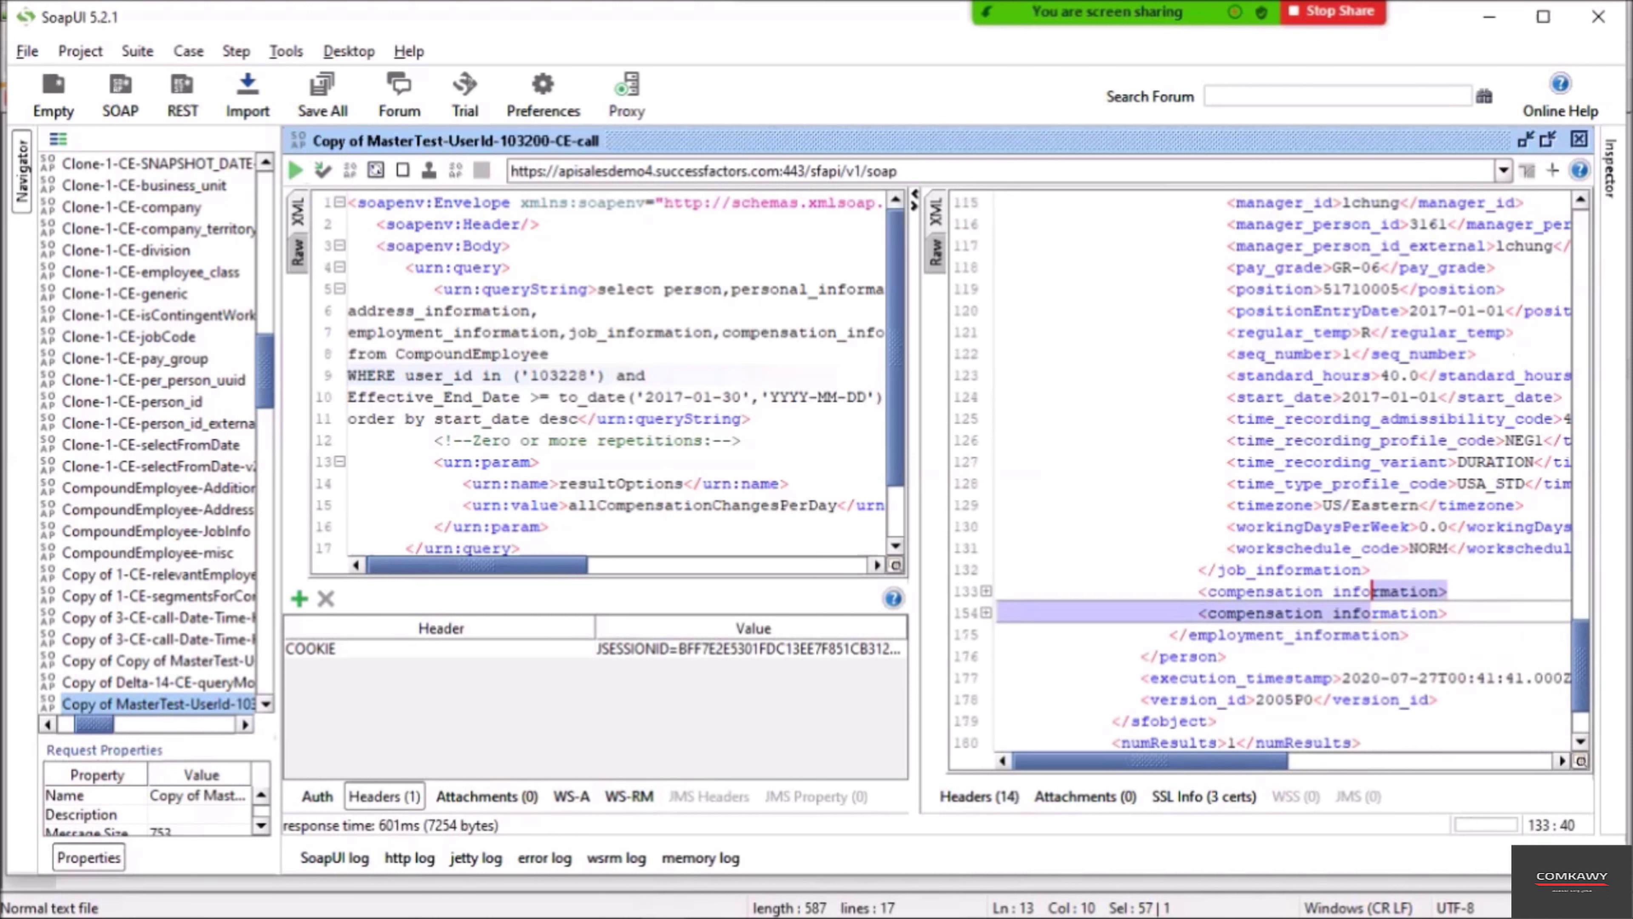
Expand the second compensation_information segment and highlight its end_date and start_date values, checking its seq_number.
mouse_move(986, 591)
click(986, 612)
scroll(1283, 472, down, 3)
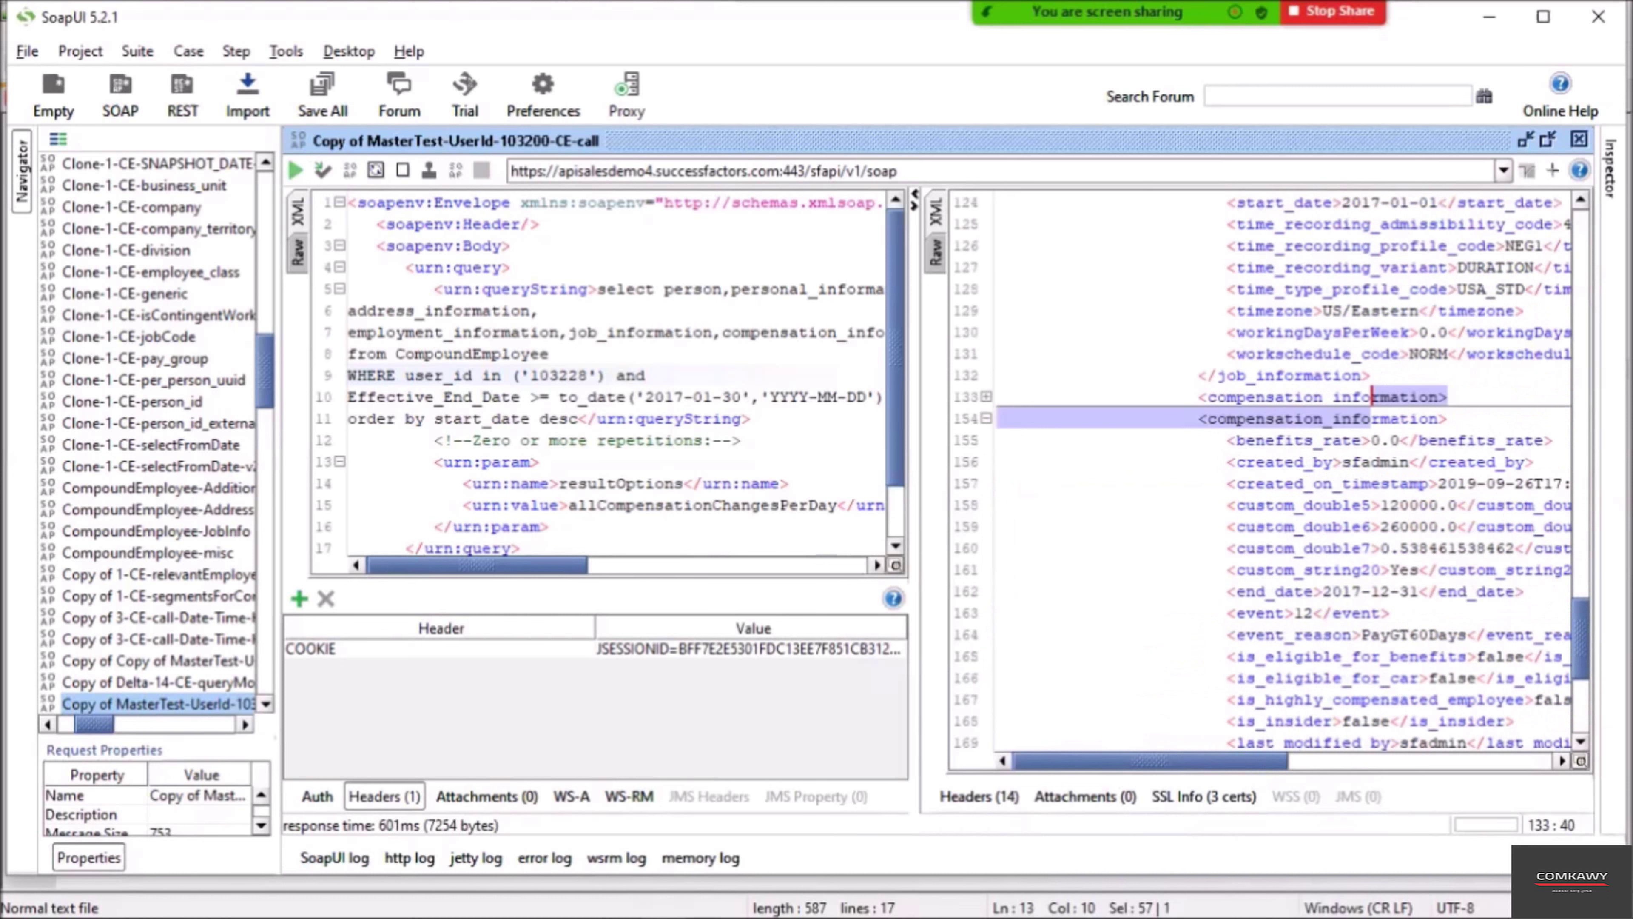
drag(1428, 591, 1321, 591)
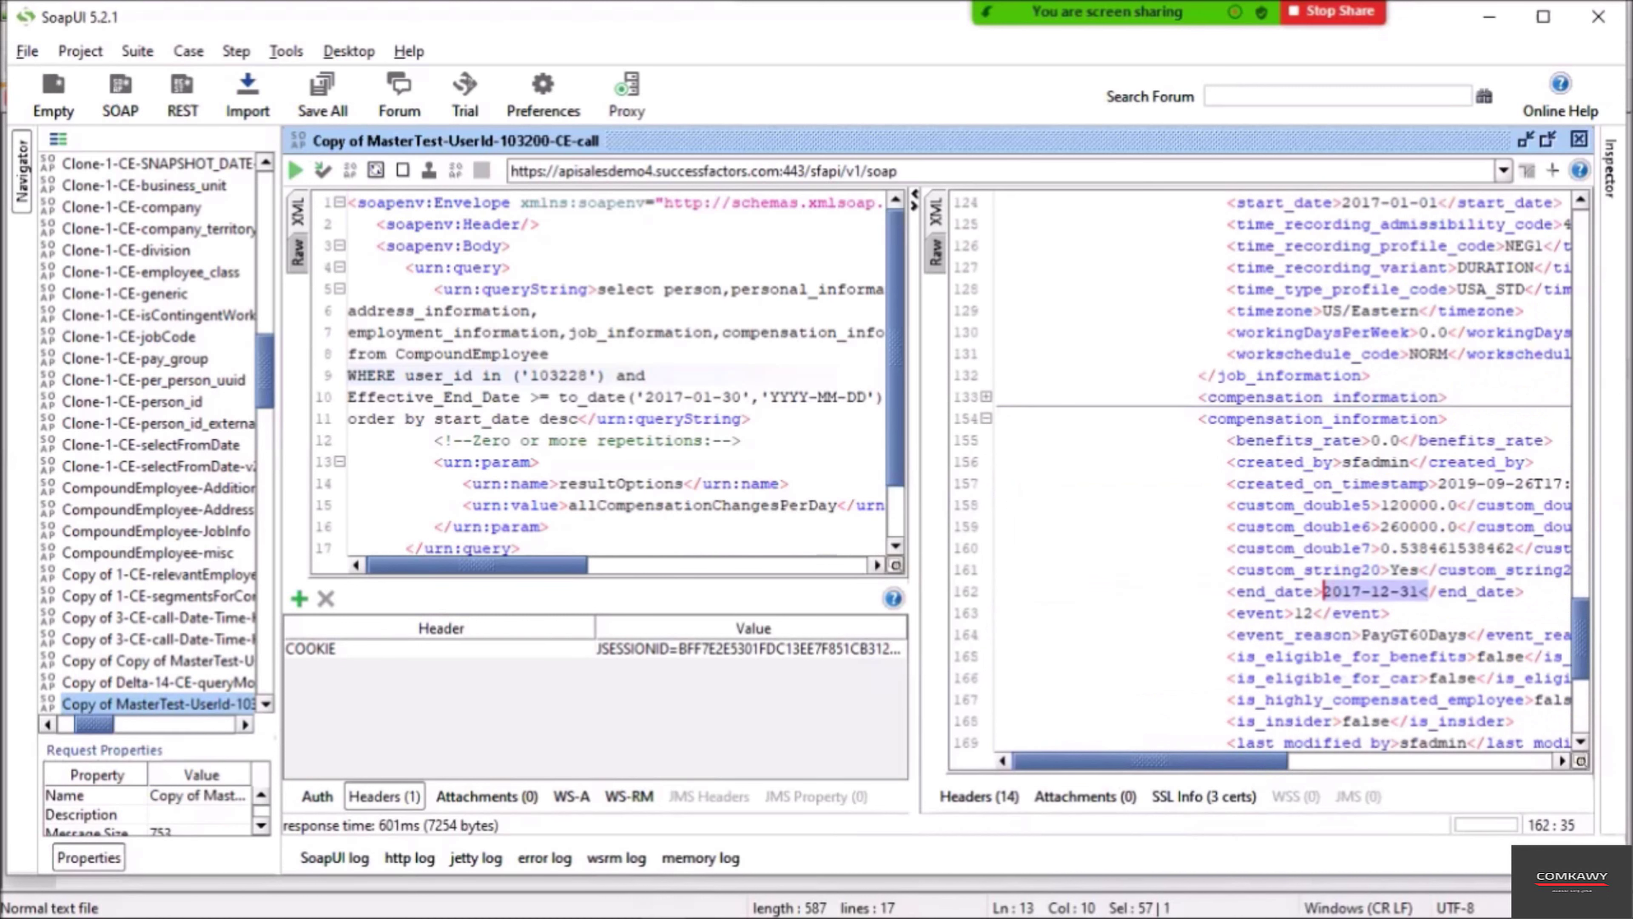
scroll(1321, 591, down, 12)
drag(1446, 505, 1342, 505)
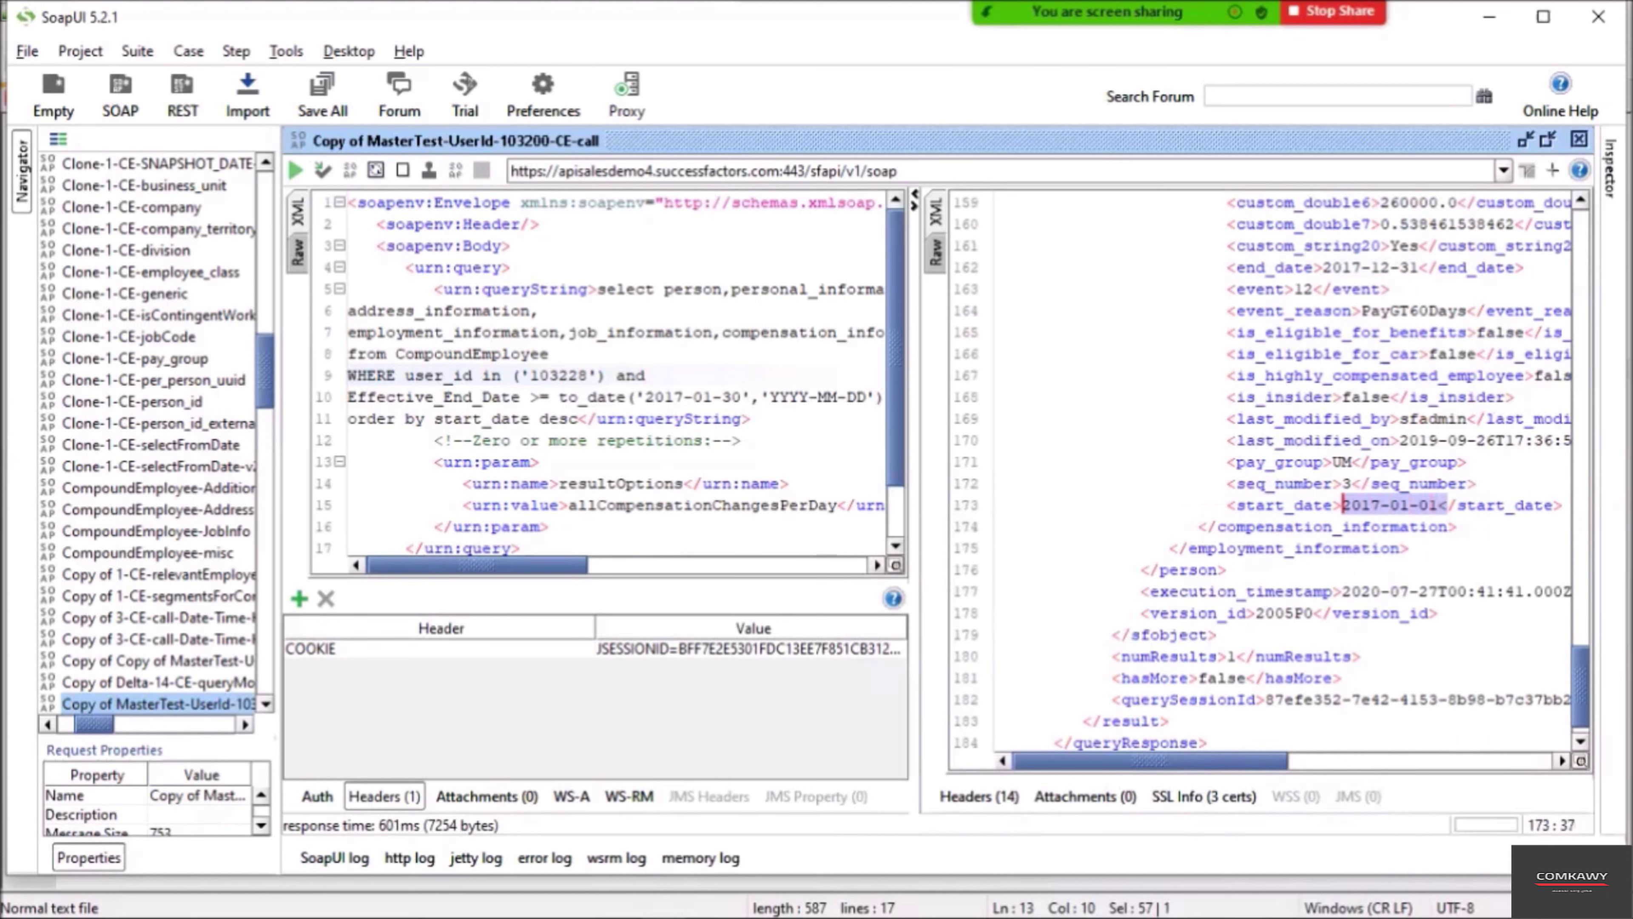
click(1334, 483)
Examine the first compensation_information segment in expanded form and highlight its end_date.
scroll(1276, 473, up, 1)
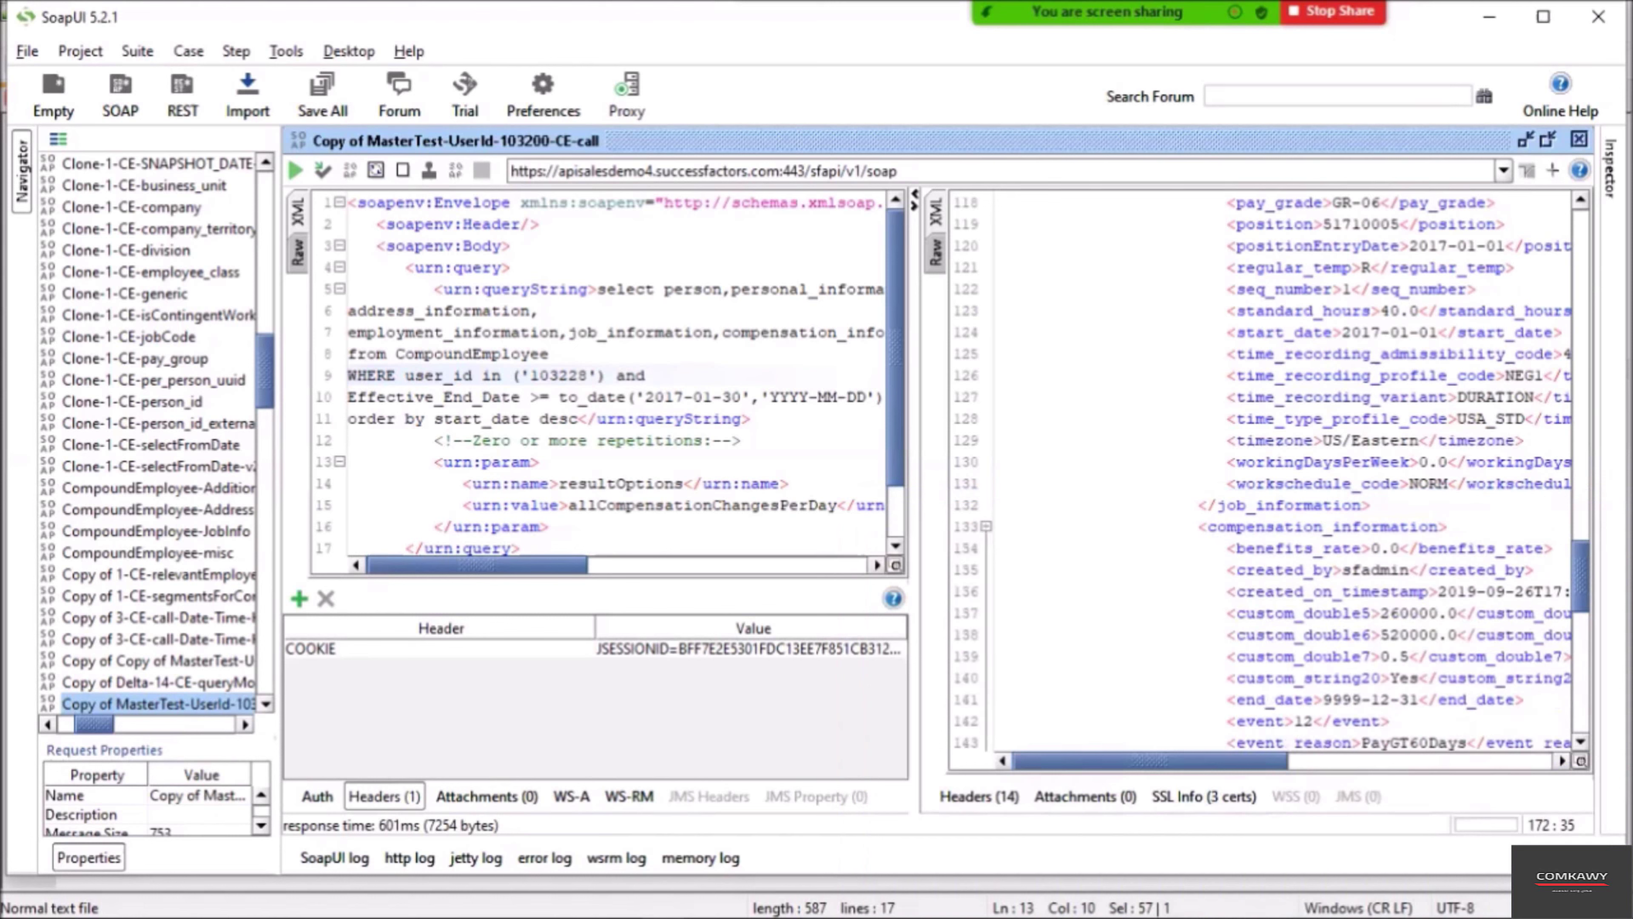
scroll(1280, 469, down, 4)
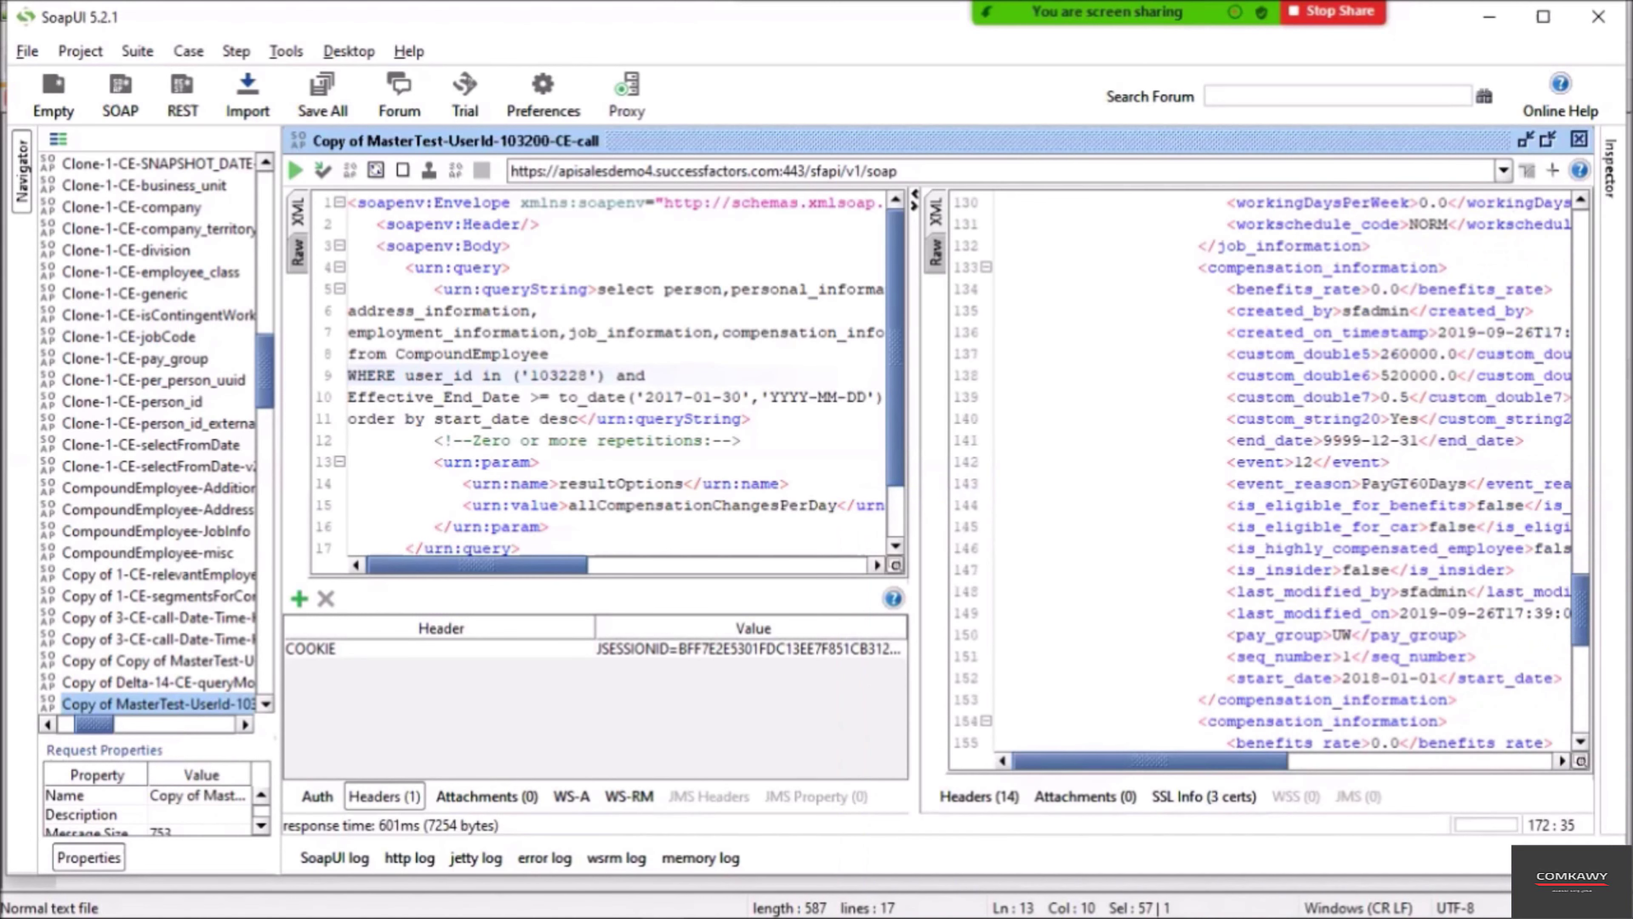
drag(1428, 440, 1275, 440)
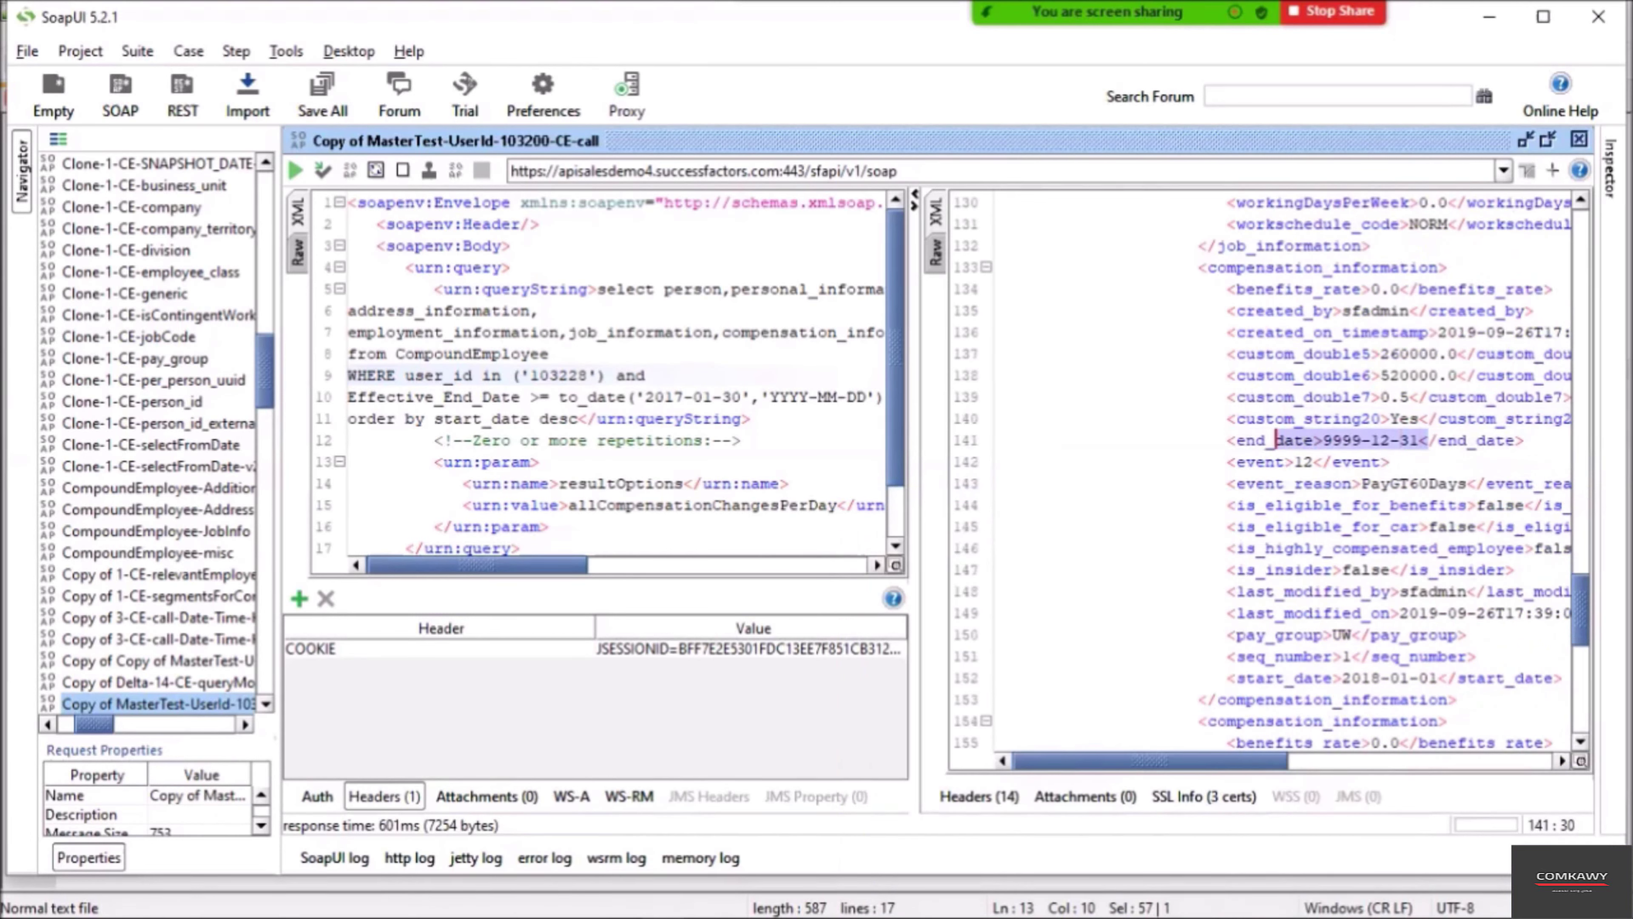
Switch to the slide show and underline the key words of the Output description about filtering compensation_information changes by effective_end_date.
key(alt+Tab)
key(alt+Tab)
key(alt+Tab)
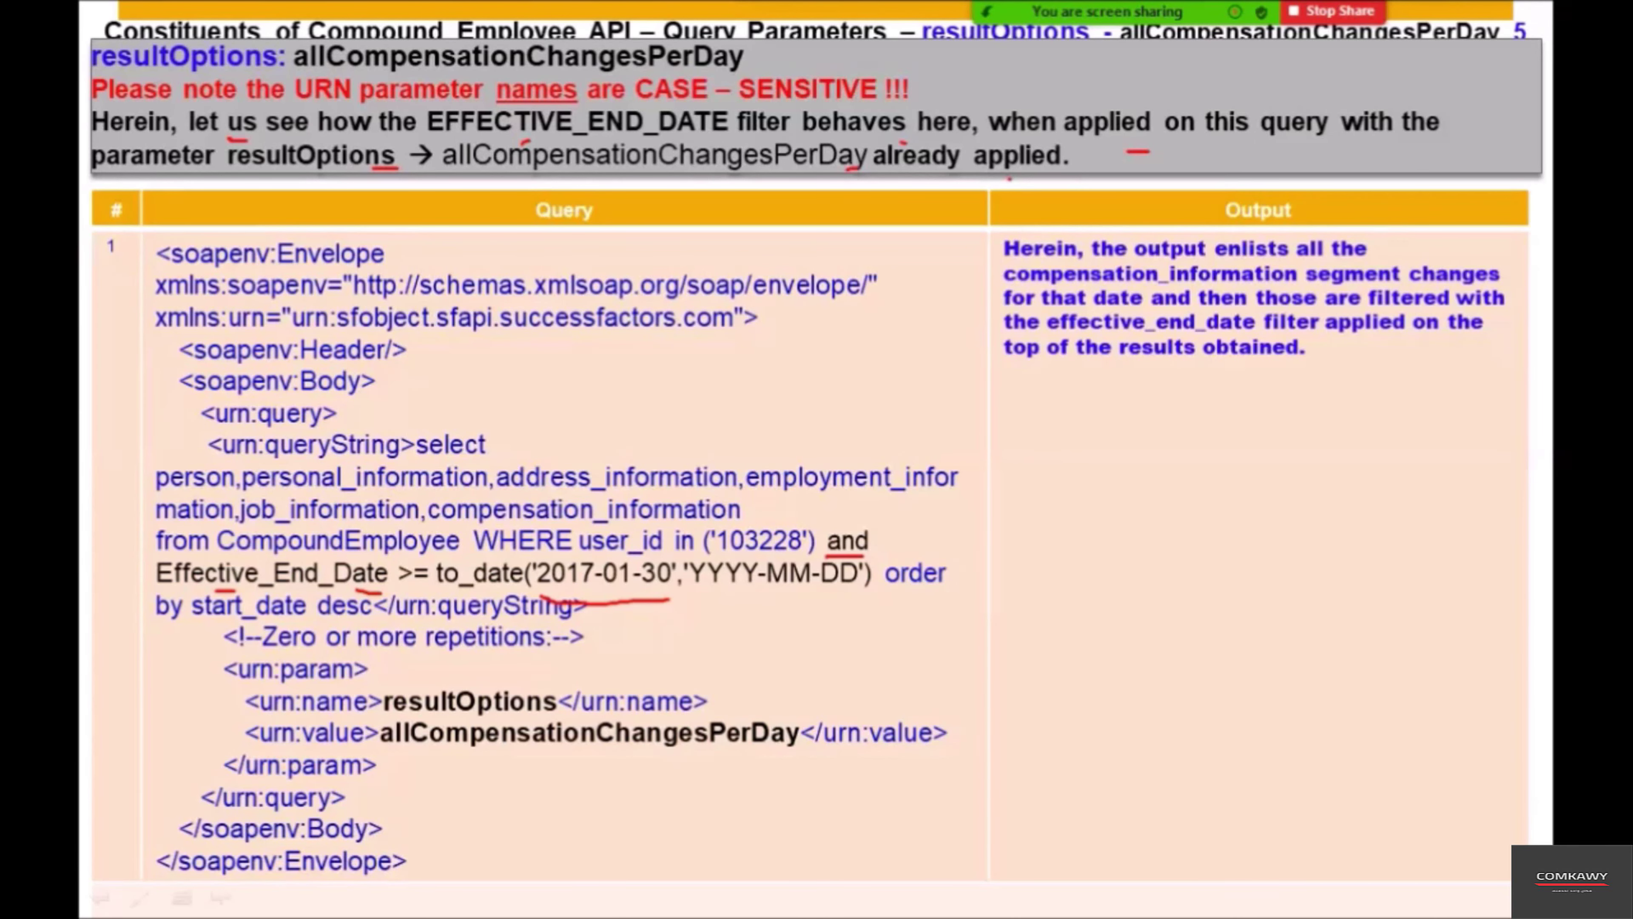
drag(1215, 259, 1244, 260)
drag(1108, 282, 1137, 284)
drag(1402, 316, 1415, 312)
drag(1161, 335, 1191, 336)
drag(1330, 347, 1399, 341)
drag(1064, 372, 1264, 353)
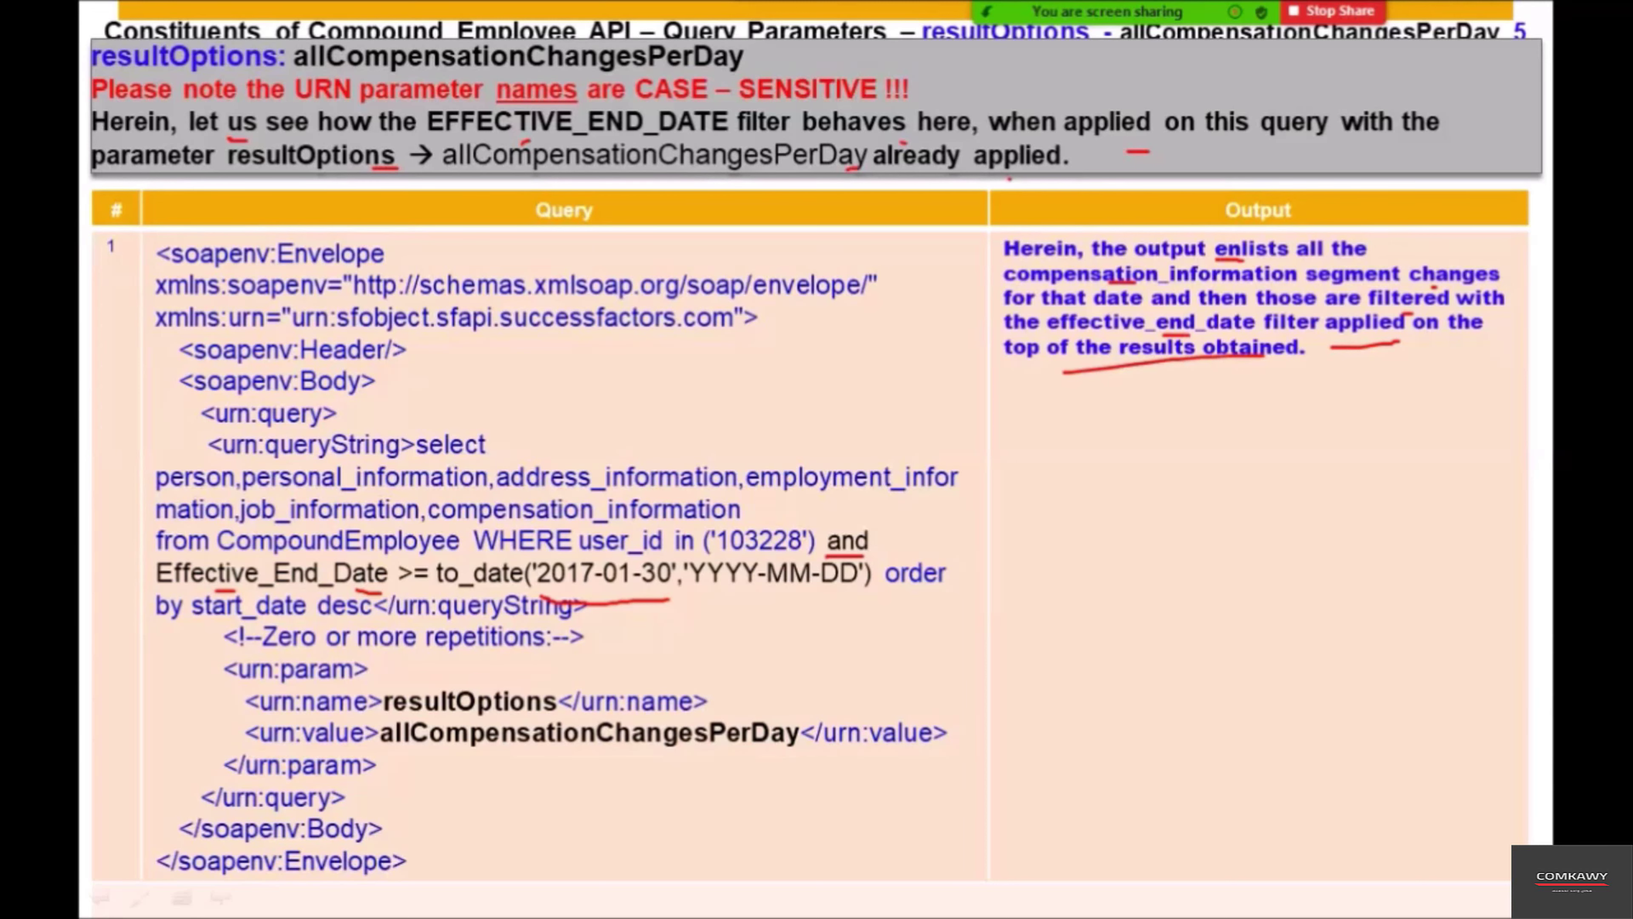
Advance to the configuredFieldsOnly slide and mark the key words in its title and its definition about fields visible in the data model.
key(Right)
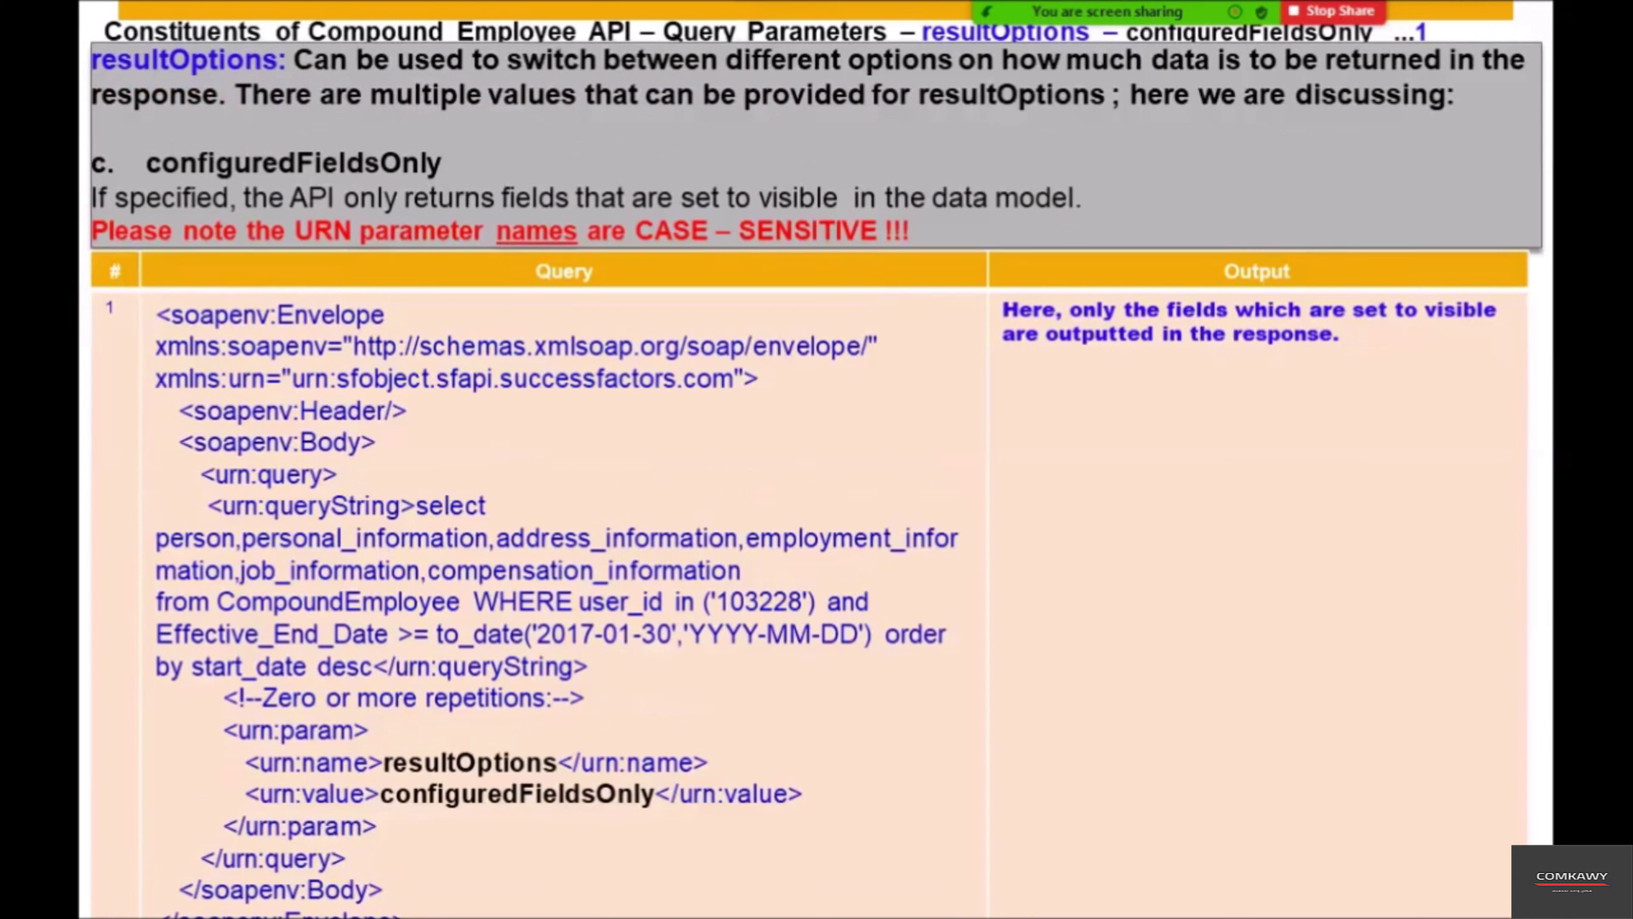
drag(291, 176, 389, 175)
drag(148, 216, 185, 214)
drag(358, 216, 467, 214)
drag(635, 215, 719, 212)
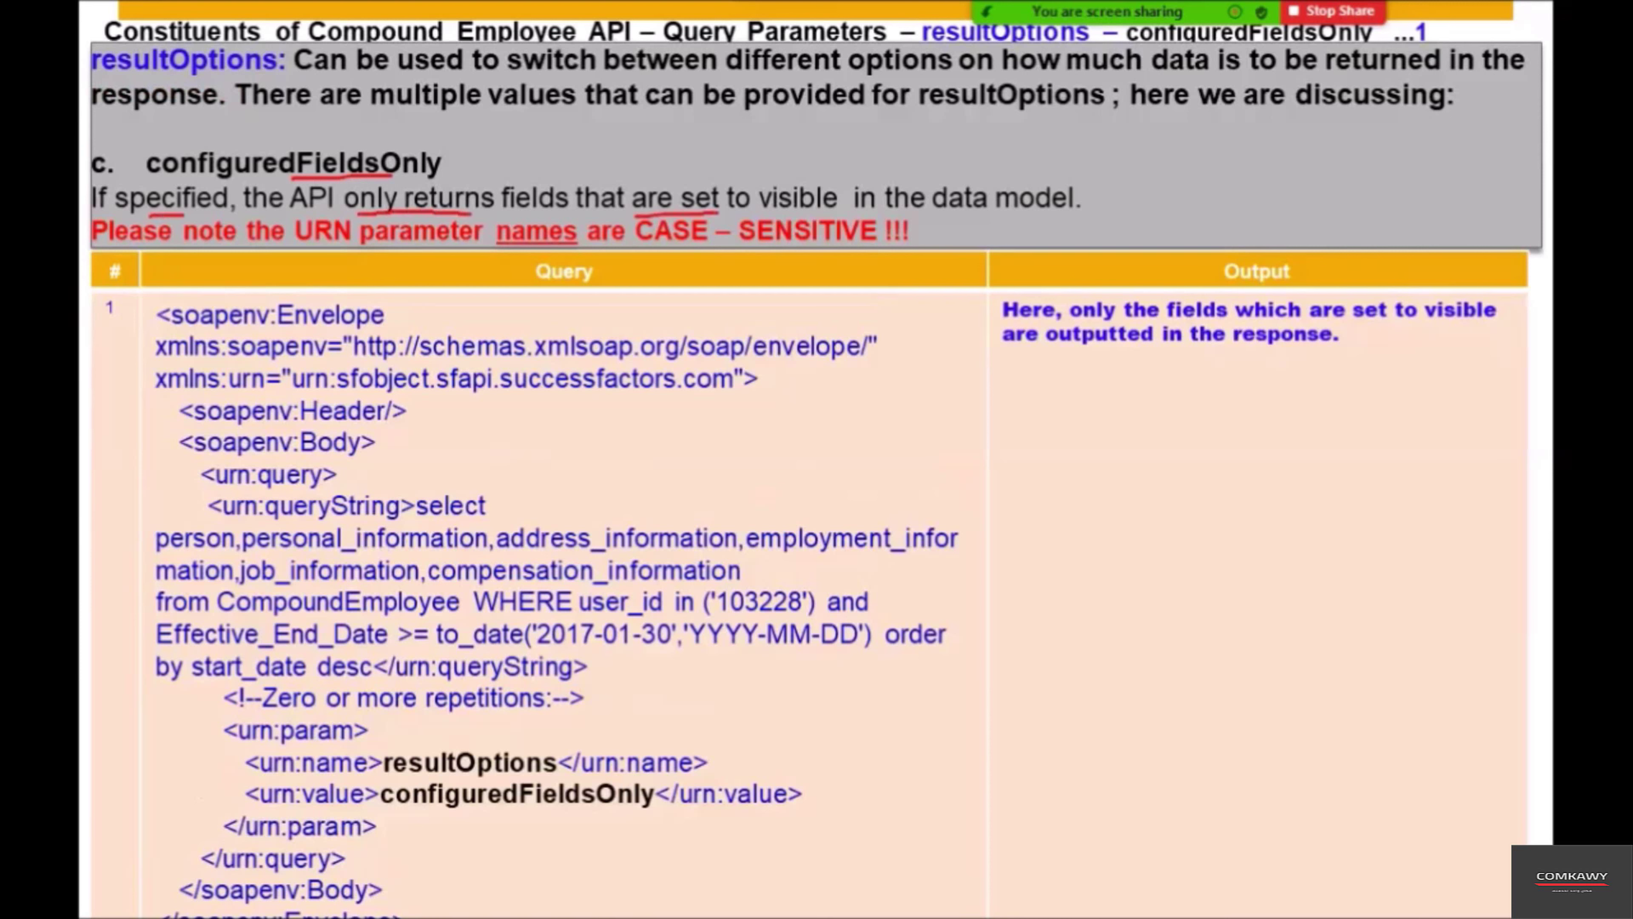
mouse_move(829, 217)
mouse_down()
mouse_move(1069, 215)
mouse_move(1109, 180)
mouse_move(990, 172)
mouse_up()
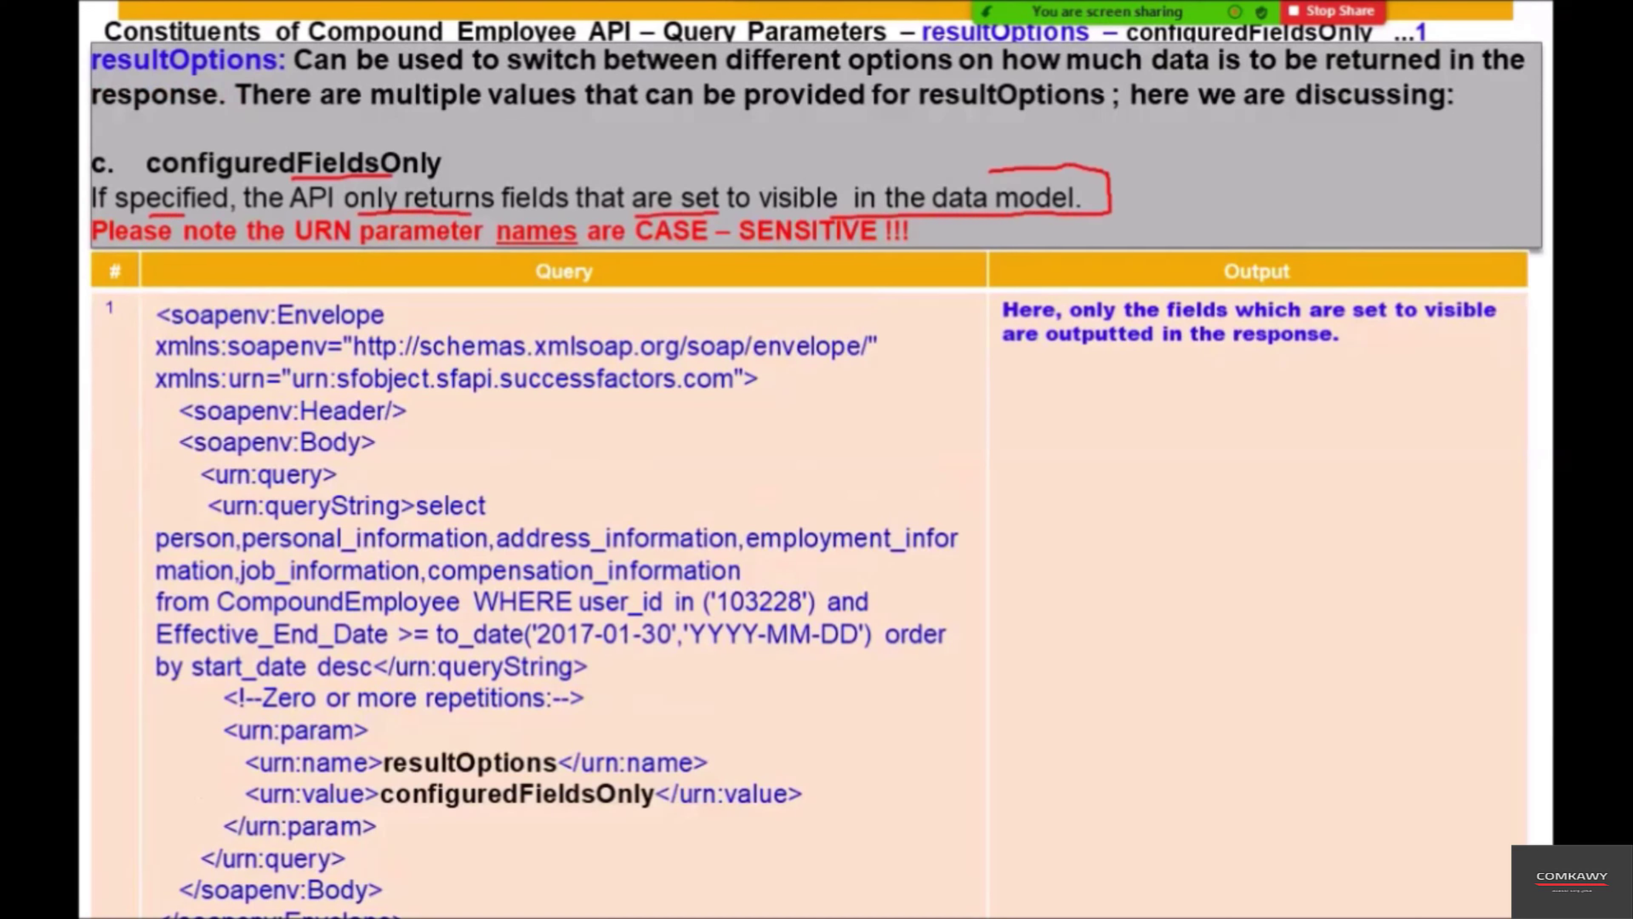